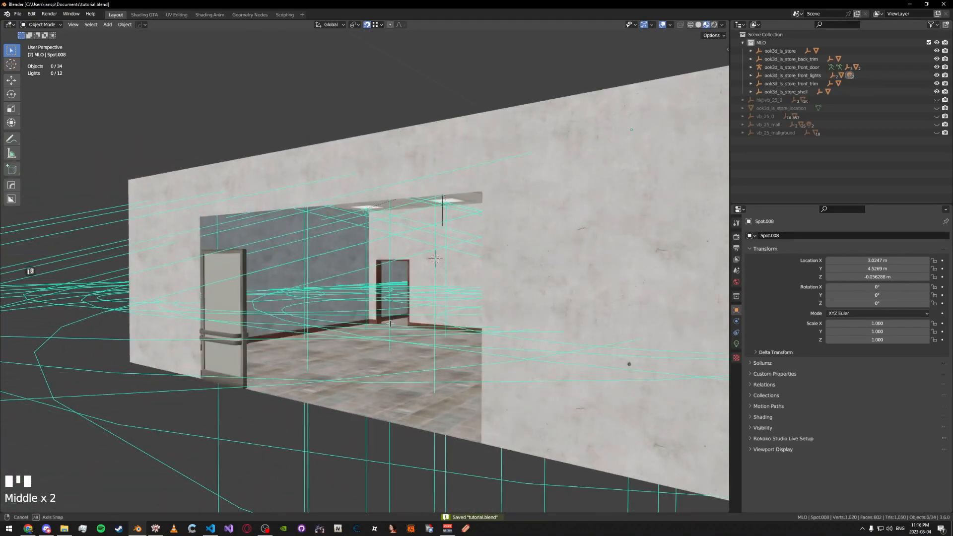
Save the file and hide the ook3d_ls_store_front_lights group
scroll(412, 315, "up", 3)
middle_click_drag(390, 323, 445, 300)
key("ctrl+s")
scroll(430, 308, "down", 3)
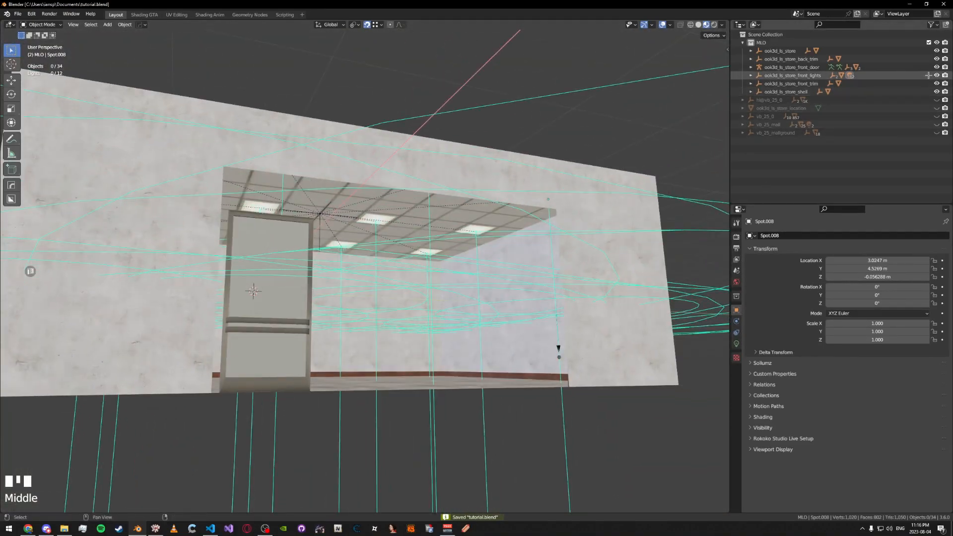
middle_click_drag(447, 223, 368, 235)
Examine the empty store interior and its front opening from several angles, saving the file along the way
scroll(412, 250, "up", 7)
scroll(412, 217, "down", 8)
scroll(424, 247, "up", 6)
scroll(423, 246, "up", 2)
middle_click_drag(423, 247, 380, 244)
scroll(337, 253, "up", 2)
middle_click(337, 253, "alt")
scroll(352, 328, "up", 5)
key("ctrl+s")
middle_click(427, 269, "alt")
scroll(427, 268, "down", 2)
scroll(422, 244, "down", 5)
scroll(381, 244, "up", 1)
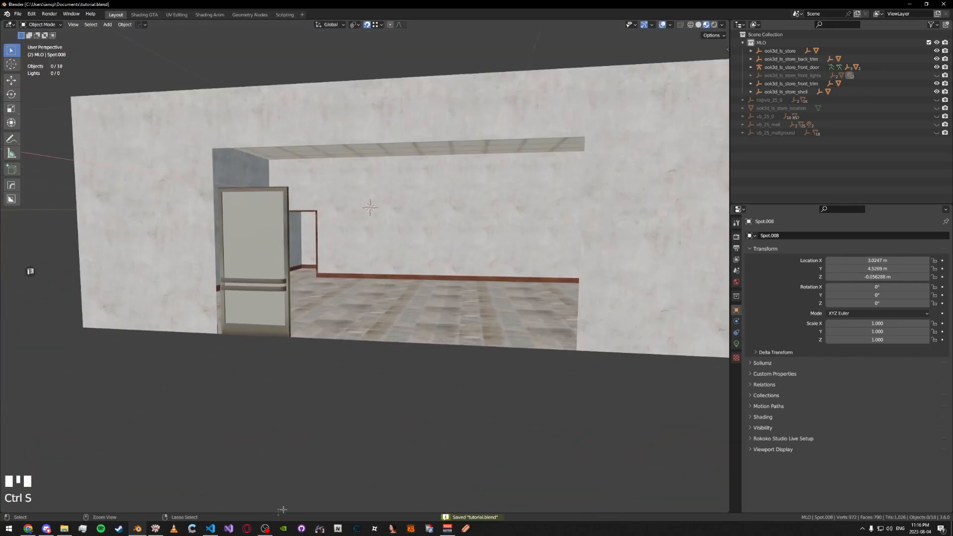
middle_click_drag(379, 348, 370, 341)
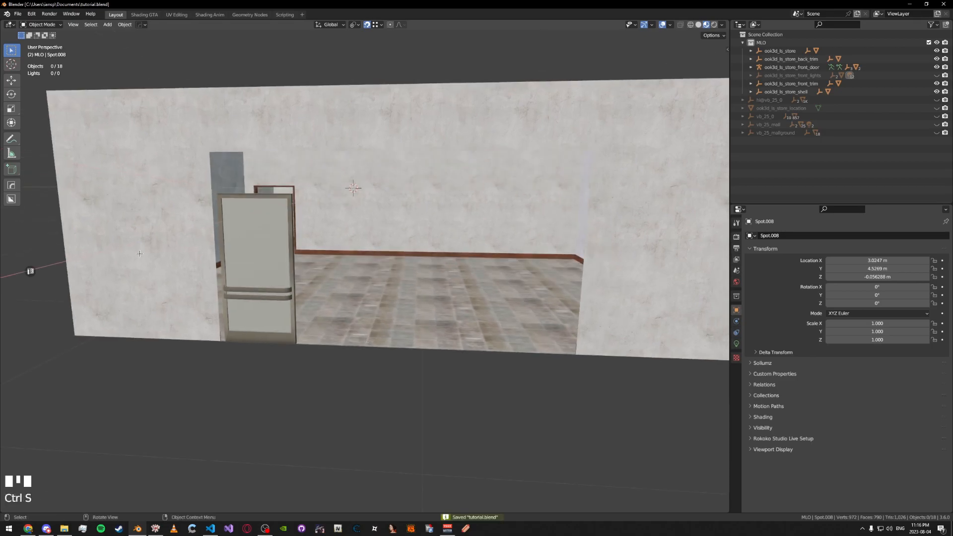
middle_click_drag(217, 326, 276, 328, "shift")
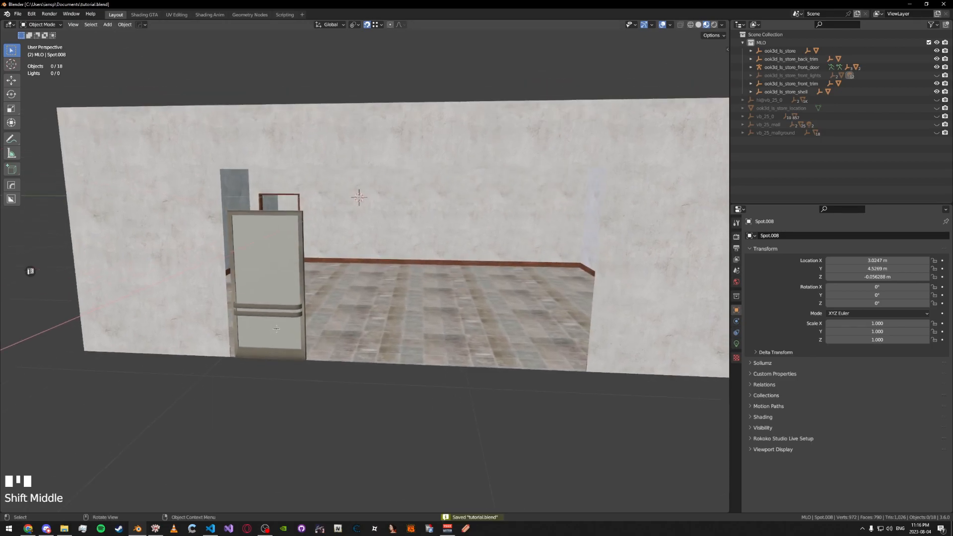
right_click(728, 422)
right_click(729, 422)
right_click(730, 425)
left_click(731, 435)
left_click(731, 436)
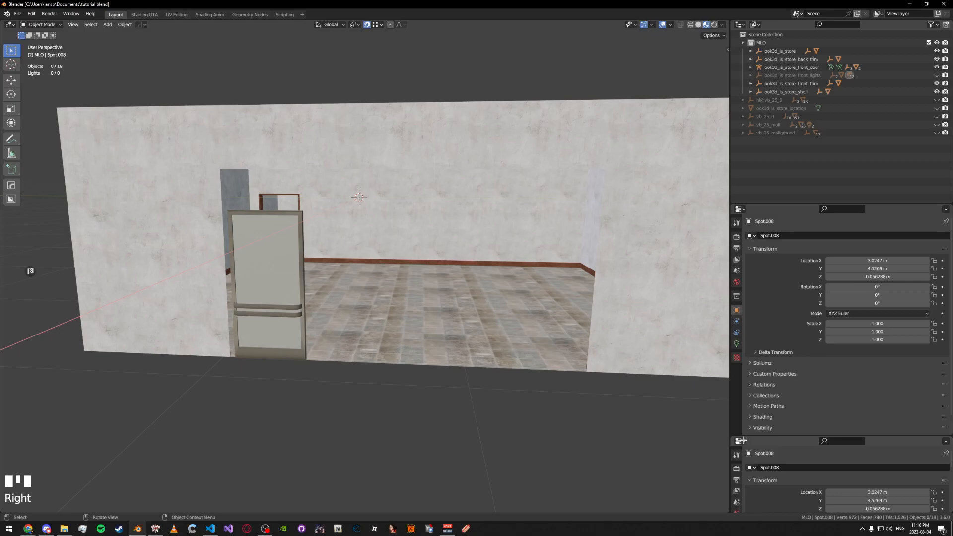
right_click(760, 444)
left_click(727, 515)
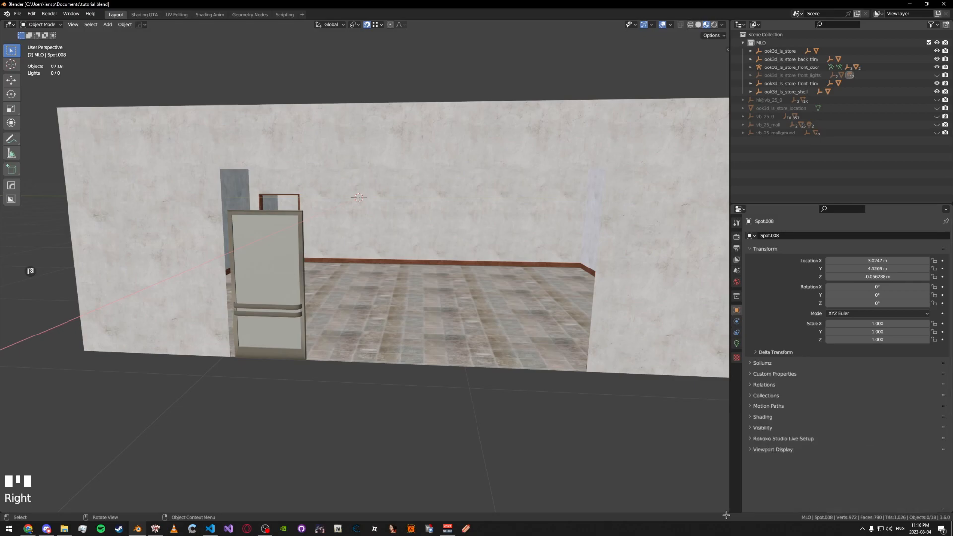
Split the 3D viewport horizontally, turn the lower area into an Asset Browser and enlarge it
right_click(727, 457)
right_click(729, 456)
left_click(729, 457)
left_click(362, 384)
left_click(10, 389)
left_click(10, 389)
left_click(10, 390)
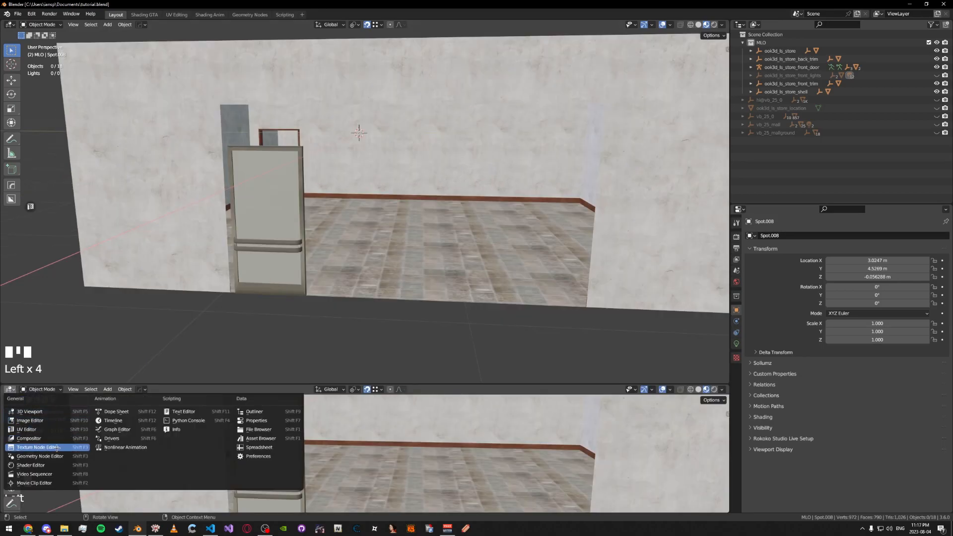
left_click(269, 437)
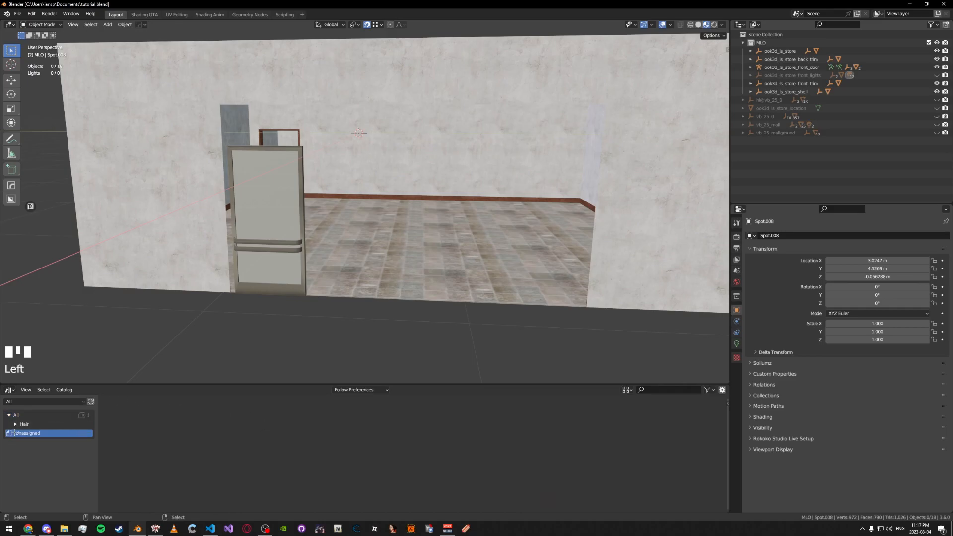
left_click_drag(242, 383, 258, 331)
Hide the ook3d_ls_store_front_door group and save the file
middle_click_drag(392, 319, 346, 301)
key("ctrl+s")
key("ctrl+s")
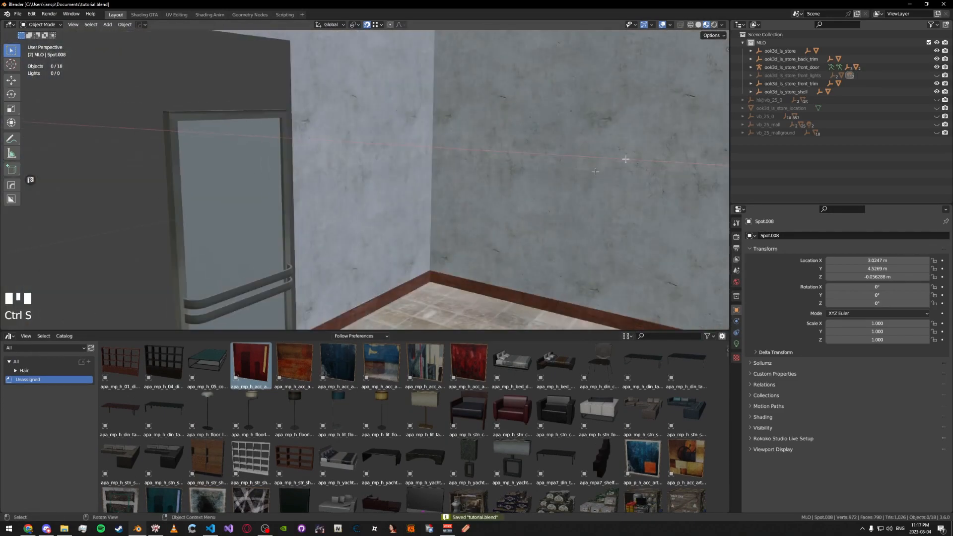
left_click(937, 67, "shift")
middle_click_drag(447, 179, 416, 172)
key("ctrl+s")
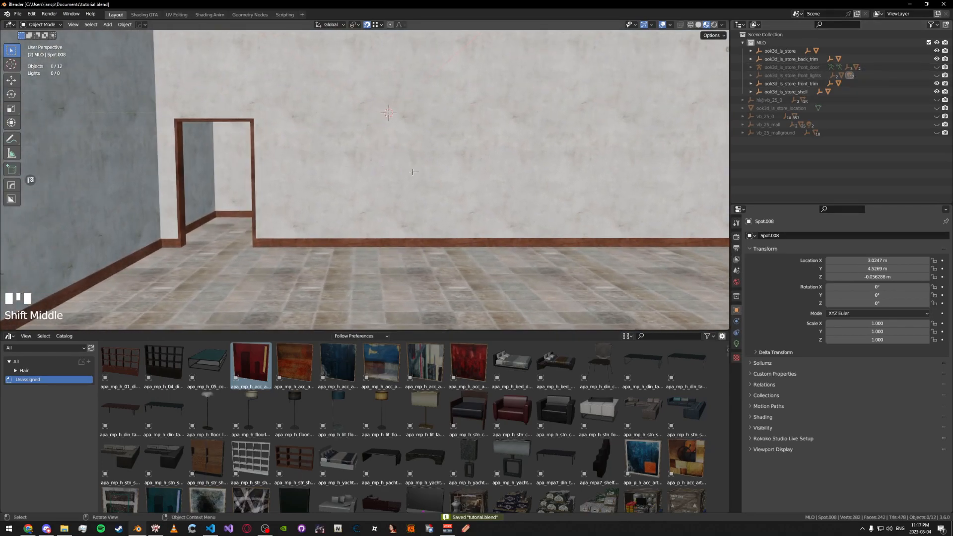
Bring the back room into view and enlarge the Asset Browser further
middle_click_drag(355, 173, 354, 169)
middle_click_drag(420, 213, 624, 231, "shift")
scroll(437, 219, "up", 5)
middle_click_drag(417, 249, 410, 250)
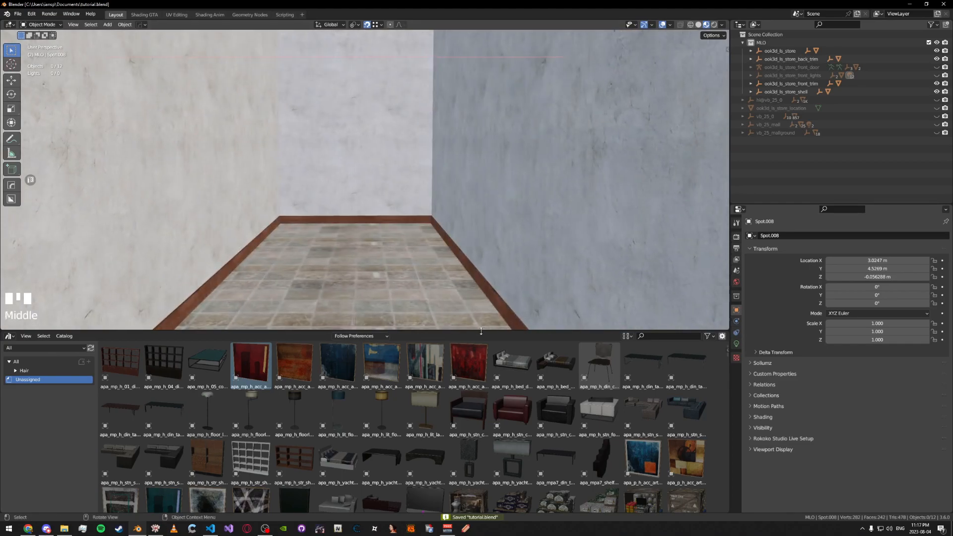
left_click_drag(481, 331, 481, 289)
scroll(514, 258, "down", 6)
scroll(513, 259, "up", 5)
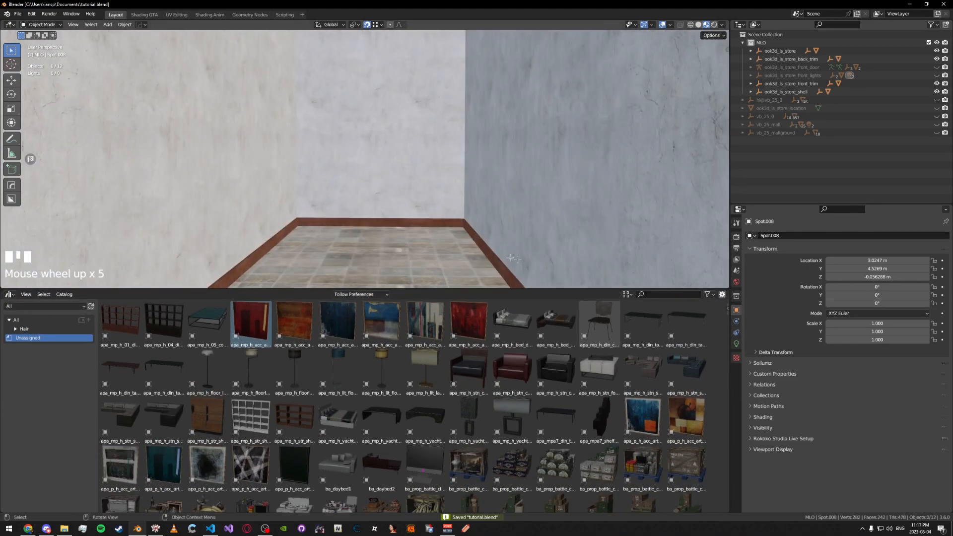
Search the asset library for "table" and browse the matching models
left_click(690, 296)
type("ta")
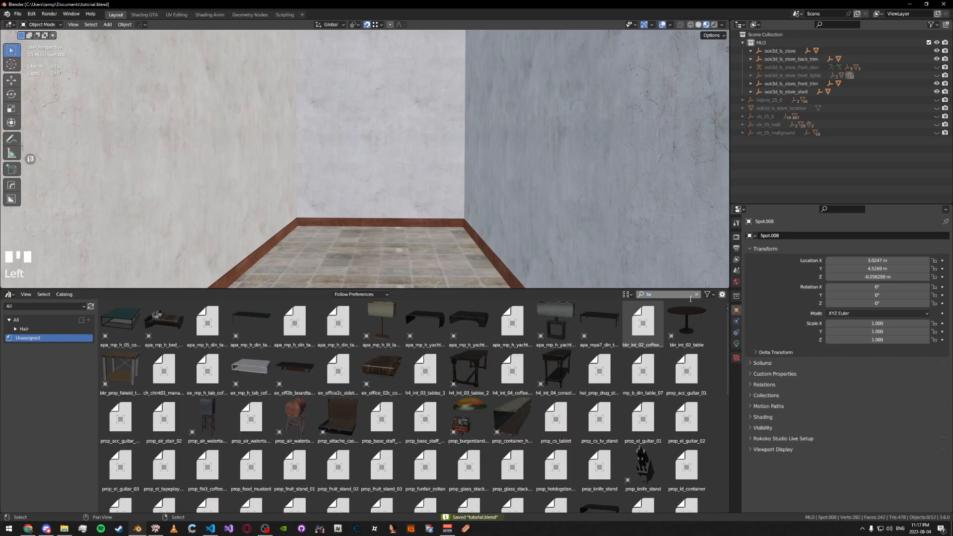
type("ble")
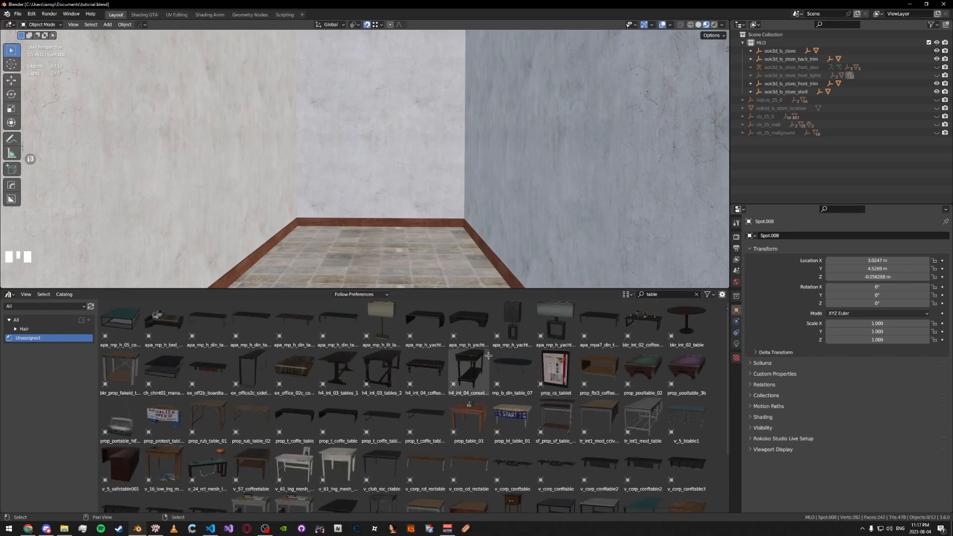
scroll(476, 360, "down", 8)
scroll(525, 337, "up", 16)
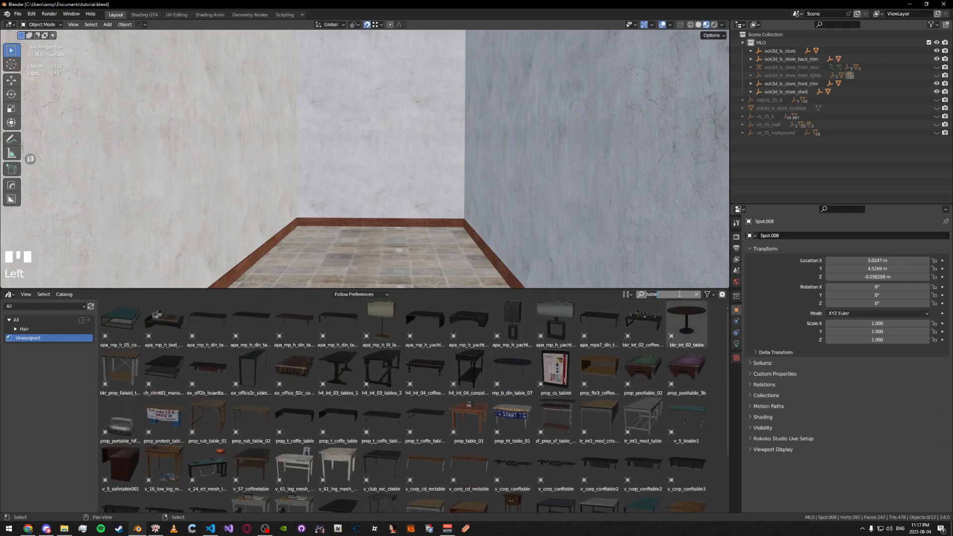
Search the assets for "desk" and place v_corp_officedesk1 on the back room's floor
key("BackSpace")
key("BackSpace")
type("des")
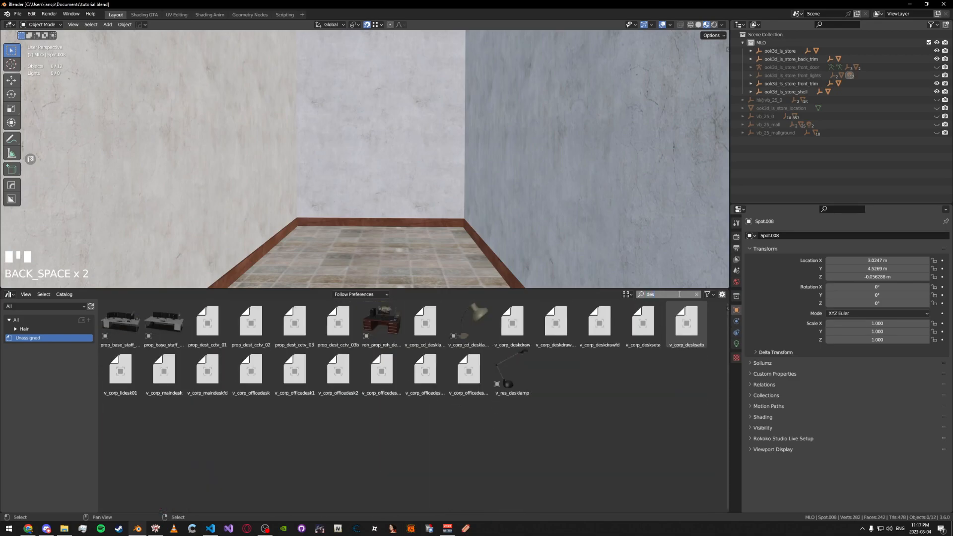
type("k")
key("Return")
middle_click_drag(327, 196, 340, 226)
key("ctrl+s")
left_click(248, 376)
left_click(120, 370)
left_click_drag(121, 370, 325, 158)
Move the desk about 0.105 m along the X axis to centre it between the side walls
scroll(330, 157, "down", 8)
middle_click_drag(333, 156, 377, 164)
scroll(349, 164, "down", 8)
middle_click_drag(378, 164, 374, 186, "alt")
key("shift+z")
key("g")
key("x")
left_click(359, 164)
Move the desk about 1.63 m along the Y axis toward the room's end wall
key("shift+z")
scroll(373, 186, "up", 4)
key("g")
key("y")
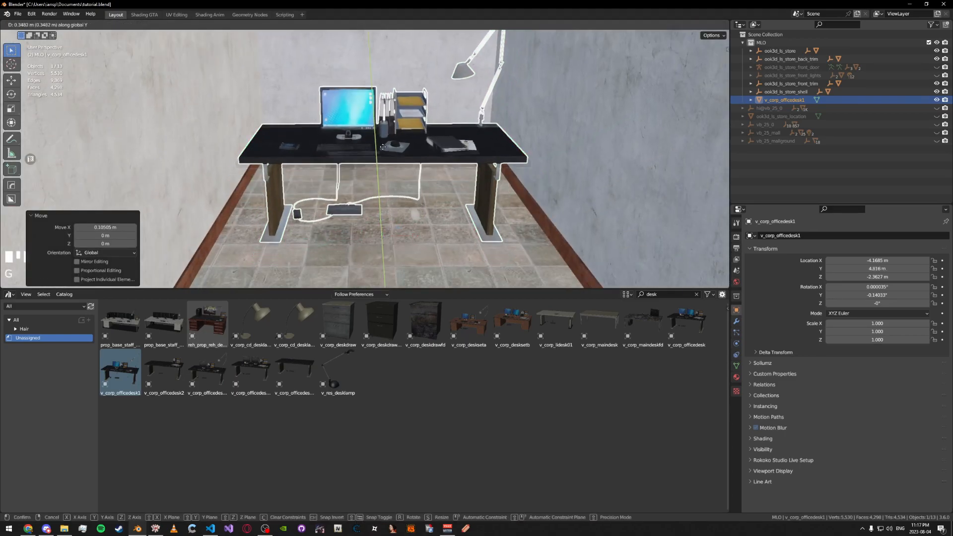
left_click(380, 103)
Use solid viewport shading and enable Backface Culling so the room can be viewed through its outer surfaces
middle_click_drag(403, 139, 329, 168)
scroll(329, 168, "down", 6)
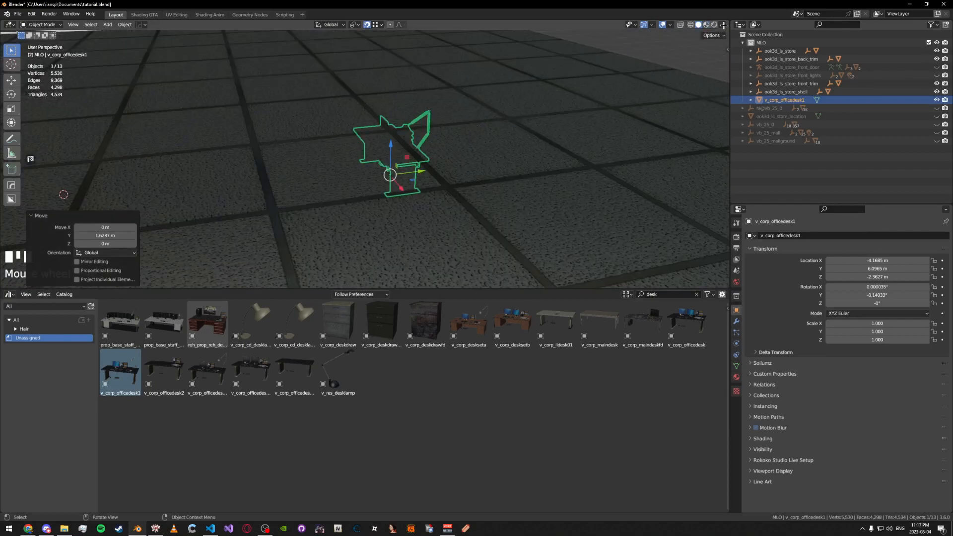
left_click(721, 25)
left_click(670, 25)
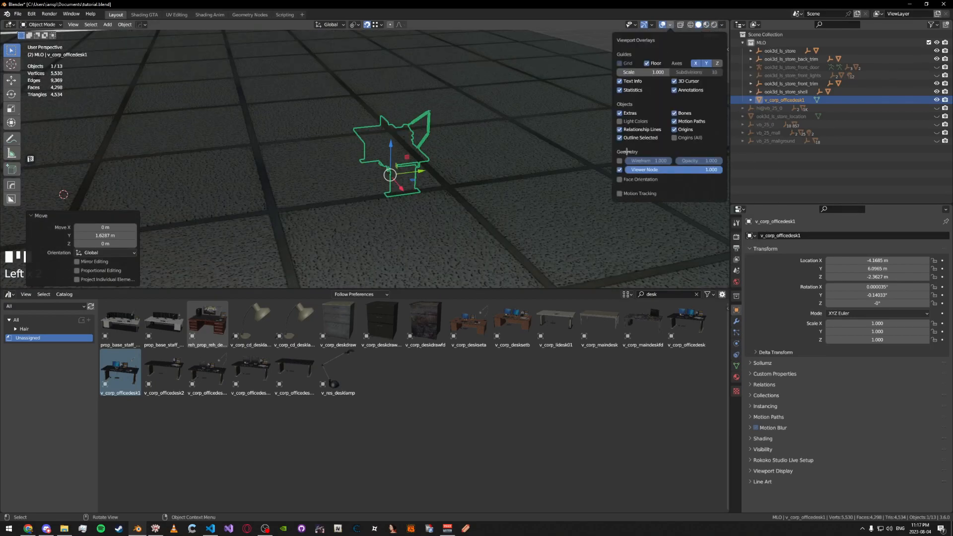
left_click(722, 25)
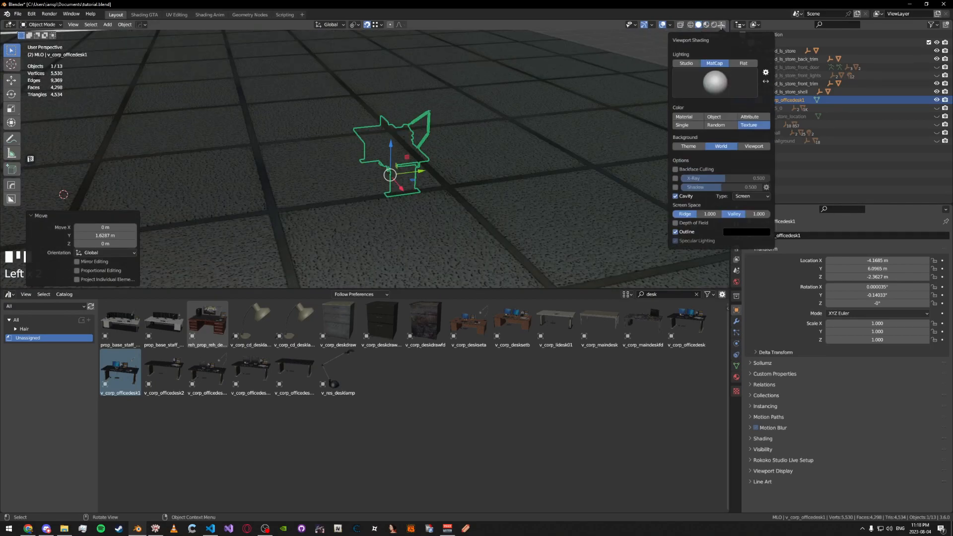
left_click(678, 169)
Move the desk another 0.274 m or so along Y toward the end wall and save the file
middle_click_drag(417, 166, 521, 169)
scroll(520, 169, "up", 3)
key("g")
key("y")
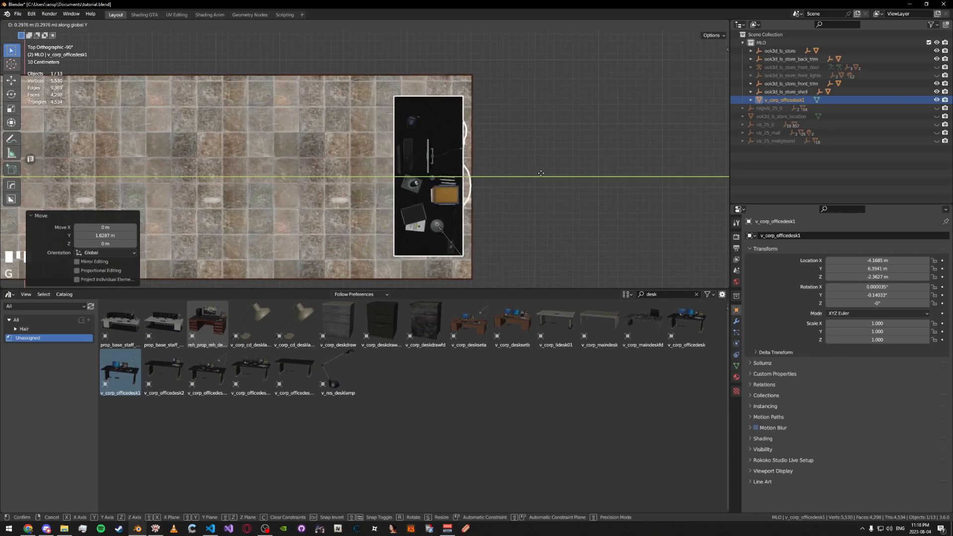
left_click(539, 173)
key("ctrl+s")
middle_click_drag(540, 174, 349, 122)
scroll(349, 122, "up", 4)
key("ctrl+s")
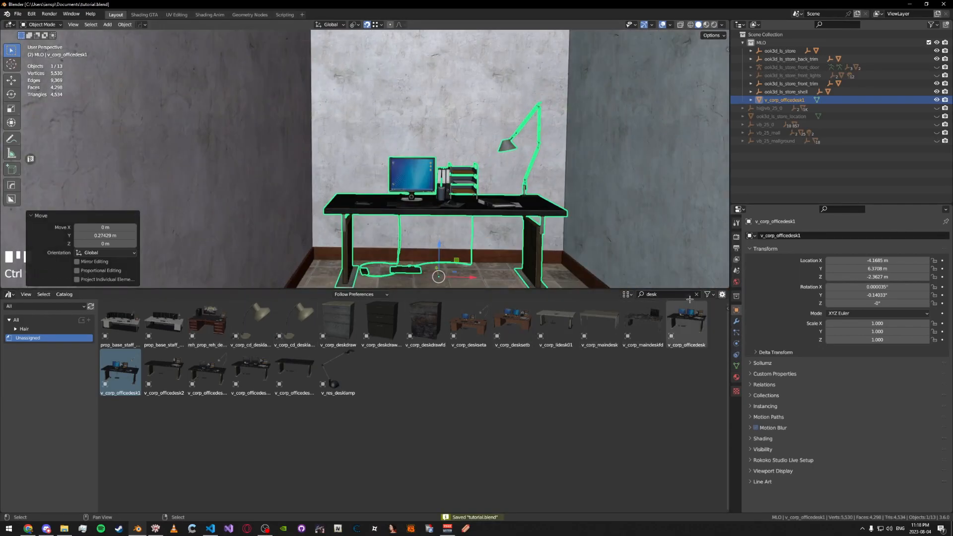
Search the assets for "chair" and place v_corp_offchair on the floor in front of the desk
key("BackSpace")
key("BackSpace")
key("BackSpace")
key("BackSpace")
type("ch")
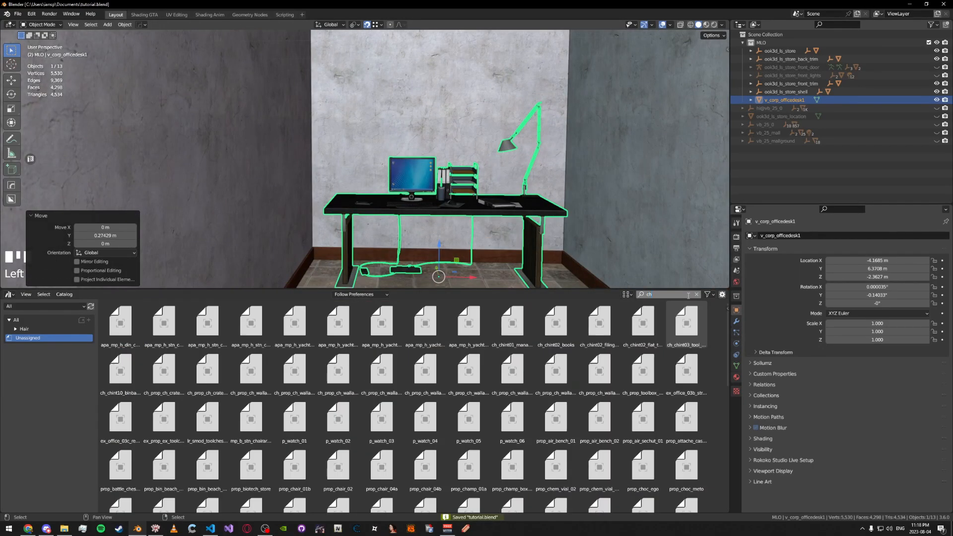
type("air")
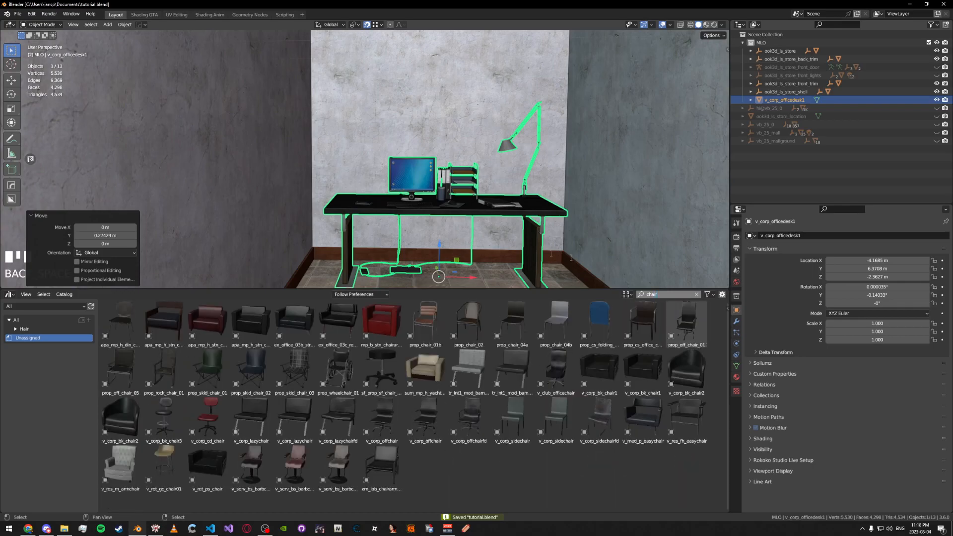
middle_click_drag(436, 226, 422, 253)
key("ctrl+s")
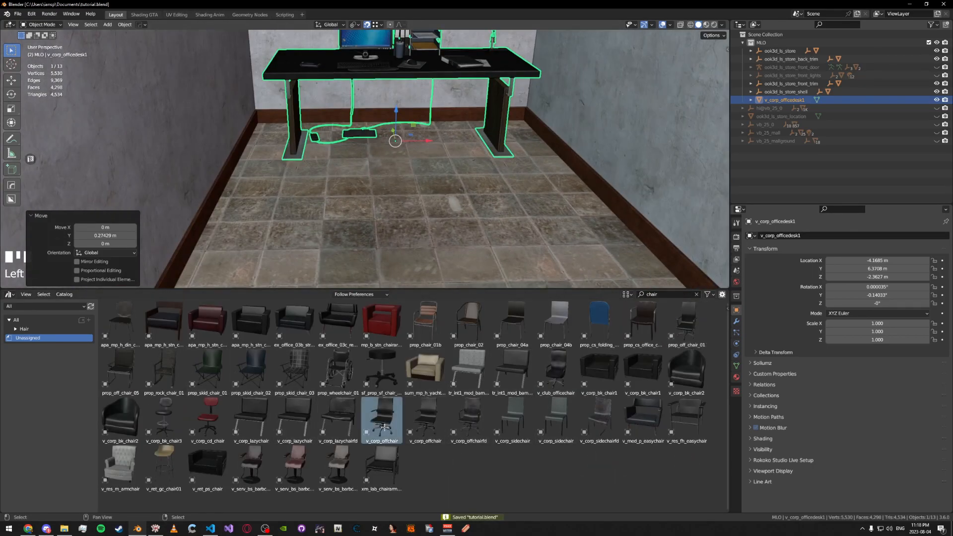
left_click_drag(391, 426, 408, 210)
middle_click_drag(409, 210, 422, 228)
left_click(416, 225)
Remove the object constraint from the office chair
left_click(780, 100)
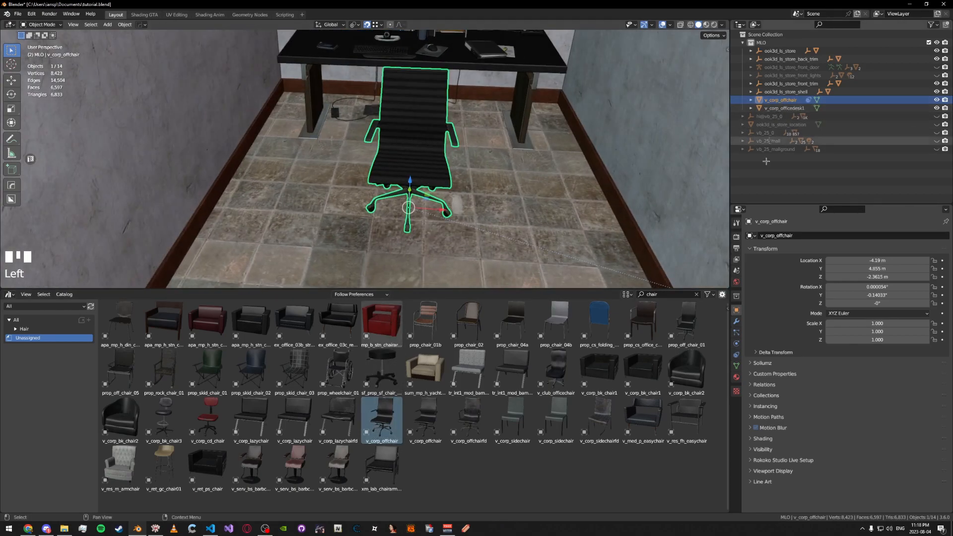
left_click(737, 346)
left_click(934, 249)
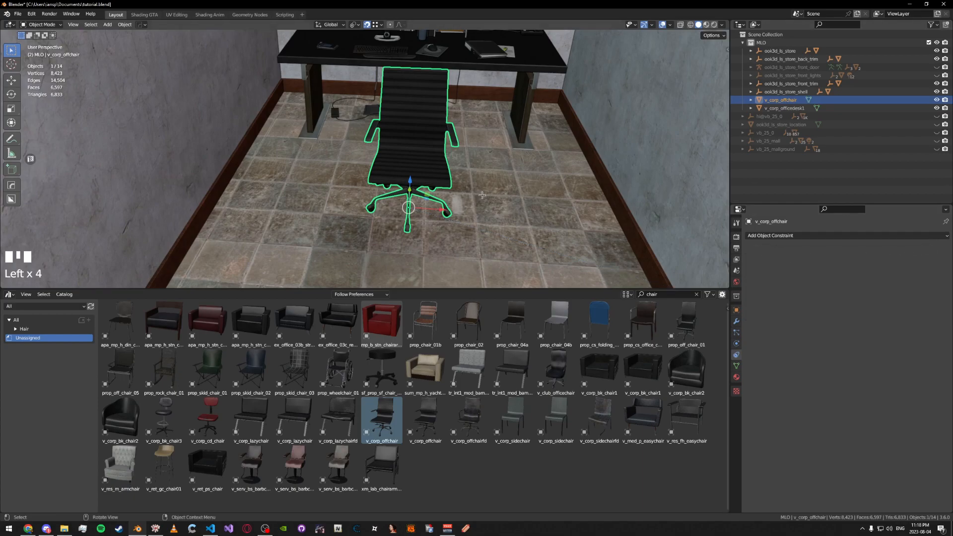
Rotate the office chair 180° to face the desk and move it about 0.673 m along Y
middle_click_drag(421, 196, 383, 164)
type("r180")
key("Return")
middle_click_drag(436, 103, 364, 174)
key("g")
key("y")
left_click(453, 176)
Pull the office chair back from the desk by about 0.079 m along Y and save the file
middle_click_drag(427, 208, 541, 184)
scroll(541, 184, "up", 3)
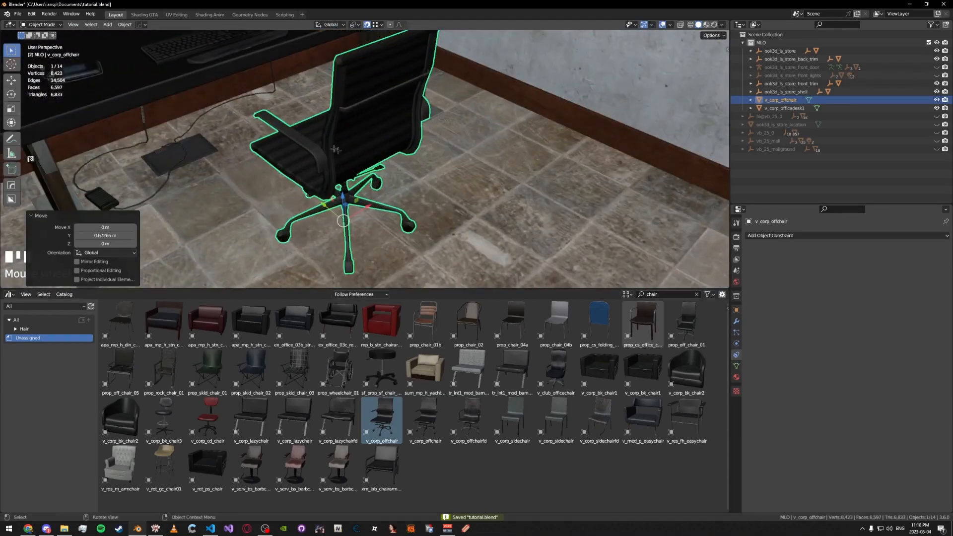
middle_click_drag(338, 178, 388, 173)
key("g")
key("y")
left_click(429, 185)
key("ctrl+s")
Search the asset library for "bin" and browse for a small office waste bin
scroll(381, 162, "down", 5)
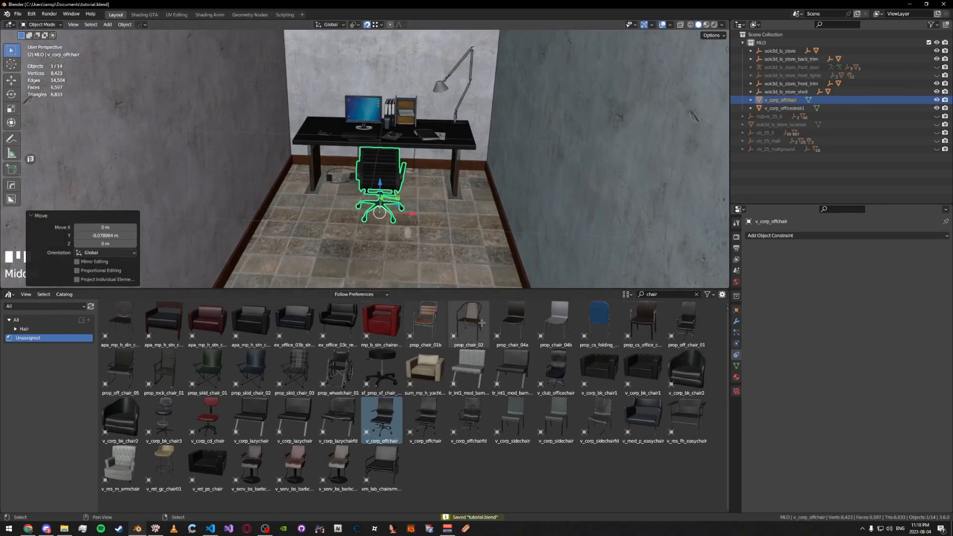
type("bin")
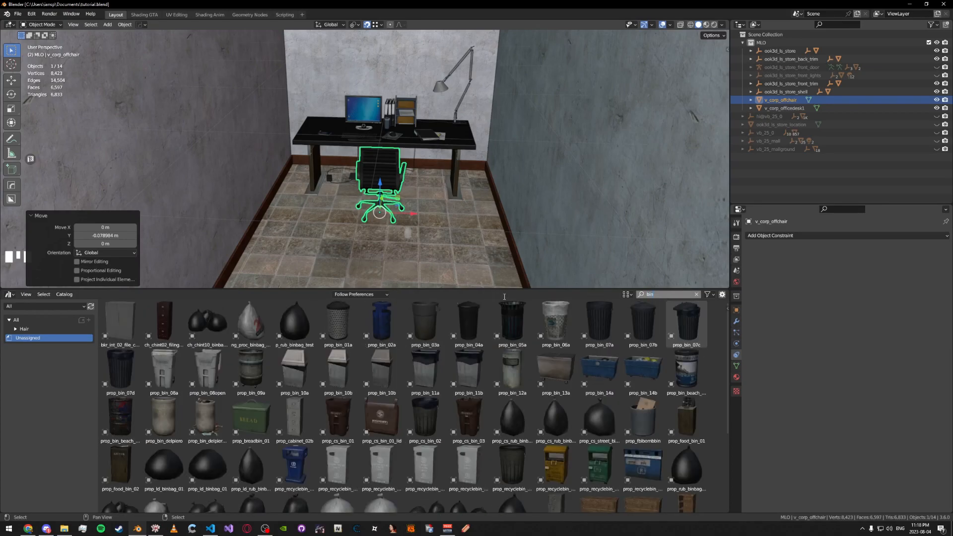
key("ctrl+s")
middle_click_drag(502, 255, 521, 286)
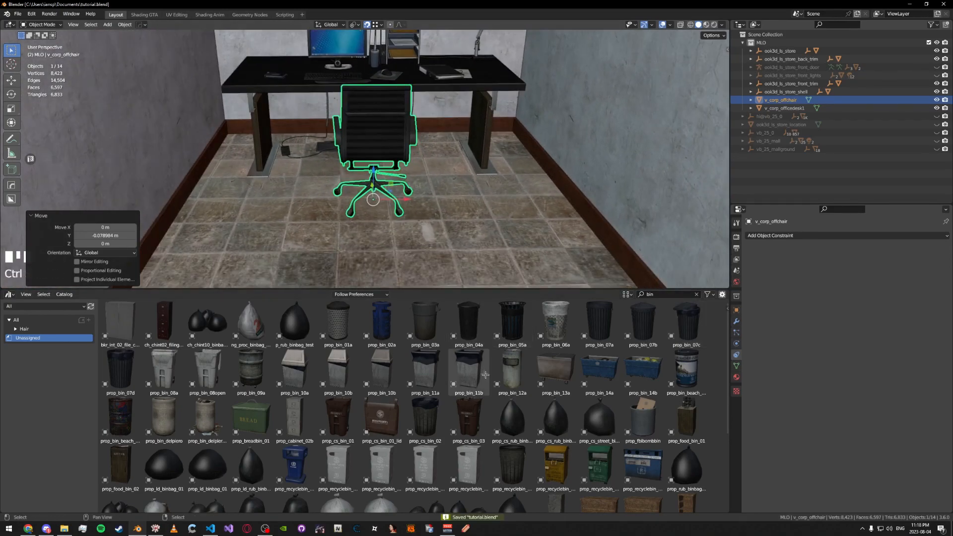
scroll(489, 366, "down", 2)
scroll(490, 366, "down", 4)
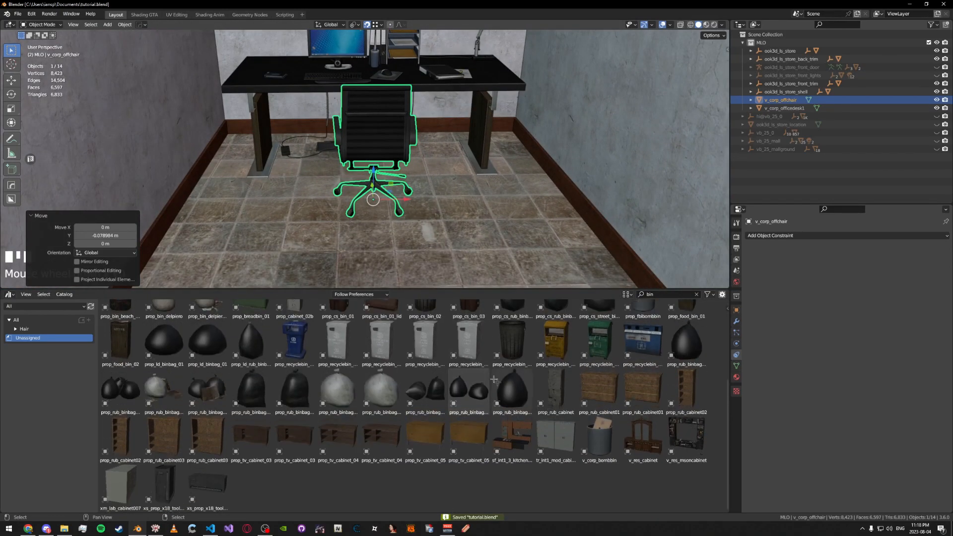
Place the v_corp_bombbin asset on the floor between the desk leg and the side wall, and save
left_click(592, 446)
middle_click_drag(467, 219, 459, 249)
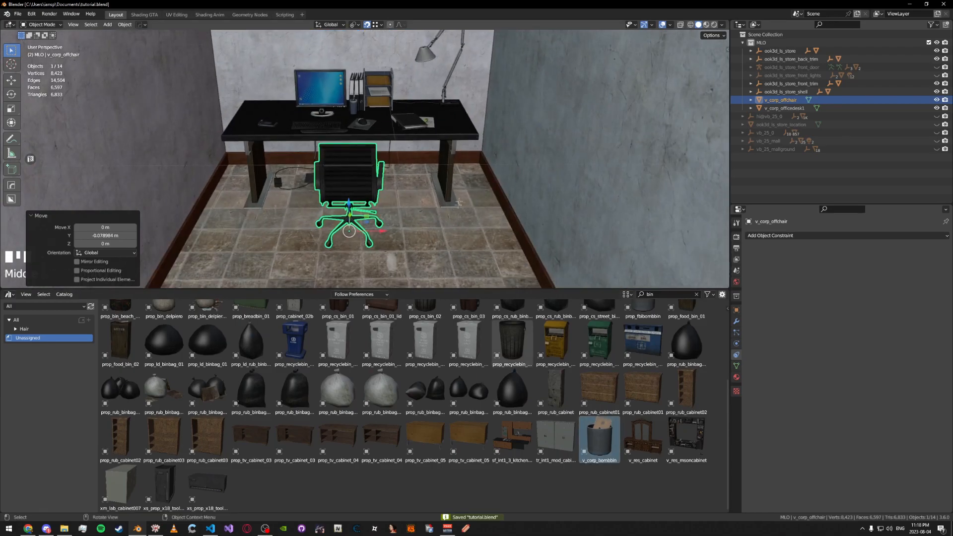
scroll(449, 202, "up", 4)
middle_click_drag(449, 202, 481, 288, "shift")
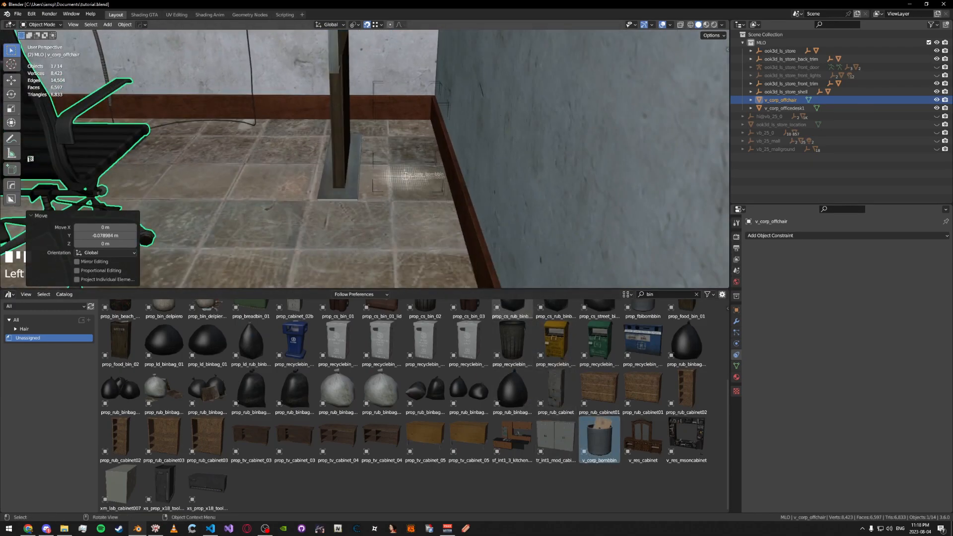
left_click_drag(403, 166, 403, 167)
middle_click_drag(403, 167, 362, 185)
key("ctrl+s")
Shift the waste bin about -0.037 m along Y and save the file
scroll(365, 159, "up", 6)
scroll(362, 133, "down", 2)
left_click_drag(363, 186, 362, 188)
middle_click_drag(361, 187, 397, 215)
key("ctrl+s")
scroll(348, 170, "down", 5)
scroll(411, 198, "down", 4)
middle_click_drag(397, 215, 472, 287)
scroll(399, 238, "up", 4)
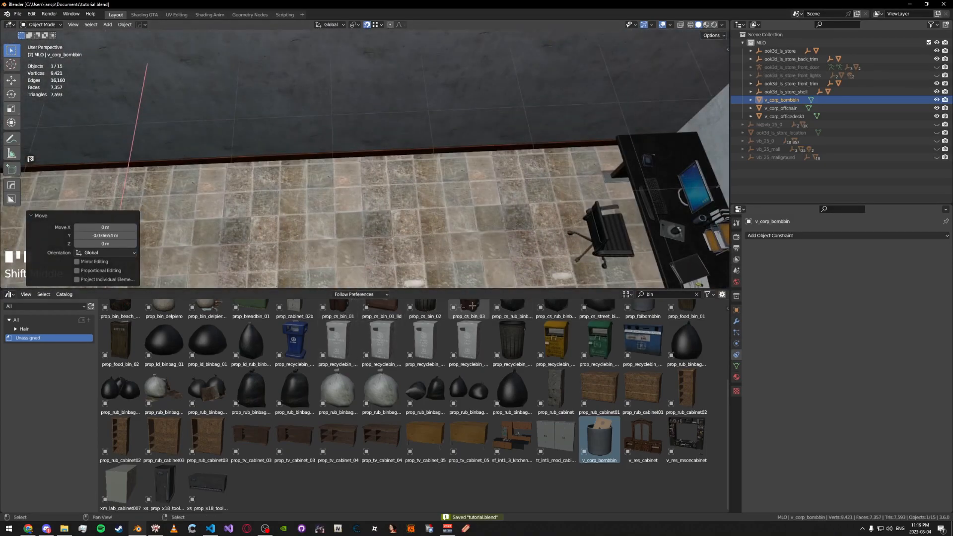
Search the asset library for "sofa" and place the brown tr_int1_mod_sofa_009 asset on the back room floor
left_click(662, 286)
left_click(660, 295)
type("sofa")
left_click(441, 248)
middle_click_drag(442, 248, 456, 210, "shift")
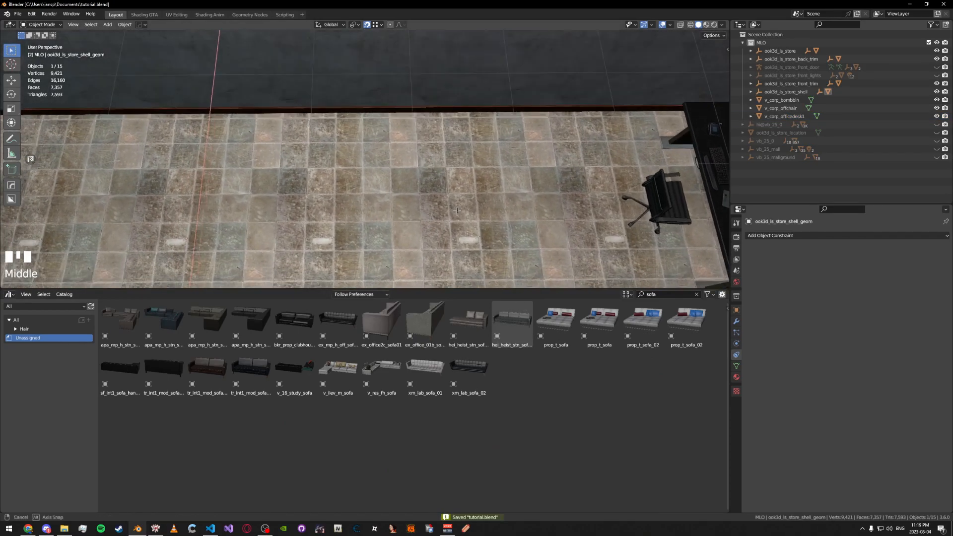
left_click(213, 354)
left_click_drag(213, 354, 337, 237)
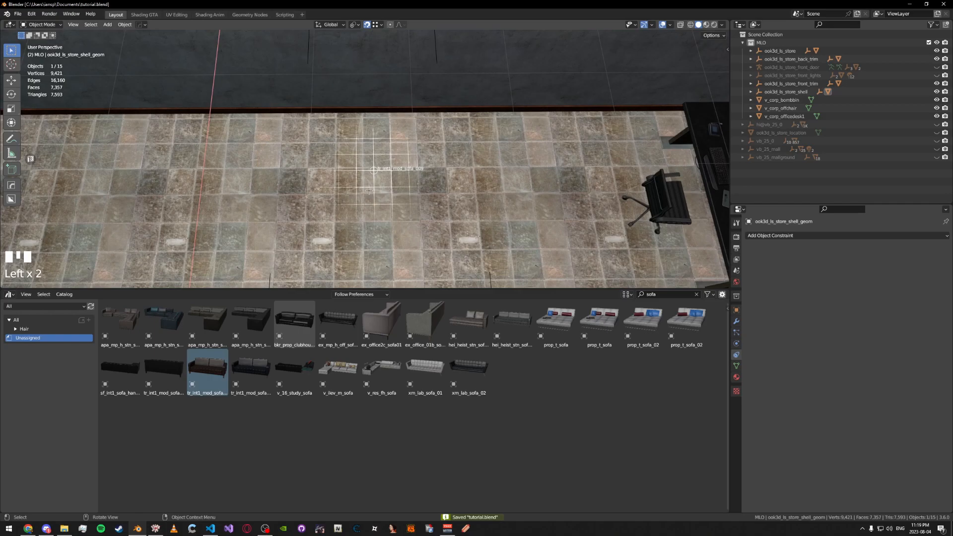
left_click_drag(374, 190, 375, 190)
middle_click_drag(374, 190, 441, 163)
scroll(456, 156, "up", 3)
left_click_drag(226, 372, 557, 181)
Rotate the sofa 90° about the Z axis so its back faces the long outer wall
type("rz")
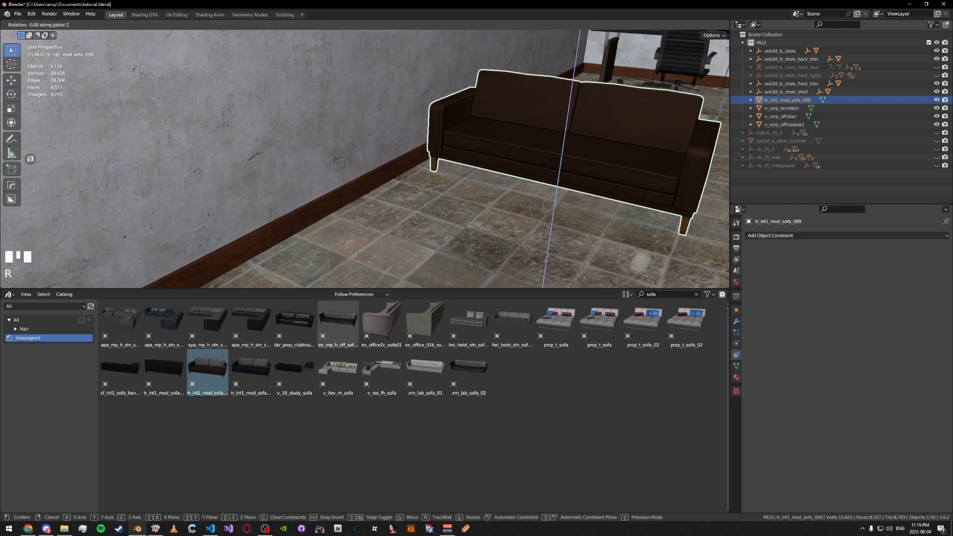
type("-90")
key("BackSpace")
key("BackSpace")
key("BackSpace")
type("-90")
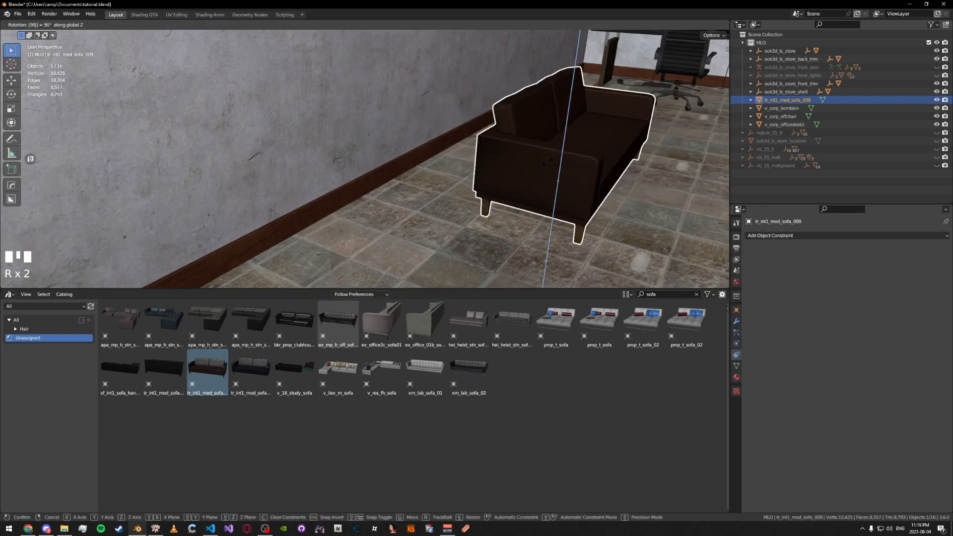
key("Return")
Move the sofa across the floor plane against the long outer wall, shift it about -0.96 m along Y, and save the file
scroll(551, 205, "up", 2, "alt")
scroll(551, 205, "down", 2)
middle_click_drag(496, 54, 497, 209, "shift")
scroll(493, 186, "down", 2)
key("g")
key("shift+z")
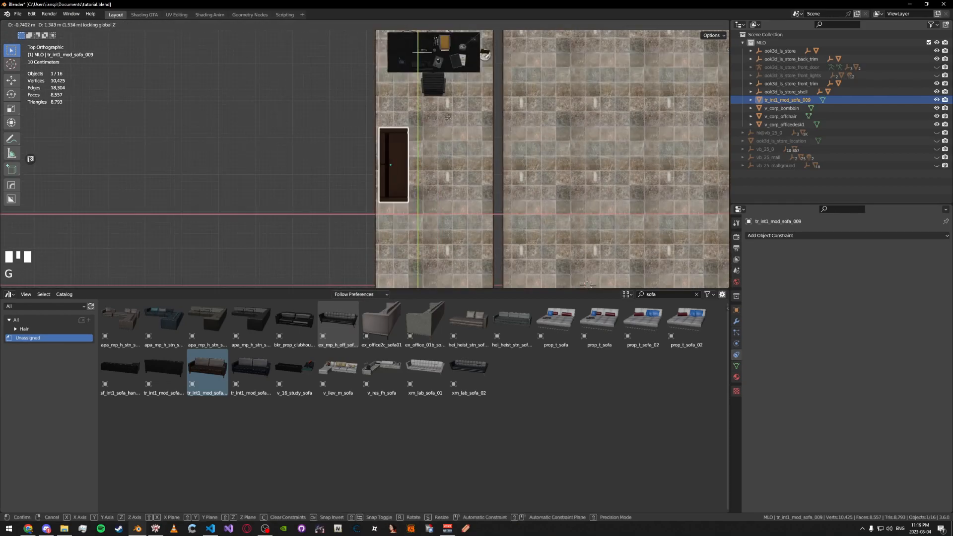
left_click(446, 110)
middle_click_drag(446, 111, 373, 129)
key("g")
left_click(382, 116)
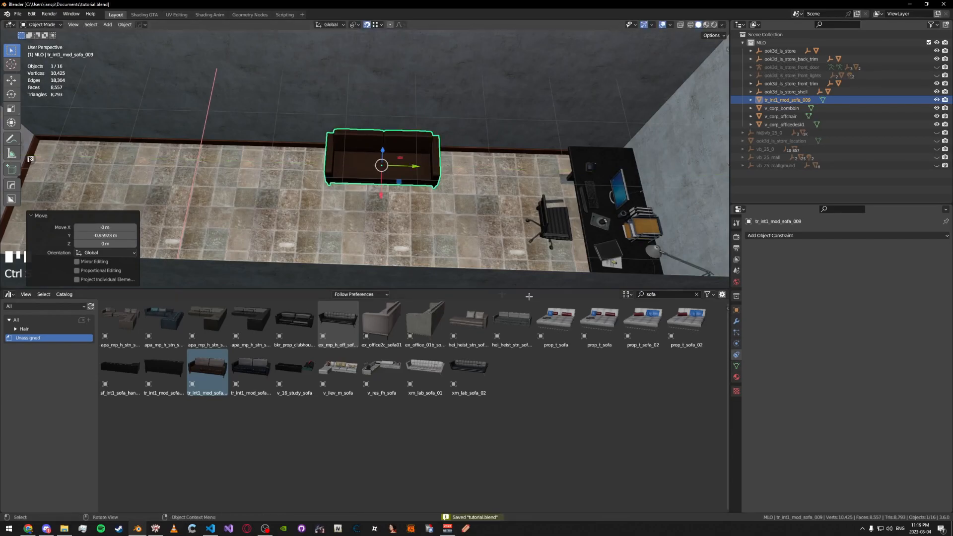
Search the asset library for "lamp", place the apa_mp_h_lit_floorlampnight_14 asset on the floor beside the sofa, and save the file
key("BackSpace")
key("BackSpace")
key("BackSpace")
key("BackSpace")
type("lamp")
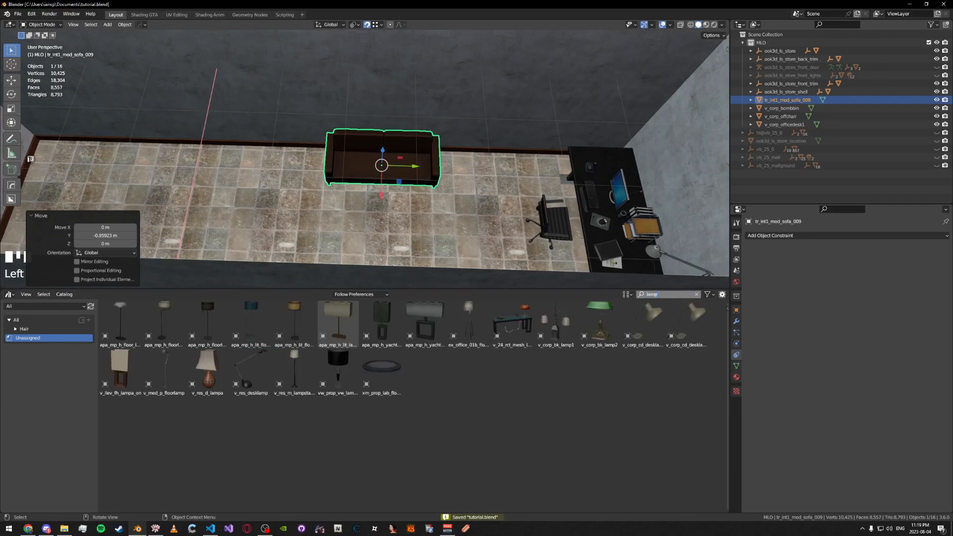
middle_click_drag(405, 191, 348, 228)
left_click_drag(289, 332, 307, 309)
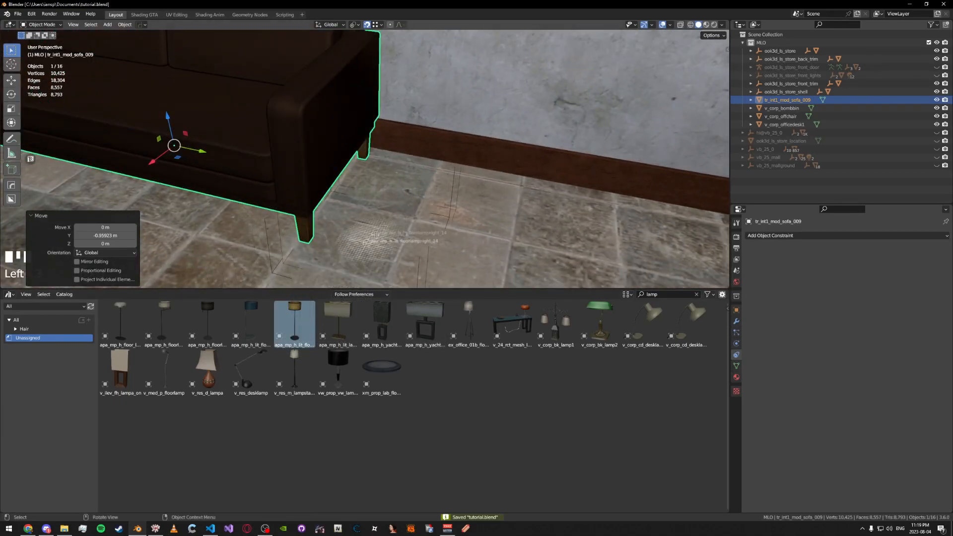
left_click_drag(428, 210, 430, 208)
middle_click_drag(430, 208, 473, 244)
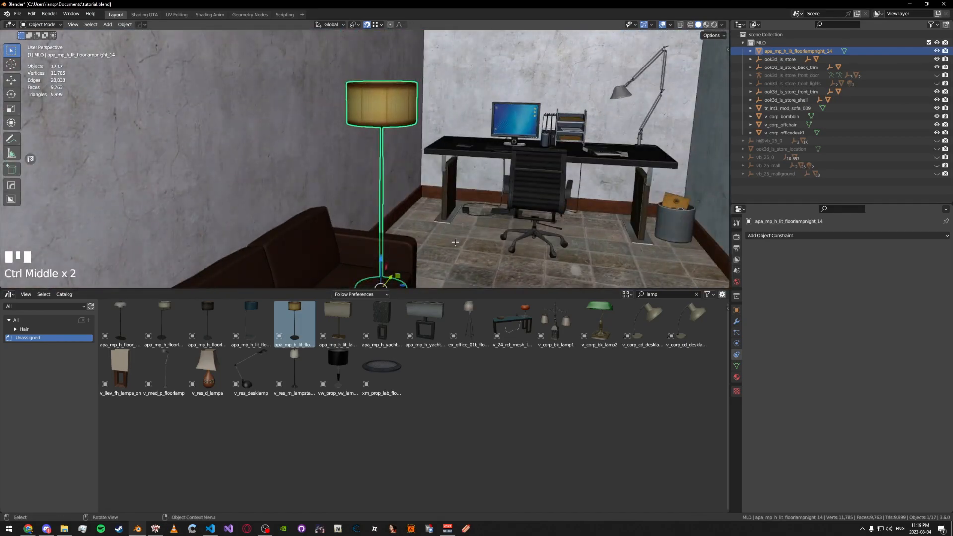
middle_click_drag(439, 216, 305, 215)
key("ctrl+s")
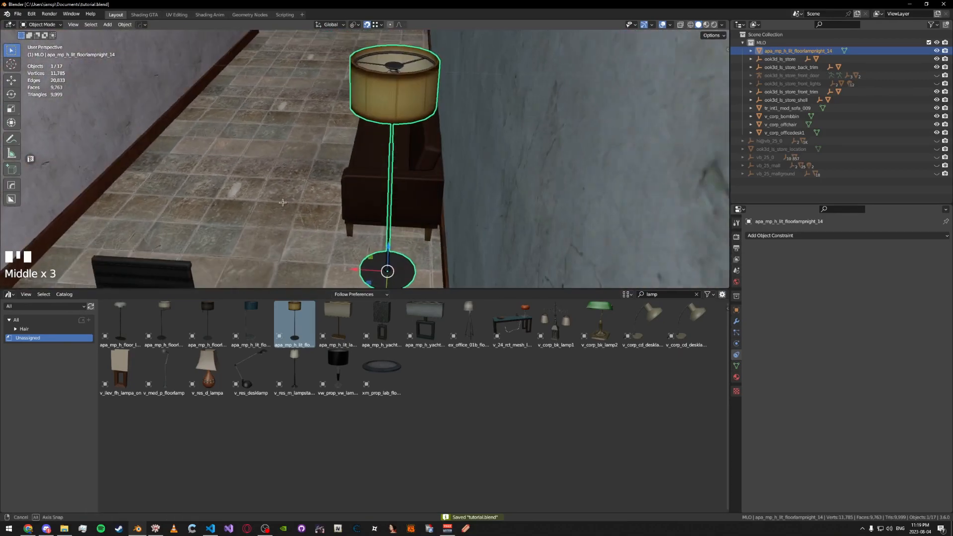
Nudge the floor lamp about -0.049 m along X and slightly along Y towards the sofa, and save the file
key("g")
left_click(288, 217)
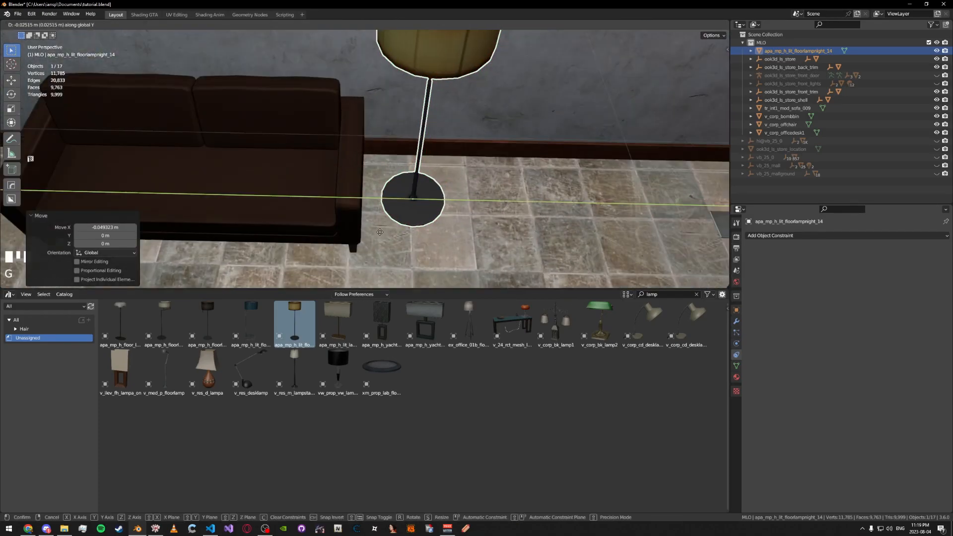
left_click(380, 232)
key("ctrl+s")
Deselect the lamp, inspect the empty end of the back room, and search the asset library for "shelf"
middle_click_drag(380, 232, 338, 226)
middle_click_drag(235, 223, 365, 221, "shift")
middle_click_drag(365, 221, 434, 181)
left_click(297, 116)
middle_click_drag(297, 116, 278, 103)
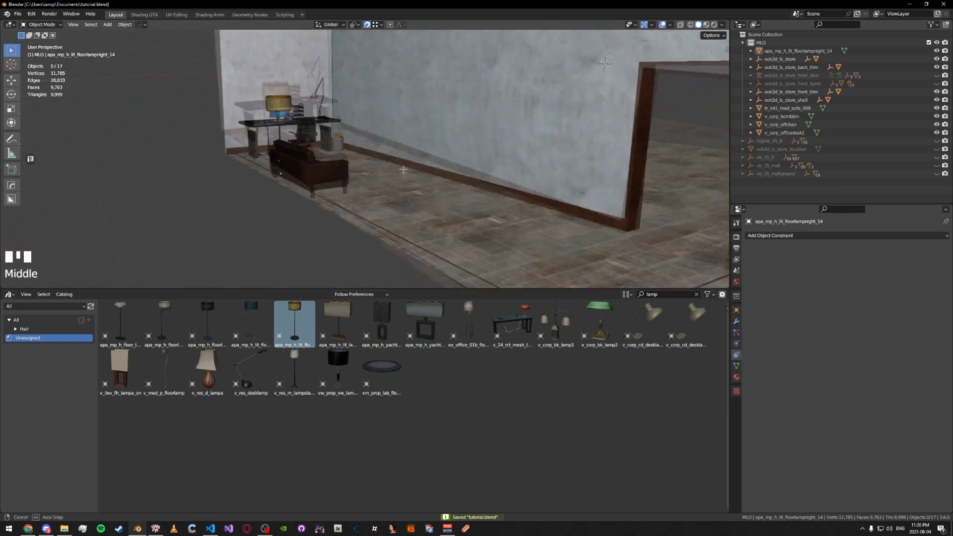
middle_click_drag(405, 165, 357, 186)
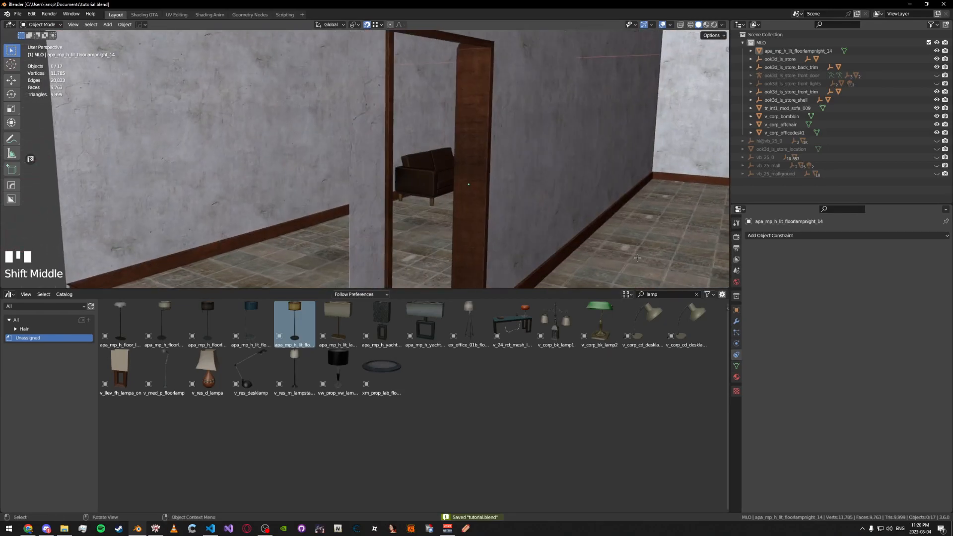
middle_click_drag(561, 247, 447, 236)
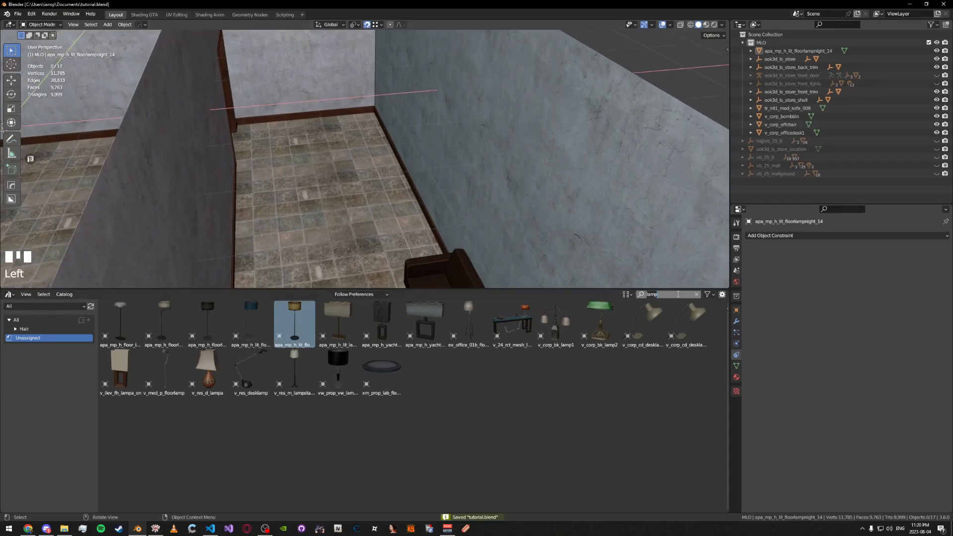
type("shelf")
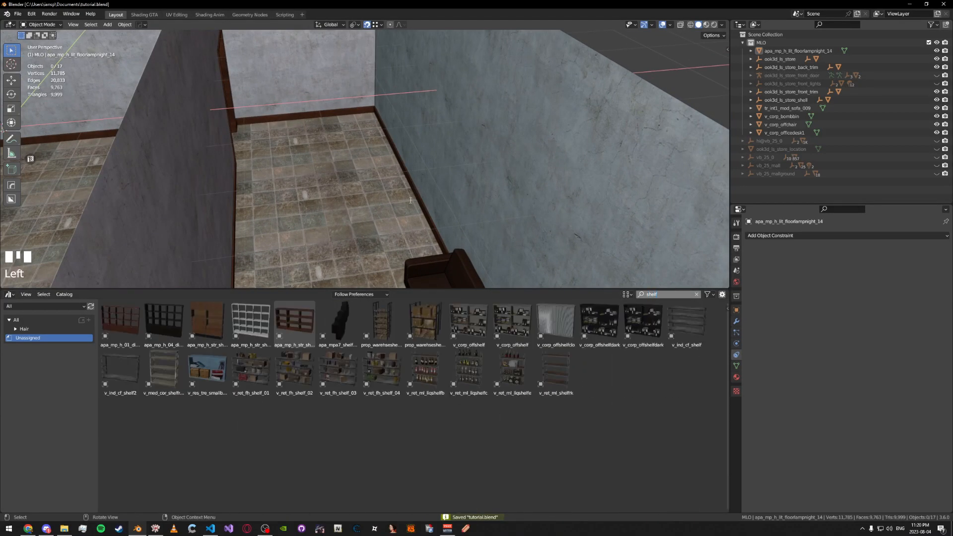
Place the v_corp_offshelfdark bookshelf asset on the floor at the empty doorway end of the back room
middle_click_drag(462, 206, 379, 168)
scroll(457, 209, "up", 3, "shift")
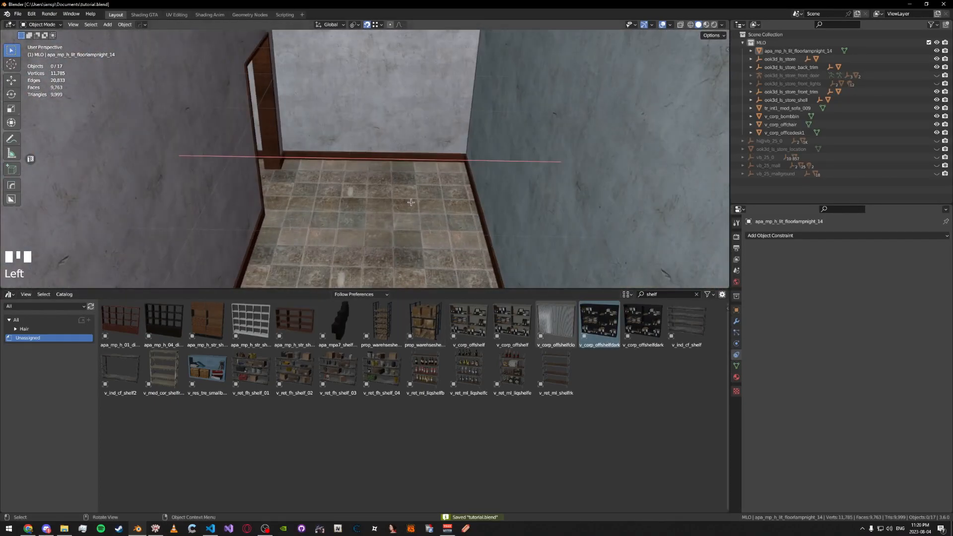
middle_click_drag(411, 202, 413, 204)
left_click_drag(600, 320, 404, 191)
middle_click_drag(404, 191, 509, 272)
left_click_drag(600, 320, 479, 267)
left_click_drag(405, 261, 406, 262)
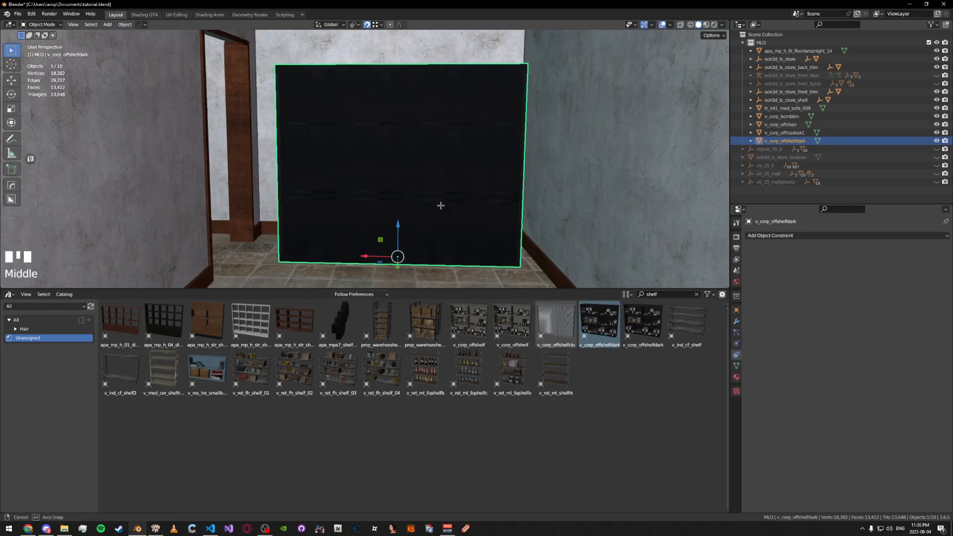
Rotate the bookshelf 180° about the Z axis so its shelves face into the room
key("r")
key("BackSpace")
key("BackSpace")
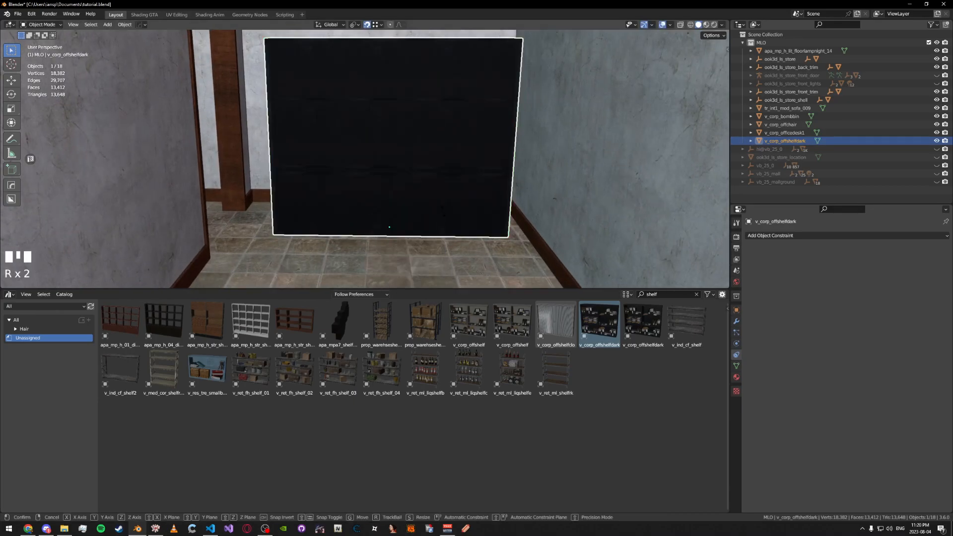
type("0")
key("Return")
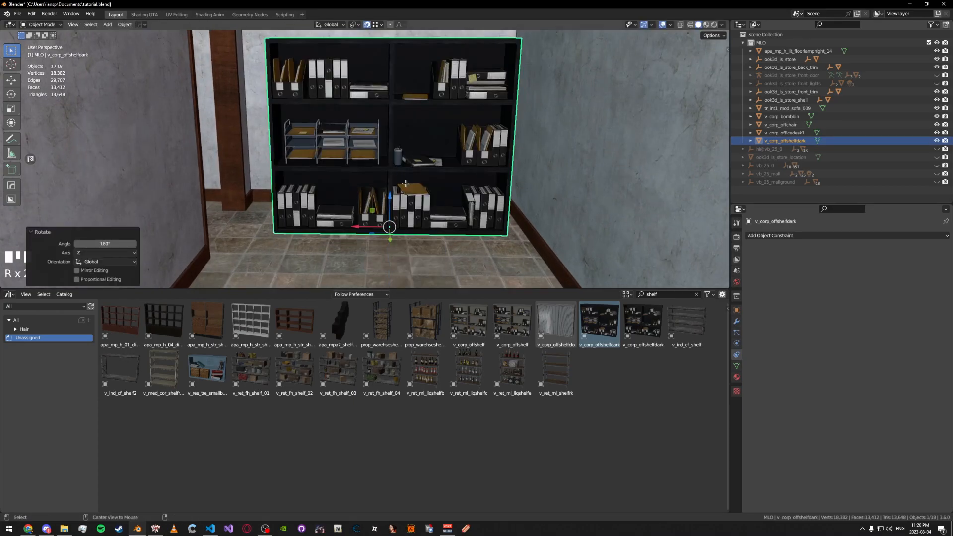
Move the bookshelf in the floor plane against the end wall, about 0.084 m along X and -0.53 m along Y, and save
key("KP_7")
key("g")
key("shift+z")
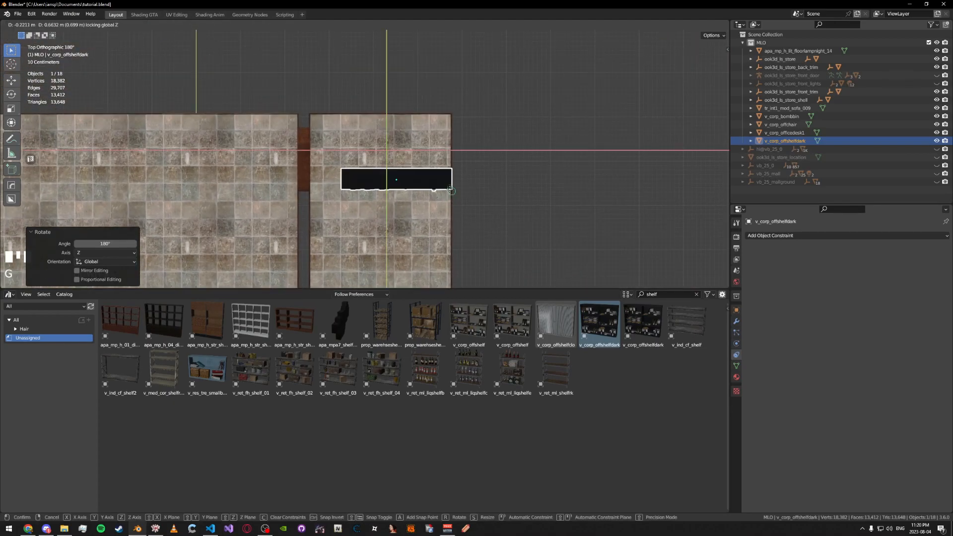
left_click(446, 173)
middle_click_drag(447, 172, 430, 144)
key("ctrl+s")
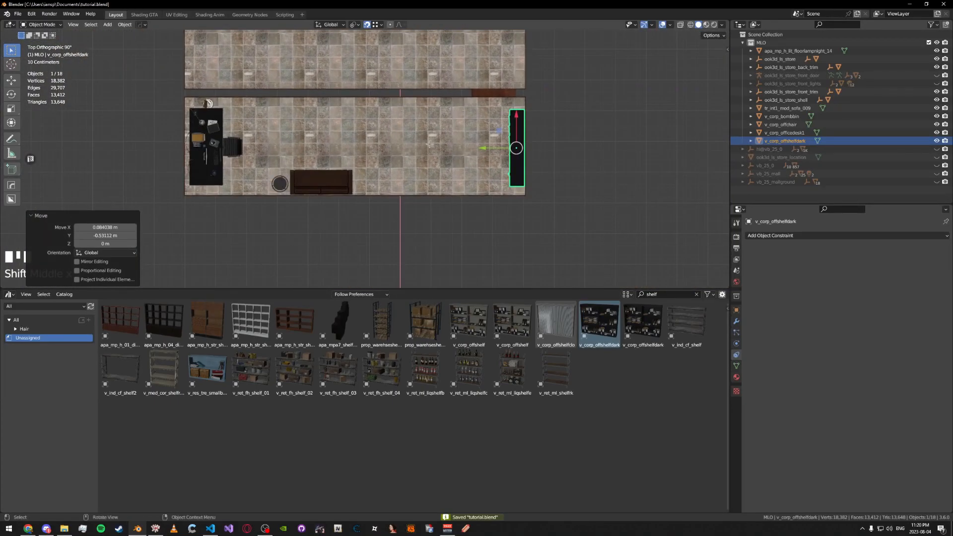
Move the bookshelf to the floor in front of the sofa and rotate it -90° about the Z axis
key("g")
left_click(302, 193)
key("r")
key("z")
key("Escape")
type("rz-90")
key("Return")
Select the floor lamp and sofa together, move them to the doorway end of the room, and rotate them 90°
left_click(279, 183)
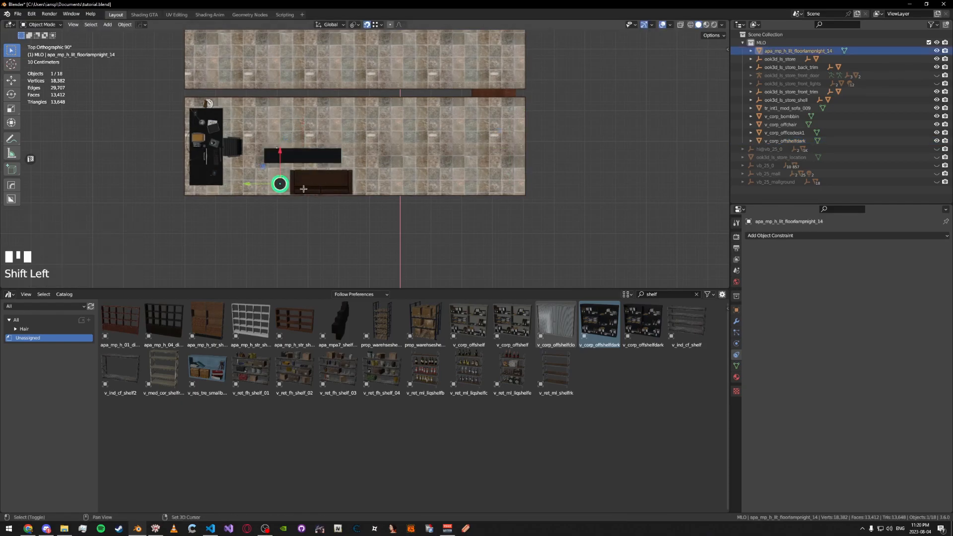
left_click(321, 182, "shift")
key("g")
left_click(659, 145)
type("r90")
key("Return")
Position the sofa and lamp against the end wall within the floor plane, and save the file
key("g")
key("shift+z")
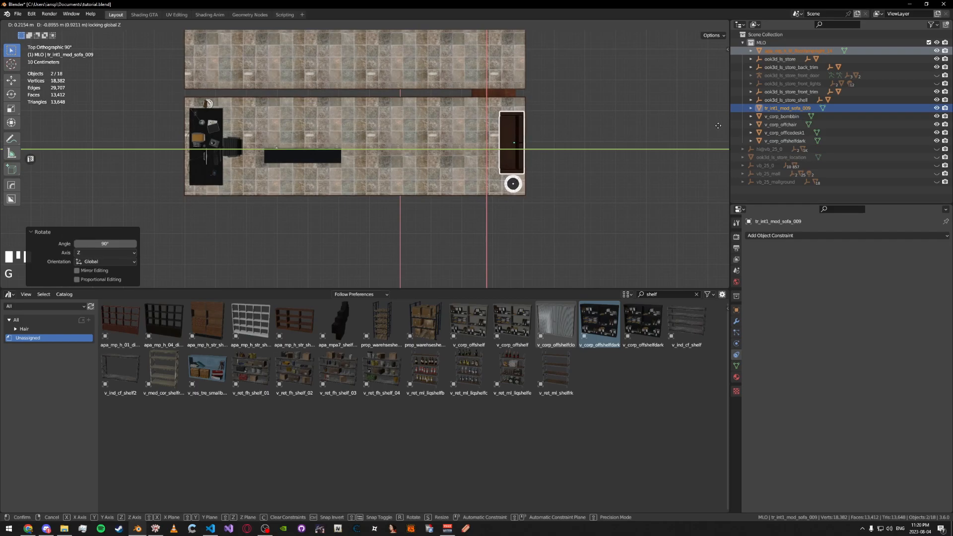
left_click(718, 125)
left_click(603, 172)
middle_click_drag(602, 172, 547, 169)
scroll(640, 124, "up", 3)
key("ctrl+s")
Move the floor lamp along X to the doorway side of the sofa
middle_click_drag(479, 199, 460, 119, "shift")
scroll(528, 189, "up", 4)
scroll(474, 149, "down", 3)
left_click(459, 119)
key("g")
key("x")
left_click(208, 180)
Shift the sofa along X towards the outer wall to make room for the lamp
left_click(365, 194)
key("g")
key("x")
left_click(403, 211)
Adjust the floor lamp along X beside the sofa, move it about -0.106 m along Y, and save the file
middle_click_drag(392, 198, 467, 174)
left_click(375, 198)
key("g")
key("x")
left_click(411, 224)
key("y")
left_click(410, 218)
key("ctrl+s")
Move the bookshelf against the long outer wall near the desk, about -1.02 m along X and 0.244 m along Y
scroll(397, 189, "up", 4)
middle_click_drag(377, 184, 347, 188)
scroll(348, 189, "down", 6)
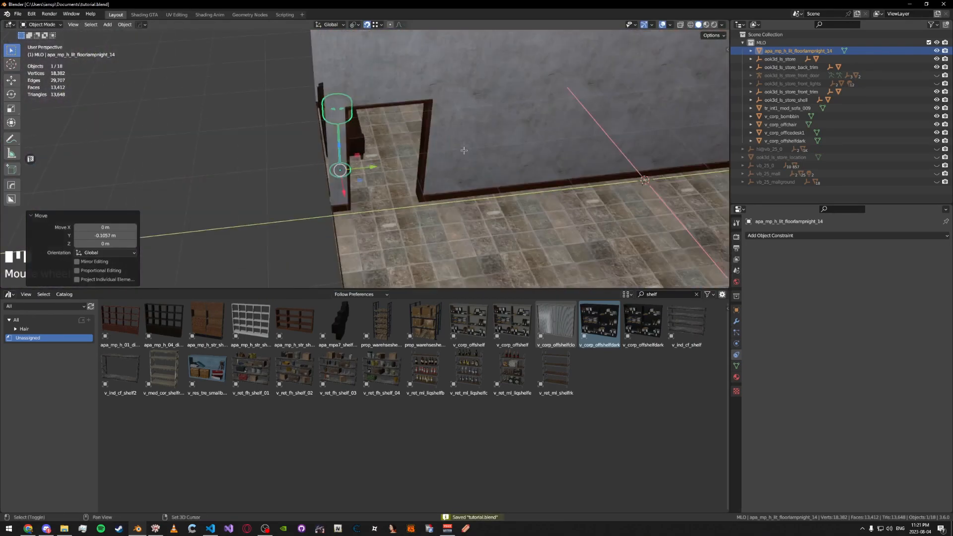
left_click(464, 54)
middle_click_drag(465, 55, 462, 130)
scroll(461, 130, "up", 4)
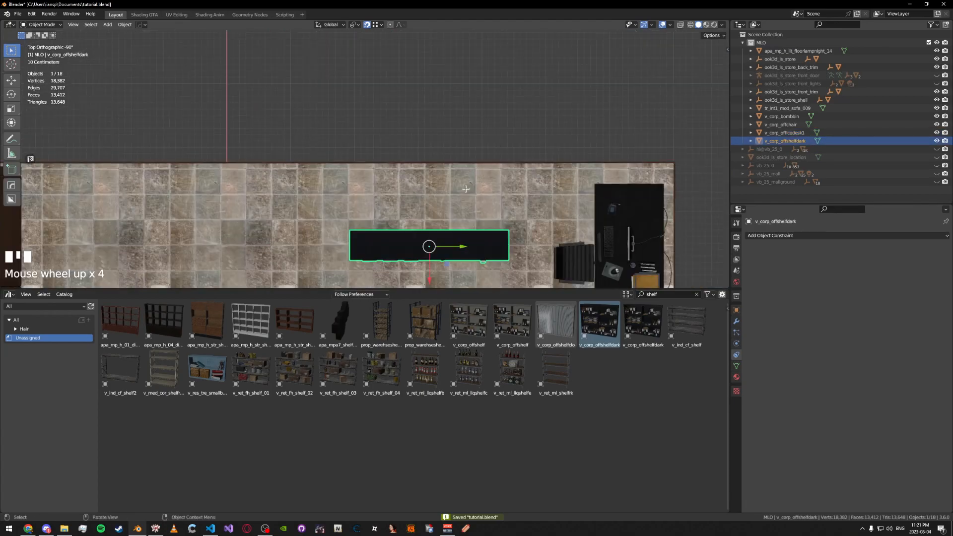
key("g")
left_click(476, 86)
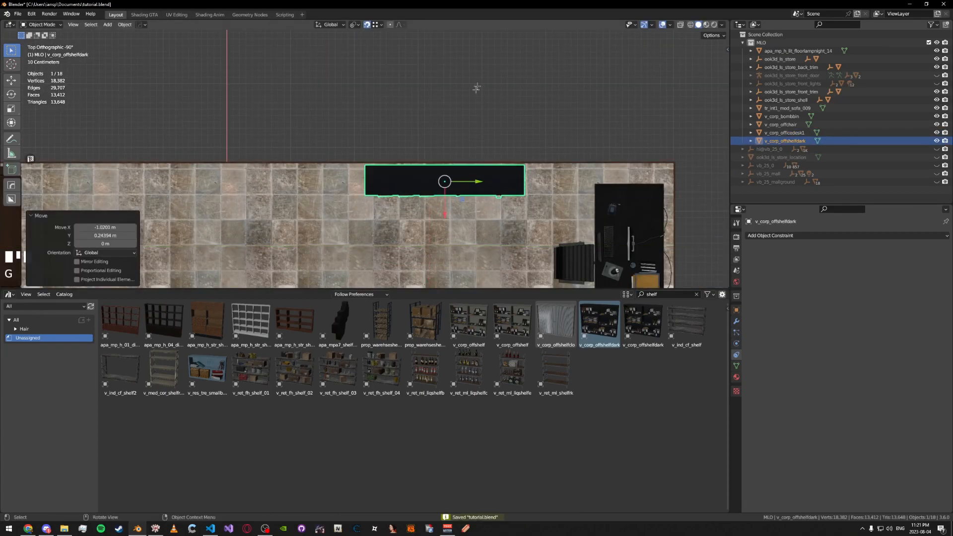
Duplicate the bookshelf along Y and place the copy next to the original against the same wall
middle_click_drag(477, 88, 522, 89, "shift")
key("shift+d")
key("y")
left_click(360, 100)
left_click(359, 102)
Select both bookshelves, adjust their position together along Z, then deselect them and save the file
middle_click_drag(360, 102, 472, 44)
middle_click_drag(472, 45, 360, 85, "shift")
left_click(363, 120)
middle_click_drag(363, 119, 411, 164)
left_click(455, 158, "shift")
scroll(454, 157, "down", 4)
key("g")
key("z")
left_click(341, 196)
middle_click_drag(341, 196, 318, 221)
left_click(282, 120)
middle_click_drag(282, 120, 325, 162, "shift")
key("ctrl+s")
Search the asset library for "whiteboard", then shorten the search to "board"
scroll(357, 107, "up", 3)
left_click(664, 294)
type("w")
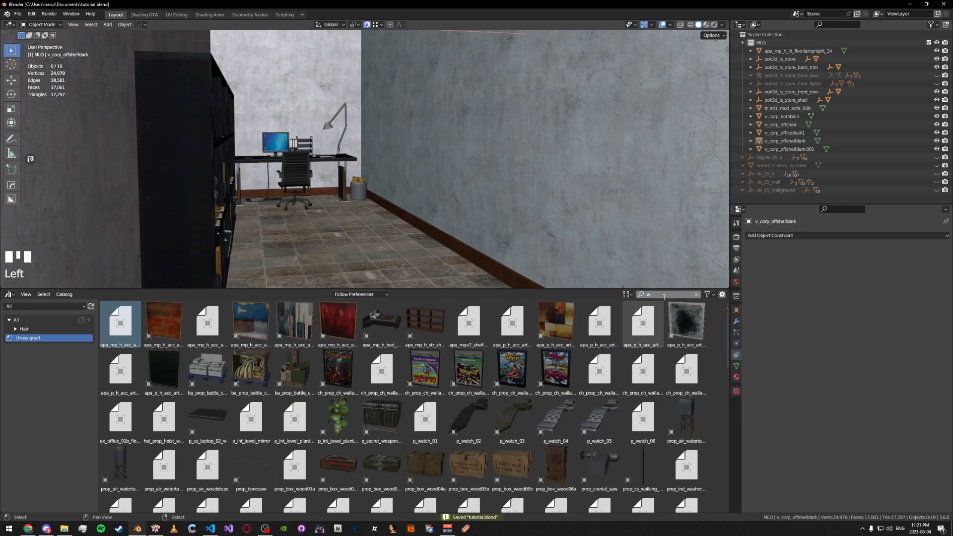
type("hiteb")
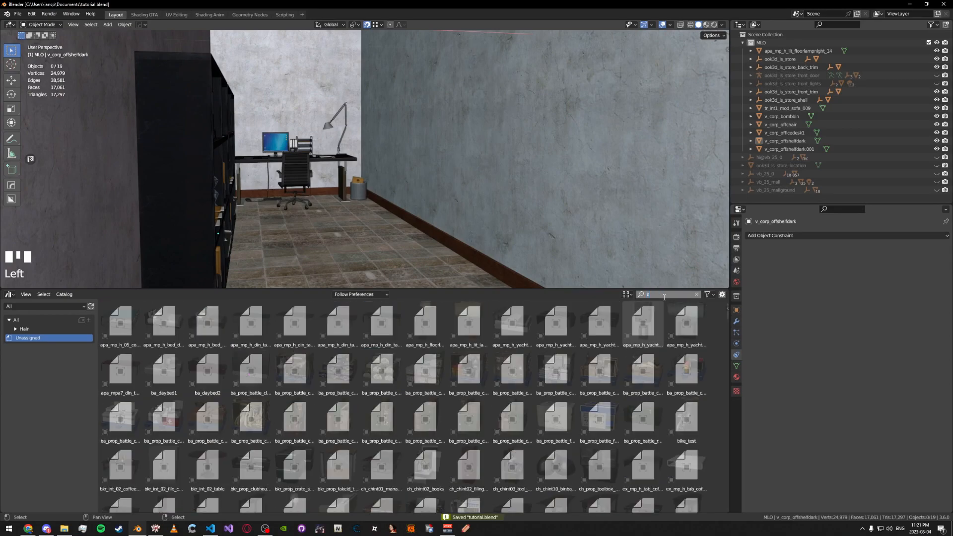
type("oard")
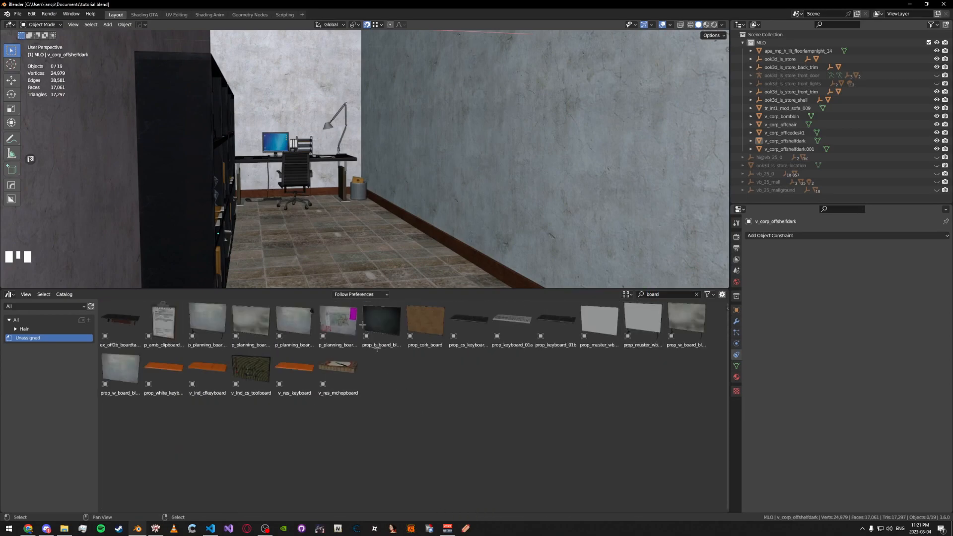
Save the file and place the p_planning_board_01 asset on the floor between the bookshelves and the inner wall
scroll(347, 209, "up", 6)
middle_click_drag(366, 199, 395, 169, "shift")
key("ctrl+s")
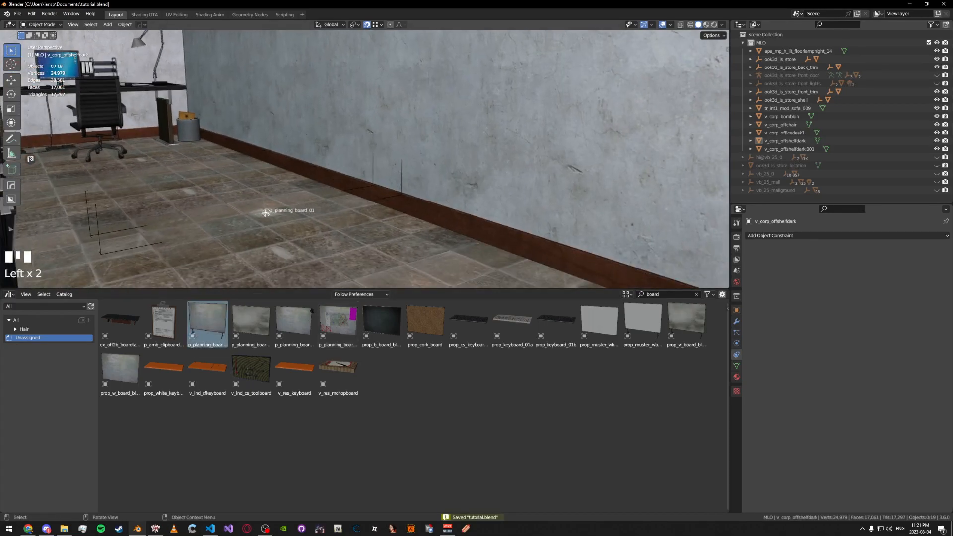
left_click_drag(266, 212, 253, 211)
Select the planning board and remove its Armature constraint
scroll(258, 199, "down", 3)
middle_click_drag(268, 149, 327, 166)
left_click(328, 166)
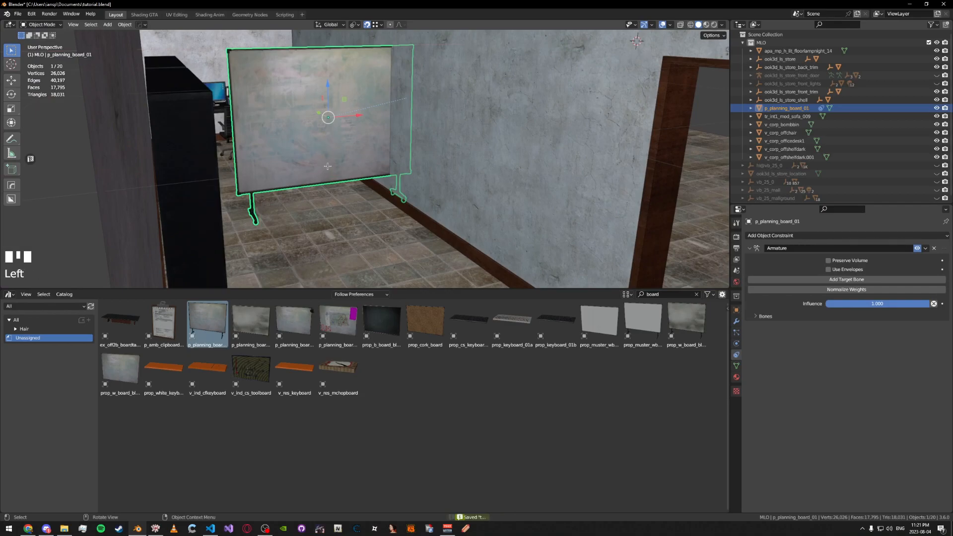
left_click(933, 248)
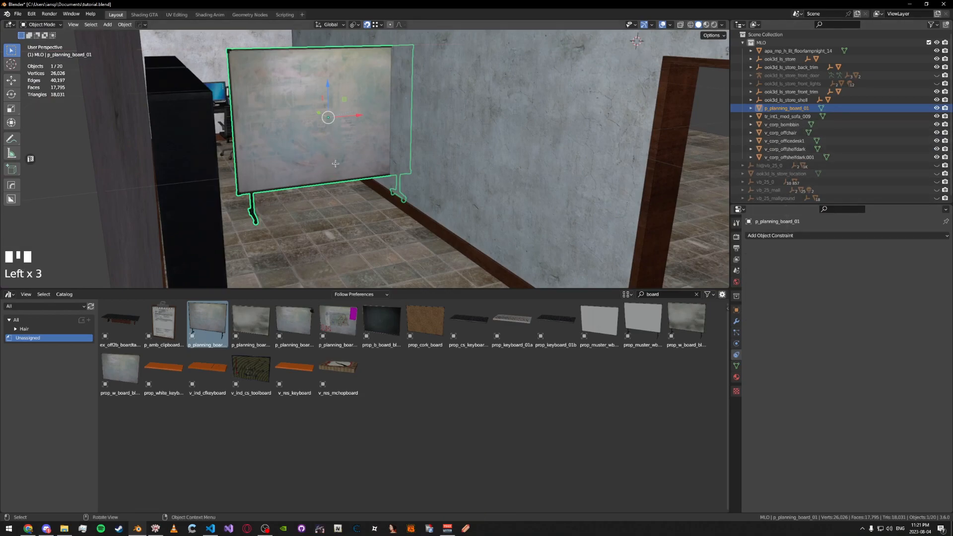
Rotate the planning board -90° about the Z axis so it runs parallel to the inner wall
key("r")
key("z")
key("minus")
key("9")
key("0")
key("Return")
Move the planning board about 0.668 m along X, up against the inner wall opposite the bookshelves
middle_click_drag(331, 160, 477, 218)
key("g")
key("x")
left_click(343, 182)
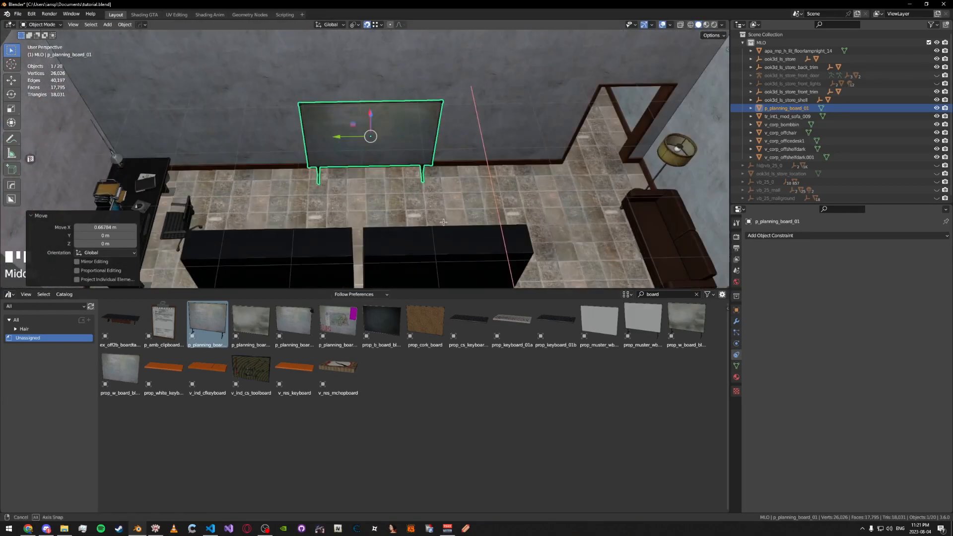
Slide the planning board along the Y axis beside the inner wall, deselect it and save the file
key("g")
key("y")
left_click(400, 193)
middle_click_drag(401, 193, 317, 158)
key("ctrl+s")
left_click(208, 132)
key("ctrl+s")
Enlarge the 3D viewport by shrinking the Asset Browser, and frame the whole store interior from above
middle_click_drag(317, 158, 304, 158, "shift")
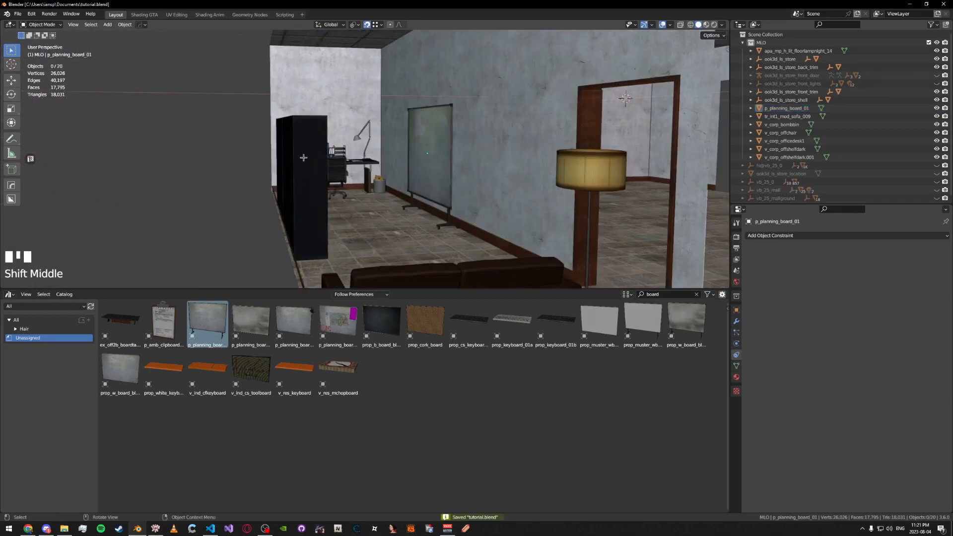
middle_click_drag(305, 157, 331, 156)
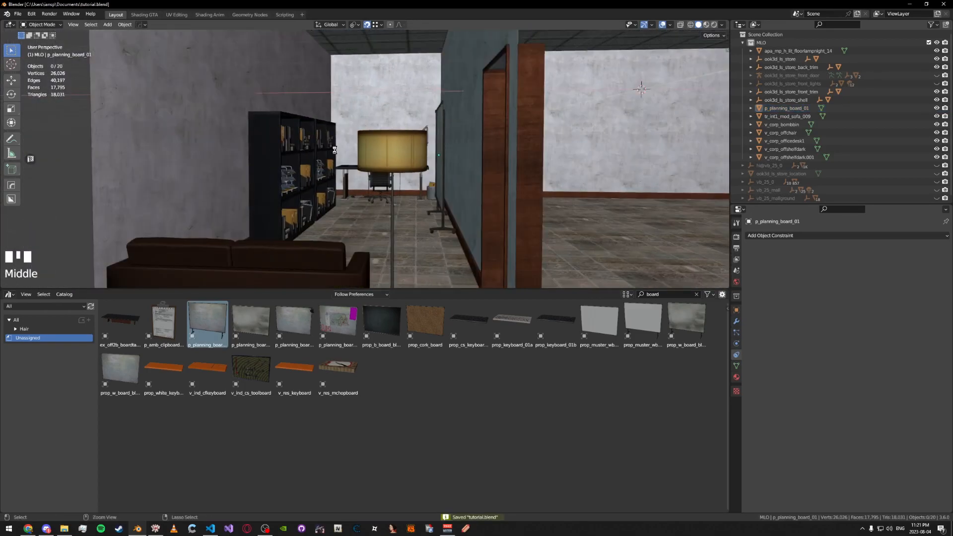
middle_click_drag(331, 156, 505, 162)
scroll(506, 162, "down", 4)
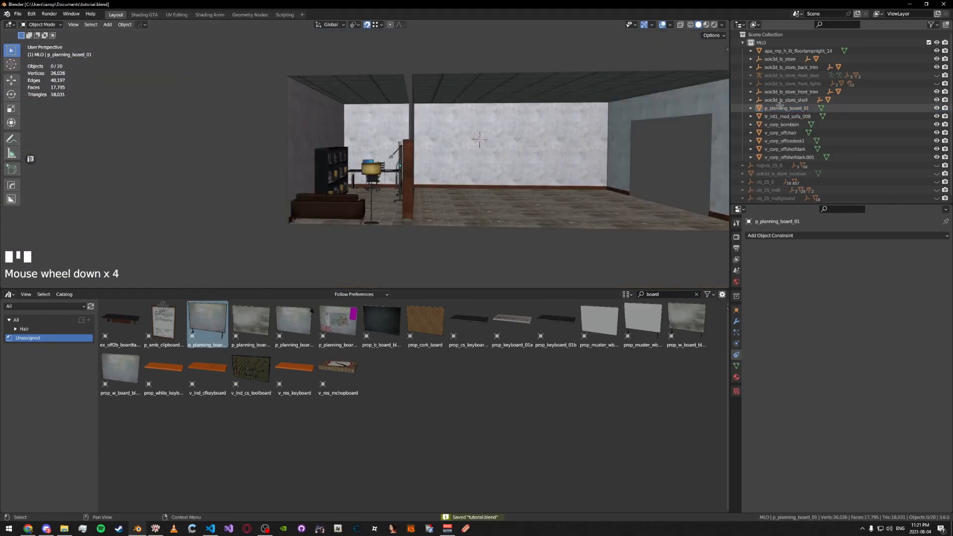
left_click_drag(278, 288, 298, 468)
middle_click_drag(477, 249, 348, 288)
middle_click_drag(348, 288, 377, 278, "shift")
Create a new collection inside the MLO collection
left_click(787, 108)
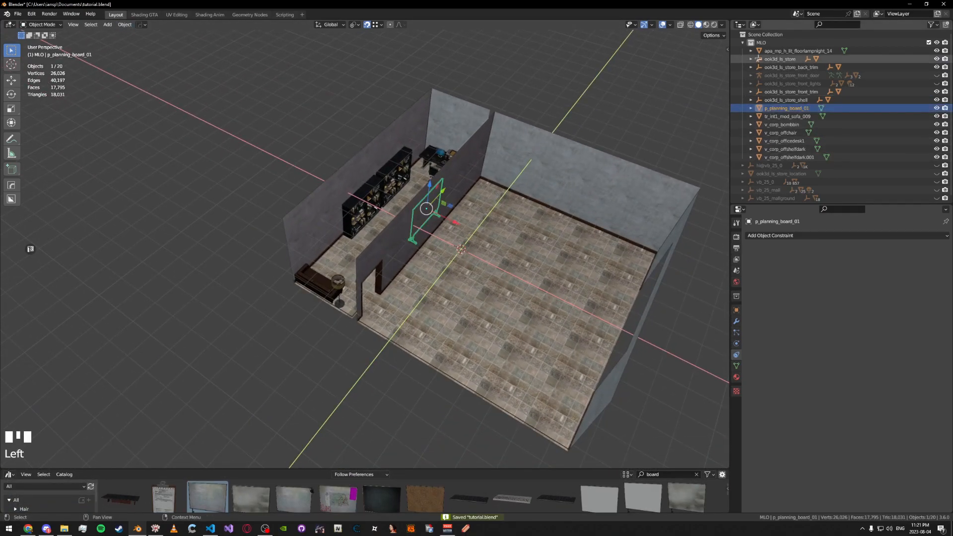
right_click(769, 43)
left_click(766, 42)
double_click(820, 52)
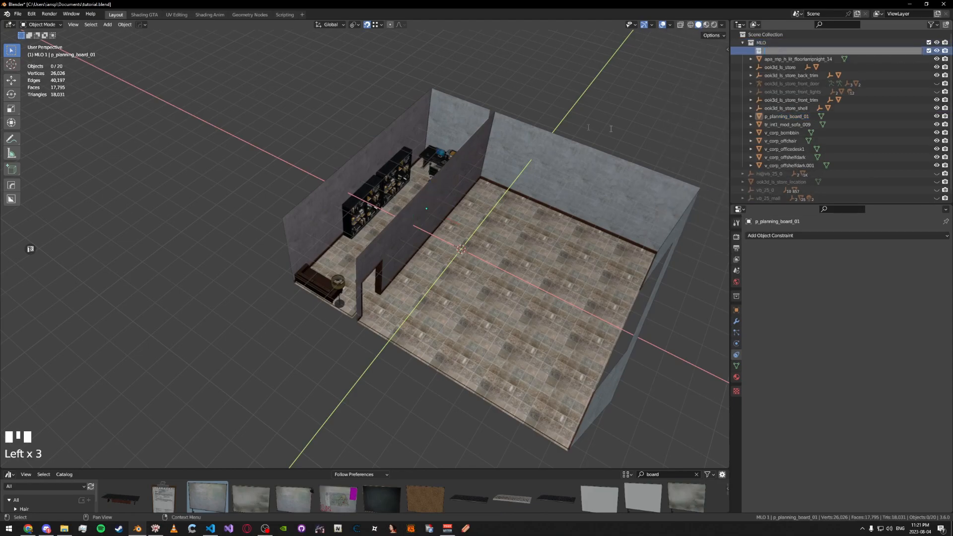
key("Return")
Show the ook3d_ls_store room list in Sollumz Tools and rename the new collection to back_props
key("n")
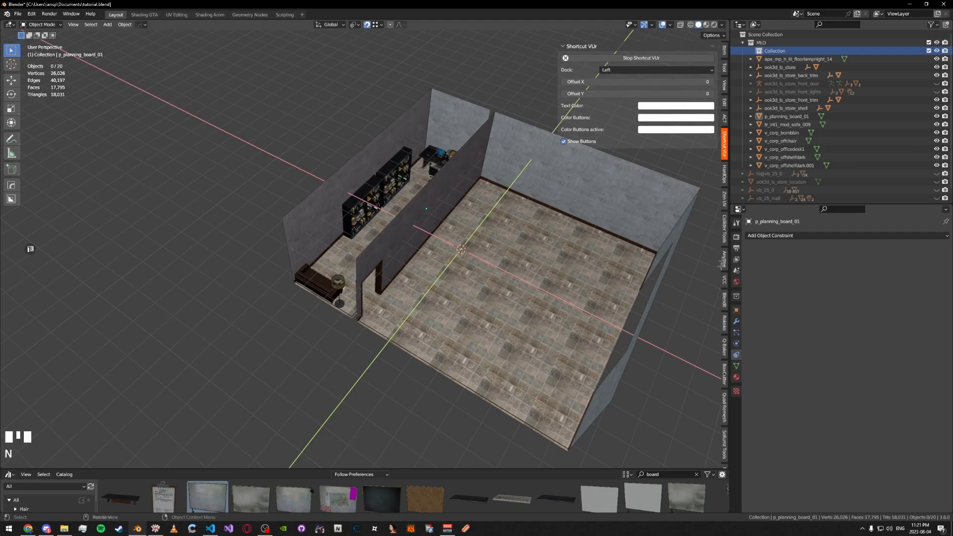
left_click(723, 447)
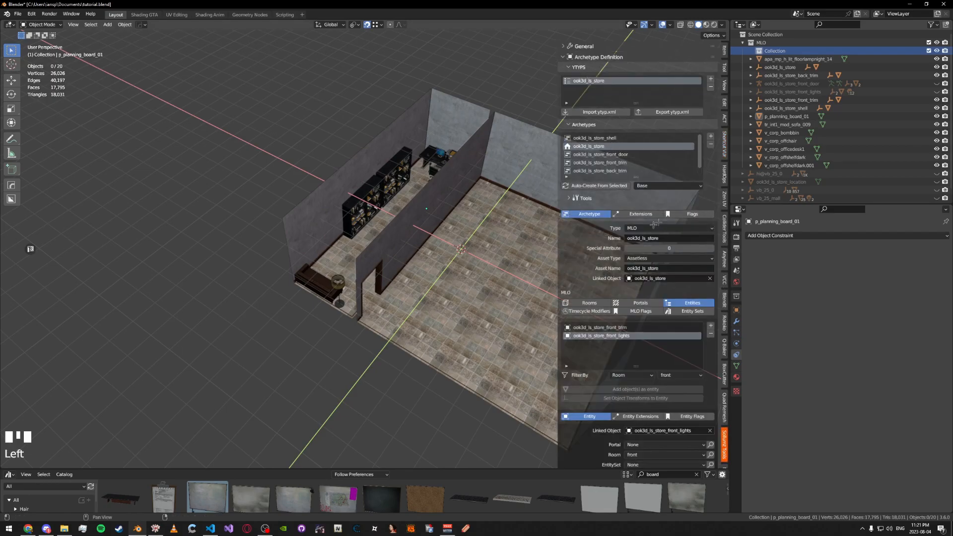
left_click(602, 300)
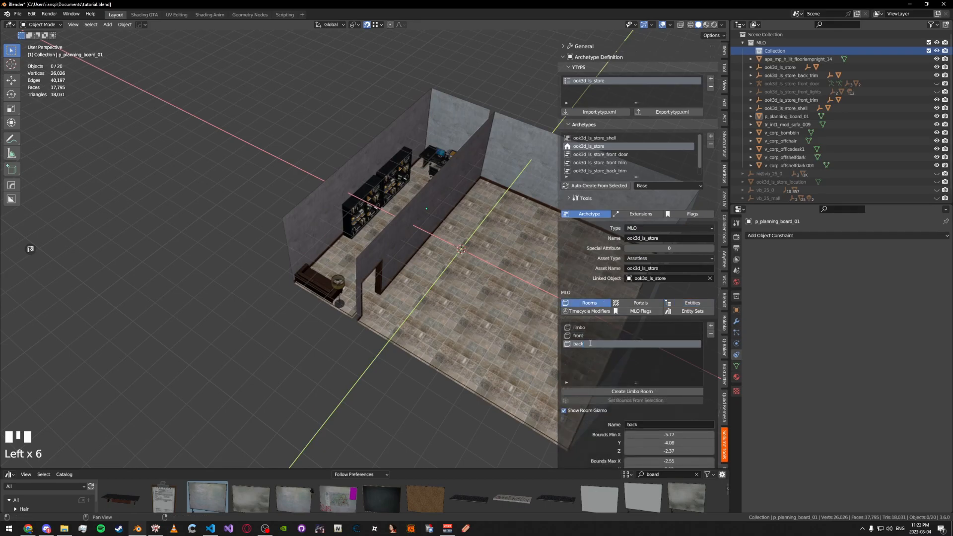
key("F2")
key("Left")
key("Left")
key("Left")
type("back_props")
key("Return")
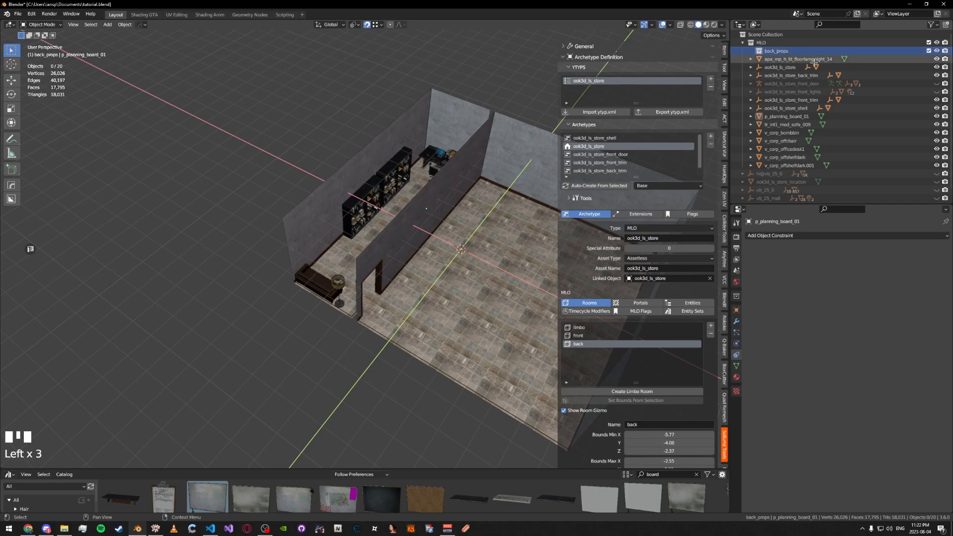
Save the file and move the floor lamp, planning board, sofa, bin, chair, desk and both bookshelves into the back_props collection
key("ctrl+s")
left_click(781, 60)
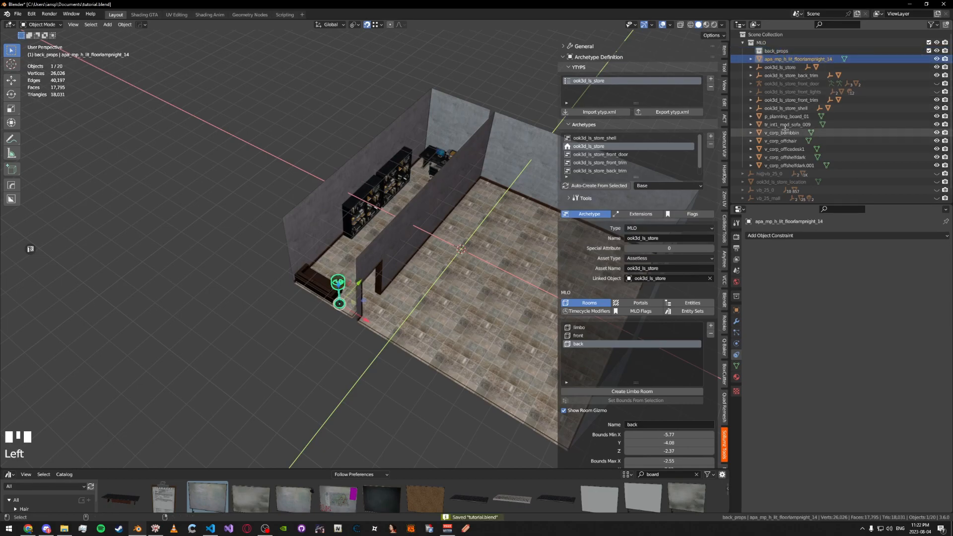
left_click(786, 116, "ctrl")
left_click(785, 124, "ctrl")
left_click(785, 133, "ctrl")
left_click(785, 140, "ctrl")
left_click(784, 157, "ctrl")
left_click(784, 165, "ctrl")
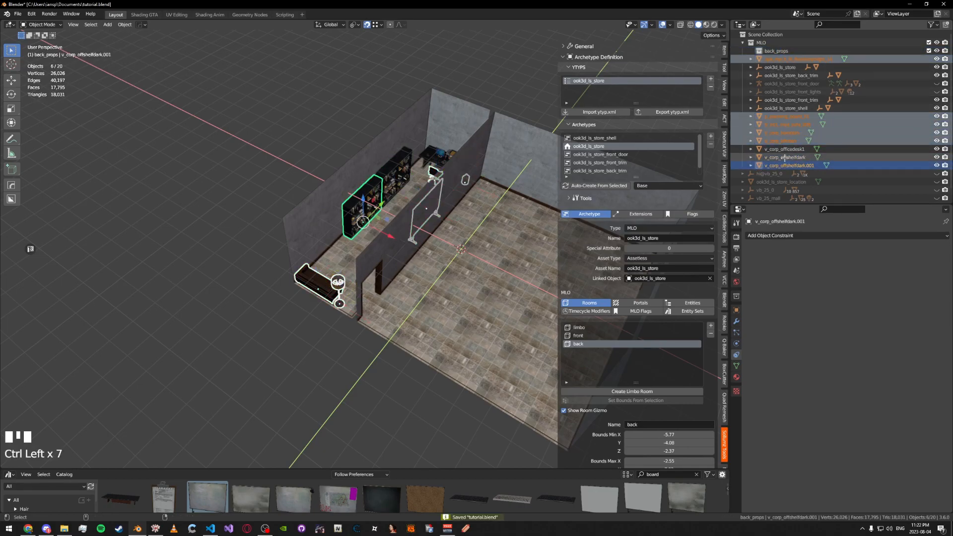
left_click(781, 158, "ctrl")
left_click(777, 149, "ctrl")
left_click_drag(765, 145, 779, 52)
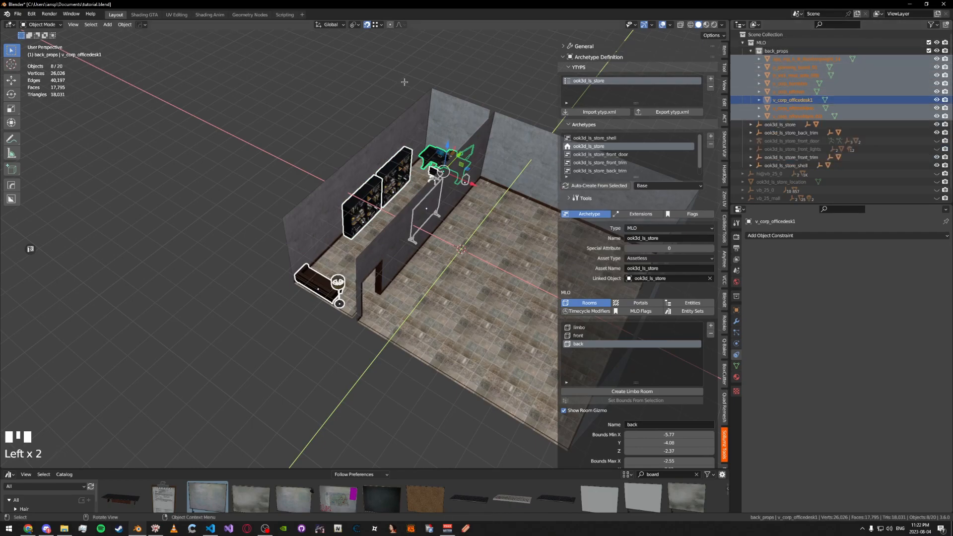
Save the file and select every prop in back_props with the floor lamp as the active object
key("ctrl+s")
left_click(799, 58)
left_click(797, 116, "shift")
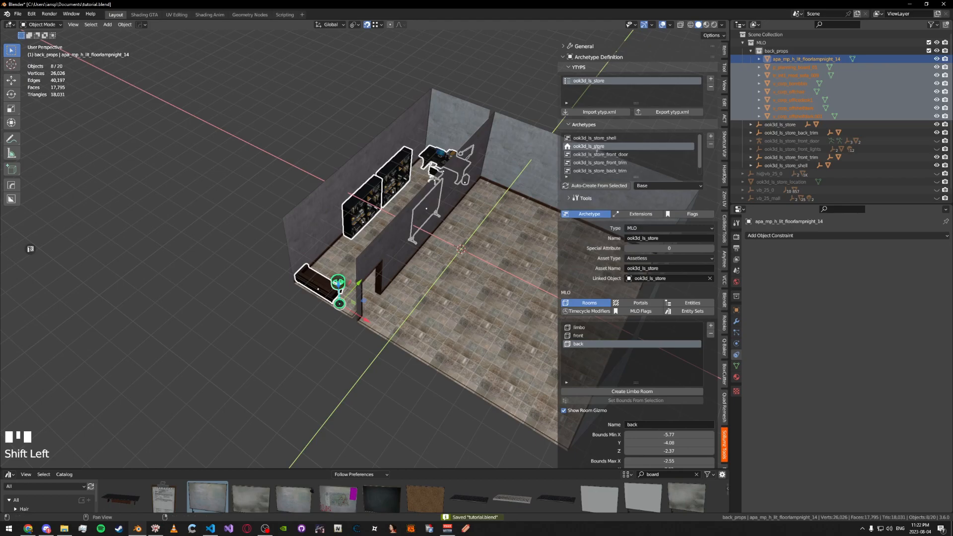
middle_click_drag(461, 123, 460, 146, "shift")
key("ctrl+s")
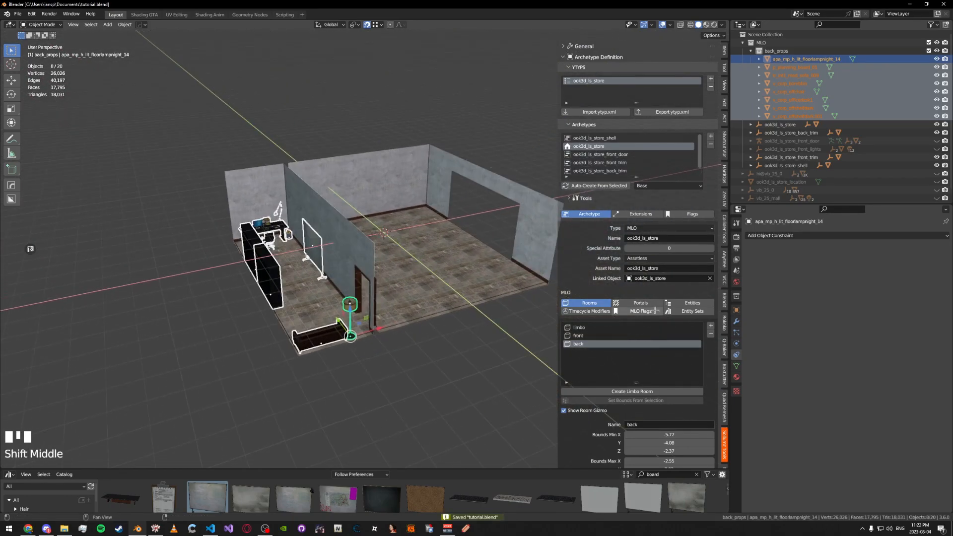
Filter the MLO entities by the back room, add the selected props as entities and save the file
left_click(602, 302)
middle_click_drag(497, 308, 668, 373)
scroll(493, 315, "up", 2, "shift")
scroll(532, 301, "up", 5)
left_click(680, 375)
left_click(683, 411)
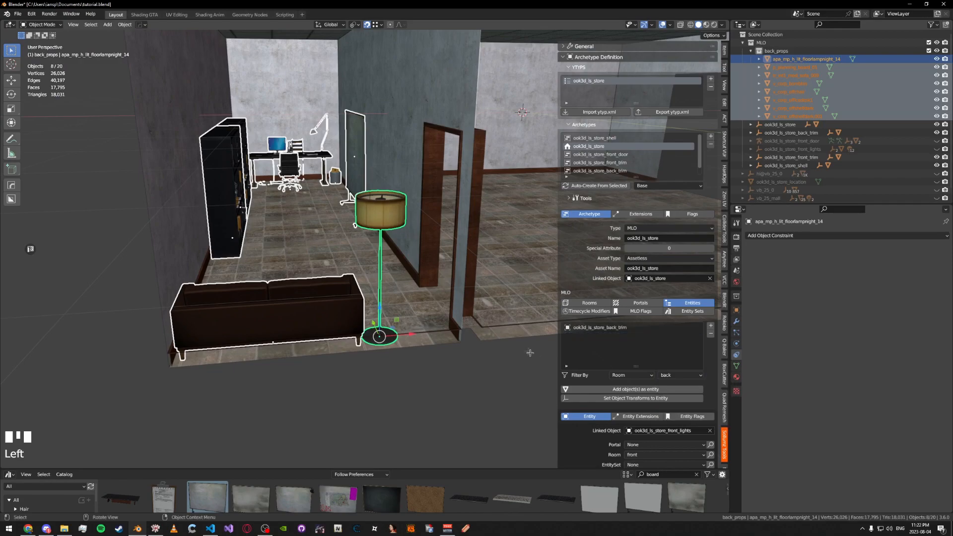
left_click(614, 388)
key("ctrl+s")
Set the entity flags of the last v_corp_offshelfdark entity to 32 (Static entity) and select the floor lamp
scroll(623, 347, "down", 2)
middle_click_drag(542, 356, 464, 355)
scroll(609, 409, "down", 6)
scroll(464, 356, "up", 3)
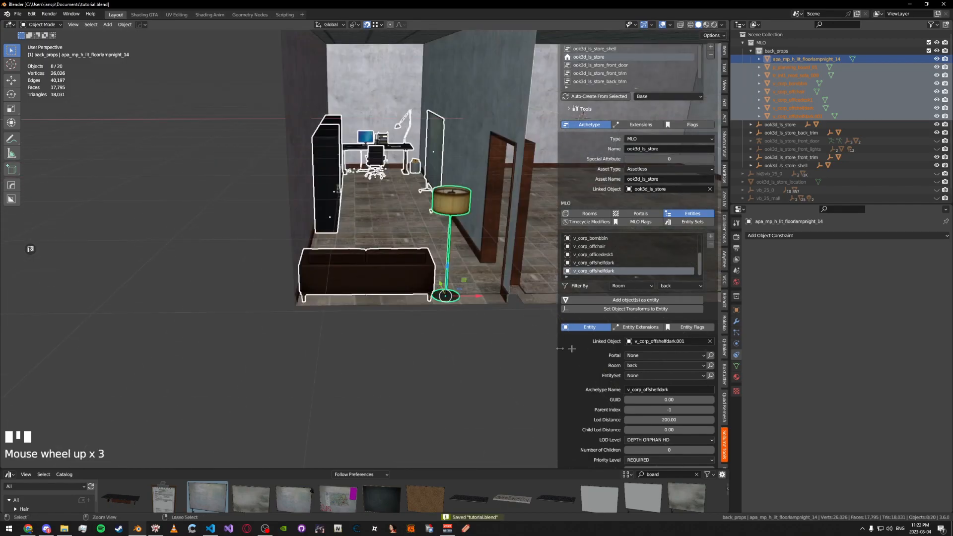
left_click(693, 327)
middle_click_drag(437, 325, 467, 315)
left_click(454, 334)
left_click(426, 289)
scroll(536, 275, "up", 3)
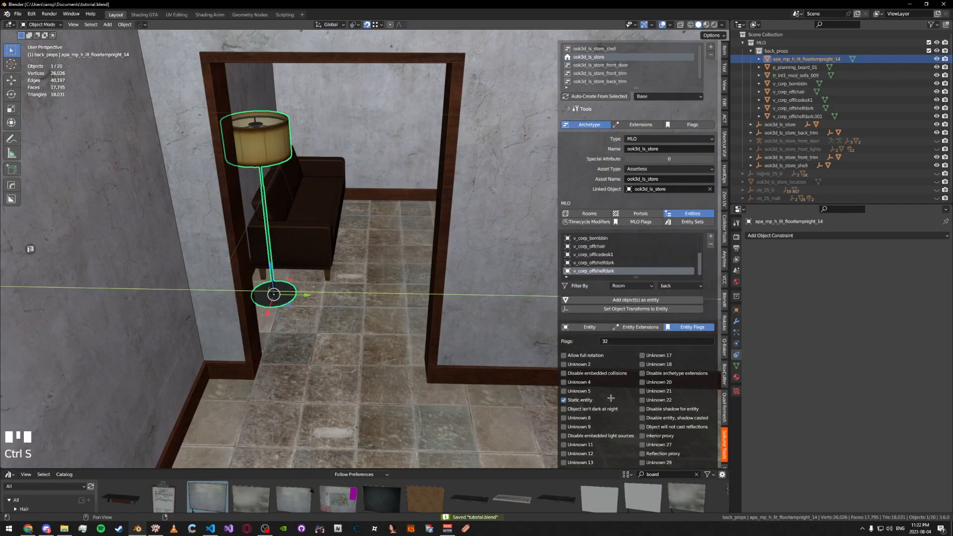
Select the sofa and set the flags of its tr_int1_mod_sofa_009 entity to 32
middle_click_drag(372, 308, 326, 275, "shift")
left_click(326, 275)
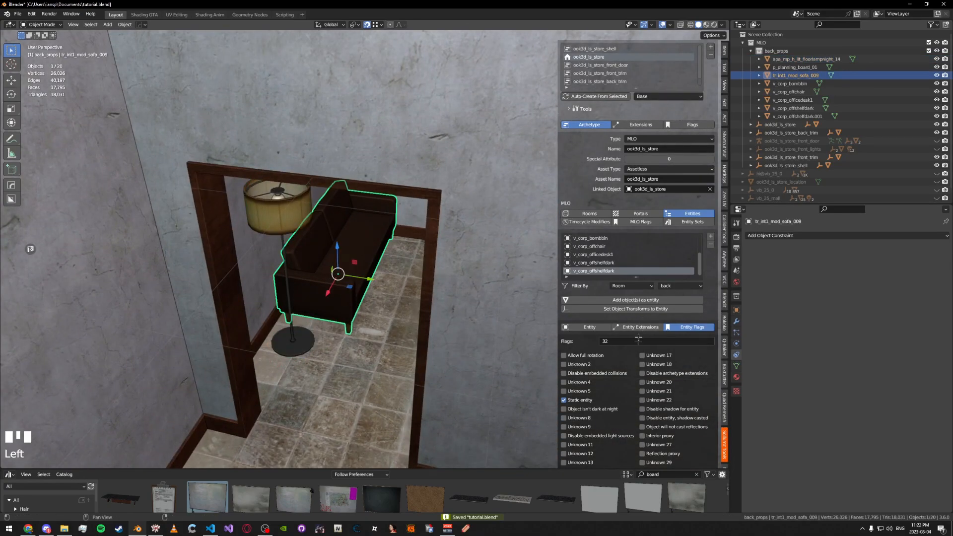
middle_click_drag(420, 280, 343, 280)
left_click(427, 270)
scroll(427, 271, "up", 4)
scroll(410, 255, "down", 4)
left_click(343, 280)
scroll(600, 253, "up", 3)
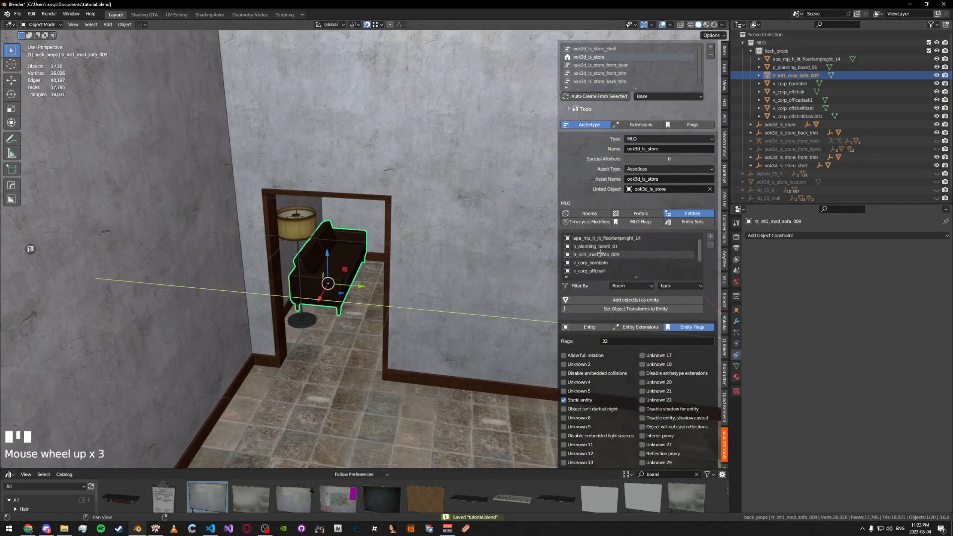
Select the bookshelves and give their v_corp_offshelfdark entities the flags value 32
middle_click_drag(403, 247, 348, 226)
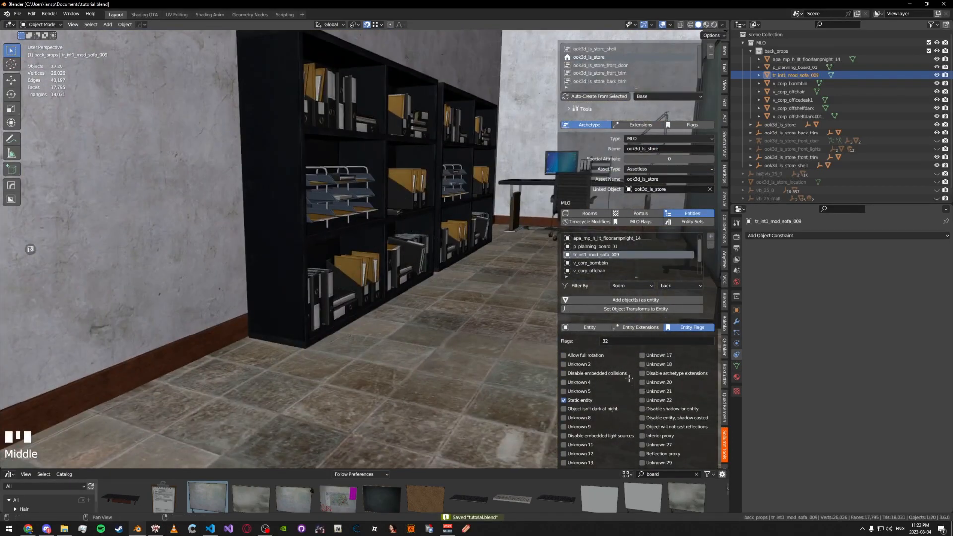
left_click(348, 226)
scroll(647, 352, "down", 1)
scroll(606, 229, "down", 5)
left_click(465, 231)
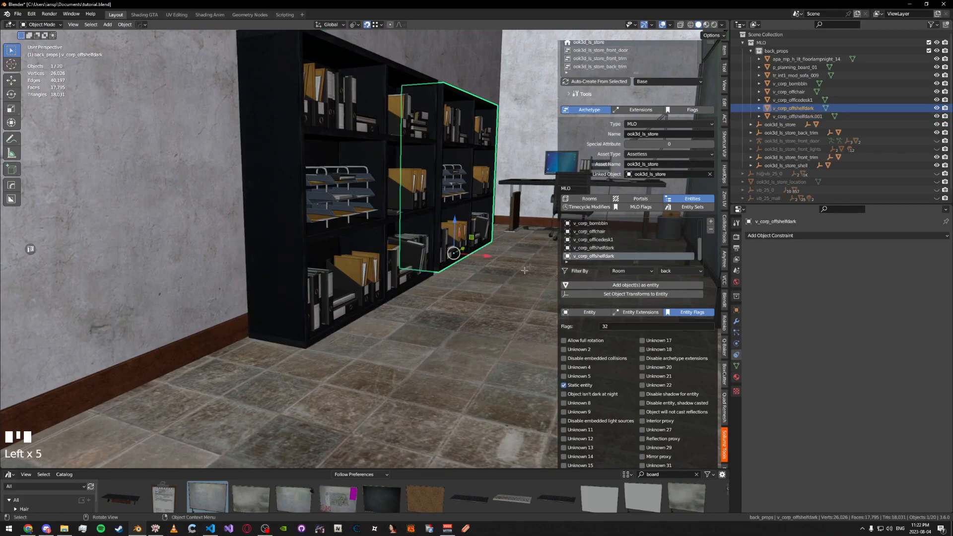
Select the office chair, check the flags of its v_corp_offchair entity and save the file
middle_click_drag(536, 244, 548, 264)
left_click(387, 278)
scroll(388, 278, "up", 3)
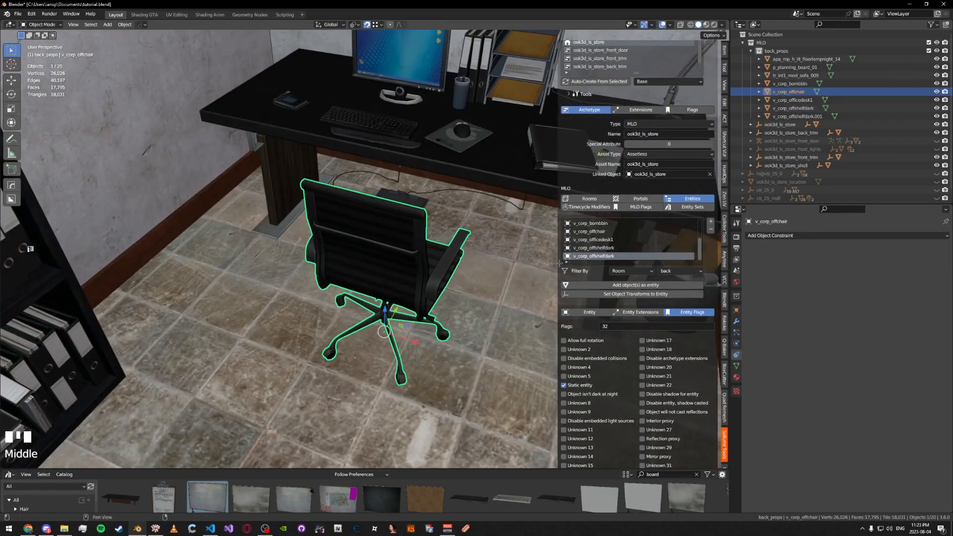
left_click(593, 241)
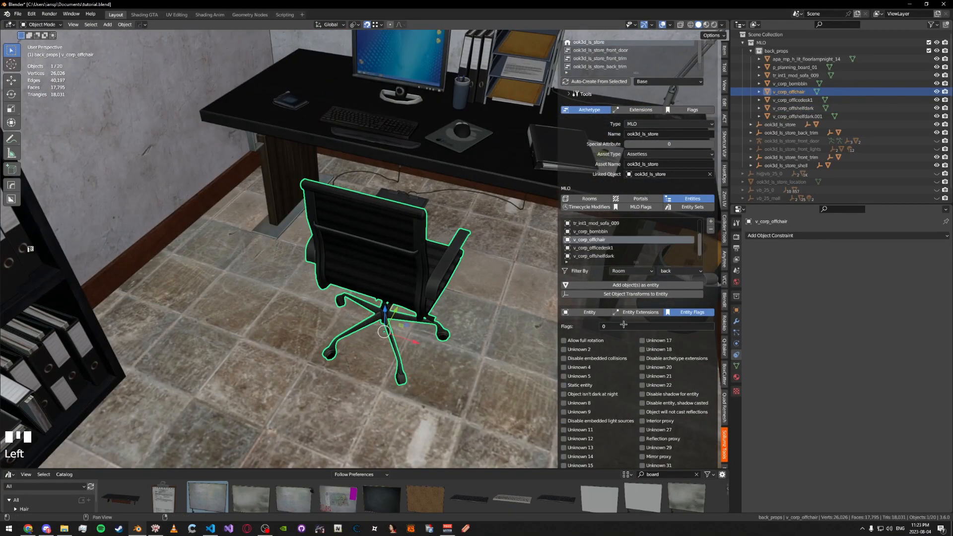
middle_click_drag(469, 250, 408, 231)
key("ctrl+s")
Set the entity flags of the office desk and of the bin beside it to 32
left_click(402, 219)
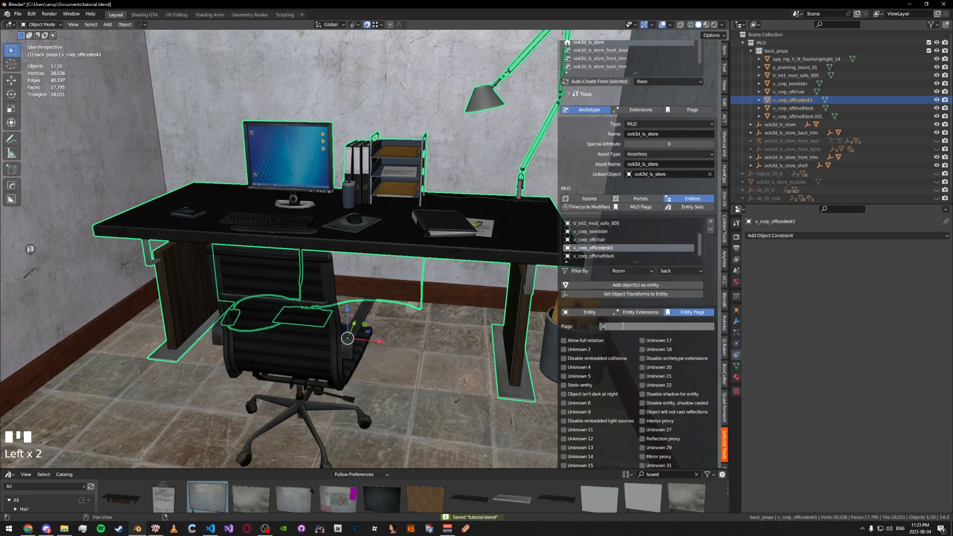
left_click(544, 333)
scroll(524, 288, "up", 5, "shift")
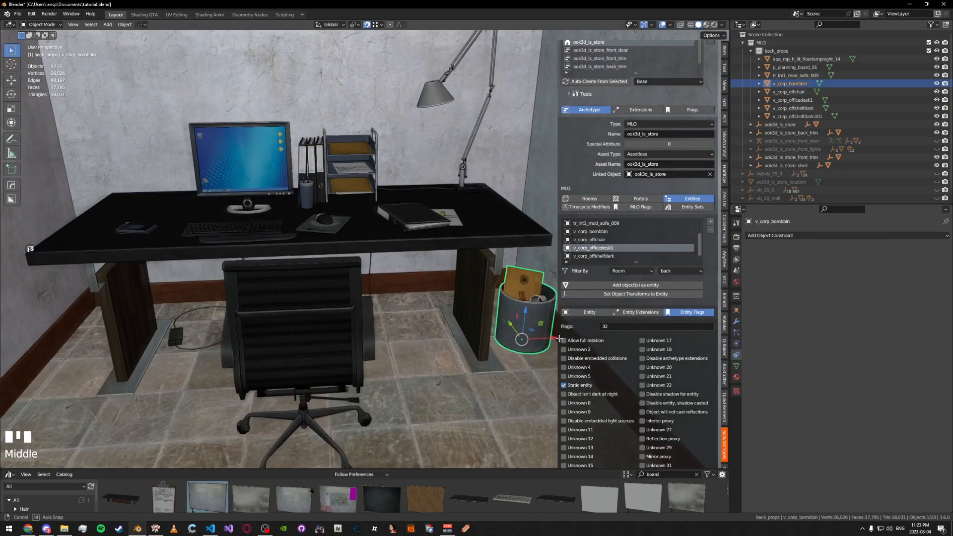
scroll(609, 240, "up", 1)
left_click(610, 239)
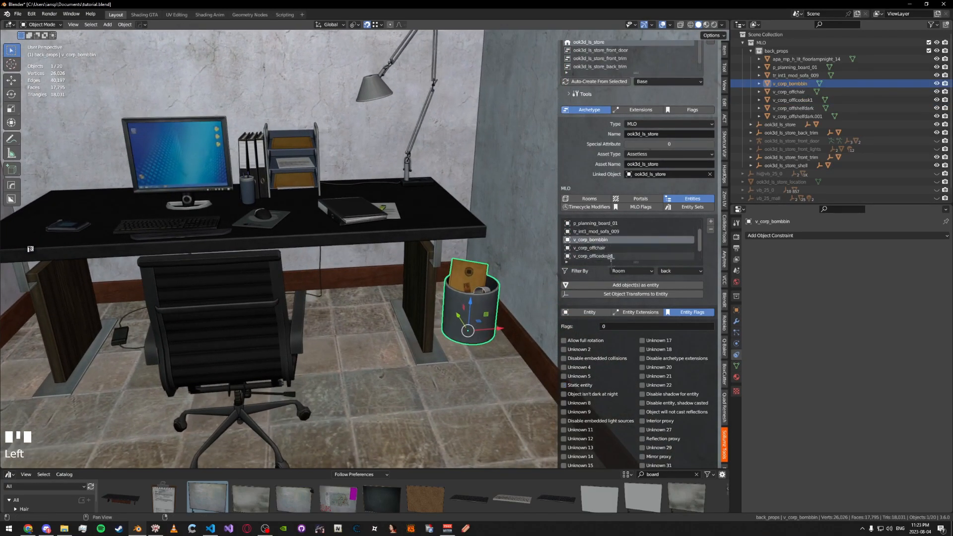
scroll(409, 285, "down", 8)
Select the planning board, save the file and set the flags of its p_planning_board_01 entity to 32
middle_click_drag(409, 286, 424, 247)
left_click(439, 268)
key("ctrl+s")
scroll(423, 247, "up", 4)
scroll(610, 244, "up", 2)
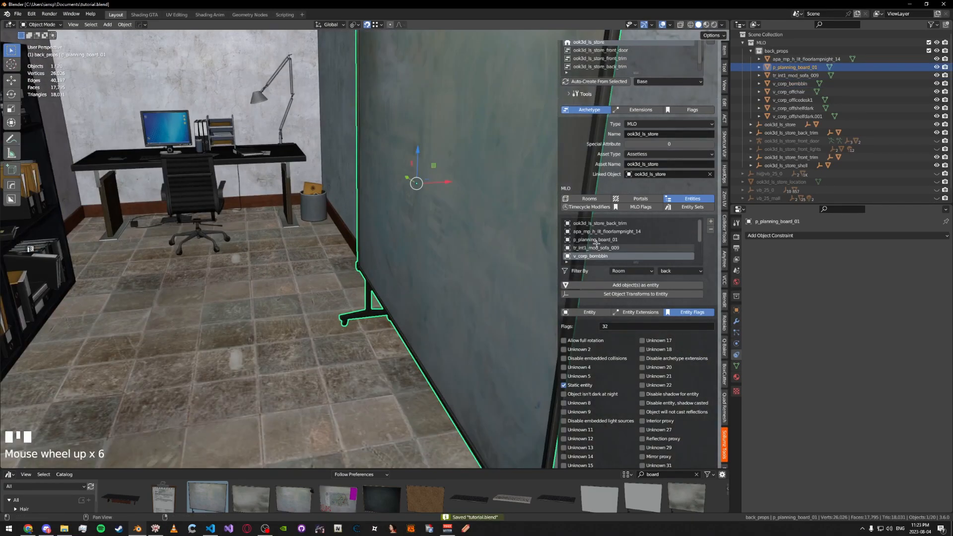
left_click(610, 239)
left_click(632, 326)
Deselect the planning board and save the file with the whole back room in view
scroll(433, 236, "down", 5)
middle_click_drag(434, 237, 566, 188)
key("n")
key("n")
key("n")
scroll(399, 215, "down", 5)
left_click(399, 216)
key("ctrl+s")
scroll(566, 189, "up", 3)
key("n")
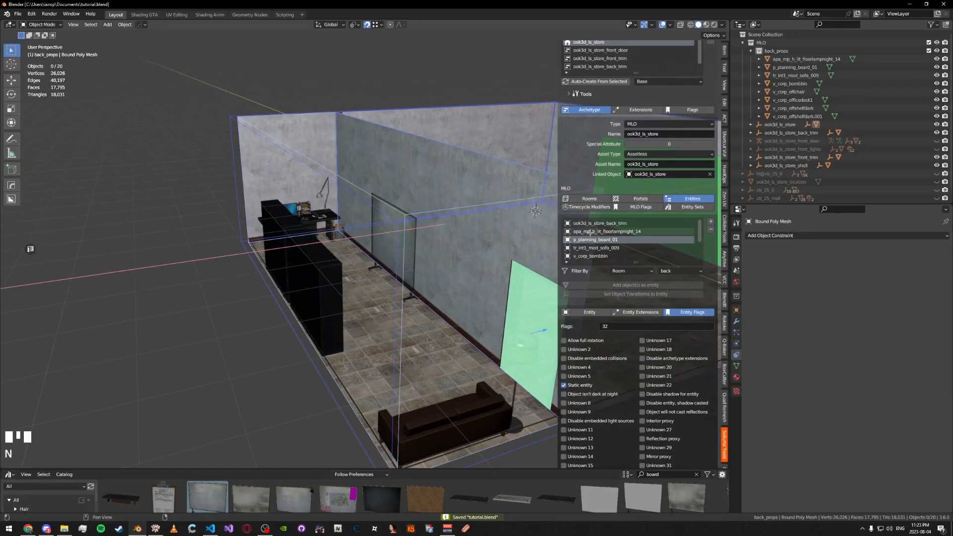
Show the MLO's room settings and inspect the furnished back room from the desk end
left_click(595, 199)
key("n")
middle_click_drag(505, 227, 533, 263)
scroll(470, 277, "up", 7)
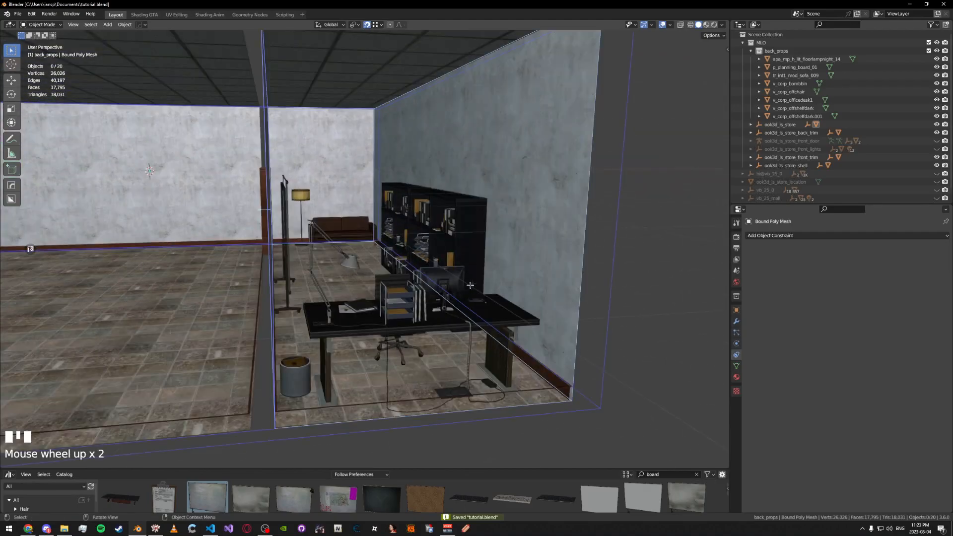
scroll(149, 170, "up", 7)
key("n")
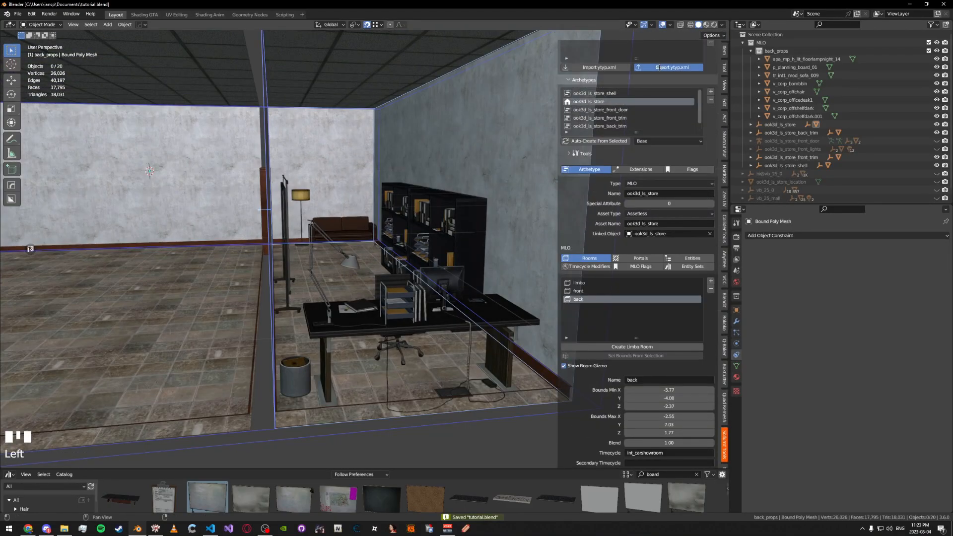
Export the ytyp.xml into a new folder named tutorial inside the sollumz export folder
left_click(659, 68)
left_click(70, 299)
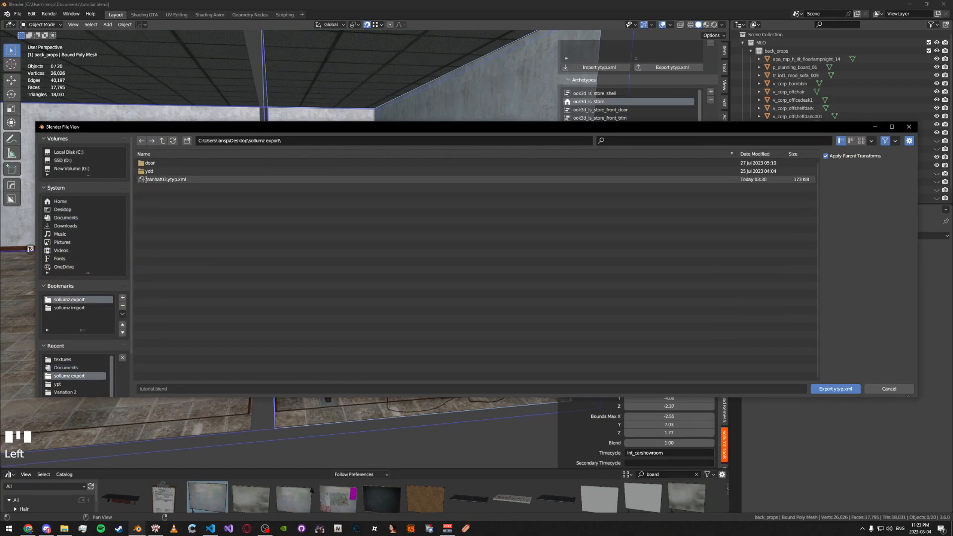
right_click(164, 267)
left_click(179, 339)
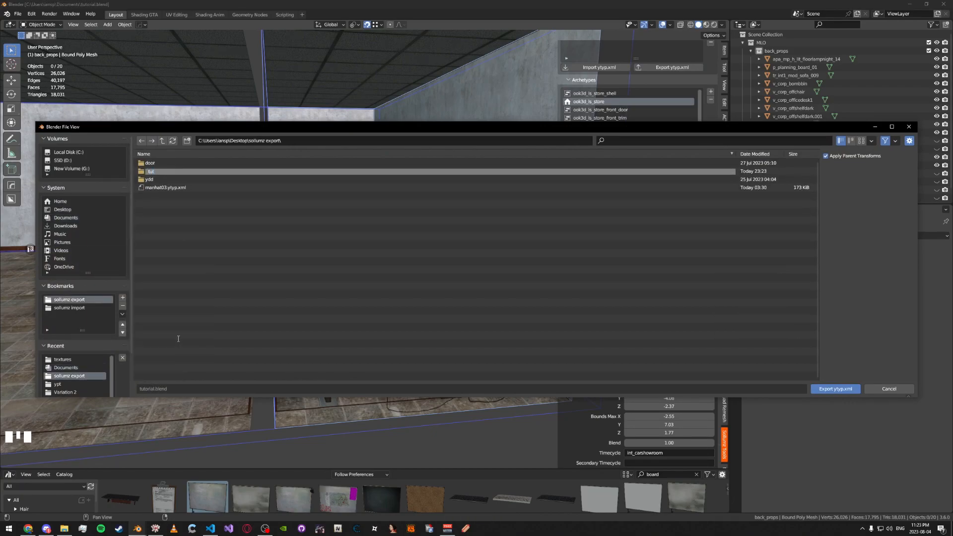
double_click(173, 172)
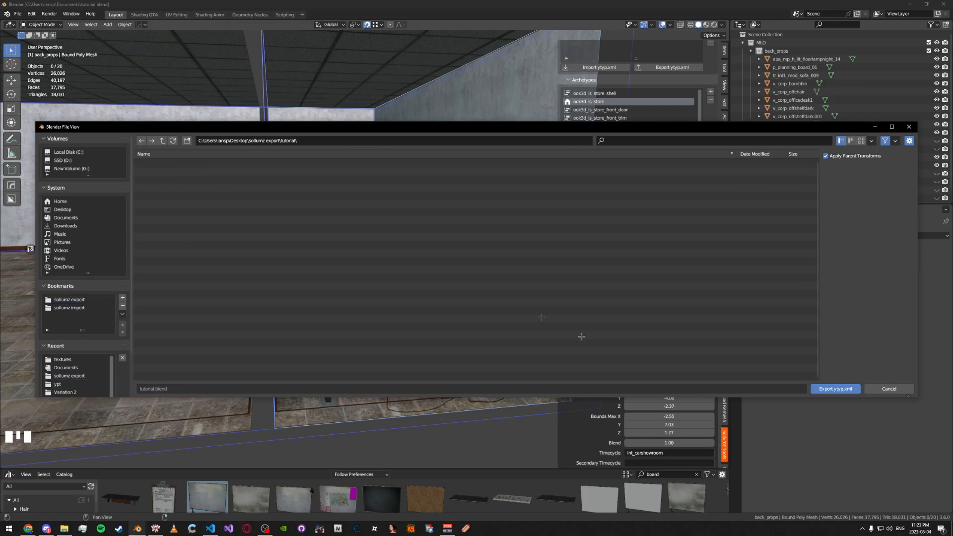
left_click(821, 387)
Save the file and open the info log to check the export report
scroll(451, 266, "down", 5)
middle_click_drag(432, 263, 472, 275)
key("n")
left_click(509, 382)
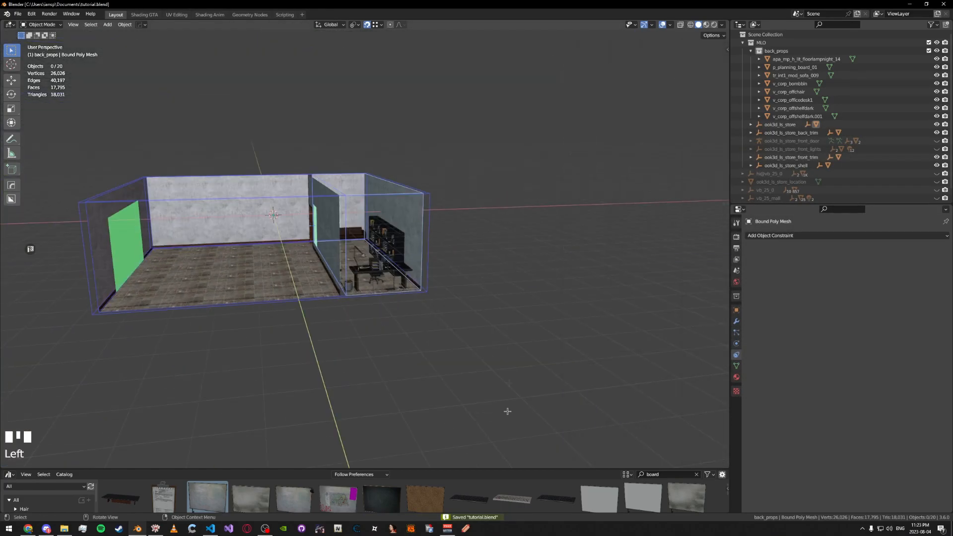
key("ctrl+s")
left_click(485, 518)
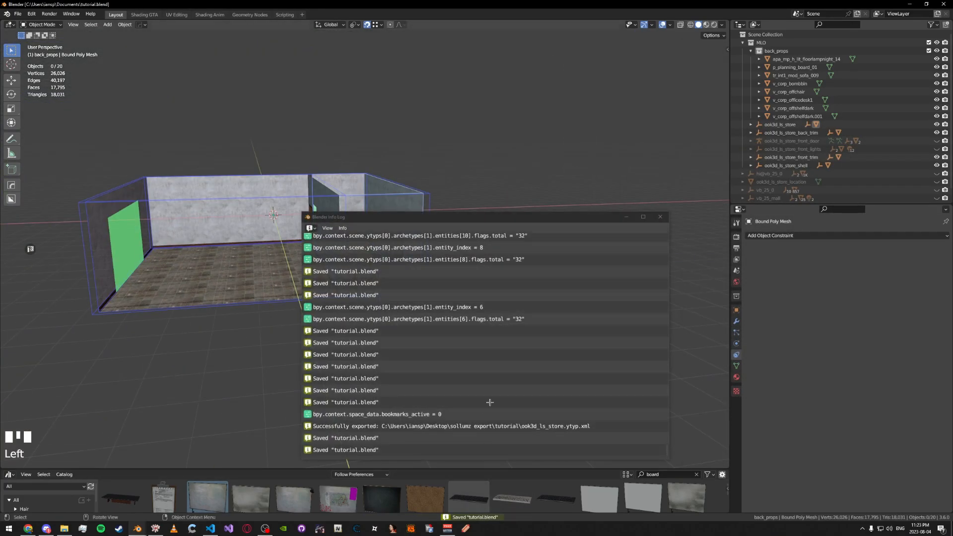
Close the info log and select ook3d_ls_store.ytyp inside 3dmods.rpf in CodeWalker's RPF Explorer
left_click(660, 217)
middle_click_drag(547, 228, 561, 242)
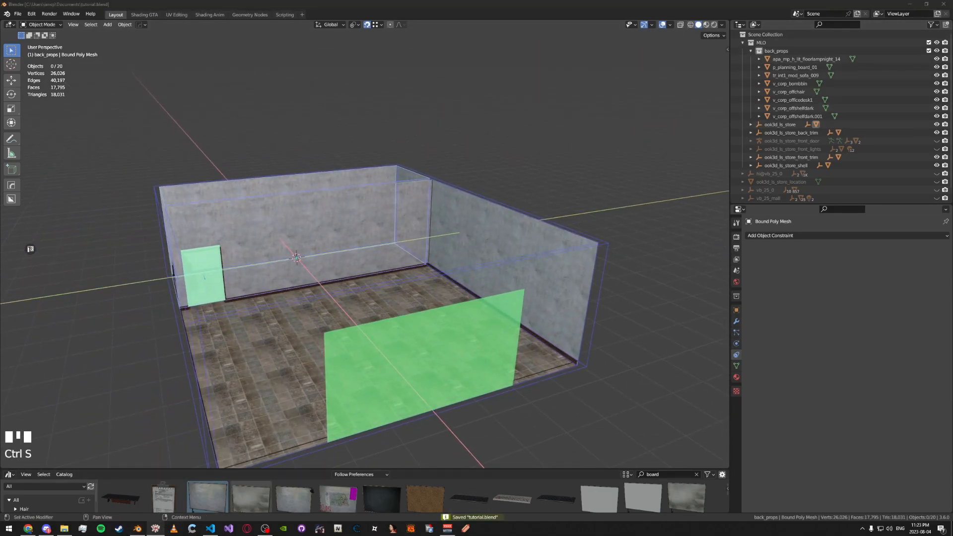
left_click_drag(952, 194, 522, 146)
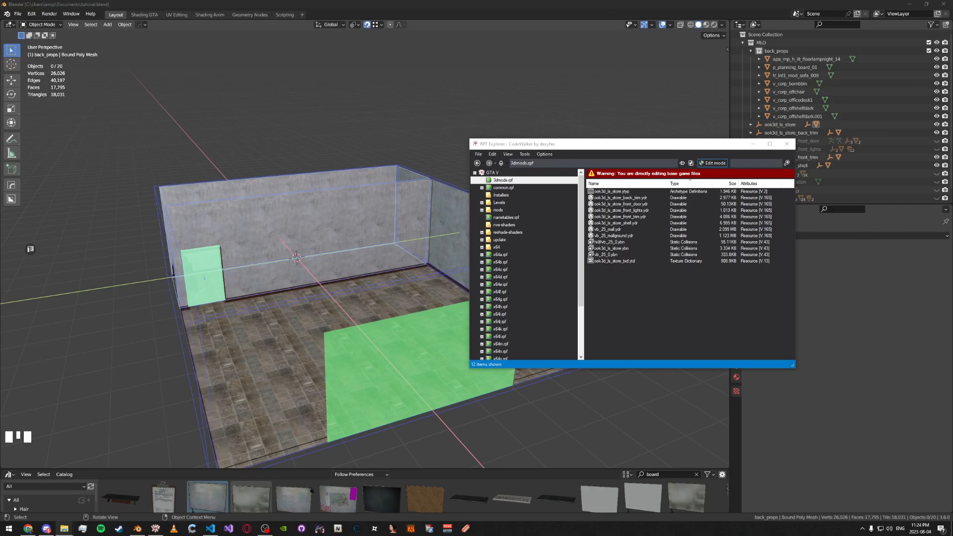
left_click(641, 191)
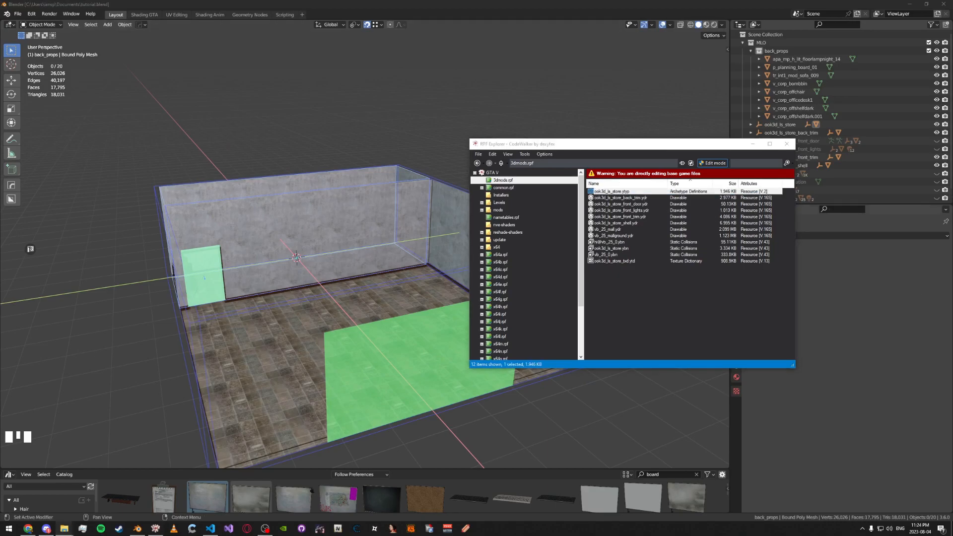
left_click(753, 144)
Save the Blender file and launch the emptyserver test server from the desktop
middle_click_drag(546, 160, 660, 161)
key("ctrl+s")
middle_click_drag(496, 169, 398, 162, "shift")
key("ctrl+s")
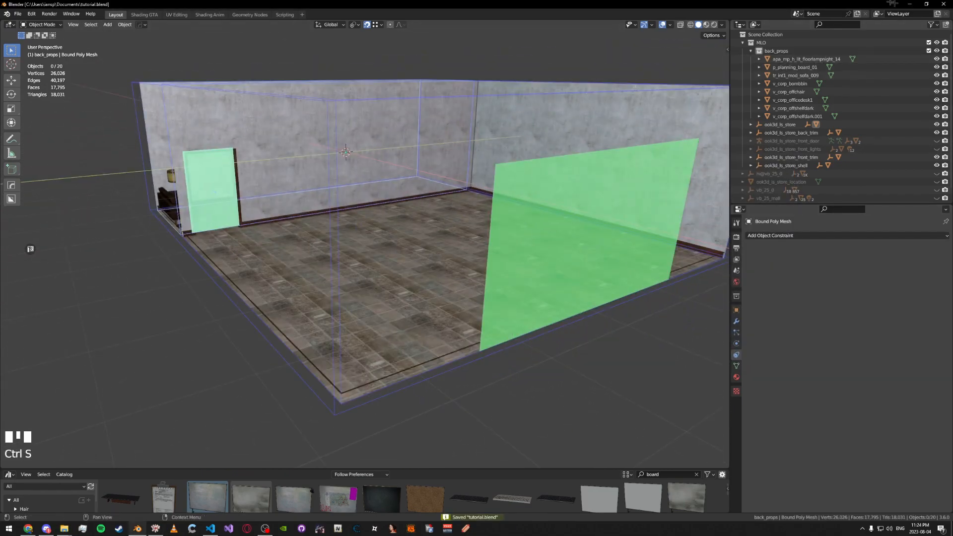
left_click(910, 4)
double_click(656, 14)
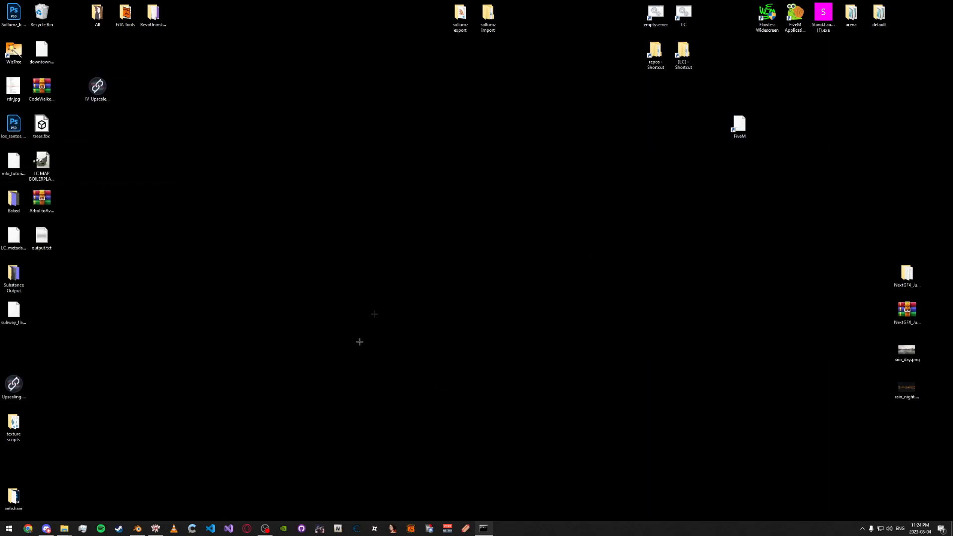
Try loading every file from the mlo_tutorial stream folder into a CodeWalker project, and close that project
left_click(155, 529)
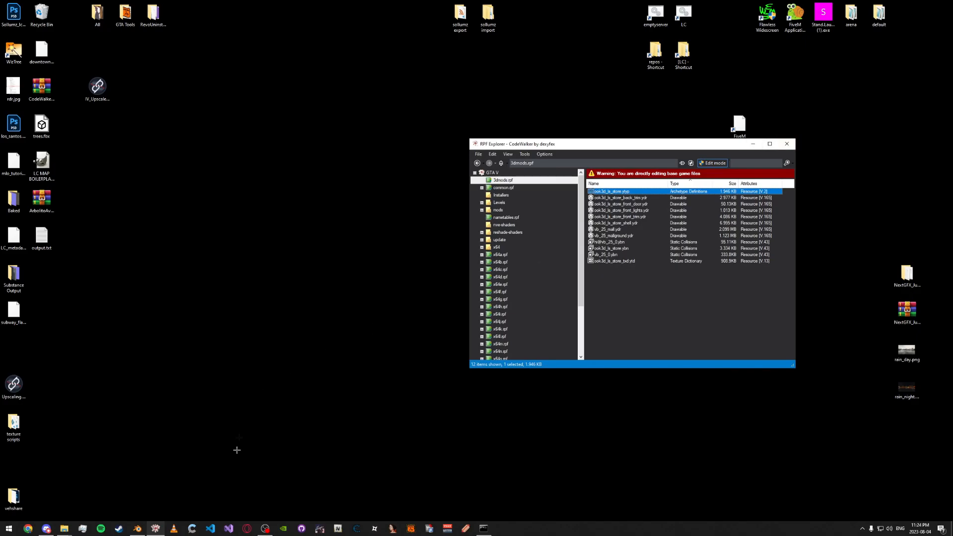
left_click(155, 529)
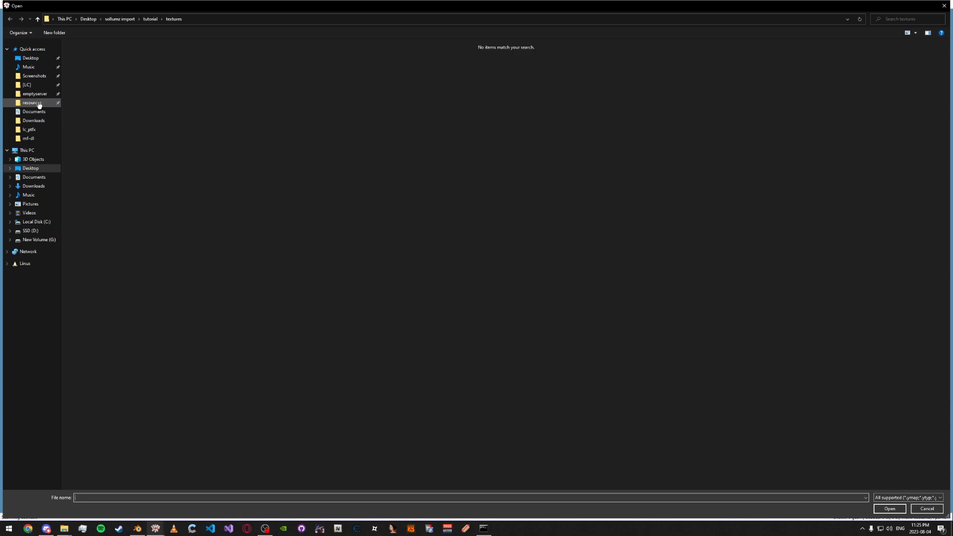
left_click(39, 102)
double_click(99, 117)
double_click(99, 63)
double_click(100, 54)
key("ctrl+a")
left_click(890, 509)
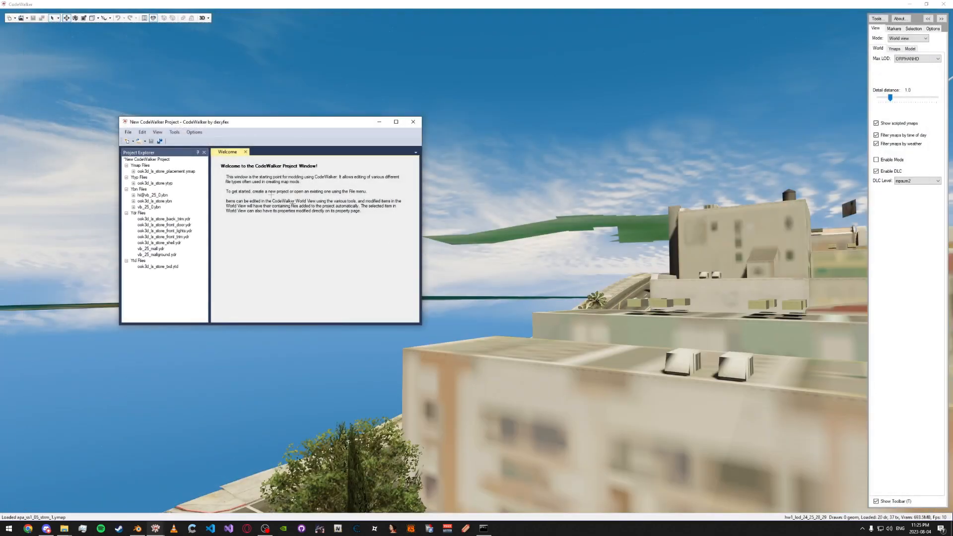
left_click(413, 121)
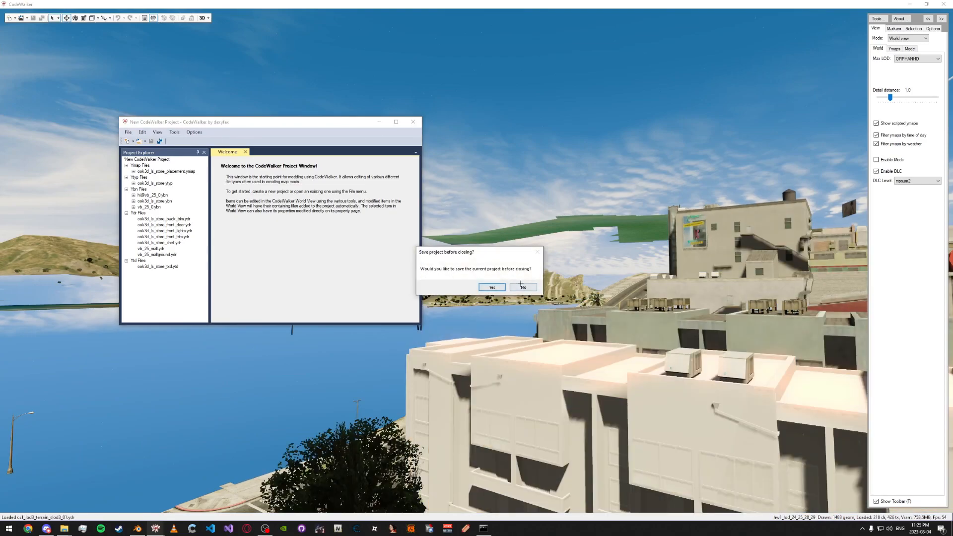
left_click(486, 287)
Open only ook3d_ls_store_placement.ymap and ook3d_ls_store.ytyp from the mlo_tutorial stream folder in a CodeWalker project
left_click(22, 18)
left_click(38, 35)
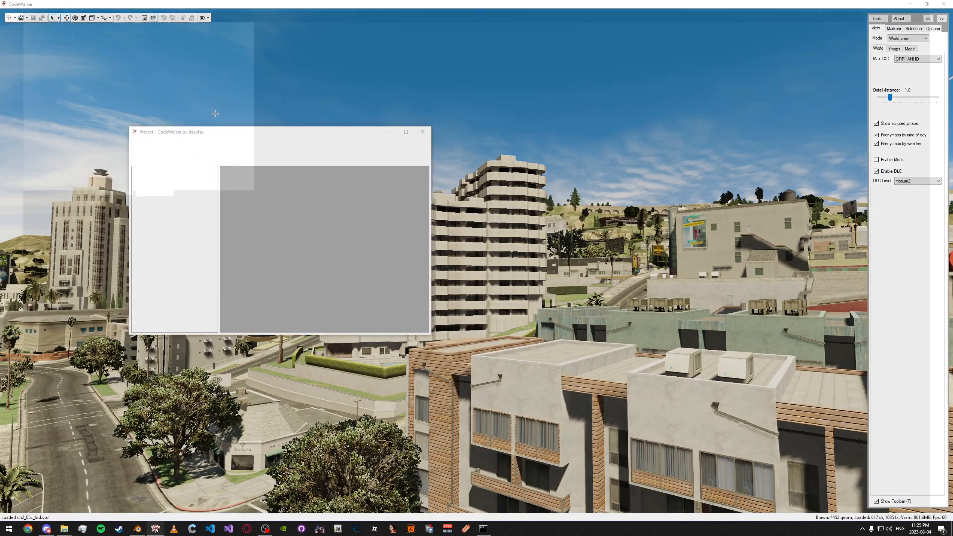
left_click(119, 108)
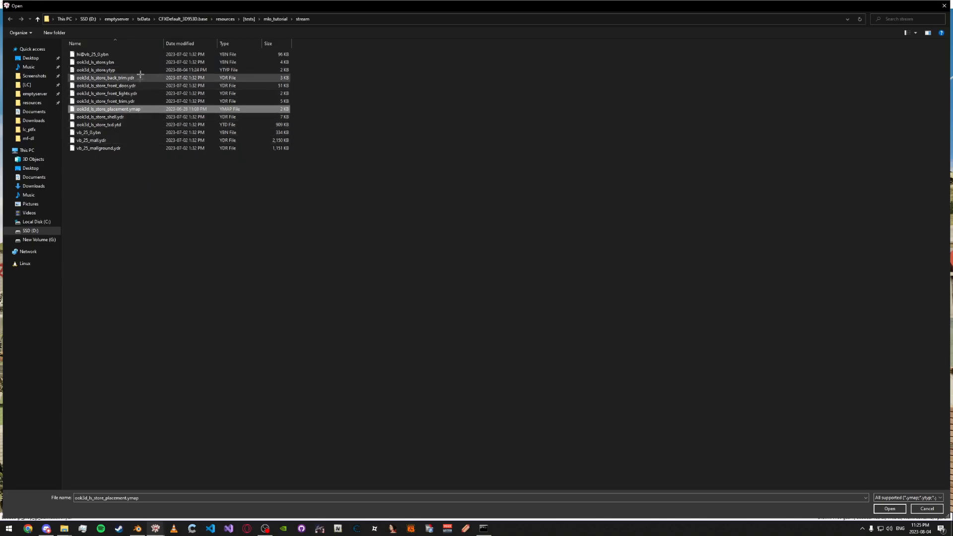
left_click(124, 70, "ctrl")
left_click(889, 509)
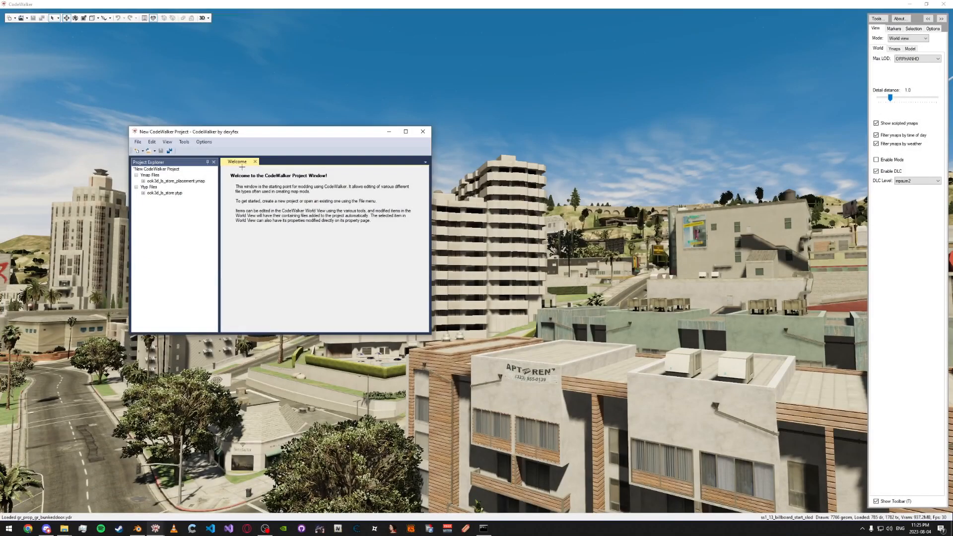
Generate the _manifest.ymf for the opened ymap and ytyp, review its ytyp dependencies, and save it
left_click(184, 142)
left_click(203, 152)
scroll(295, 240, "down", 2)
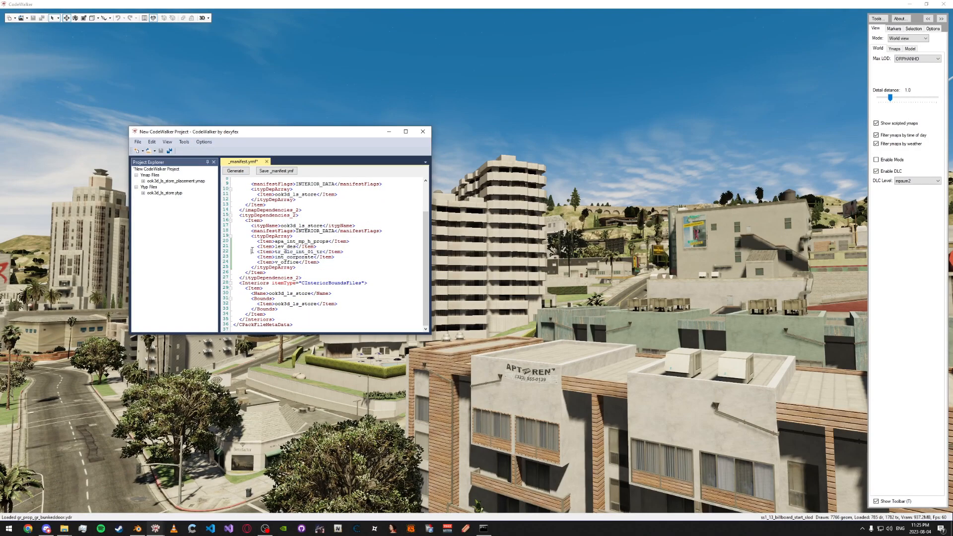
scroll(334, 237, "up", 2)
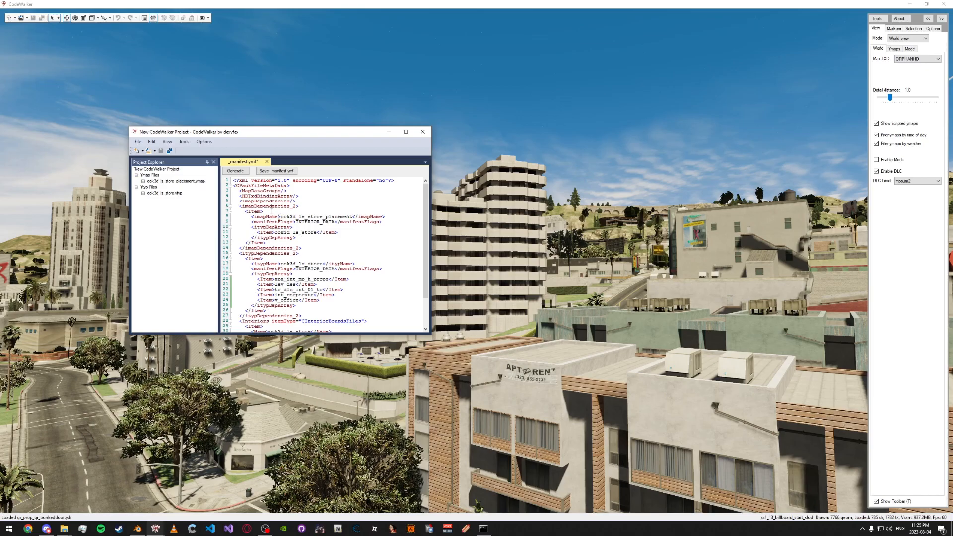
left_click(276, 170)
left_click(890, 508)
left_click(495, 264)
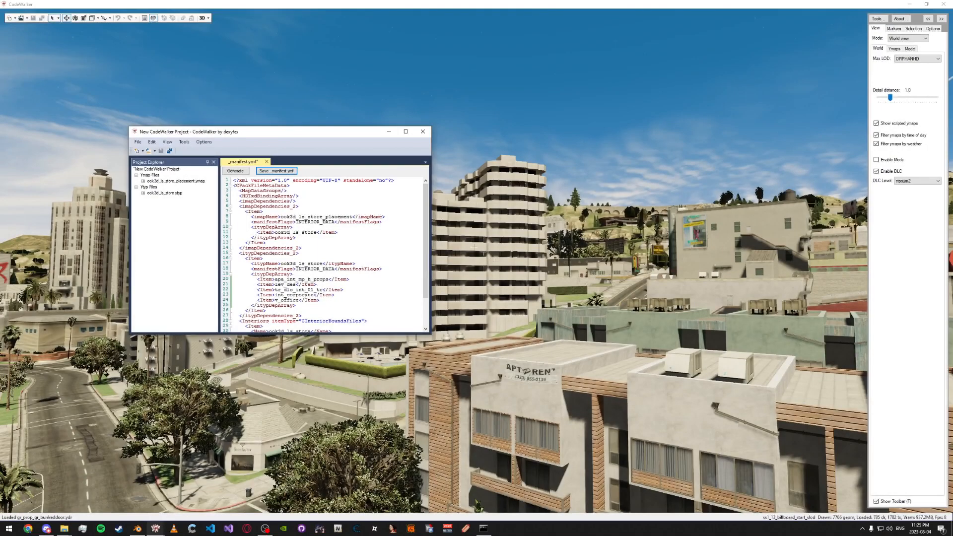
Close the CodeWalker project and launch the emptyserver test server again from the desktop
left_click(418, 132)
left_click(486, 288)
left_click(522, 288)
left_click(910, 4)
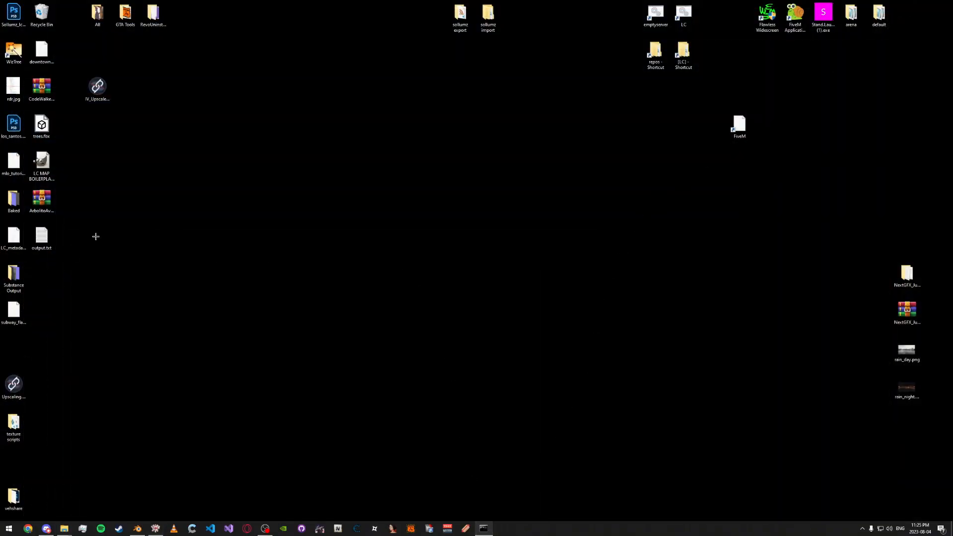
double_click(656, 14)
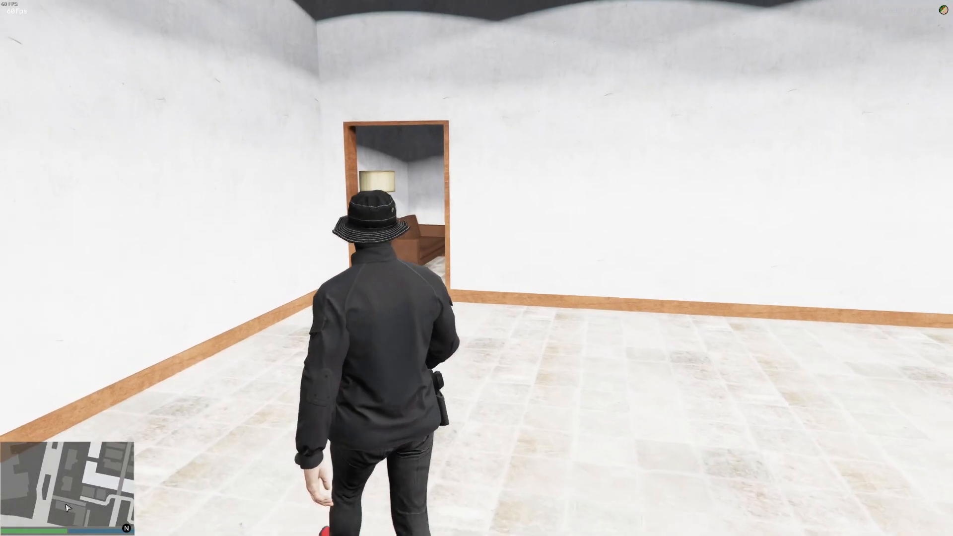
key("w")
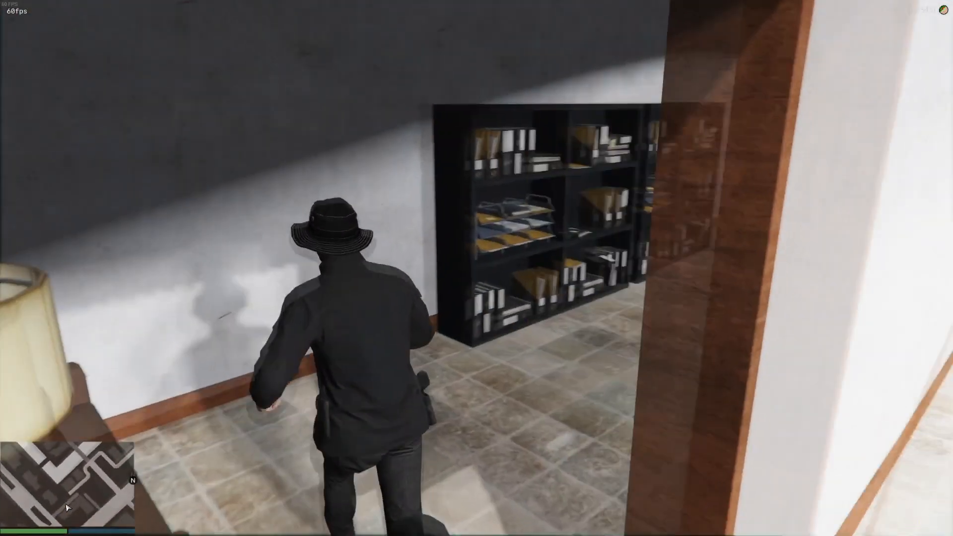
key("w")
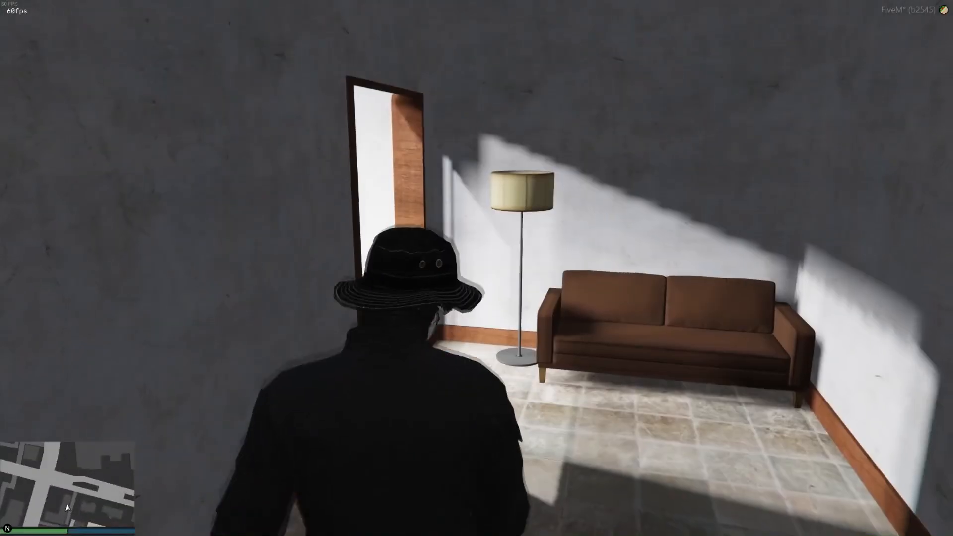
key("w")
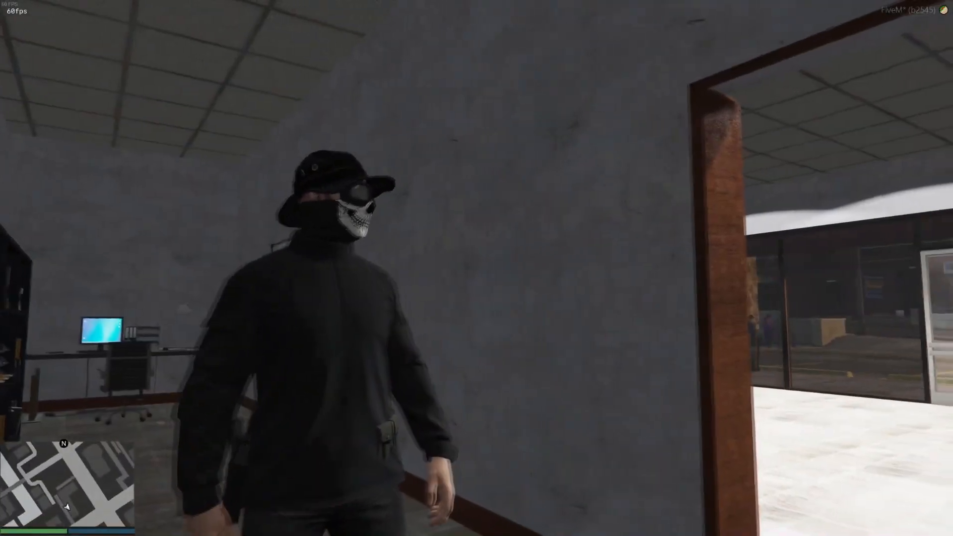
key("w")
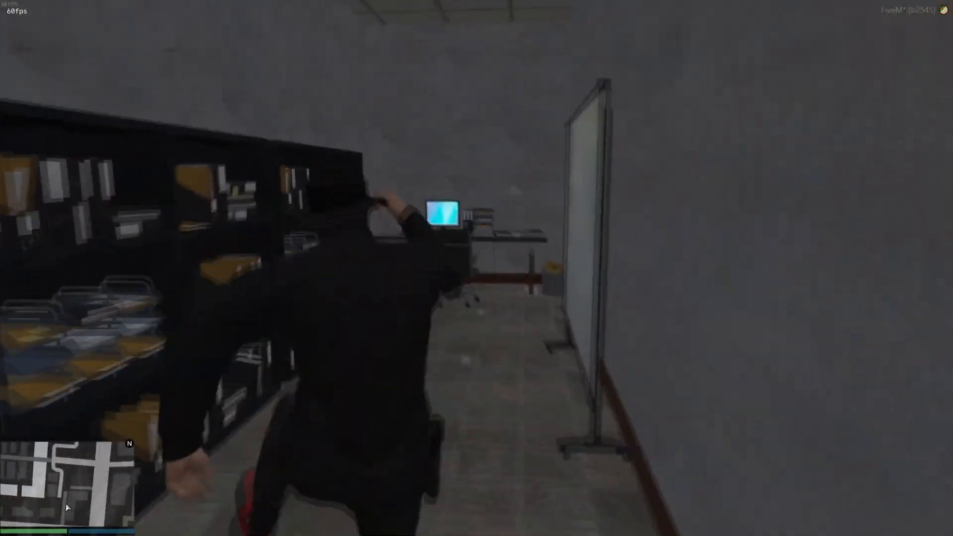
key("w")
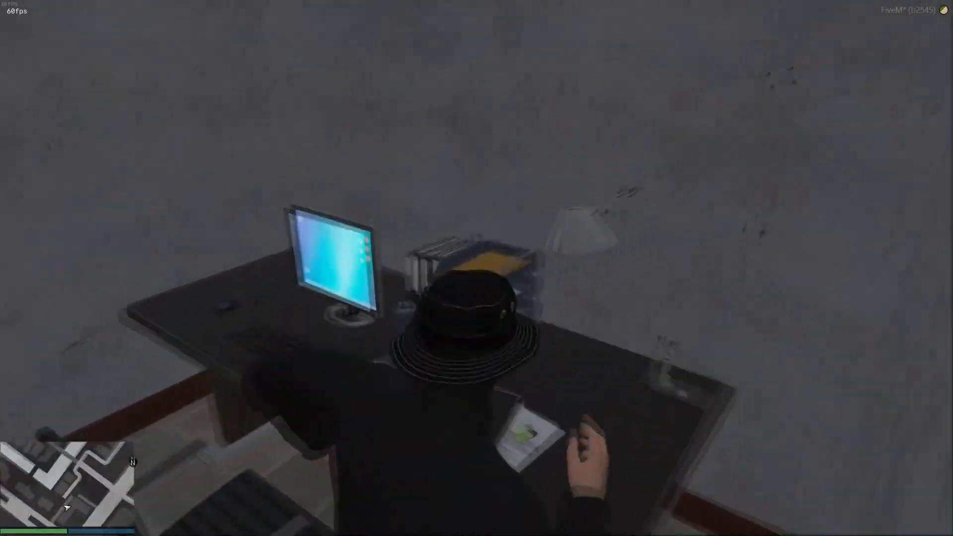
key("w")
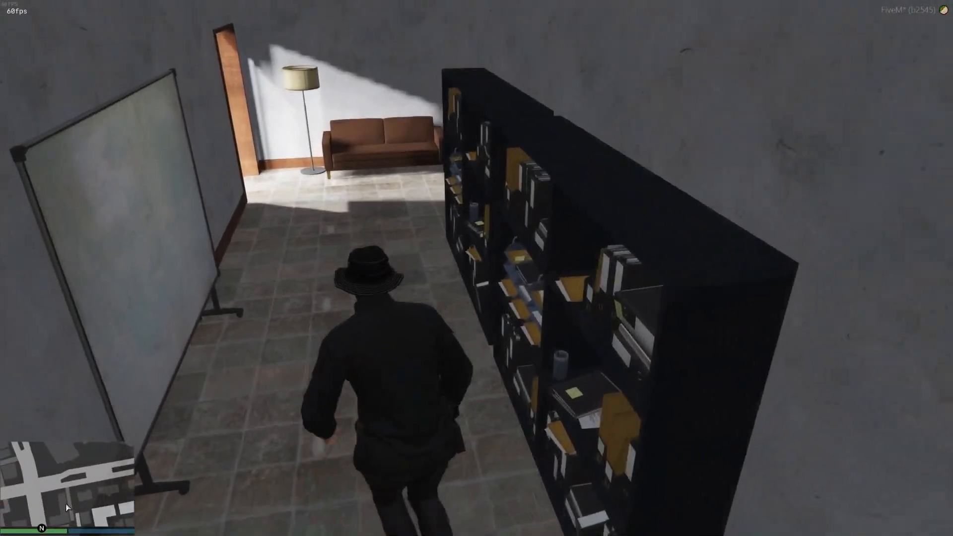
key("w")
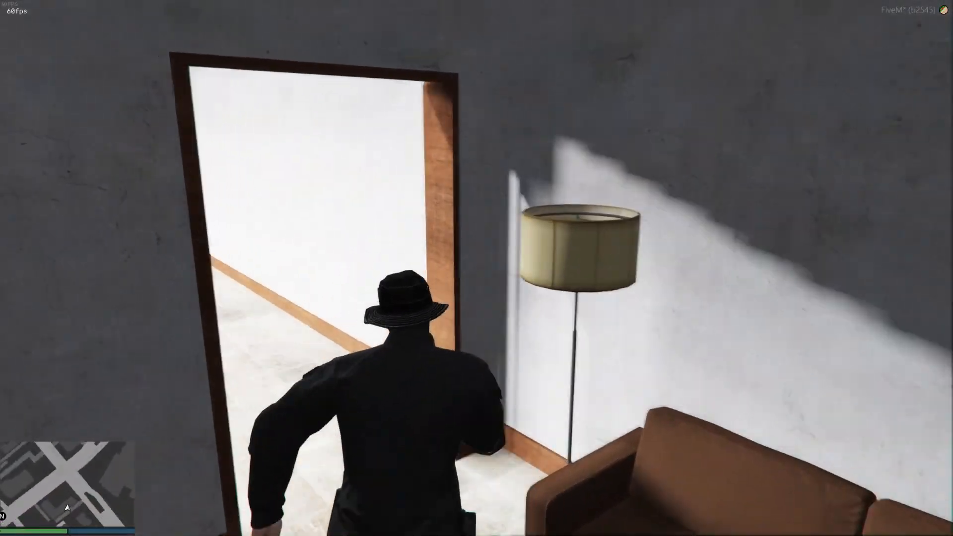
key("w")
key("w")
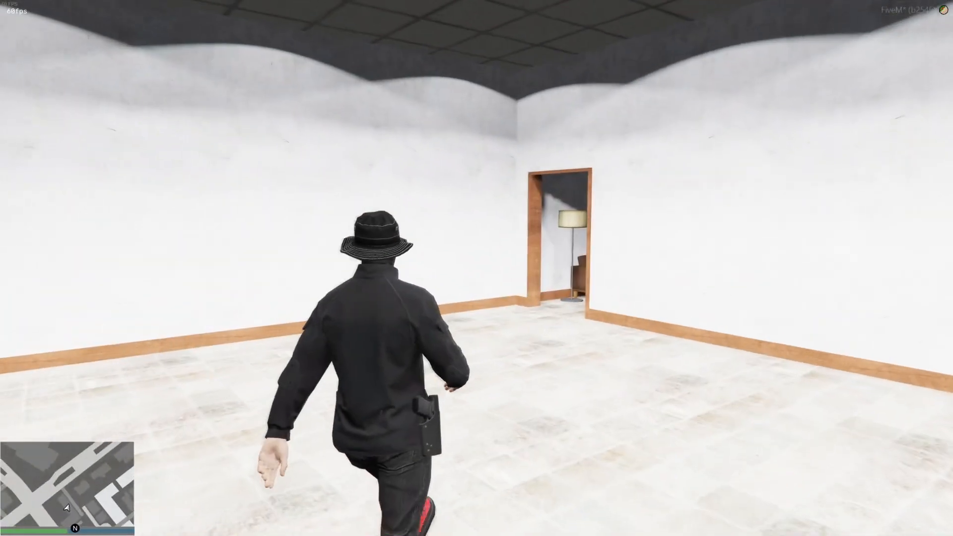
key("w")
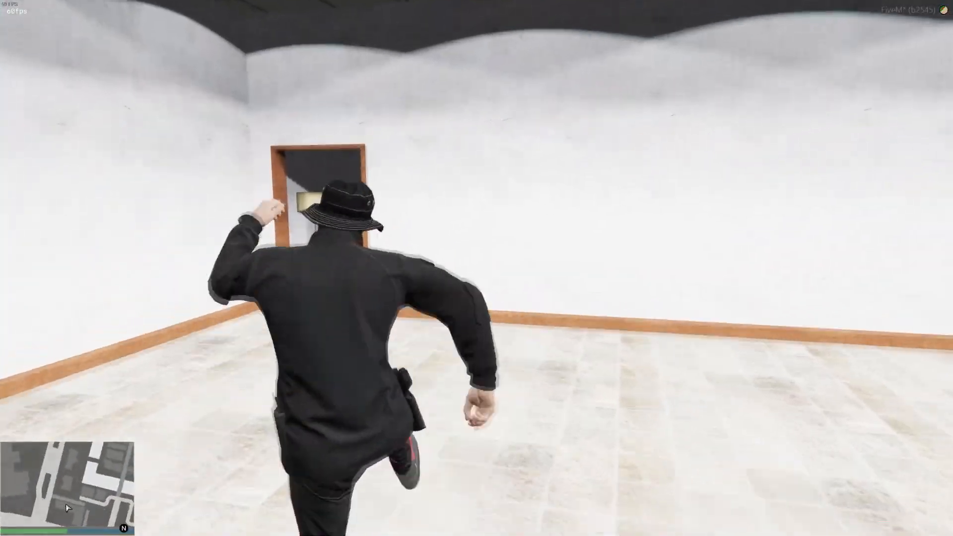
key("w")
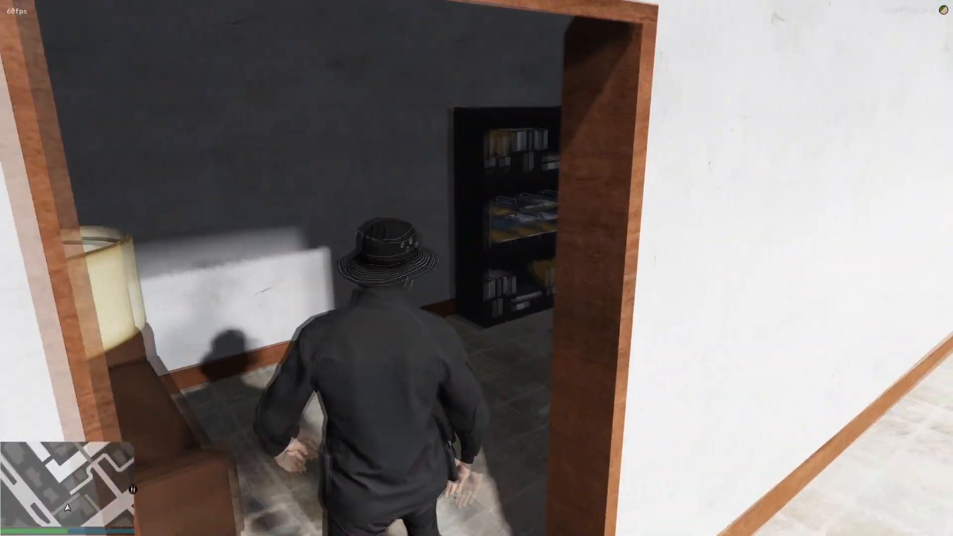
key("w")
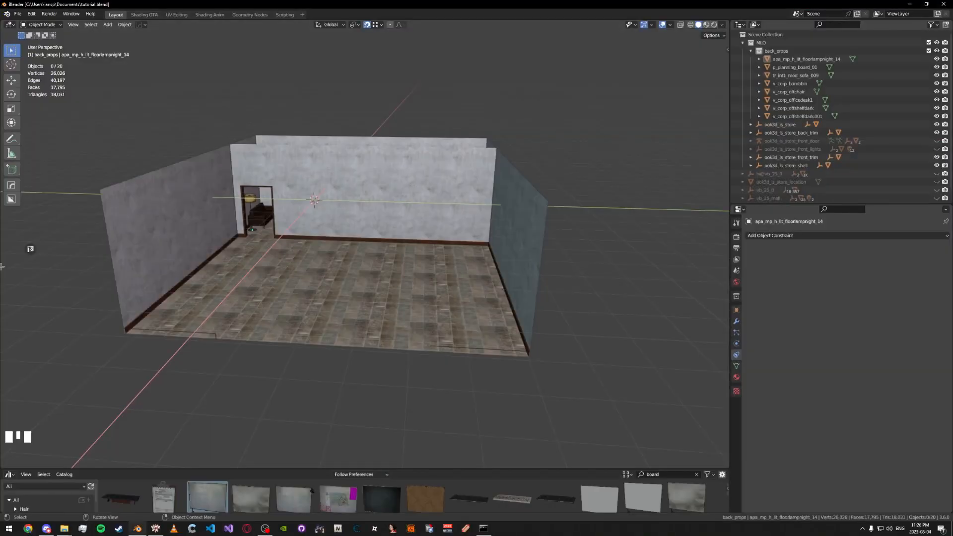
key("alt+Tab")
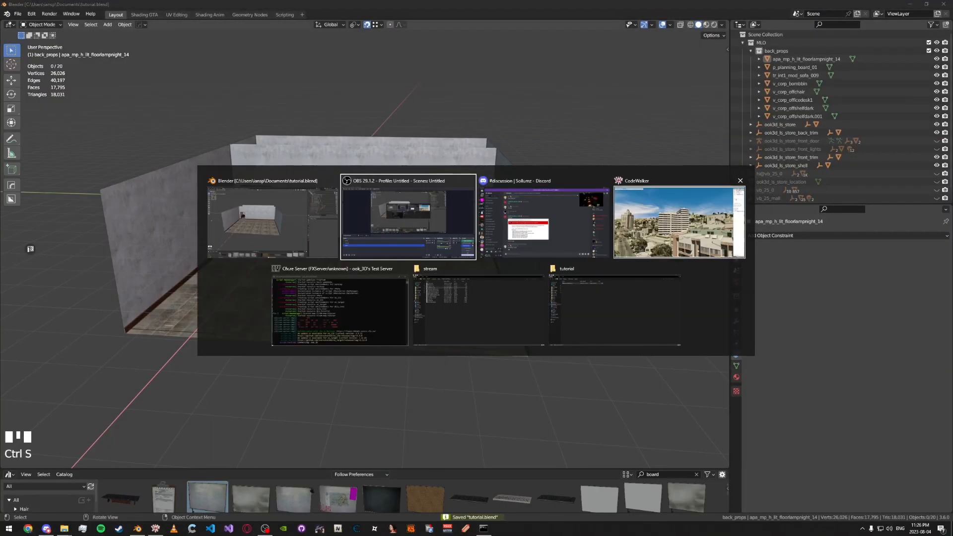
left_click(309, 325)
left_click(208, 395)
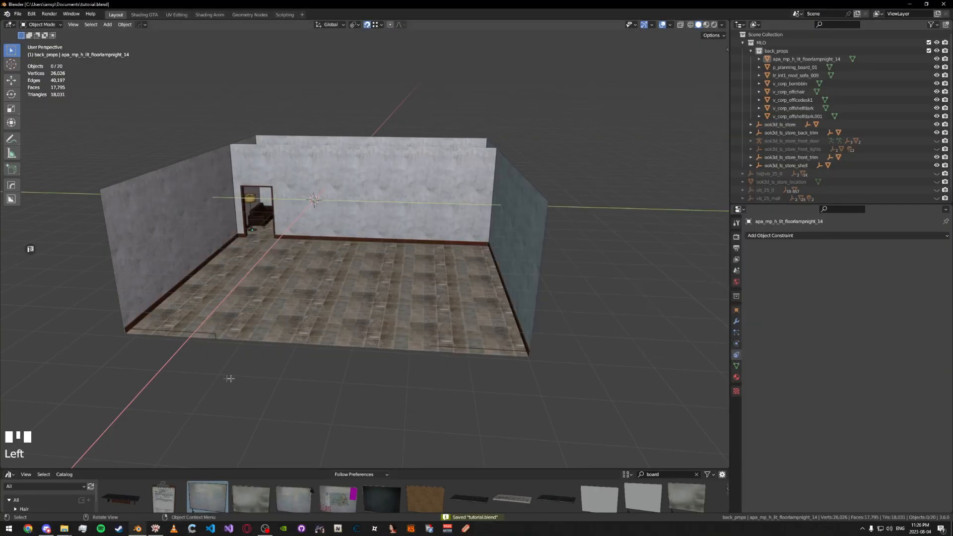
Add a 2 m cube and move it by about -1.29, -1.32 and -1.36 m to the front room's back wall beside the doorway
scroll(298, 278, "up", 5)
middle_click_drag(298, 278, 312, 258)
scroll(295, 276, "down", 3)
key("shift+a")
left_click(344, 274)
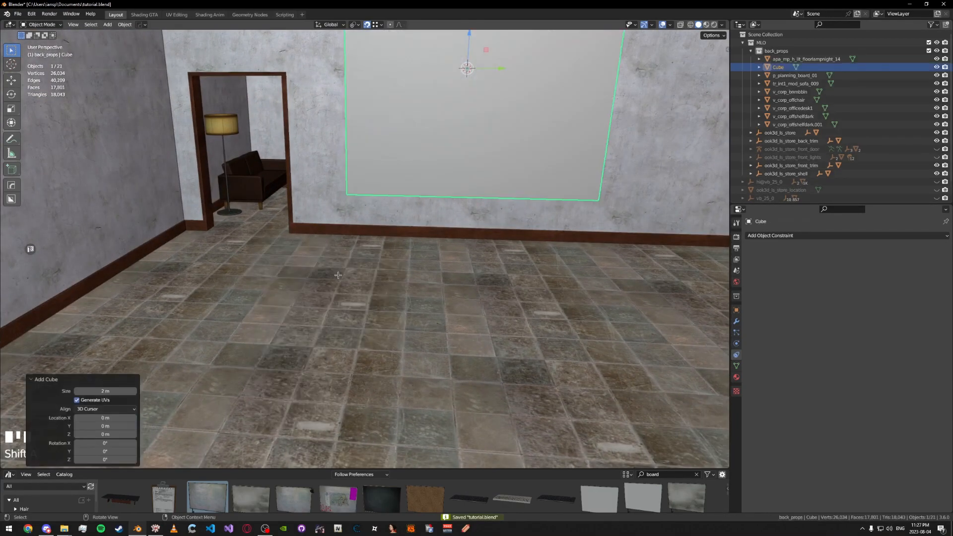
scroll(332, 277, "down", 3)
key("g")
left_click(255, 303)
middle_click_drag(255, 303, 352, 290)
Try to shift the cube along the X axis, and undo the move
key("g")
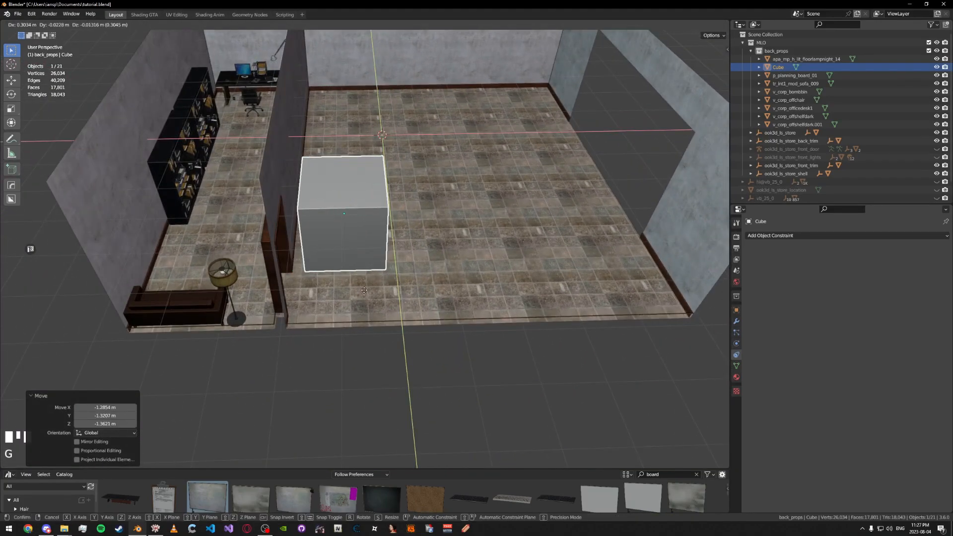
right_click(377, 292)
key("g")
key("x")
left_click(385, 291)
middle_click_drag(386, 291, 348, 286)
key("ctrl+z")
Move the cube about 0.3 m along Y and about -0.02 m along X near the doorway, and save the file
scroll(346, 286, "up", 3)
key("g")
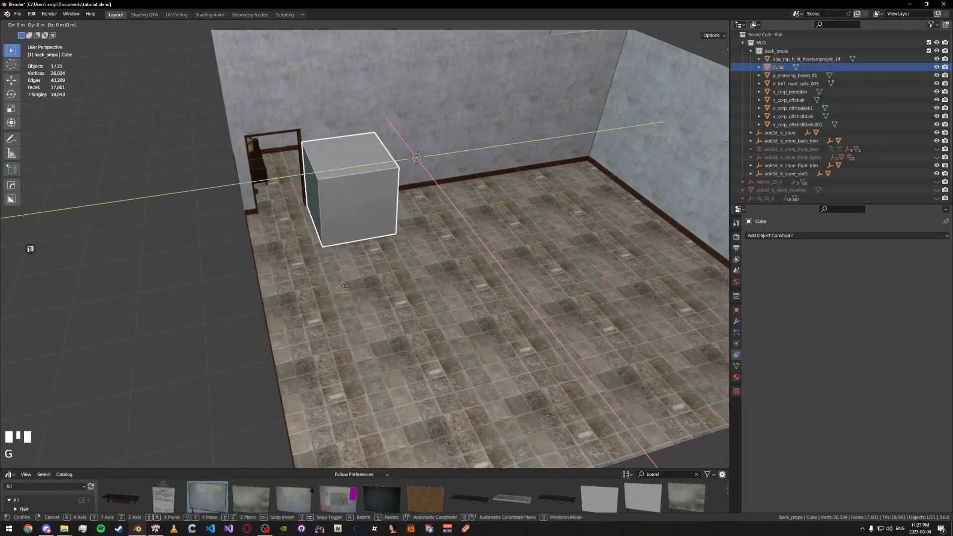
left_click(356, 287)
scroll(356, 283, "up", 4)
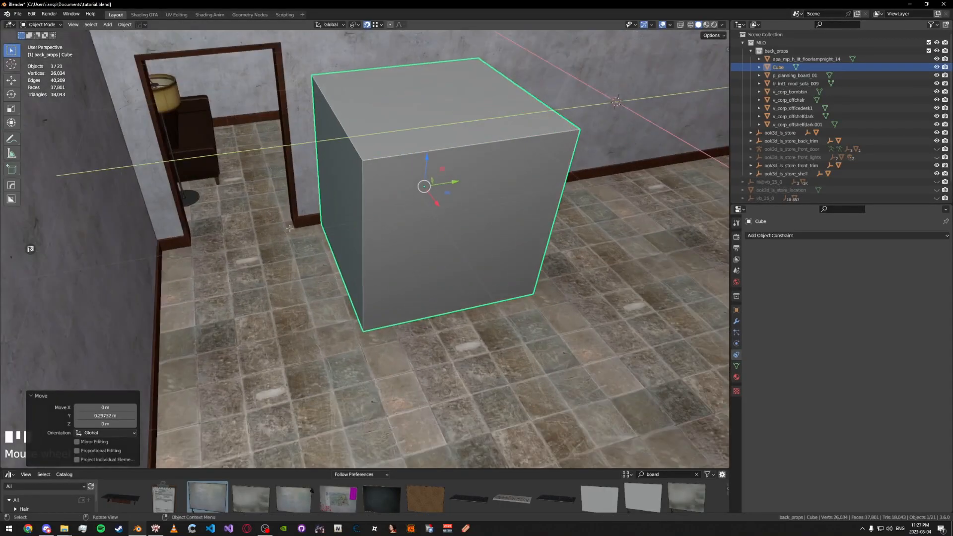
middle_click_drag(355, 283, 398, 300)
key("g")
key("x")
right_click(263, 288)
key("g")
key("x")
left_click(382, 312)
key("ctrl+s")
Lower the cube's top face to counter height and move its side face about 1.46 m along Y to narrow the block
key("ctrl+Tab")
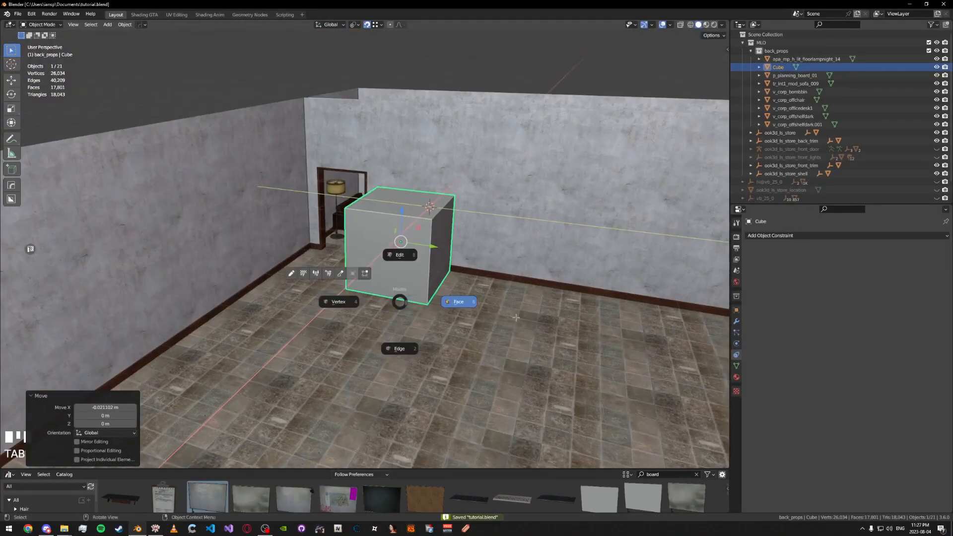
left_click(460, 300)
middle_click_drag(422, 211, 432, 184)
key("g")
left_click(454, 213)
key("g")
key("y")
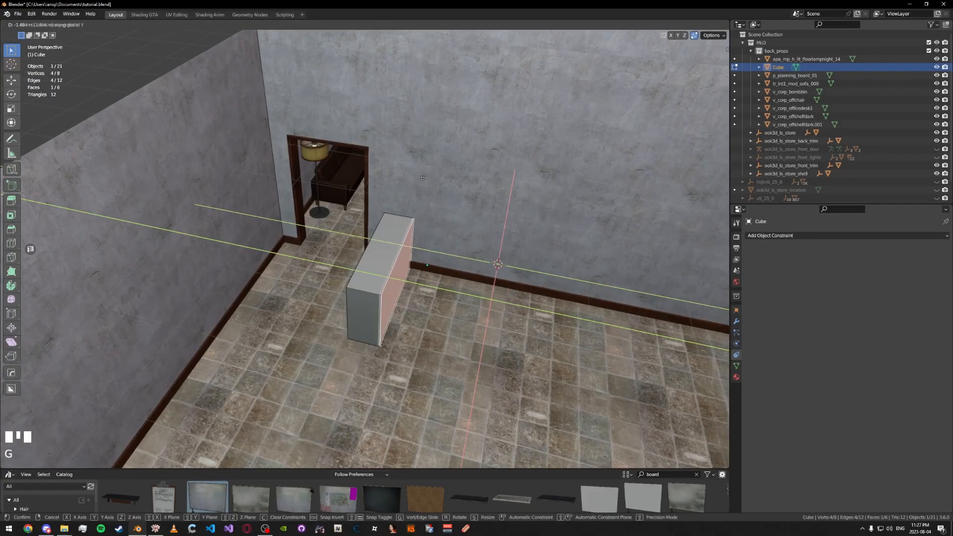
left_click(436, 184)
middle_click_drag(435, 184, 426, 267)
key("g")
key("y")
left_click(415, 222)
Set the block's origin to its geometry and shift it about 0.40 m and 0.06 m along Y away from the doorway
key("Tab")
key("shift+ctrl+alt+c")
left_click(426, 268)
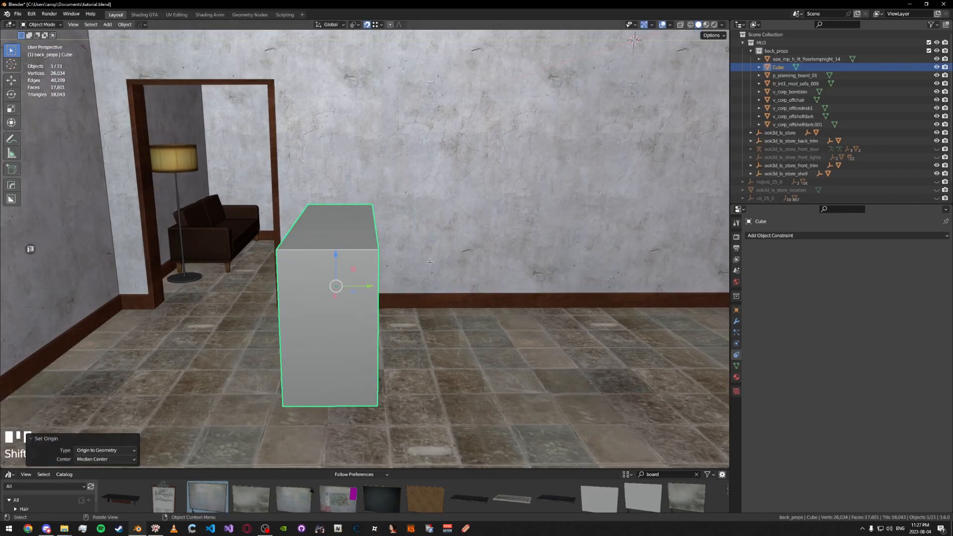
key("g")
key("y")
left_click(484, 269)
middle_click_drag(484, 268, 446, 221)
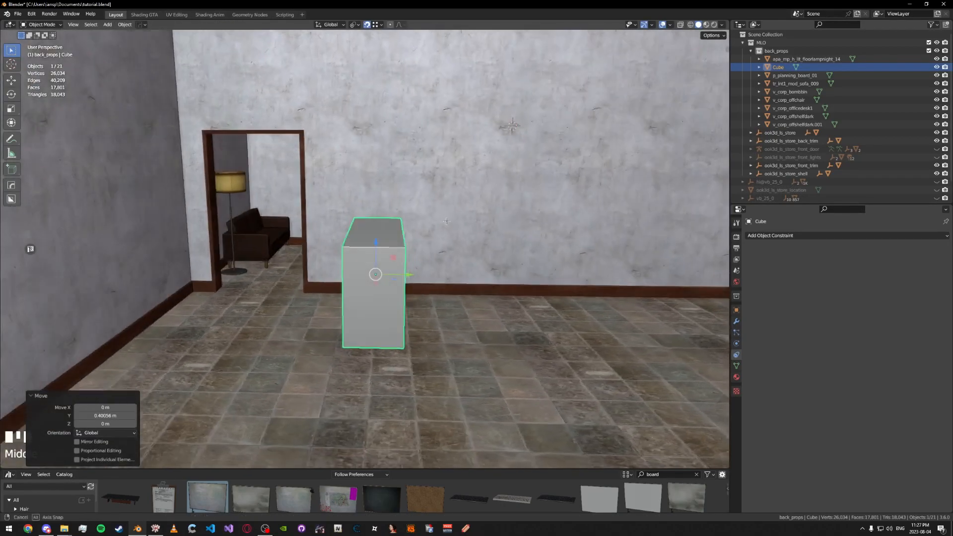
scroll(446, 222, "down", 5)
key("g")
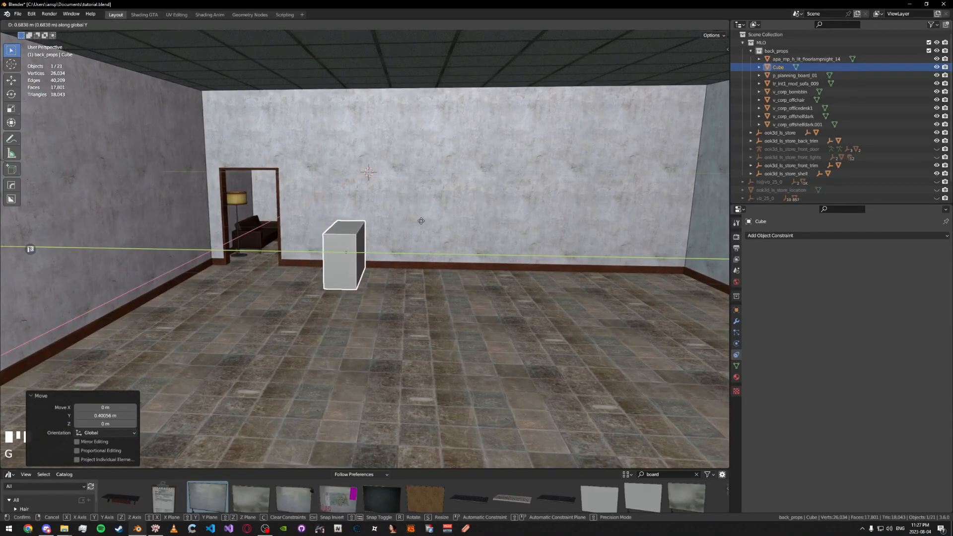
left_click(421, 221)
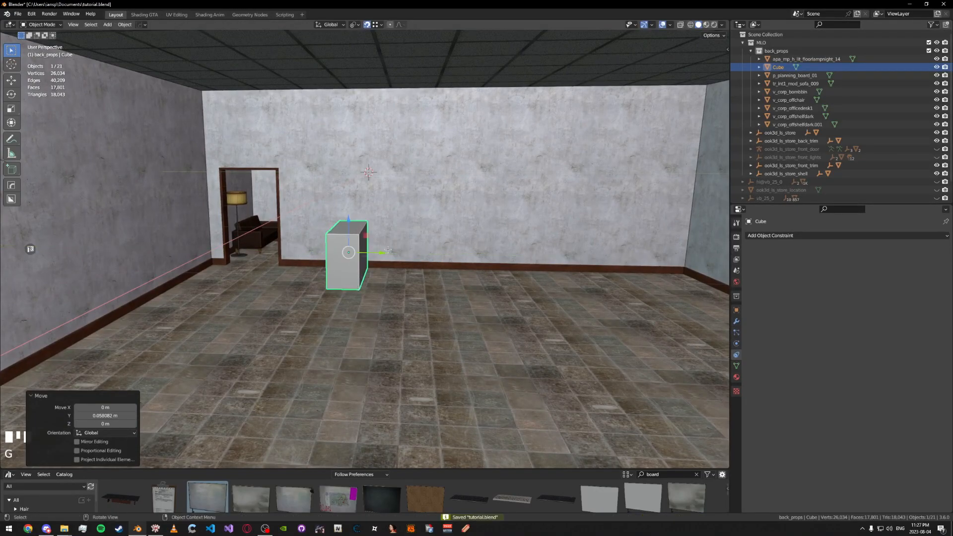
Extrude the block's room-facing end face about 0.68 m along X and nudge it about 0.01 m further
key("Tab")
middle_click_drag(384, 247, 429, 268)
mouse_move(371, 276)
middle_mouse_down()
mouse_move(318, 273)
mouse_move(361, 262)
middle_mouse_up()
scroll(350, 273, "up", 4)
middle_click_drag(350, 273, 323, 261)
scroll(362, 262, "down", 3)
key("Tab")
left_click(373, 246)
middle_click_drag(323, 261, 346, 256)
key("g")
key("x")
right_click(298, 257)
middle_click_drag(347, 257, 342, 258)
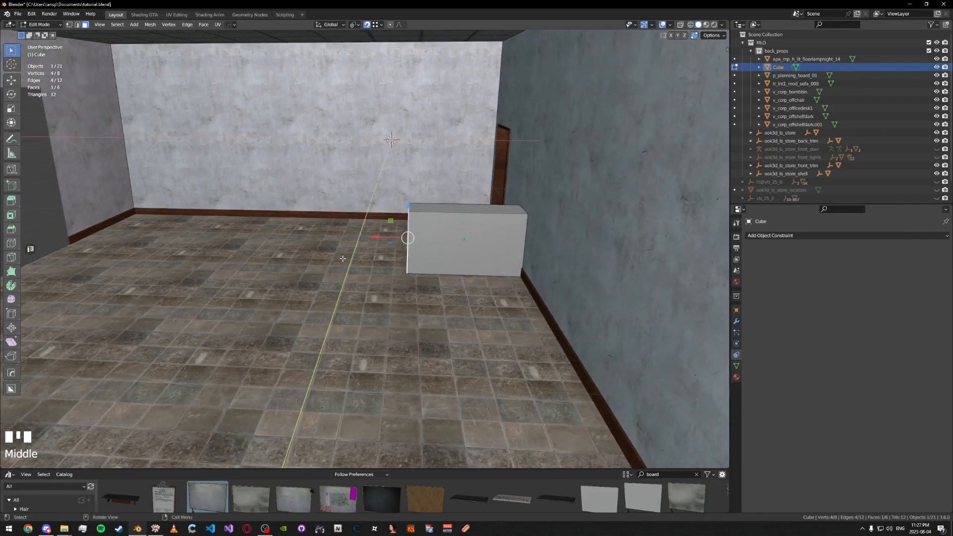
left_click(305, 261)
key("g")
key("x")
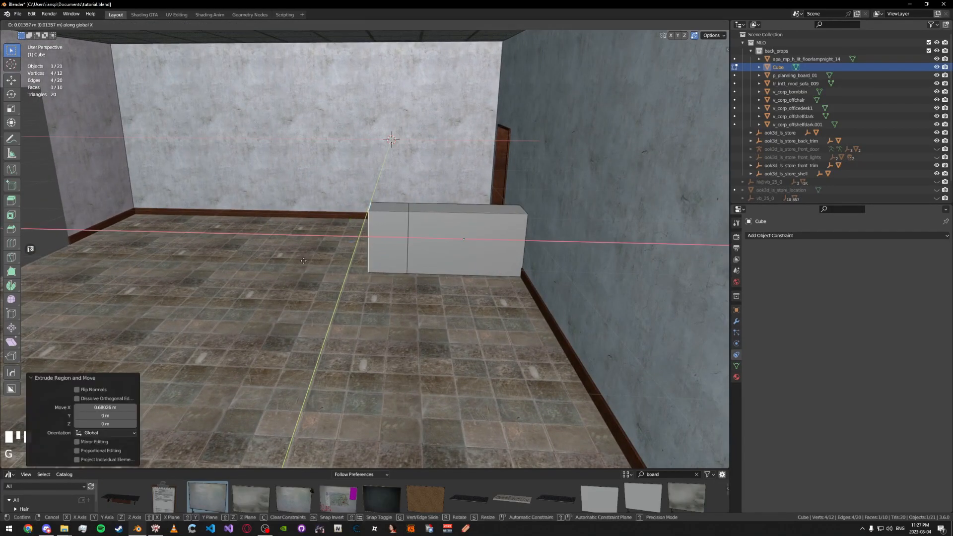
left_click(303, 261)
Extrude the new section's side face along Y into the counter's long leg, and extend its end by about 0.37 m
key("Tab")
middle_click_drag(383, 250, 447, 278)
key("e")
left_click(602, 305)
key("g")
middle_click_drag(598, 306, 536, 300)
left_click(586, 307)
key("g")
key("y")
left_click(543, 299)
Slide the extra vertical edges beside the counter's outer corner onto that corner with Auto Merge, and save the file
key("Tab")
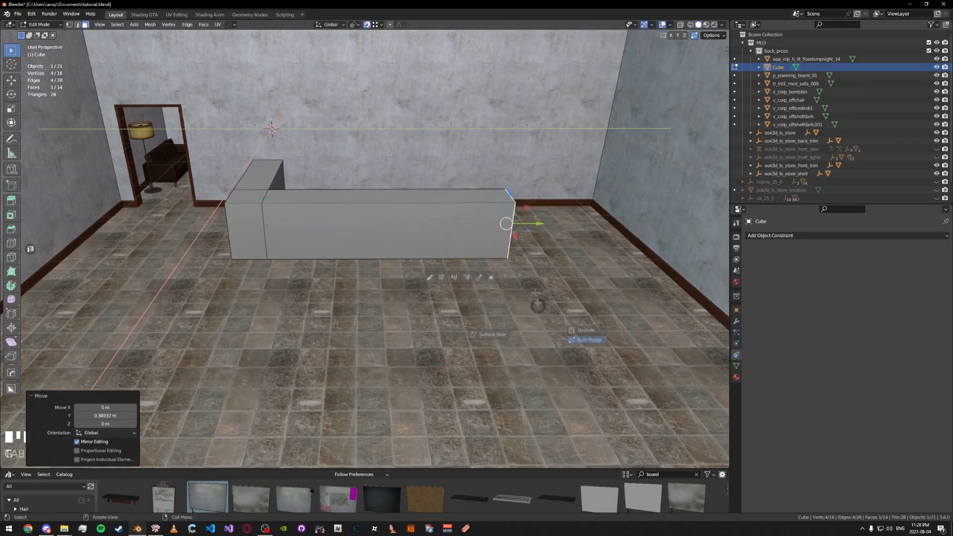
middle_click_drag(470, 261, 491, 241)
left_click(511, 297)
middle_click_drag(511, 297, 467, 234)
left_click(372, 305)
key("Tab")
key("Tab")
middle_click_drag(378, 248, 436, 325)
scroll(348, 278, "up", 4)
middle_click_drag(328, 283, 368, 204, "shift")
left_click(417, 217)
key("g")
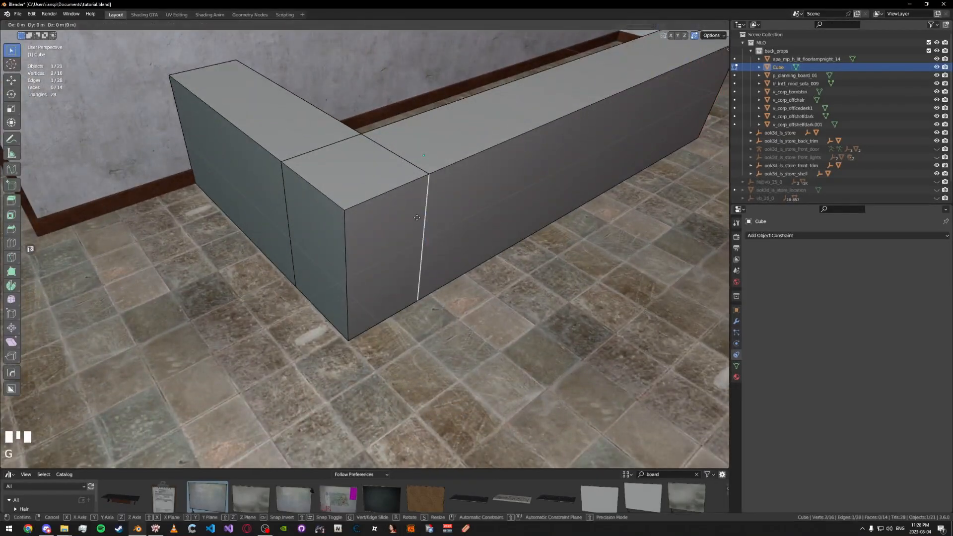
left_click(229, 276)
key("Tab")
key("Tab")
key("Tab")
key("a")
left_click(419, 214)
key("Tab")
key("ctrl+s")
Delete the two underside faces of the L-shaped counter and save the file
middle_click_drag(419, 214, 388, 218)
key("Tab")
key("Tab")
key("Tab")
middle_click_drag(394, 171, 382, 198)
key("Tab")
scroll(348, 208, "up", 3)
key("3")
left_click(497, 258)
left_click(317, 204, "shift")
right_click(313, 296)
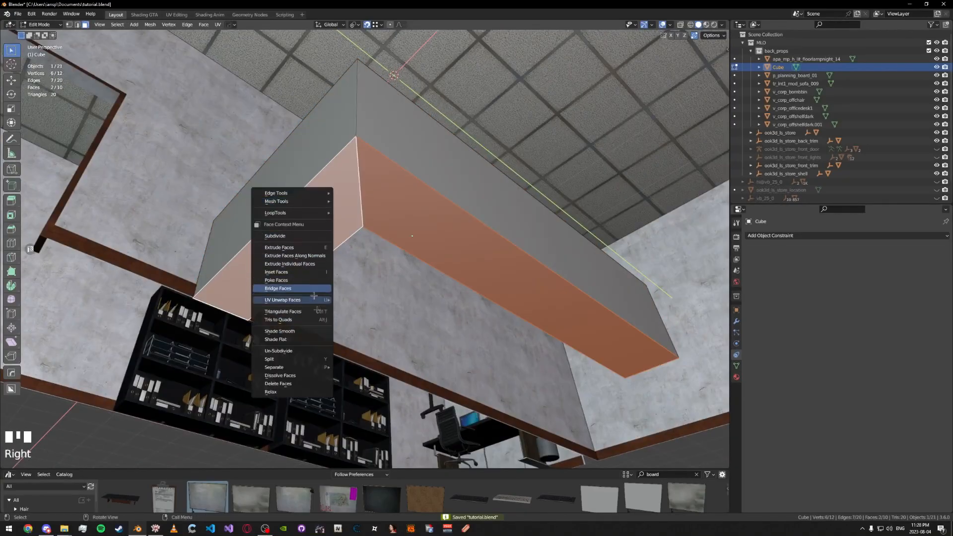
left_click(296, 384)
key("Tab")
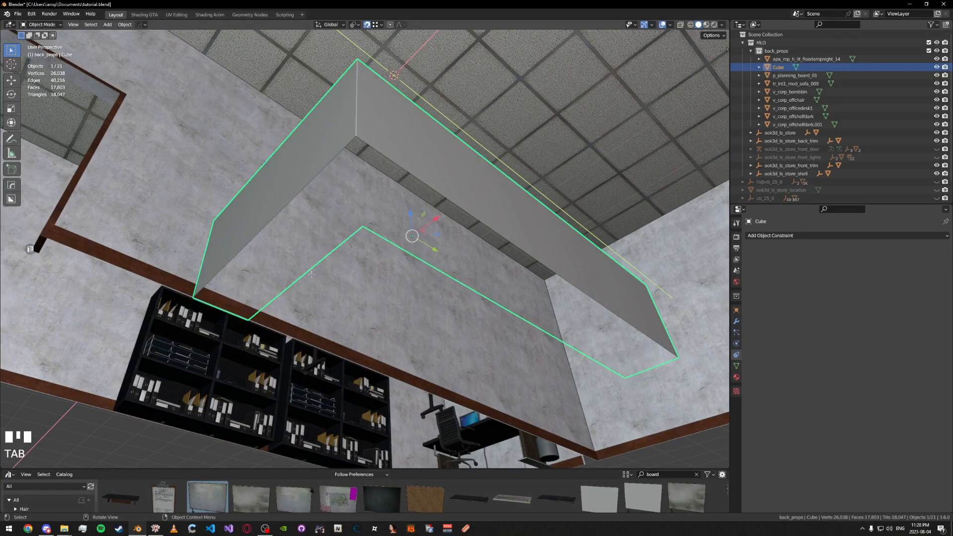
key("ctrl+s")
Add a horizontal loop cut around the counter just below its top edge
middle_click_drag(296, 384, 278, 213)
scroll(347, 257, "up", 3)
key("Tab")
left_click(343, 208)
key("ctrl+r")
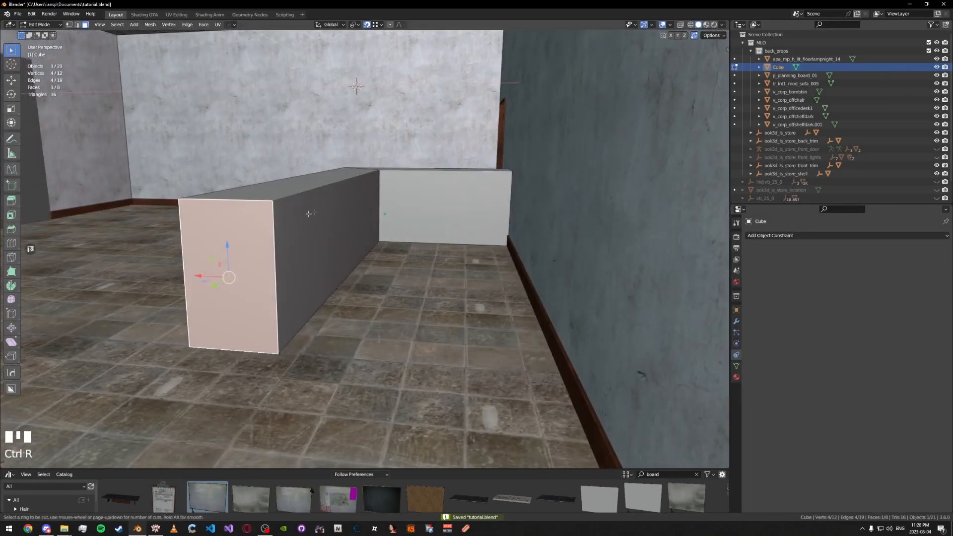
left_click(277, 211)
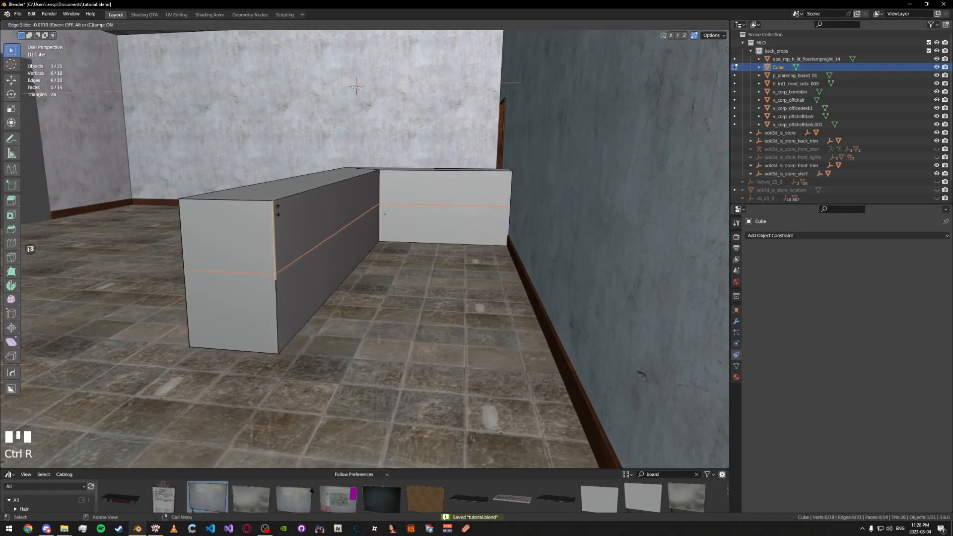
left_click(276, 147)
Select the narrow ring of side faces around the counter's top rim
middle_click_drag(277, 148, 390, 222)
key("3")
key("Tab")
key("Tab")
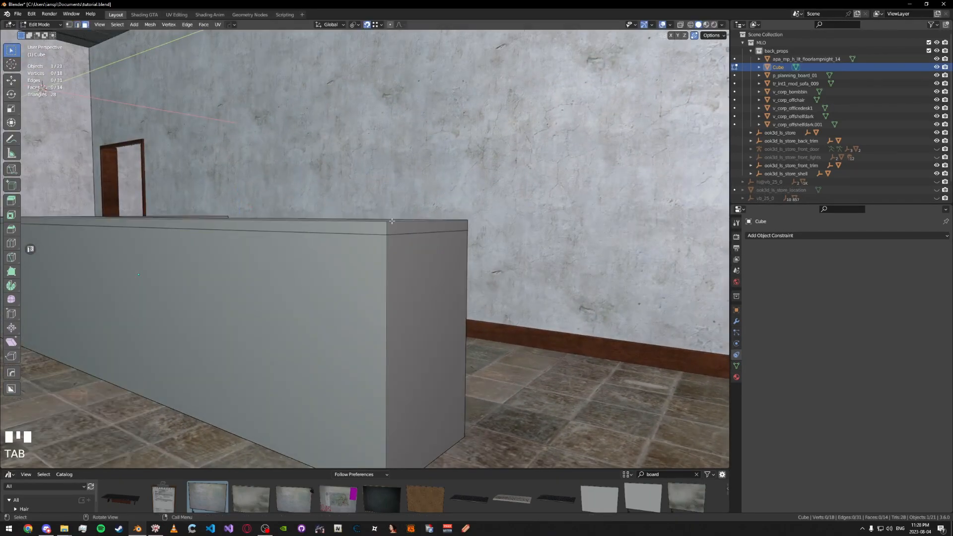
middle_click_drag(361, 228, 331, 254)
left_click(368, 283)
left_click(357, 277, "alt+shift")
key("ctrl+z")
left_click(349, 241, "ctrl+alt+shift")
left_click(331, 254)
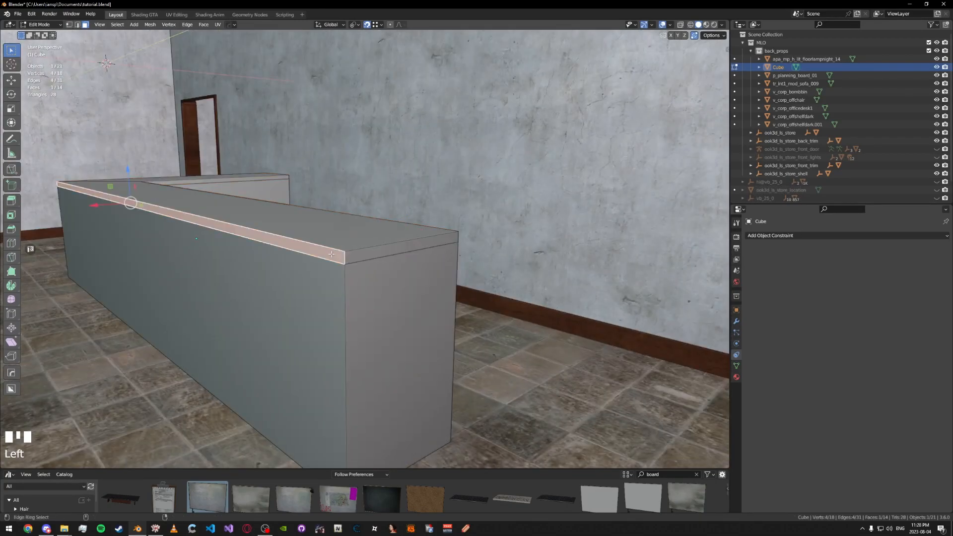
left_click(340, 259, "ctrl+alt")
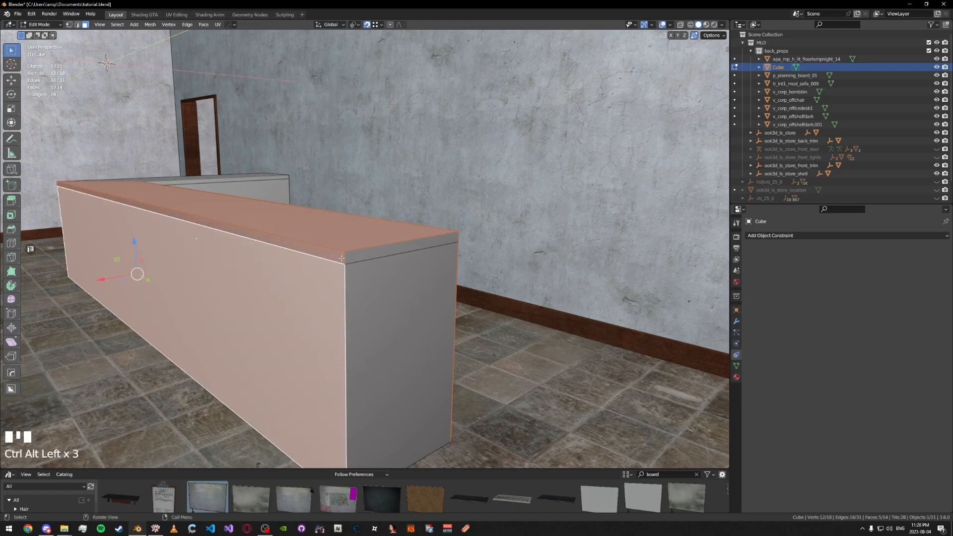
left_click(341, 259, "ctrl+alt")
left_click(342, 259, "ctrl+alt+shift")
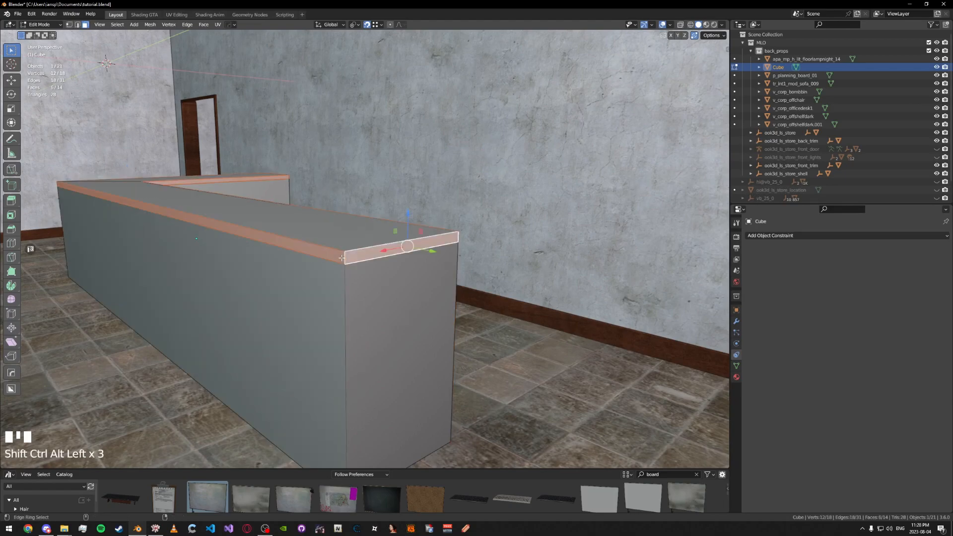
left_click(341, 258, "ctrl+alt+shift")
left_click(341, 258, "ctrl+alt+shift")
left_click(341, 258, "ctrl+alt+shift")
left_click(341, 258, "ctrl+alt+shift")
left_click(341, 258, "ctrl+alt+shift")
middle_click_drag(341, 258, 328, 221)
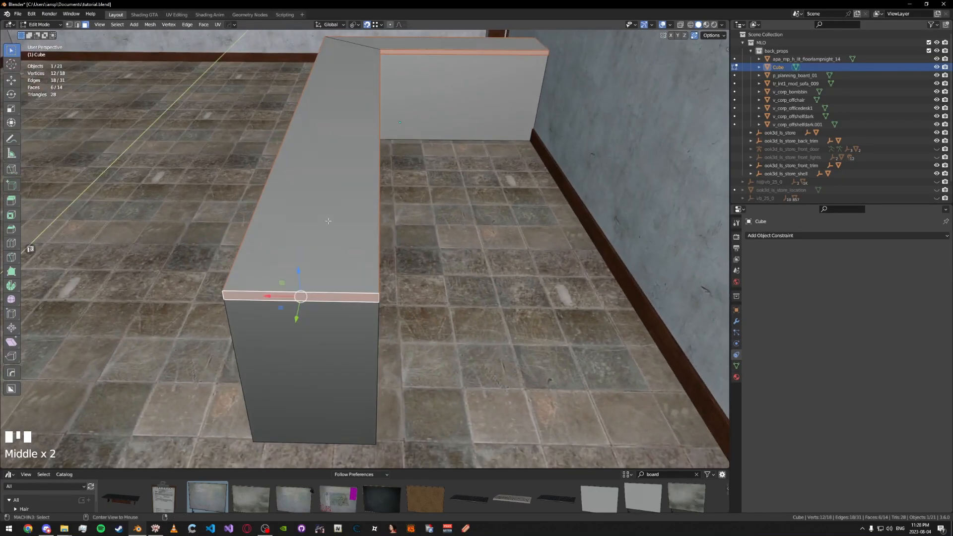
Change the pivot point and try to extrude the rim faces and scale them horizontally from the top view, undoing the extrusion
left_click(353, 25)
left_click(357, 33)
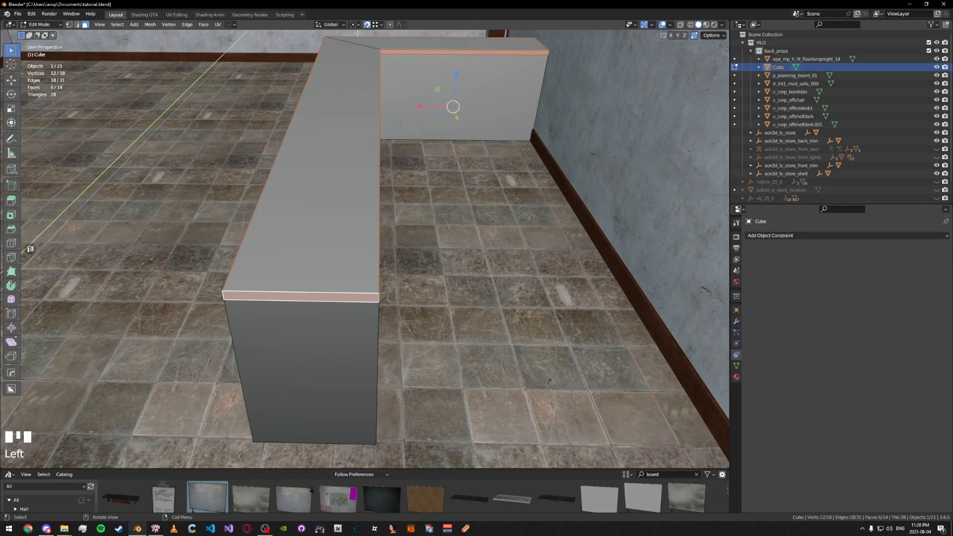
left_click(355, 25)
left_click(377, 68)
left_click(359, 24)
left_click(374, 63)
left_click(354, 25)
left_click(362, 35)
middle_click_drag(368, 164, 357, 206, "alt")
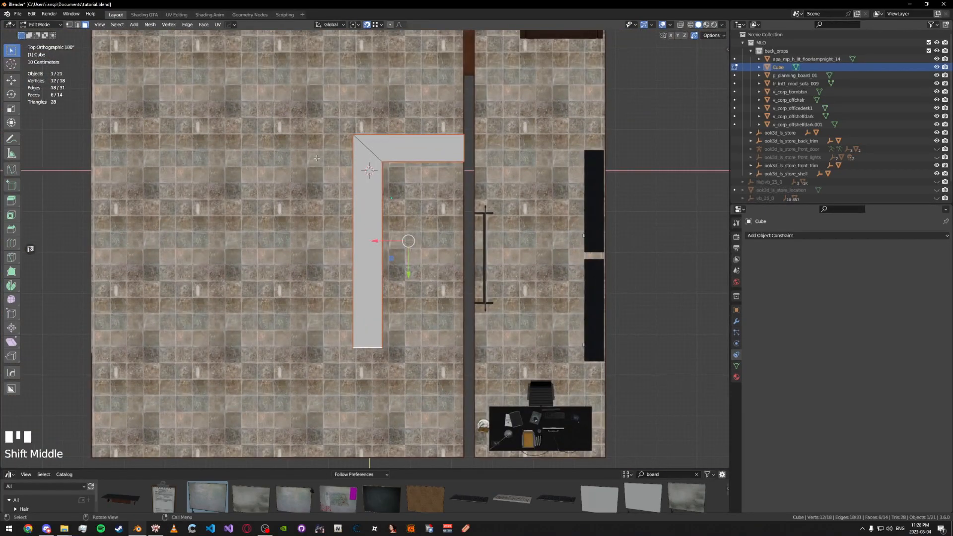
key("e")
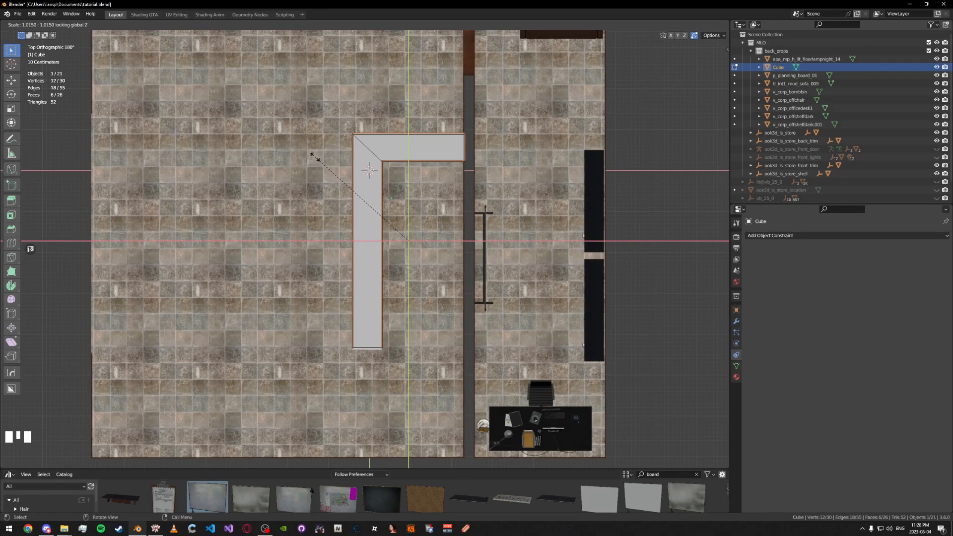
right_click(311, 151)
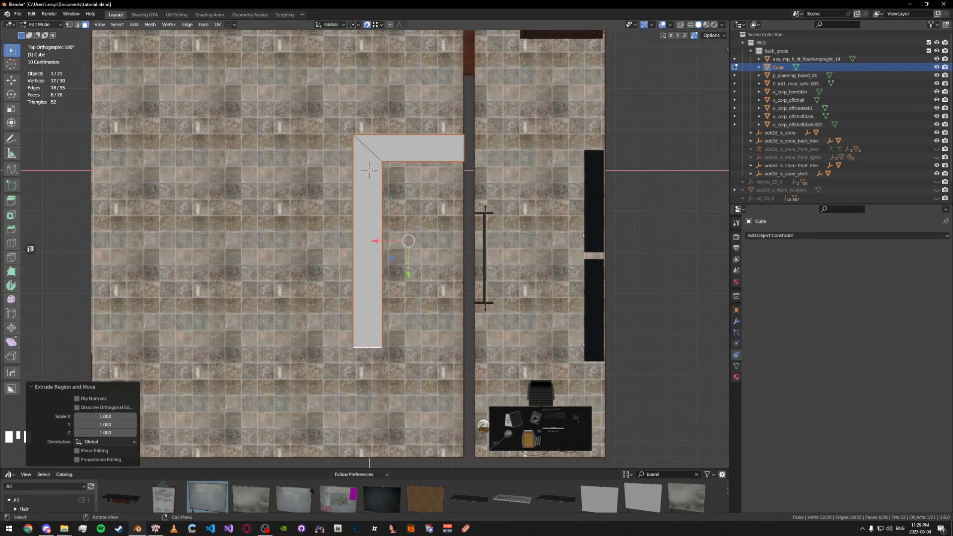
key("ctrl+z")
Reselect the rim faces, try extruding and scaling them with Z locked using another pivot point, and undo the attempt
middle_click_drag(353, 158, 377, 233)
scroll(378, 233, "up", 4)
left_click(381, 242, "alt+shift")
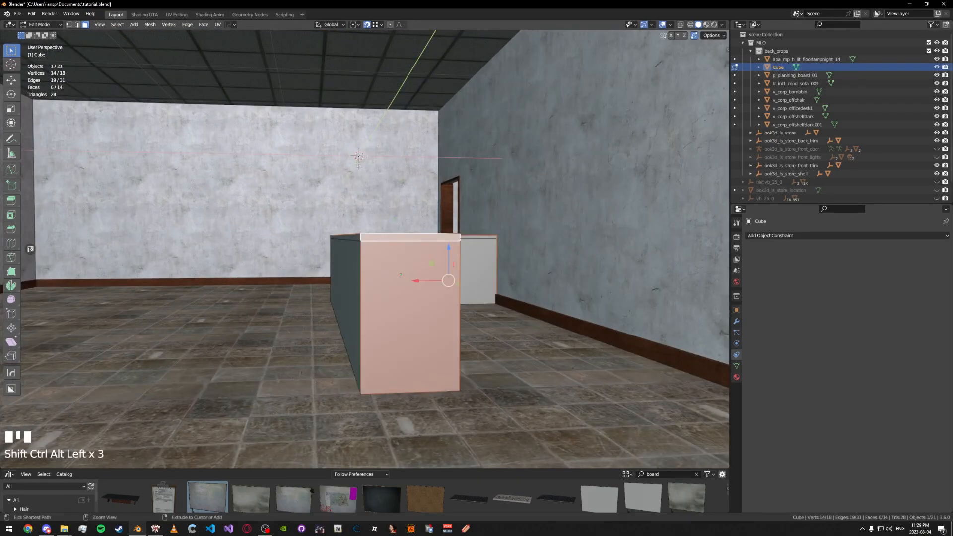
left_click(354, 24)
left_click(366, 42)
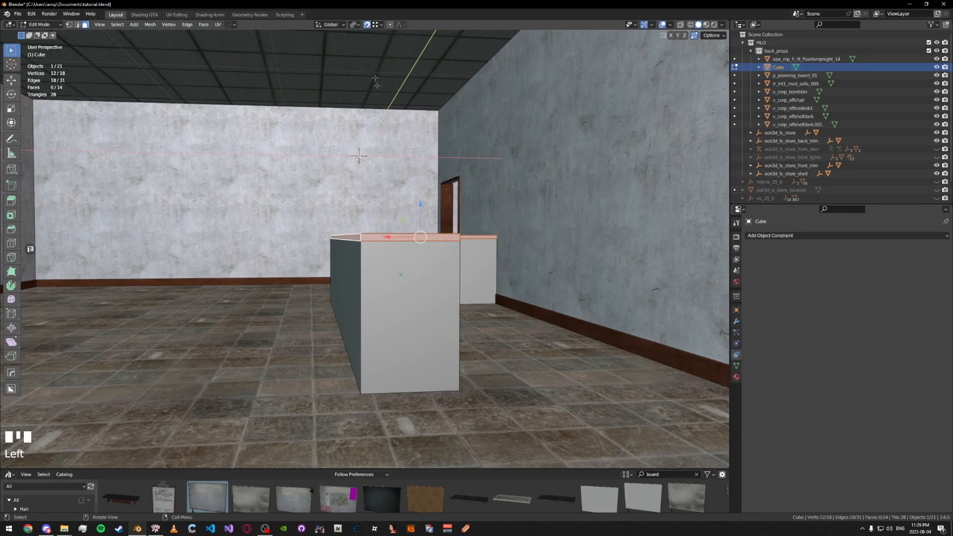
scroll(360, 80, "up", 1, "alt")
scroll(361, 80, "down", 4)
key("e")
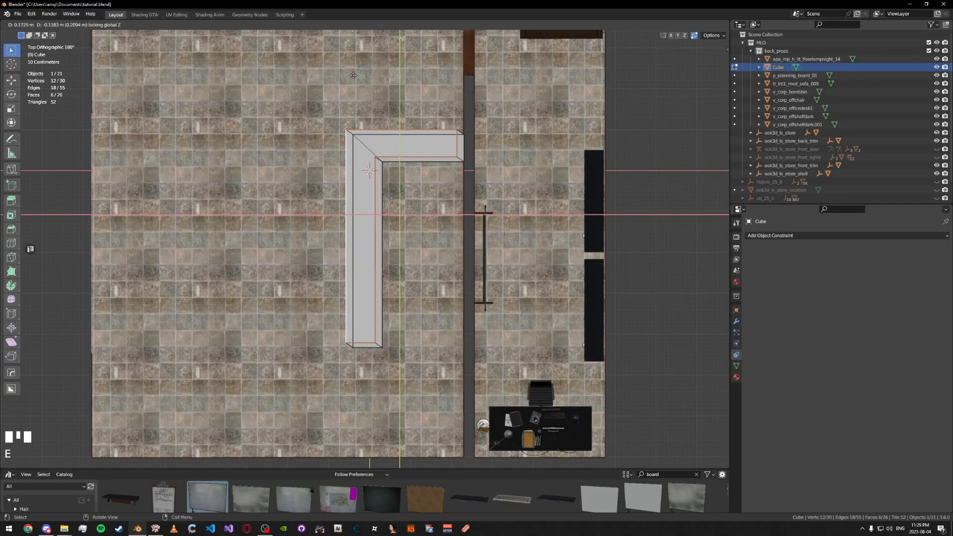
key("shift+z")
key("shift+z")
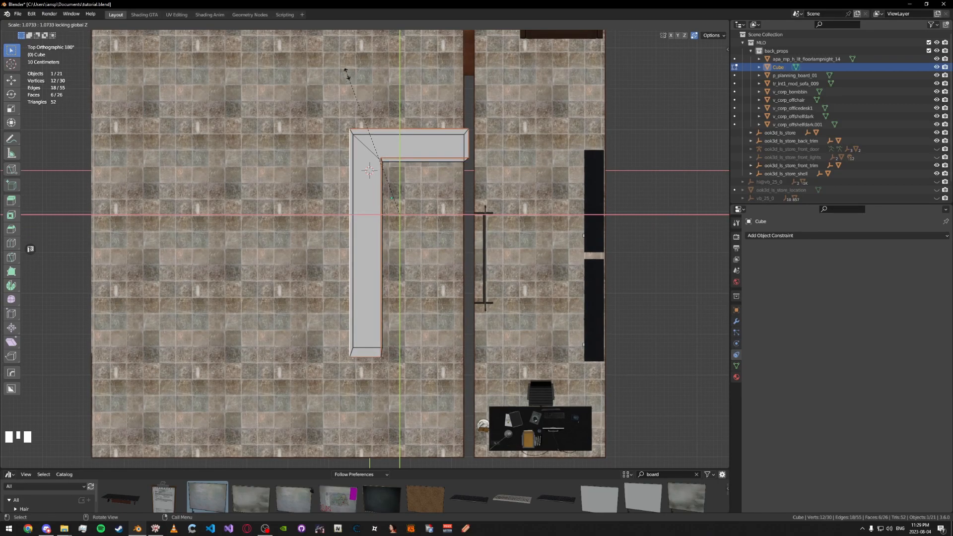
right_click(340, 73)
middle_click_drag(341, 73, 348, 37)
key("ctrl+s")
key("ctrl+z")
key("ctrl+z")
Extrude the rim face along the outer side of the counter's long leg slightly outward as an overhanging lip
middle_click_drag(397, 144, 481, 133)
scroll(417, 95, "up", 3)
key("Tab")
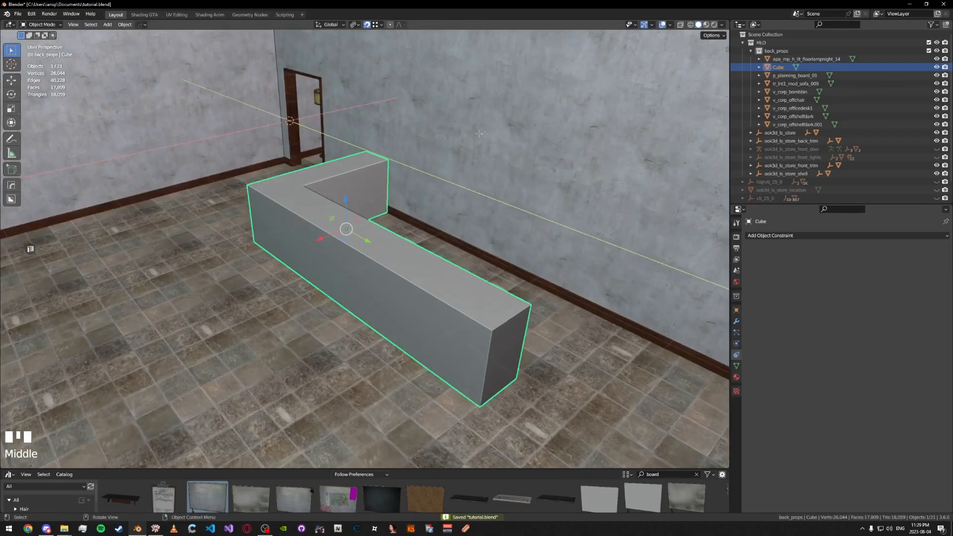
middle_click_drag(422, 238, 477, 219)
key("Tab")
middle_click_drag(249, 293, 351, 277)
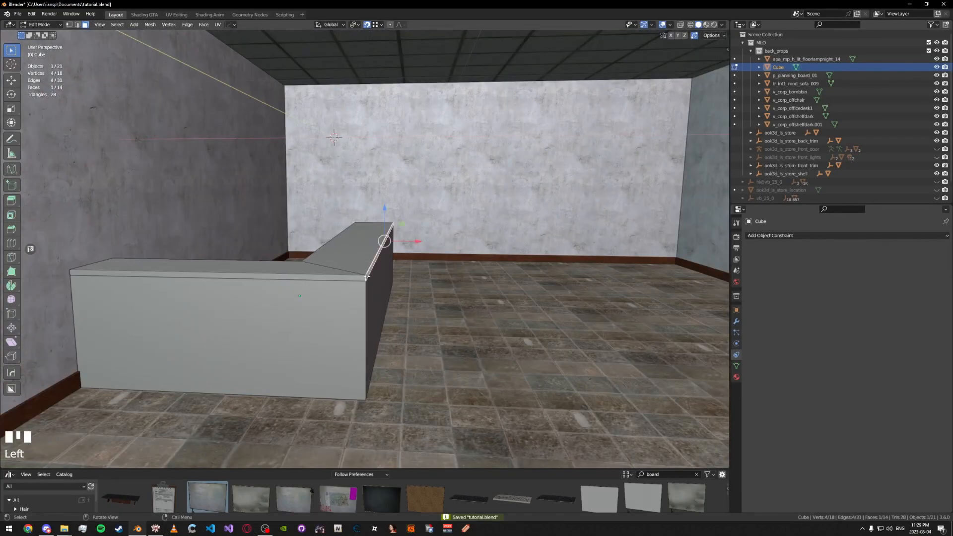
scroll(366, 277, "up", 11)
key("e")
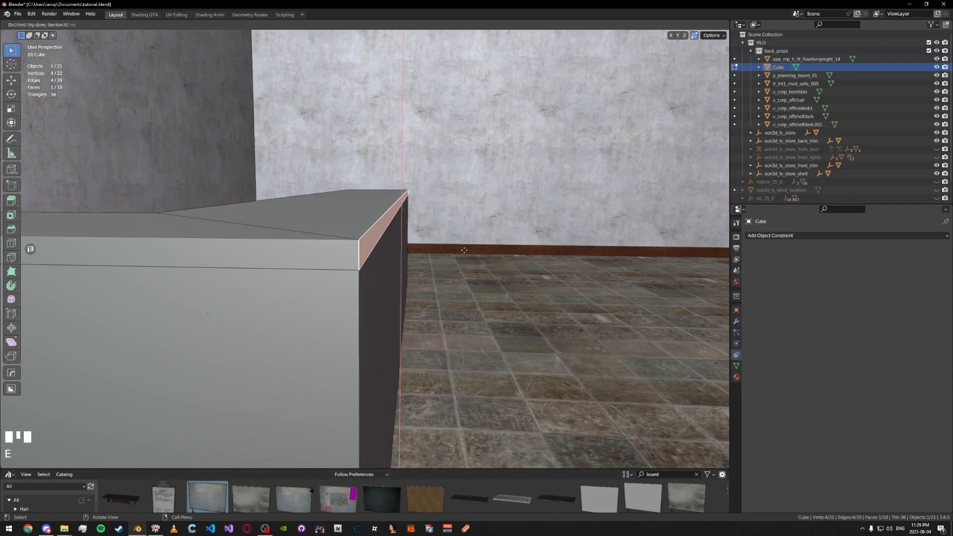
left_click(472, 252)
Extrude the rim faces along the outer side of the counter's short leg, including the adjoining lip end, slightly outward
middle_click_drag(472, 251, 368, 156)
left_click(408, 243)
left_click(433, 227, "shift")
left_click(426, 217)
left_click(410, 241, "shift")
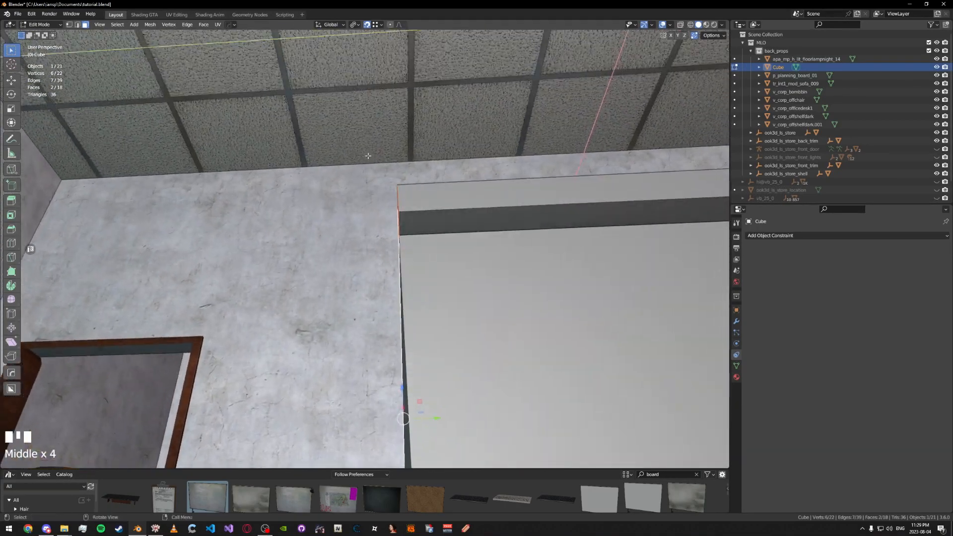
left_click(347, 156)
middle_click_drag(347, 155, 420, 304)
Slide the surplus lip edge beside the counter's outer L corner toward the corner to merge it
key("Tab")
left_click(422, 351)
left_click(391, 259)
key("g")
key("Escape")
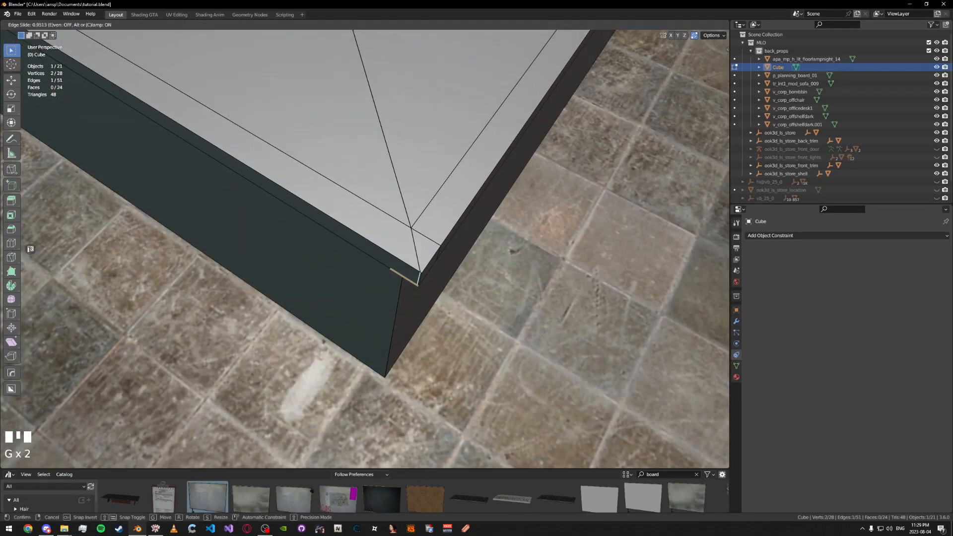
left_click(598, 312)
Slide the other surplus edge at the outer L corner into the corner so both lip strips meet
middle_click_drag(598, 312, 497, 288)
key("g")
key("g")
left_click(596, 323)
left_click(415, 273)
left_click(407, 269)
key("g")
key("g")
key("g")
From the top view, move the lip's outer corner edge about 0.0065 m along X and try adjusting it along Y
middle_click_drag(201, 257, 435, 186)
left_click(312, 218)
left_click(313, 217)
scroll(347, 221, "up", 2)
scroll(408, 265, "up", 4)
key("g")
key("g")
right_click(437, 189)
key("g")
key("x")
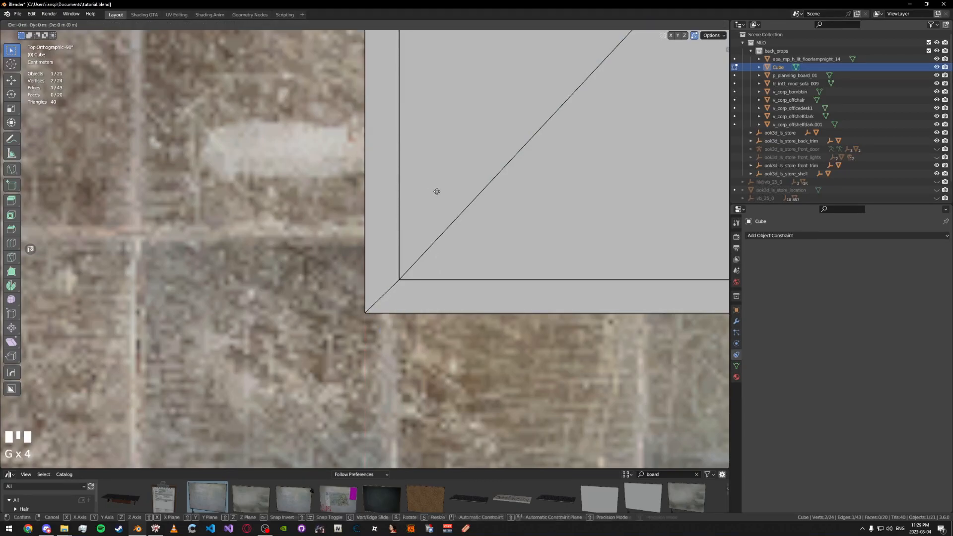
left_click(438, 193)
key("g")
key("y")
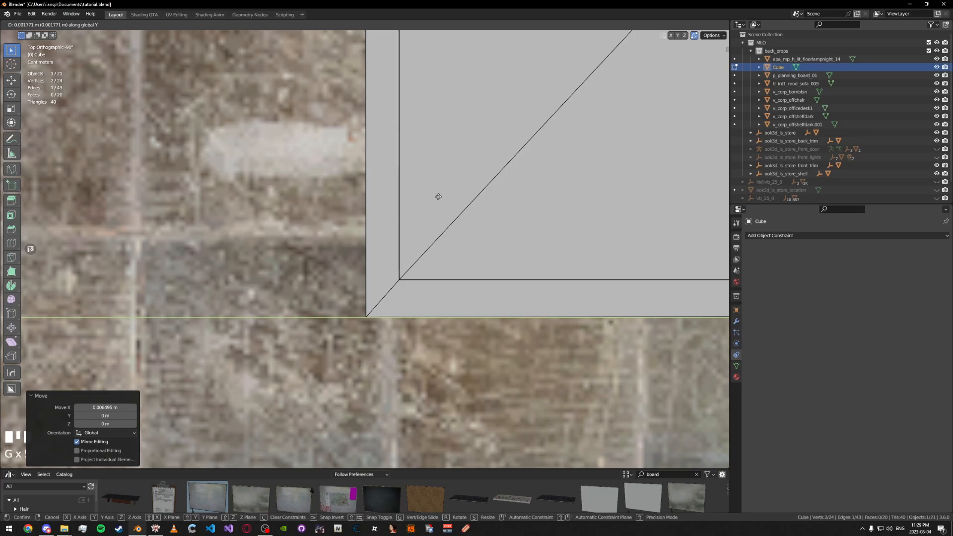
right_click(437, 196)
Leave mesh editing and save the file
key("Tab")
middle_click_drag(437, 196, 389, 156)
key("ctrl+s")
Extrude the two rim faces at the long leg's free end about 0.034 m along Y and adjust their position along Y
middle_click(401, 167, "alt")
key("Tab")
left_click(306, 195)
scroll(338, 188, "up", 6)
key("e")
left_click(379, 183)
key("g")
key("y")
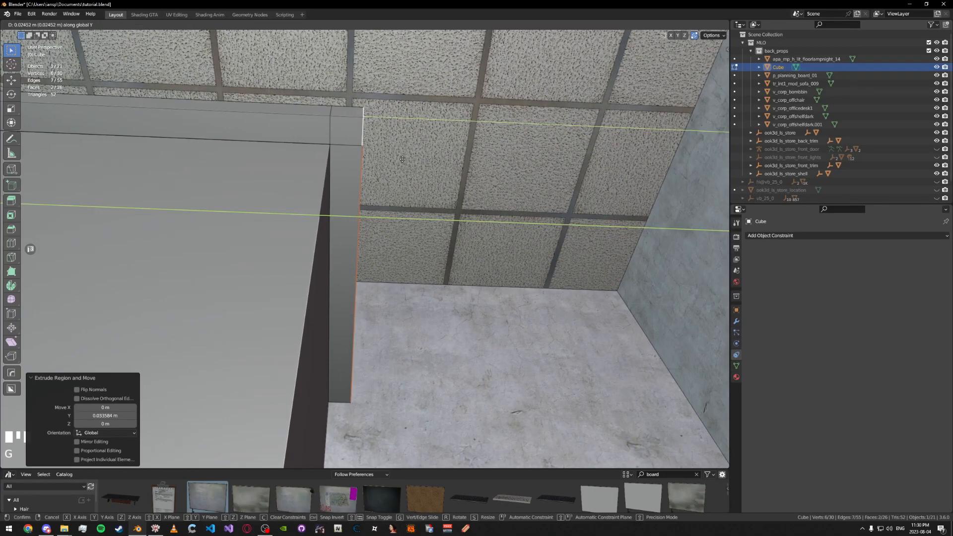
left_click(403, 160)
Slide the surplus edge at the free end's outer corner toward the corner to merge it into the lip
middle_click_drag(400, 159, 263, 229)
key("Tab")
key("Tab")
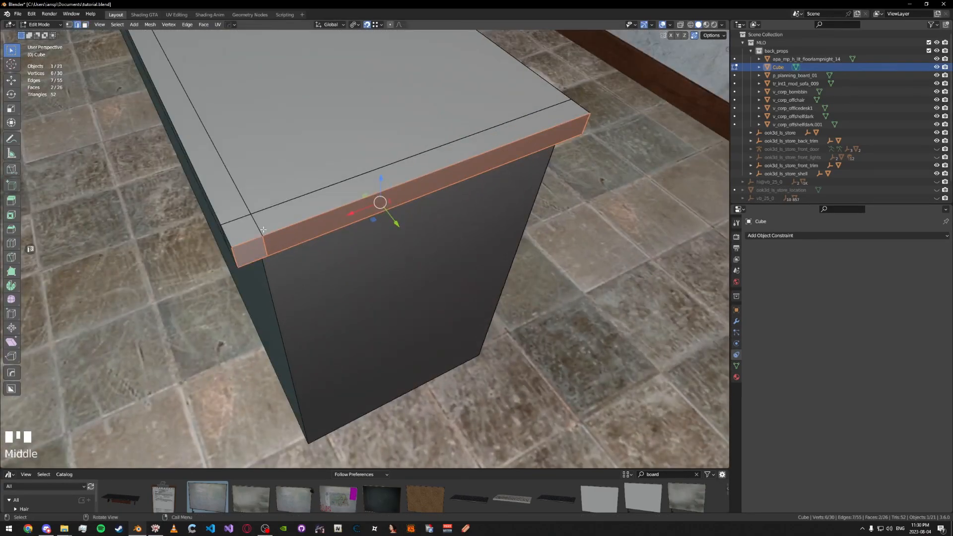
left_click(263, 229)
scroll(269, 238, "down", 2)
scroll(298, 247, "down", 5)
left_click(403, 159)
middle_click_drag(403, 159, 340, 266)
left_click(325, 258)
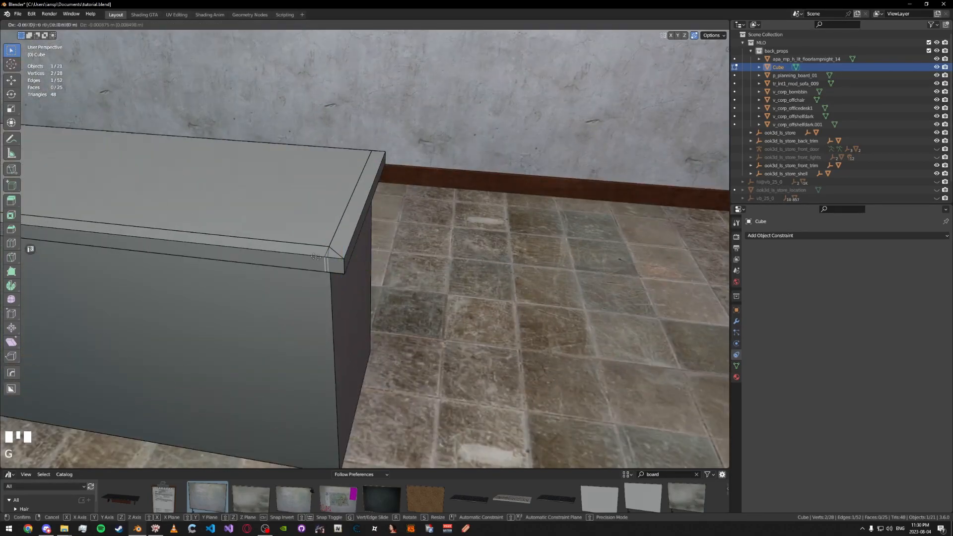
left_click(359, 264)
Save the file with the updated counter lip
middle_click_drag(360, 264, 298, 214)
key("Tab")
key("ctrl+s")
key("Tab")
middle_click_drag(397, 223, 370, 214)
key("Tab")
key("Tab")
mouse_move(381, 166)
middle_mouse_down()
mouse_move(390, 178)
mouse_move(392, 153)
middle_mouse_up()
key("Tab")
middle_click_drag(448, 375, 347, 209)
Extrude the two rim faces along the long leg's inner side by about -0.028 m along X
scroll(291, 217, "down", 8)
scroll(400, 187, "up", 3)
middle_click_drag(400, 187, 377, 216)
middle_click(437, 176, "alt")
scroll(437, 176, "down", 10)
middle_click(324, 264, "alt")
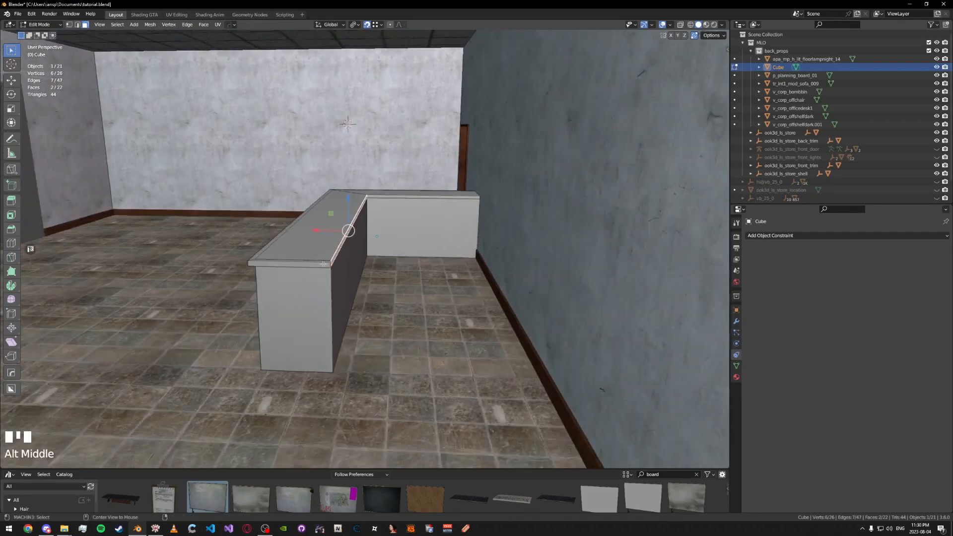
middle_click_drag(324, 264, 338, 141)
key("e")
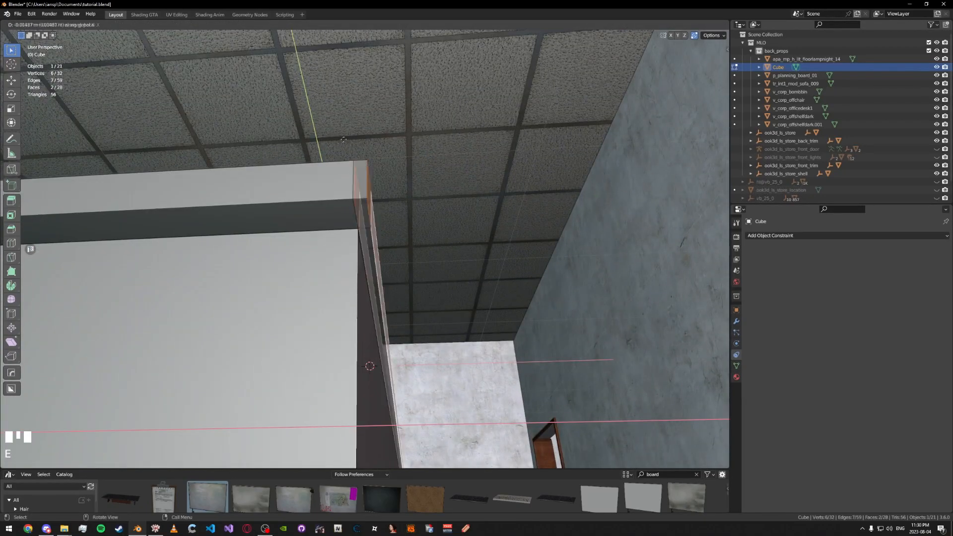
left_click(347, 140)
Examine the edges where the new lip meets the counter's inner corner, including in wireframe
middle_click_drag(348, 139, 466, 169)
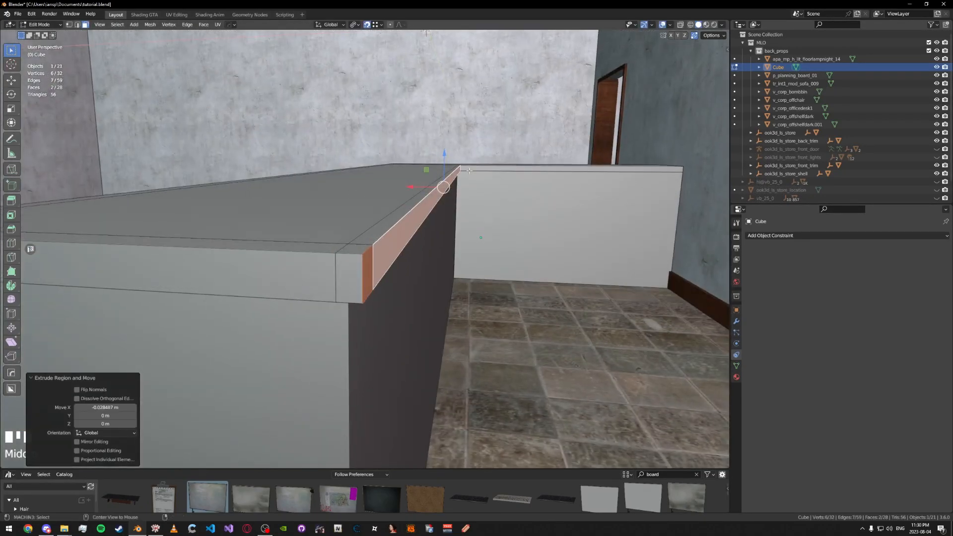
scroll(466, 169, "up", 4)
middle_click_drag(408, 199, 339, 227)
key("2")
left_click(339, 227)
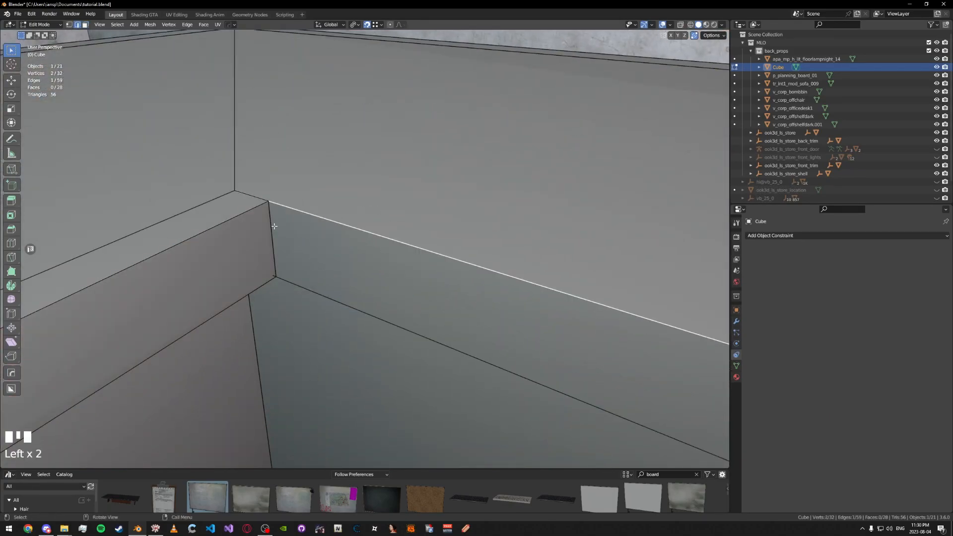
left_click(271, 233)
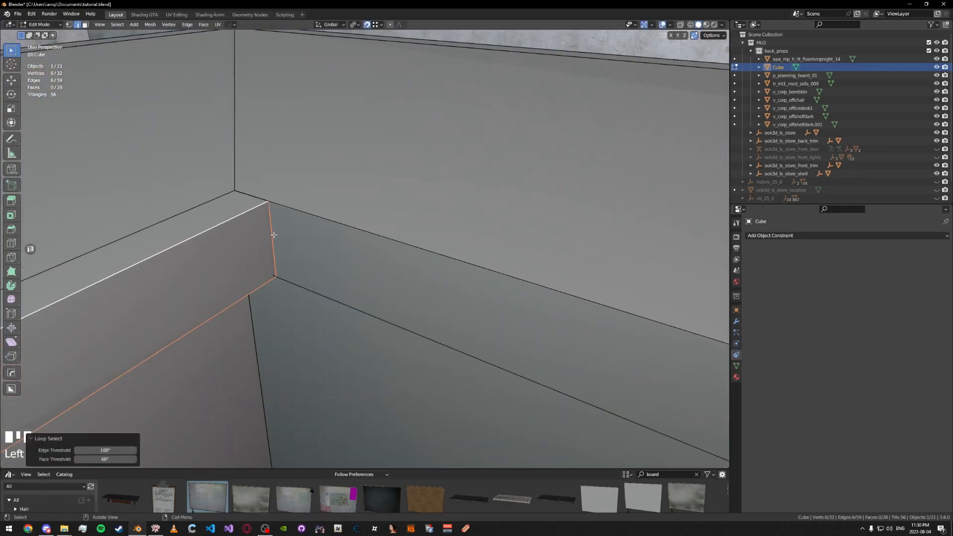
key("z")
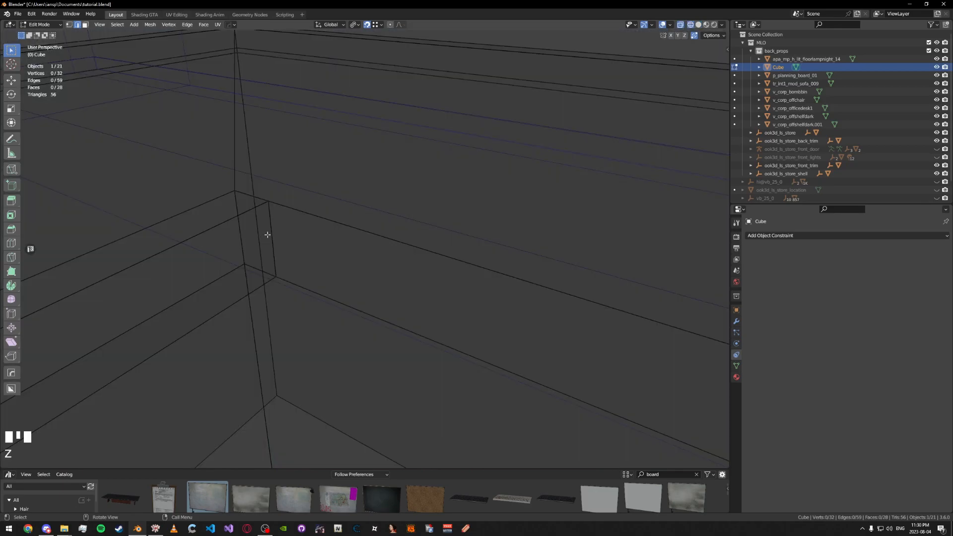
left_click(279, 290)
Extrude the rim face along the short leg's inner side about 0.036 m along Y
scroll(331, 215, "down", 2)
mouse_move(330, 215)
middle_mouse_down()
mouse_move(299, 200)
mouse_move(318, 170)
mouse_move(383, 159)
middle_mouse_up()
scroll(299, 200, "down", 2)
left_click(496, 237)
middle_click_drag(496, 237, 306, 186)
key("e")
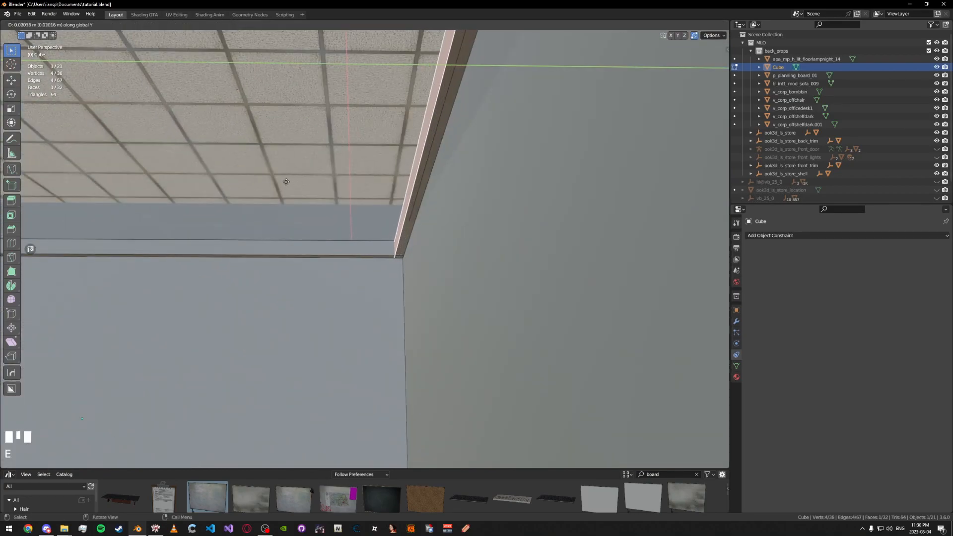
left_click(283, 181)
Try adding a loop cut across the short leg beside the counter's inner corner
middle_click_drag(283, 181, 323, 263)
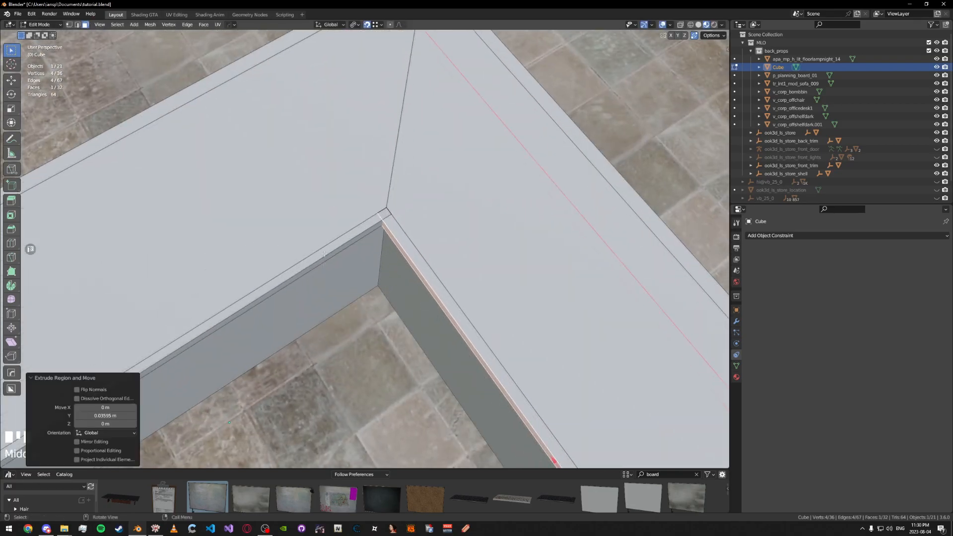
middle_click(377, 203, "alt")
middle_click_drag(377, 202, 443, 290)
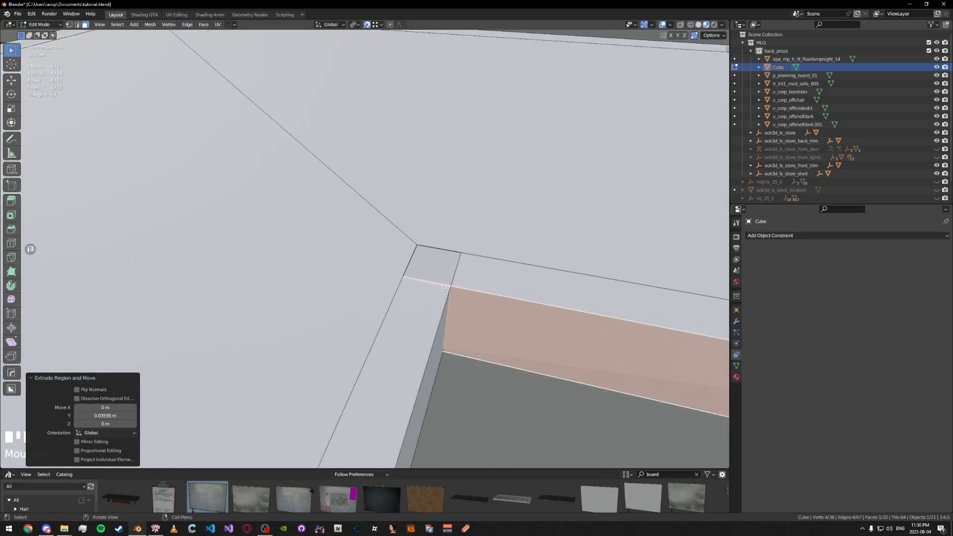
scroll(453, 277, "down", 2)
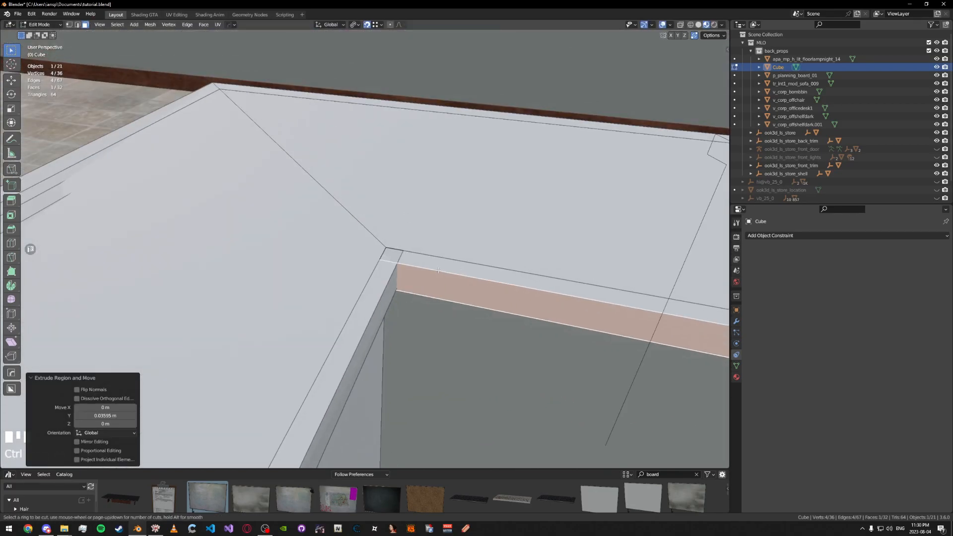
left_click(438, 270)
left_click(405, 253)
key("ctrl+Tab")
left_click(403, 265)
key("Tab")
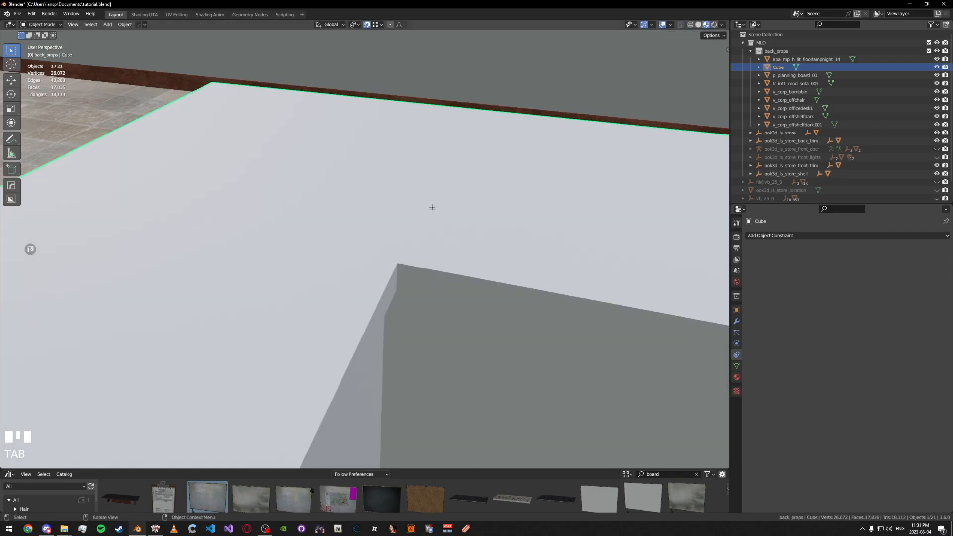
scroll(440, 219, "down", 2)
key("ctrl+Tab")
middle_click_drag(472, 227, 558, 224)
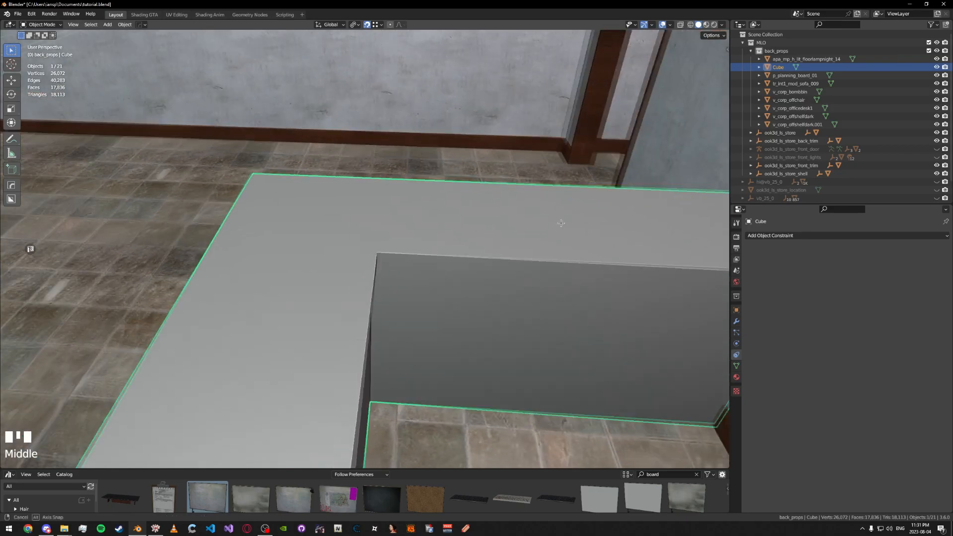
key("Tab")
Undo the loop cut attempt on the short leg and return the viewport to solid shading
key("ctrl+z")
key("ctrl+z")
key("ctrl+z")
key("ctrl+z")
key("ctrl+z")
key("ctrl+z")
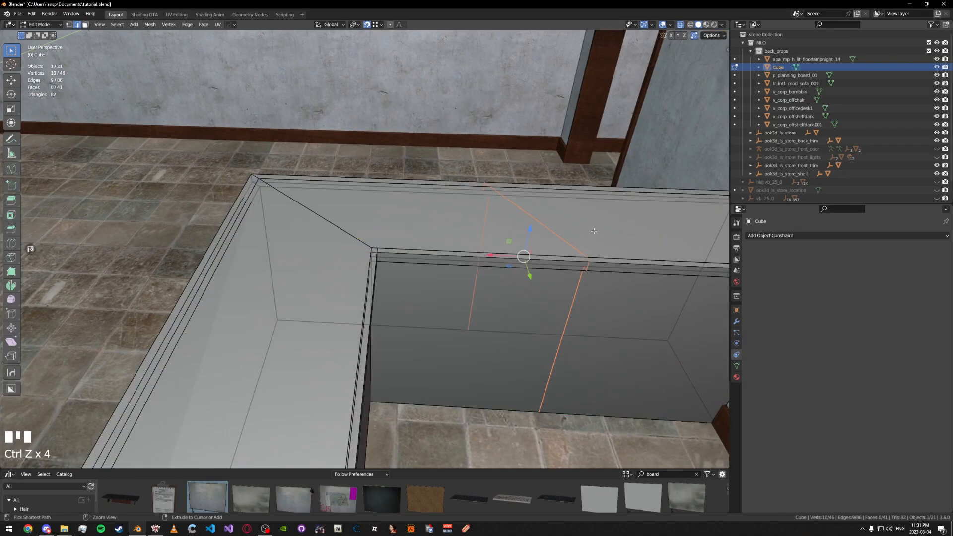
key("z")
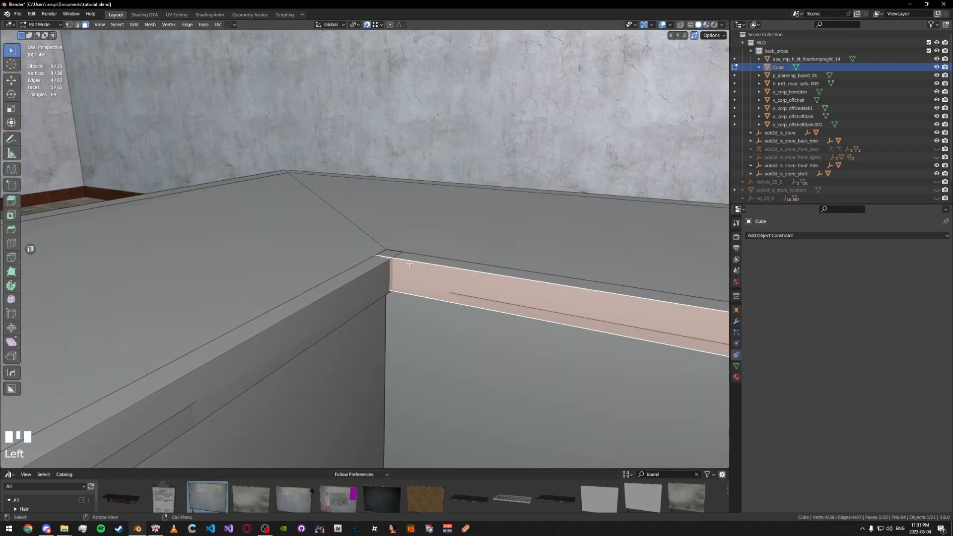
middle_click_drag(447, 238, 379, 215, "shift")
key("k")
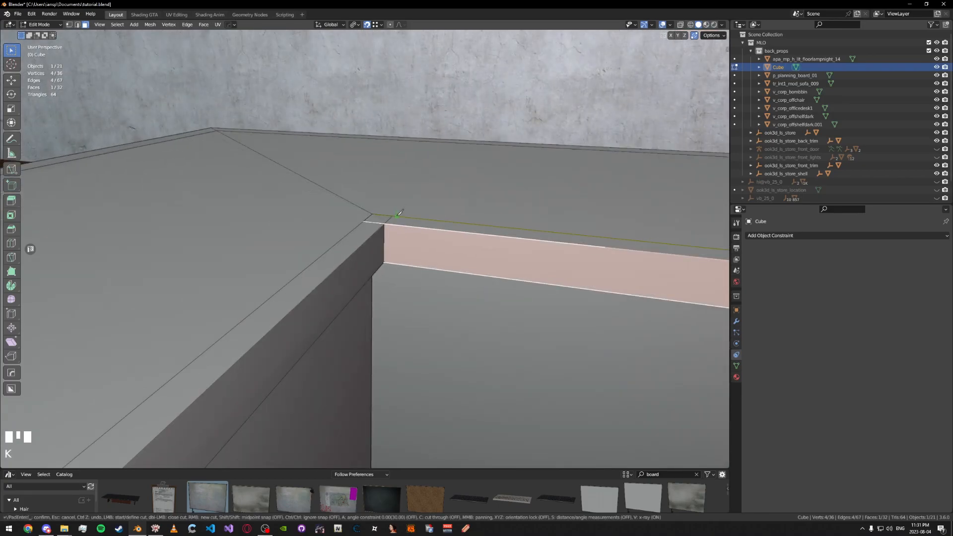
right_click(391, 227)
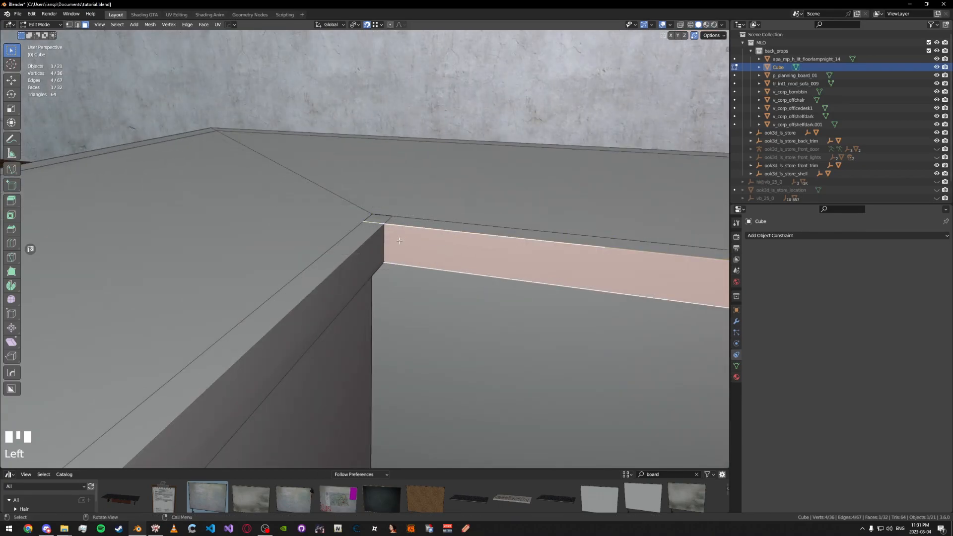
Add a loop cut across the short leg and slide it close to the counter's inner corner
scroll(404, 237, "down", 6)
middle_click_drag(404, 238, 392, 246)
key("ctrl+r")
left_click(390, 247)
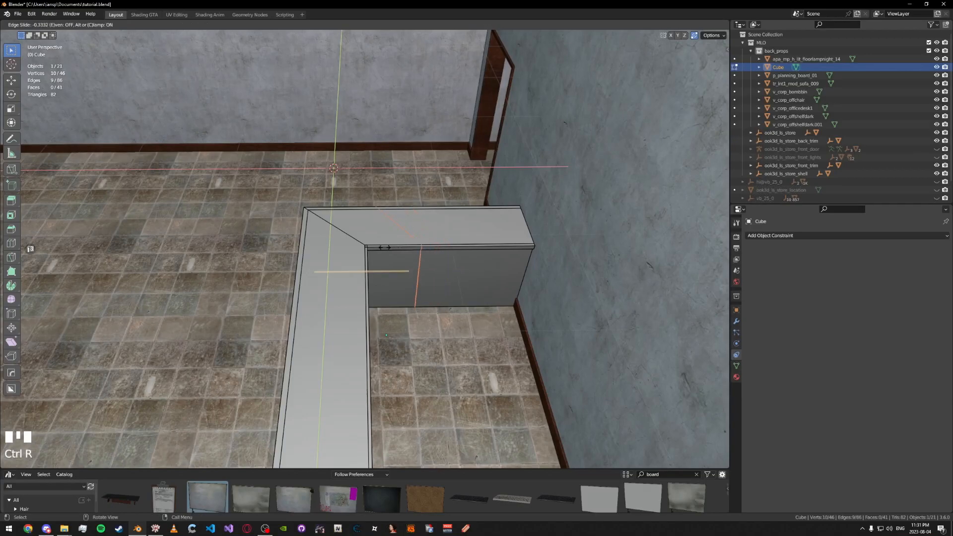
left_click(365, 244)
Slide the loop cut's edges on the short leg's inner side into the inner corner so they merge
scroll(403, 262, "up", 1)
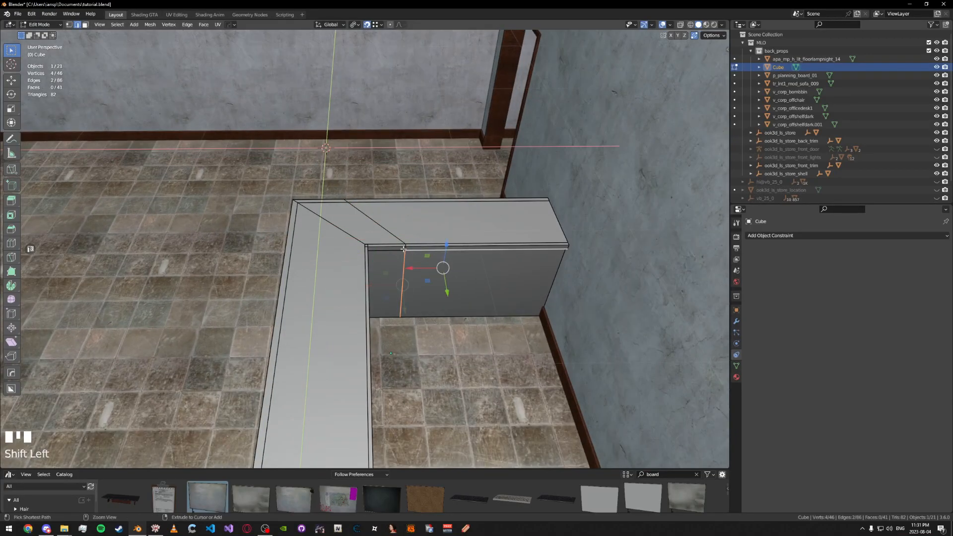
left_click(403, 250, "shift")
middle_click(404, 249, "alt")
scroll(367, 248, "up", 5)
middle_click_drag(368, 243, 239, 240, "shift")
key("g")
key("g")
left_click(365, 256)
Add a loop cut across the long leg and place it near the inner corner
key("3")
left_click(370, 288)
scroll(328, 249, "down", 5)
scroll(247, 243, "up", 3, "shift")
scroll(247, 243, "down", 3)
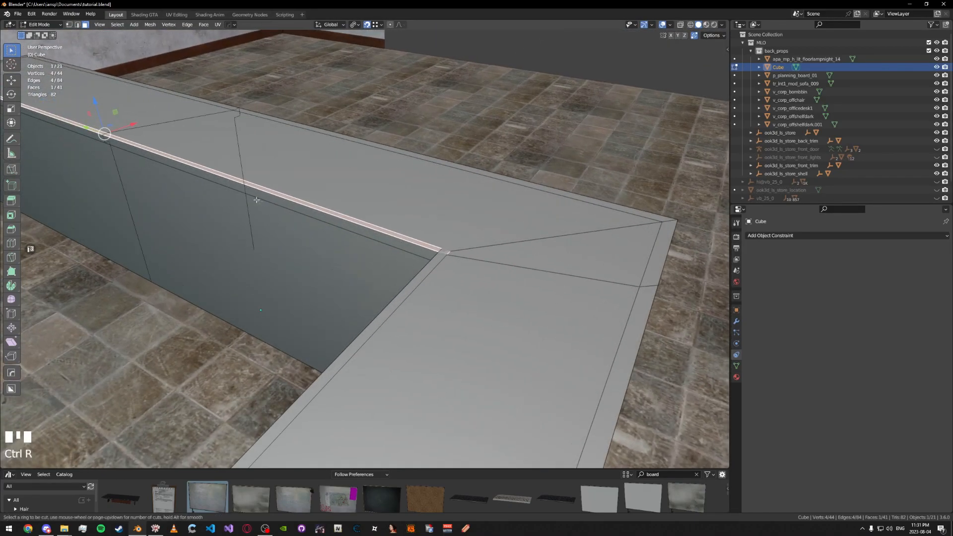
key("ctrl+r")
left_click(286, 298)
left_click(354, 278)
Slide the long leg's new inner-side edges into the inner corner so they merge
key("Tab")
left_click(347, 219)
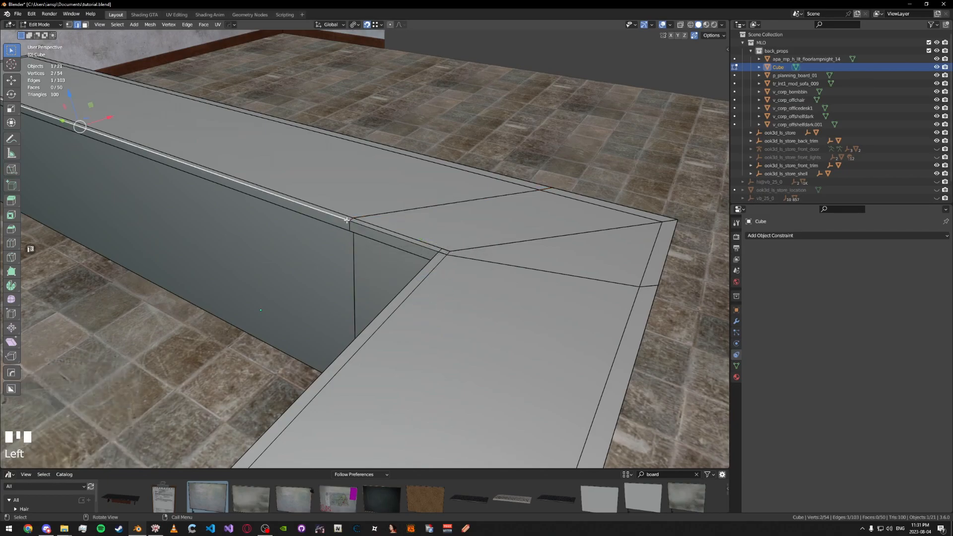
middle_click_drag(352, 243, 343, 219)
key("g")
key("g")
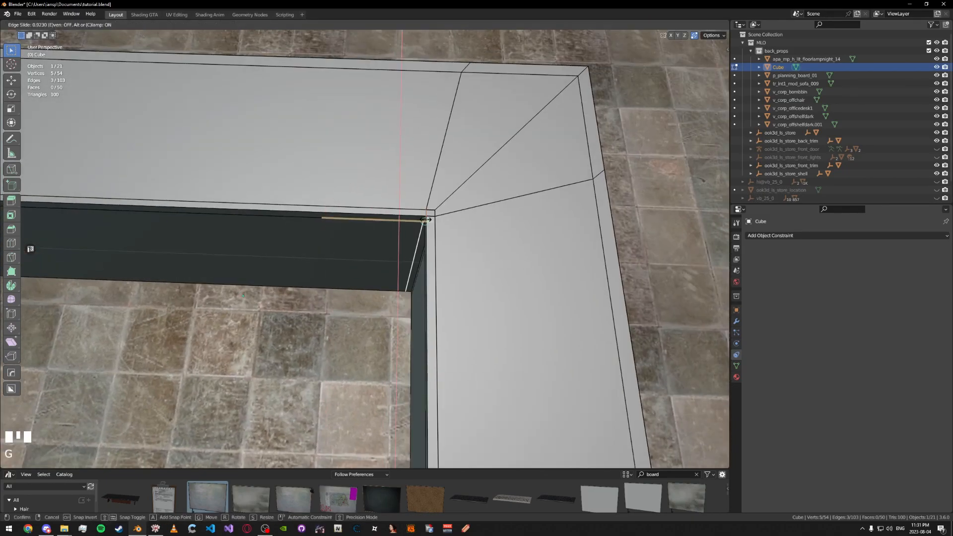
left_click(419, 219)
Delete the small square face on top of the lip at the inner corner
scroll(419, 219, "up", 3)
middle_click_drag(419, 219, 378, 238)
key("Tab")
left_click(390, 237)
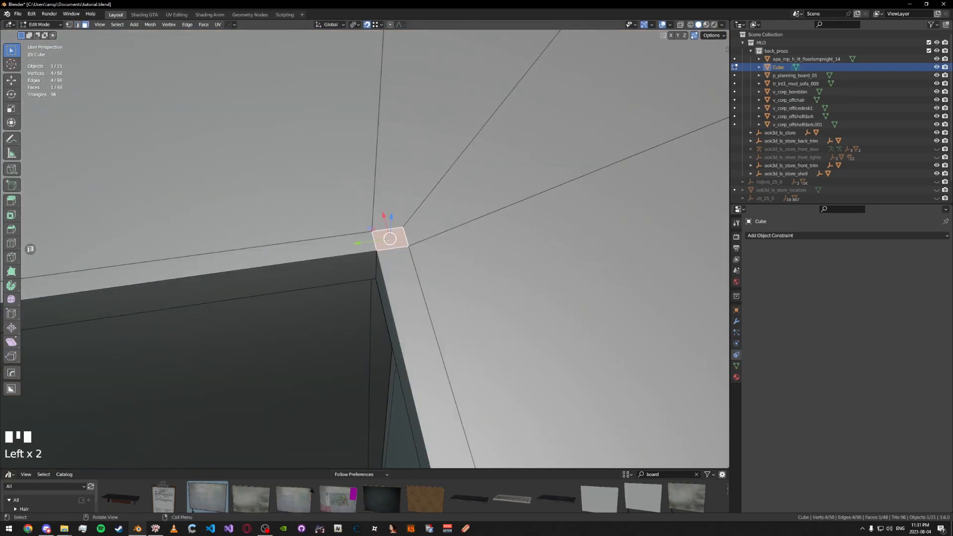
right_click(358, 298)
left_click(375, 403)
scroll(384, 247, "up", 7)
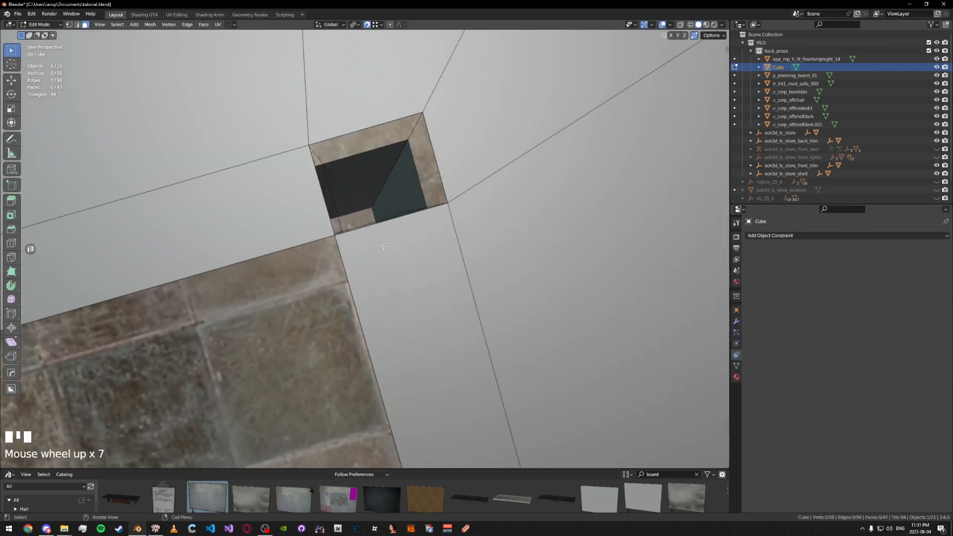
Turn off backface culling and fill the square gap under the lip at the counter's inner corner with a face
left_click(722, 24)
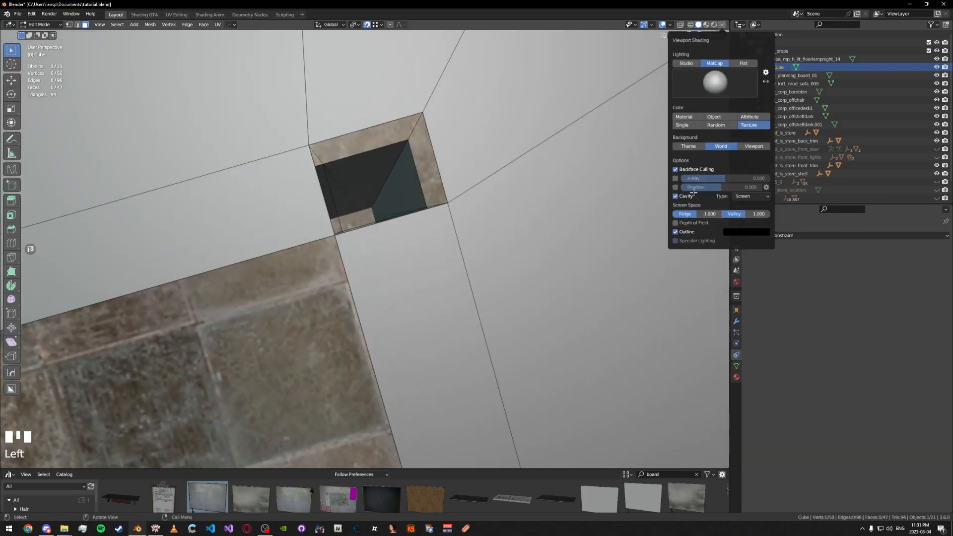
left_click(677, 169)
middle_click_drag(447, 208, 504, 214)
scroll(439, 181, "up", 5)
scroll(504, 215, "up", 3)
left_click(422, 278, "shift")
right_click(404, 300)
left_click(405, 300)
middle_click_drag(404, 300, 504, 270)
left_click(323, 298)
left_click(412, 305)
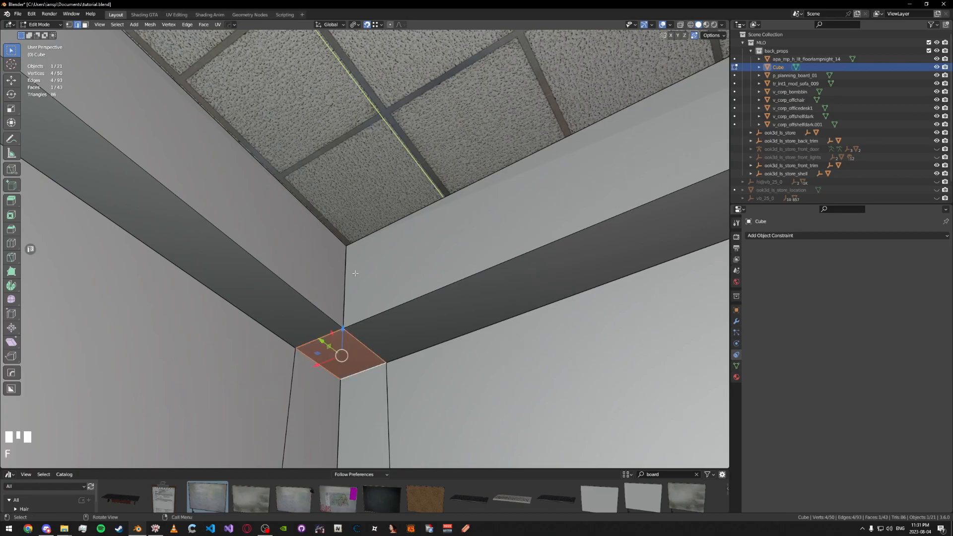
Fill the square hole on top of the lip at the inner corner with a face and save the file
scroll(355, 273, "down", 3)
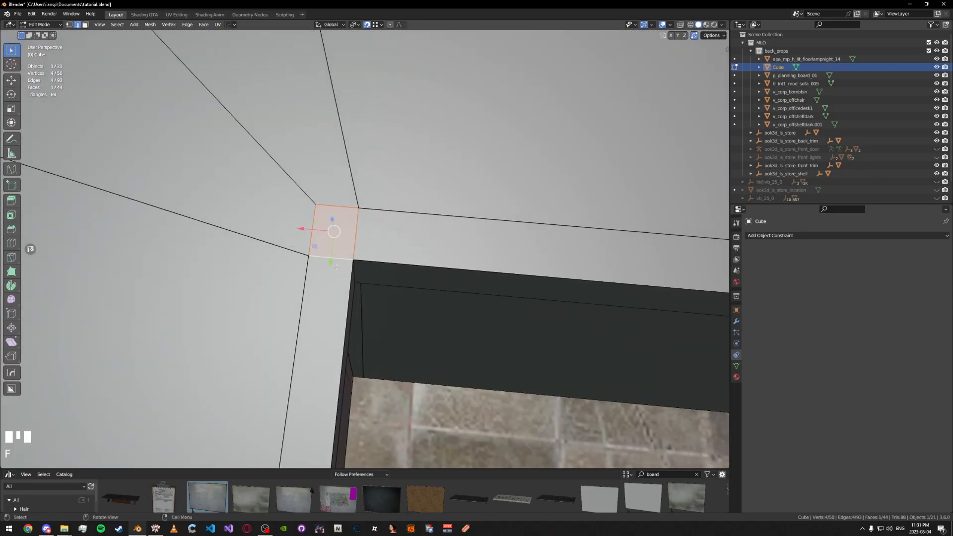
key("Tab")
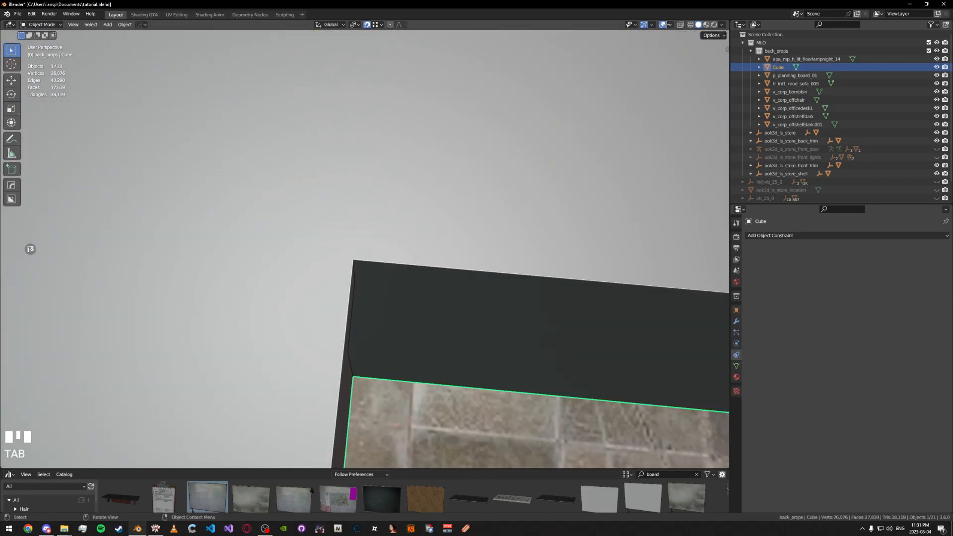
key("ctrl+s")
middle_click_drag(369, 215, 355, 183)
key("ctrl+s")
middle_click_drag(355, 184, 374, 216)
middle_click_drag(322, 233, 328, 196, "shift")
scroll(325, 194, "up", 3)
scroll(326, 195, "up", 2)
key("ctrl+s")
Try to slide the extra vertex on the long leg's front lip edge into the outer corner
scroll(387, 197, "up", 2)
key("Tab")
left_click(328, 224)
middle_click_drag(318, 218, 377, 224)
key("Tab")
scroll(351, 232, "up", 3)
left_click(368, 177)
left_click(370, 177, "shift")
key("Tab")
key("Tab")
left_click(267, 170)
left_click(370, 182)
left_click(370, 175)
key("g")
key("g")
left_click(238, 179)
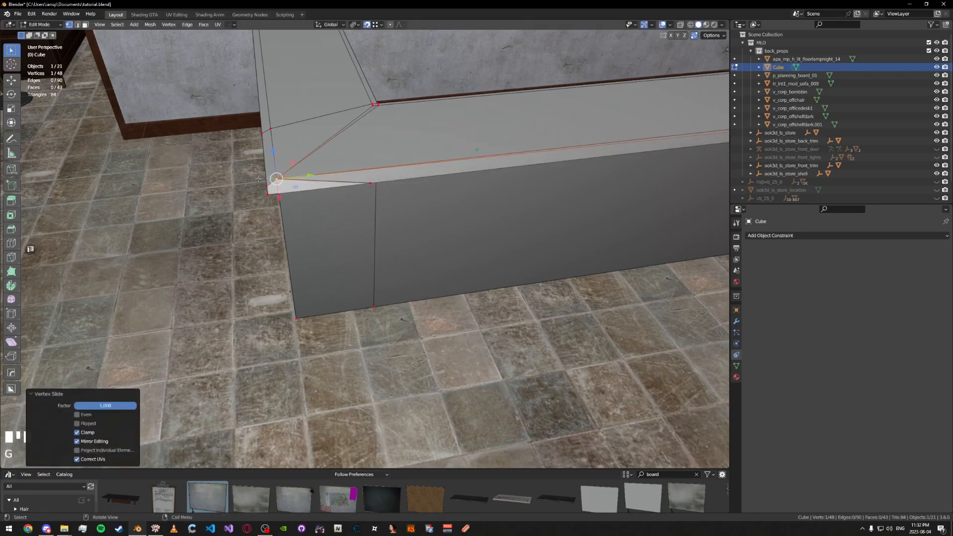
key("ctrl+z")
Slide the extra vertices on the upper and lower front lip edges of the long leg into the outer corner
key("g")
key("g")
left_click(132, 201)
left_click(372, 185)
key("g")
key("g")
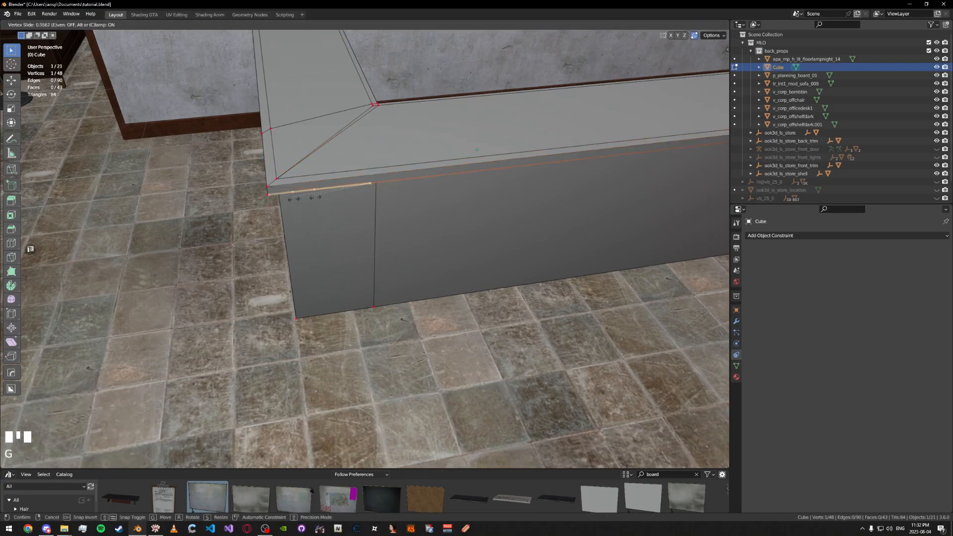
left_click(268, 196)
Slide the long leg's extra vertices under the lip and at the floor into the outer corner so they merge
middle_click_drag(375, 197, 379, 136)
left_click(375, 132)
key("g")
key("g")
left_click(284, 122)
left_click(375, 297)
key("g")
key("g")
left_click(285, 297)
Slide the extra upper lip vertices on the short leg's outer side into the outer corner
middle_click_drag(284, 296, 298, 201)
left_click(293, 194)
key("g")
key("g")
left_click(394, 257)
left_click(291, 206)
key("g")
key("g")
left_click(403, 257)
Slide the extra vertex on the lower lip edge of the short leg's outer side into the outer corner
left_click(296, 215)
key("g")
key("g")
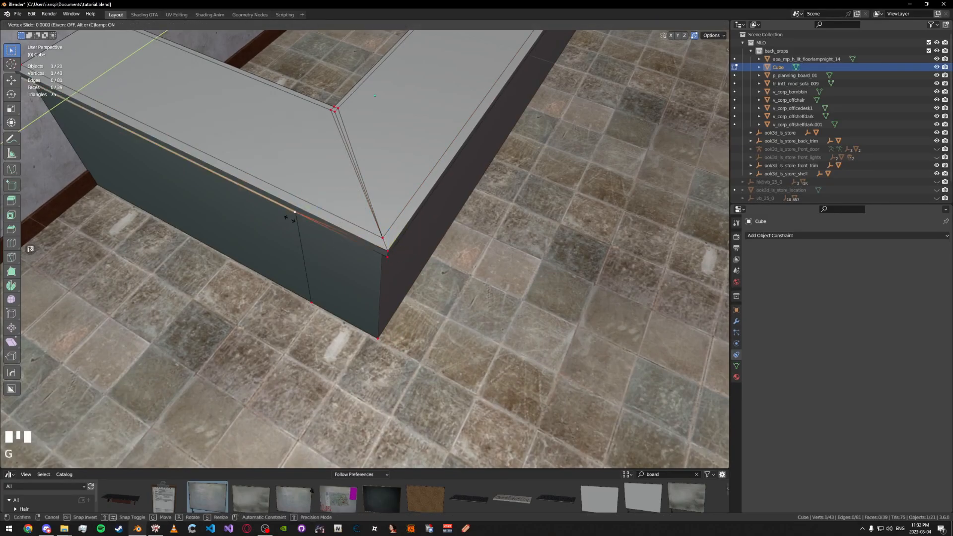
left_click(409, 265)
middle_click_drag(397, 268, 369, 240)
left_click(298, 176)
middle_click_drag(298, 176, 296, 165)
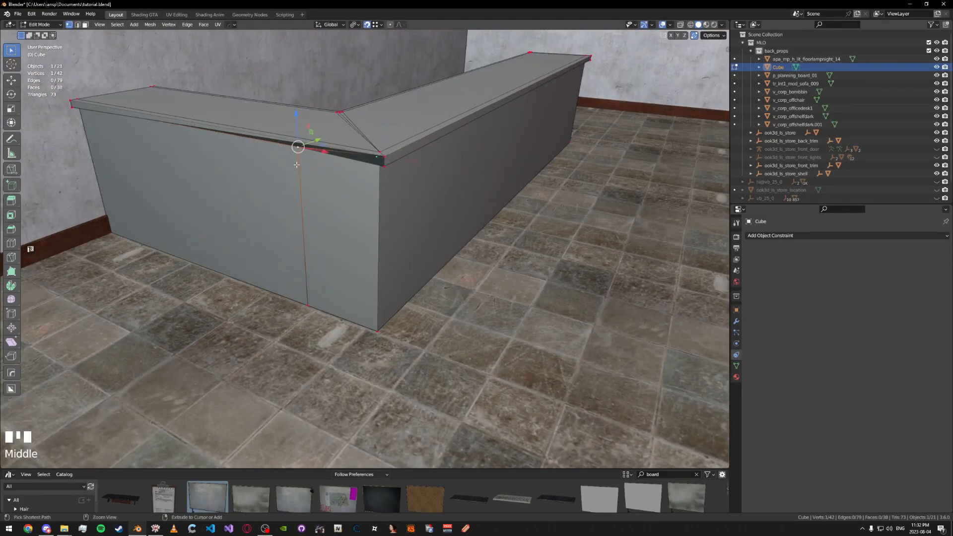
key("g")
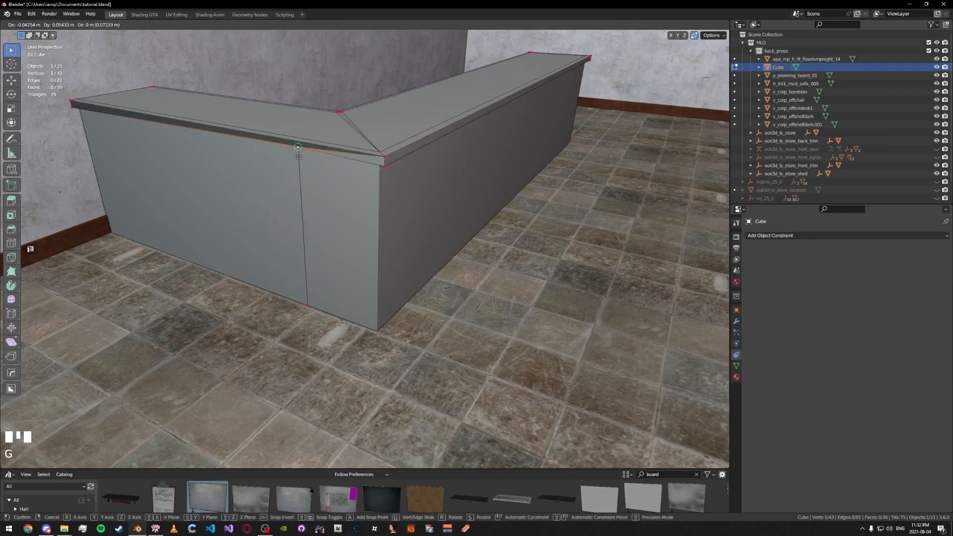
left_click(432, 210)
Slide the short leg's extra vertices under the lip and at the floor into the outer corner so they merge
middle_click_drag(415, 210, 408, 182)
left_click(302, 130)
key("g")
key("g")
left_click(384, 160)
left_click(310, 306)
key("g")
key("g")
left_click(420, 327)
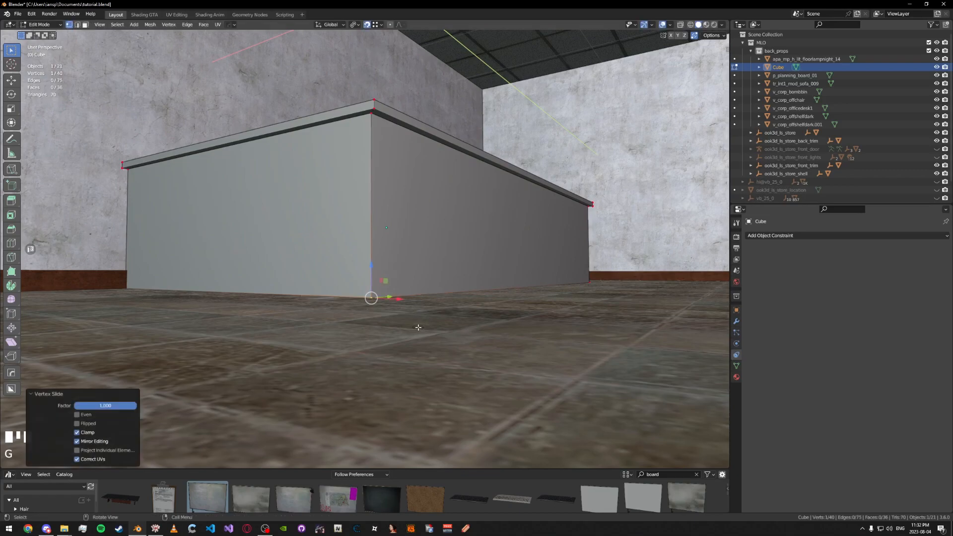
Connect the opposite corner vertices of the square under the lip at the inner corner with a diagonal edge
middle_click_drag(419, 328, 407, 382)
key("Tab")
key("Tab")
key("Tab")
middle_click_drag(412, 149, 347, 174)
middle_click_drag(347, 173, 341, 144)
middle_click_drag(341, 144, 364, 177, "shift")
middle_click(394, 142, "alt")
middle_click_drag(394, 142, 389, 134)
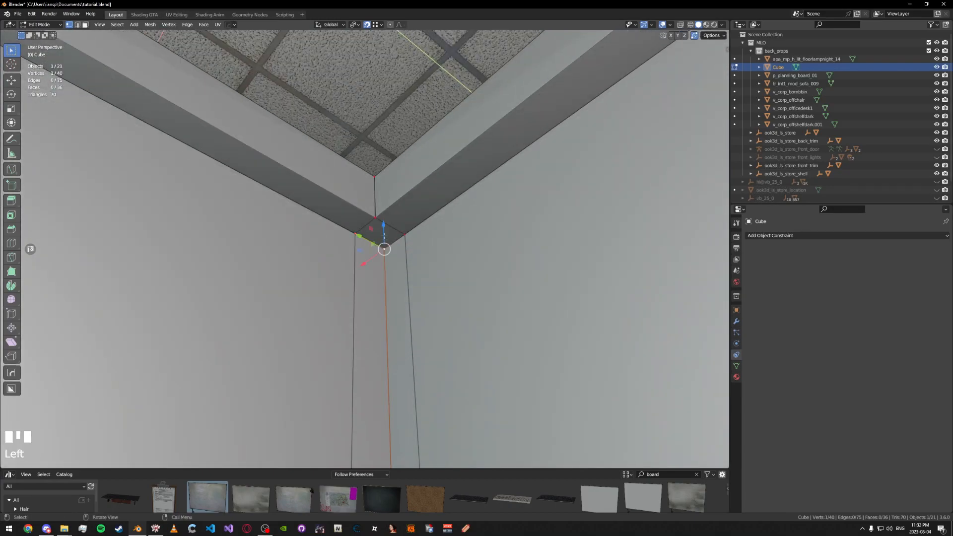
key("j")
Slide the extra vertices beside the inner corner, under the lip and at the floor on both legs, into that corner
middle_click_drag(385, 213, 392, 201)
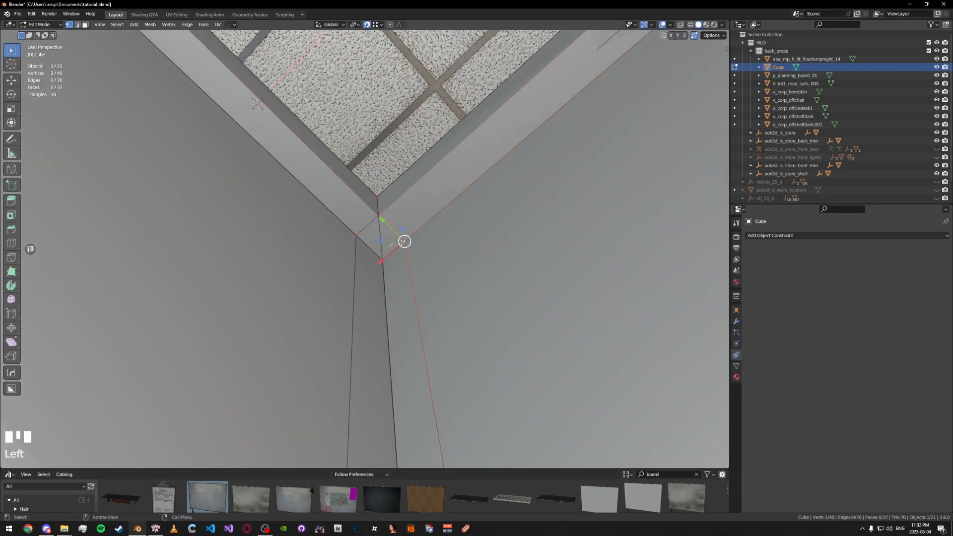
left_click(356, 269)
middle_click_drag(377, 263, 386, 94)
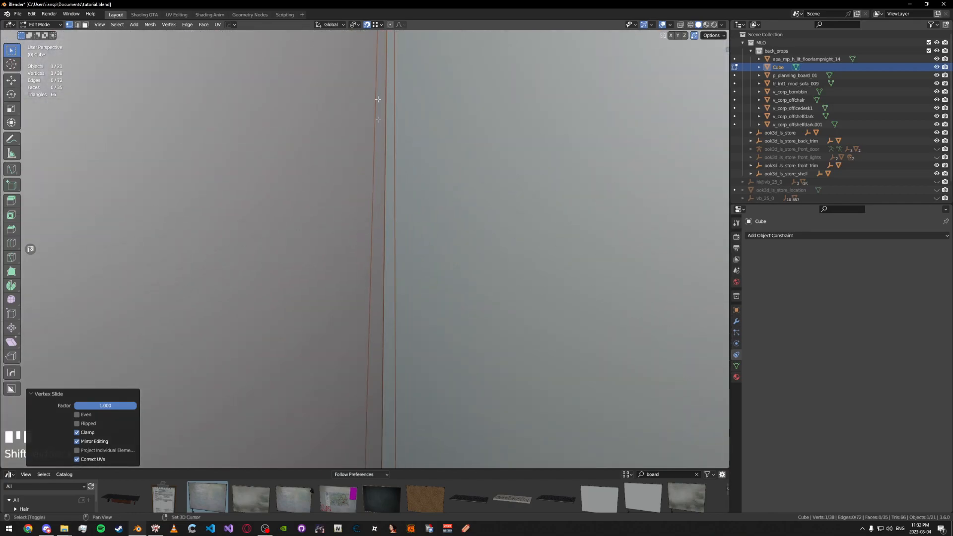
left_click(363, 440)
key("g")
key("g")
left_click(382, 429)
left_click(395, 438)
key("g")
key("g")
left_click(382, 430)
Inspect the cleaned-up counter from several sides and save the file
middle_click_drag(343, 320, 442, 289)
scroll(443, 290, "down", 5)
middle_click_drag(447, 199, 511, 285, "shift")
scroll(511, 285, "up", 5)
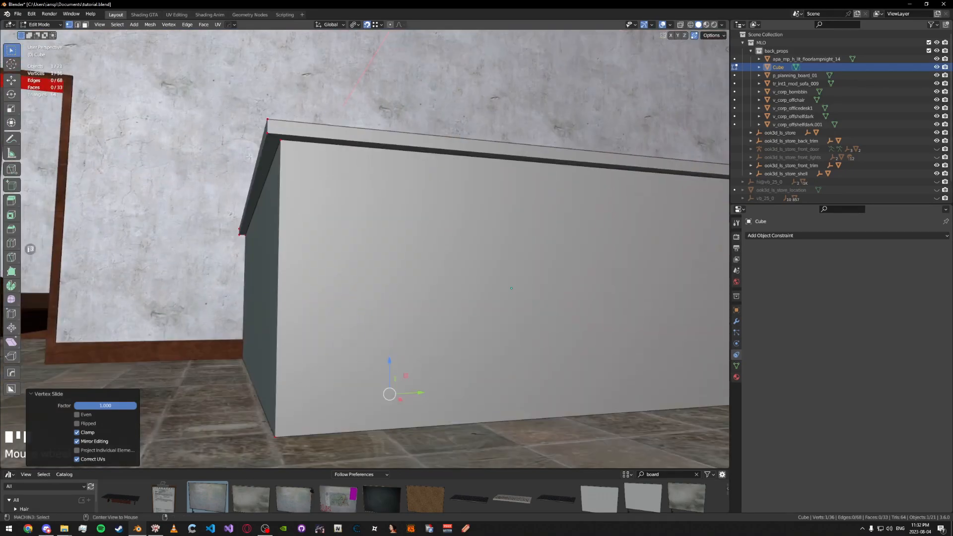
scroll(378, 190, "down", 5)
key("Tab")
key("ctrl+s")
middle_click_drag(638, 341, 329, 195)
scroll(373, 312, "up", 3)
key("ctrl+s")
key("ctrl+s")
key("Tab")
right_click(460, 267)
middle_click_drag(461, 267, 428, 176)
scroll(428, 175, "up", 2)
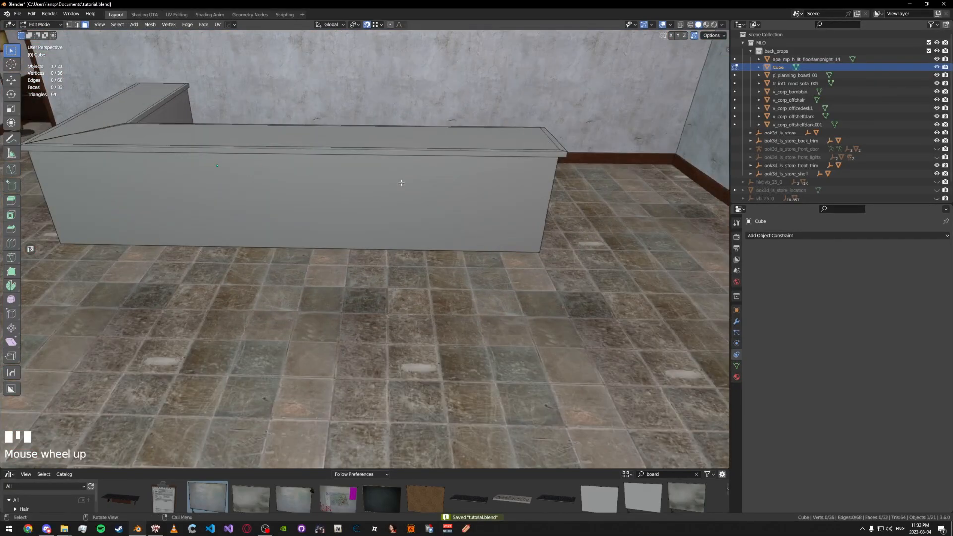
scroll(401, 183, "down", 2)
middle_click_drag(401, 182, 420, 177, "shift")
key("ctrl+s")
key("Tab")
key("ctrl+s")
key("Tab")
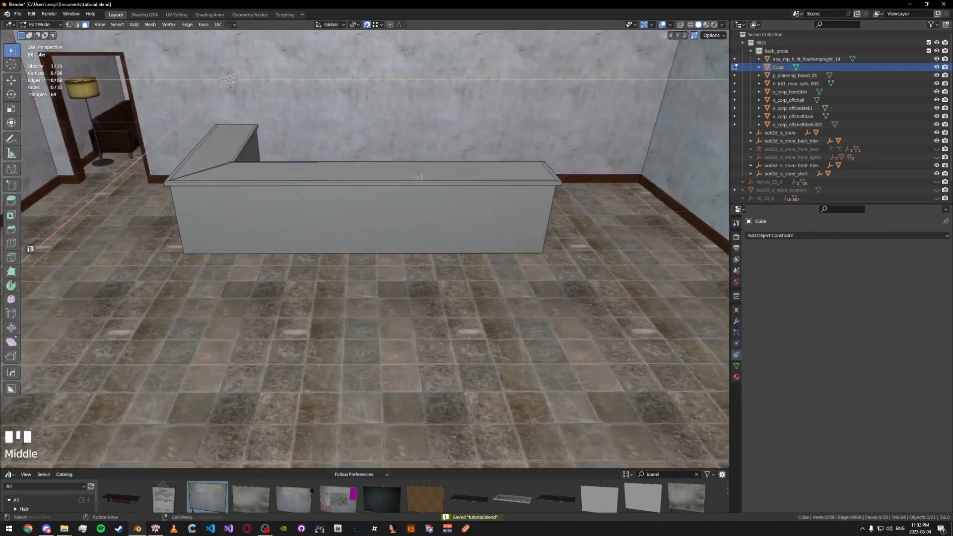
Add a loop cut across the counter's long leg and straighten it by scaling it along Y
left_click(374, 213)
right_click(375, 209)
key("s")
key("y")
key("Return")
Move the new edge loop along Y until it sits close to the long leg's free end
mouse_move(380, 186)
middle_mouse_down()
mouse_move(421, 224)
mouse_move(389, 191)
mouse_move(283, 273)
mouse_move(329, 303)
mouse_move(354, 224)
mouse_move(383, 207)
mouse_move(377, 197)
middle_mouse_up()
key("g")
key("y")
left_click(527, 273)
scroll(436, 204, "up", 3)
scroll(318, 285, "down", 2)
scroll(355, 217, "down", 2)
key("g")
key("y")
left_click(351, 221)
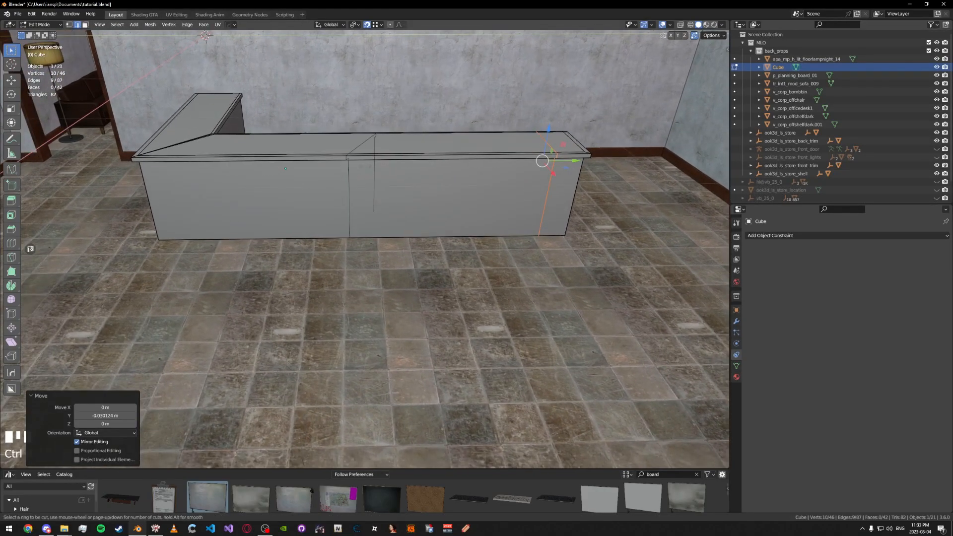
Add a second loop cut across the long leg and flatten it by scaling to 0 along Y
left_click(366, 164)
right_click(366, 164)
key("s")
key("y")
key("0")
left_click(366, 164)
Move the second edge loop about 1.8 m along negative Y until it sits near the counter's inner corner
middle_click_drag(368, 158, 431, 157, "shift")
key("g")
key("g")
key("g")
key("y")
left_click(180, 192)
middle_click_drag(180, 193, 248, 190, "shift")
key("g")
key("y")
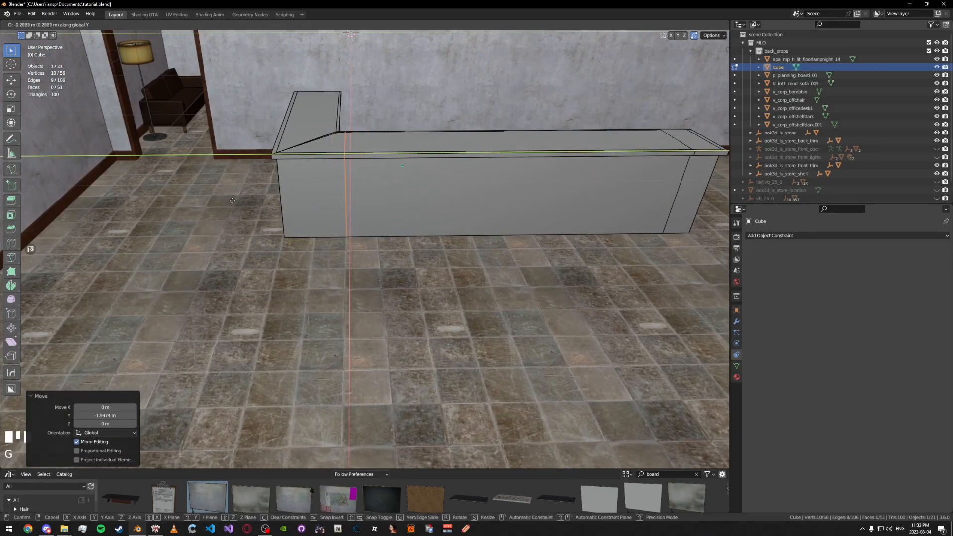
left_click(233, 201)
middle_click_drag(233, 202, 238, 169)
Add a horizontal loop cut around the counter body and slide it down close to the floor, at a factor of about 0.754
key("Tab")
middle_click_drag(437, 187, 308, 191, "shift")
left_click(396, 187)
left_click(397, 194)
scroll(431, 223, "up", 1)
middle_click(427, 209, "alt")
scroll(427, 209, "down", 2)
mouse_move(293, 191)
middle_mouse_down()
mouse_move(338, 196)
mouse_move(327, 182)
mouse_move(288, 205)
middle_mouse_up()
scroll(338, 196, "down", 1)
key("ctrl+r")
right_click(326, 182)
key("ctrl+r")
left_click(285, 218)
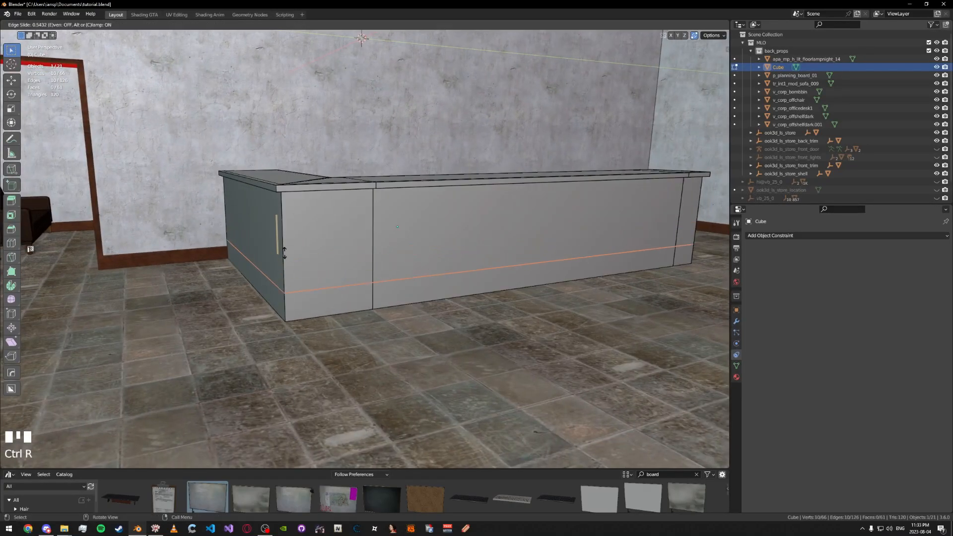
left_click(284, 265)
Add another horizontal loop cut around the counter body and slide it up to just below the countertop lip
middle_click_drag(284, 266, 286, 231)
key("ctrl+r")
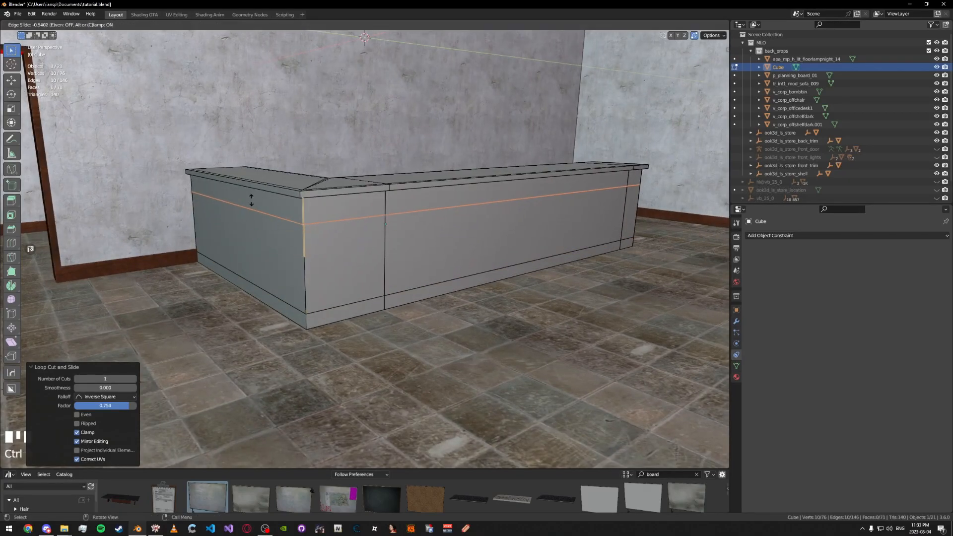
left_click(285, 199)
left_click(286, 199)
middle_click_drag(286, 199, 237, 179)
key("g")
key("g")
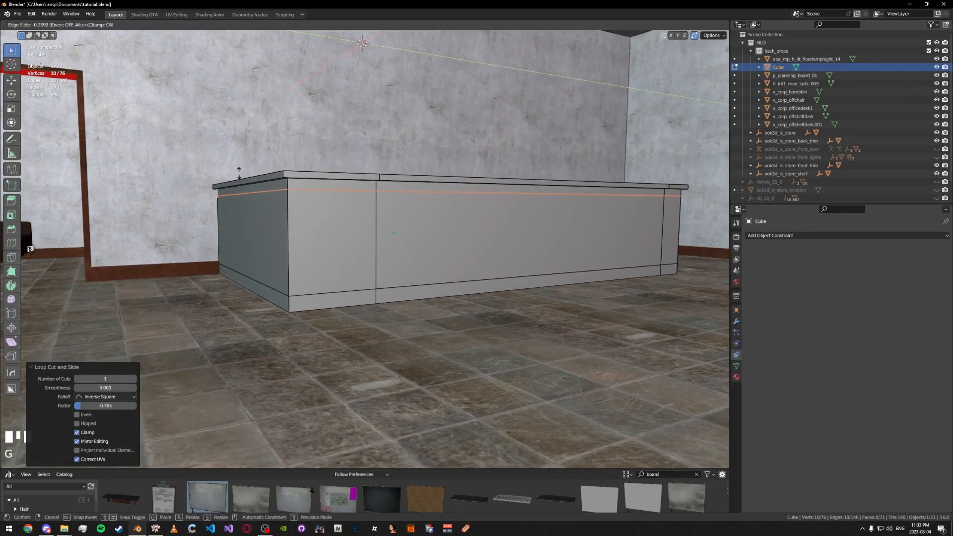
left_click(239, 173)
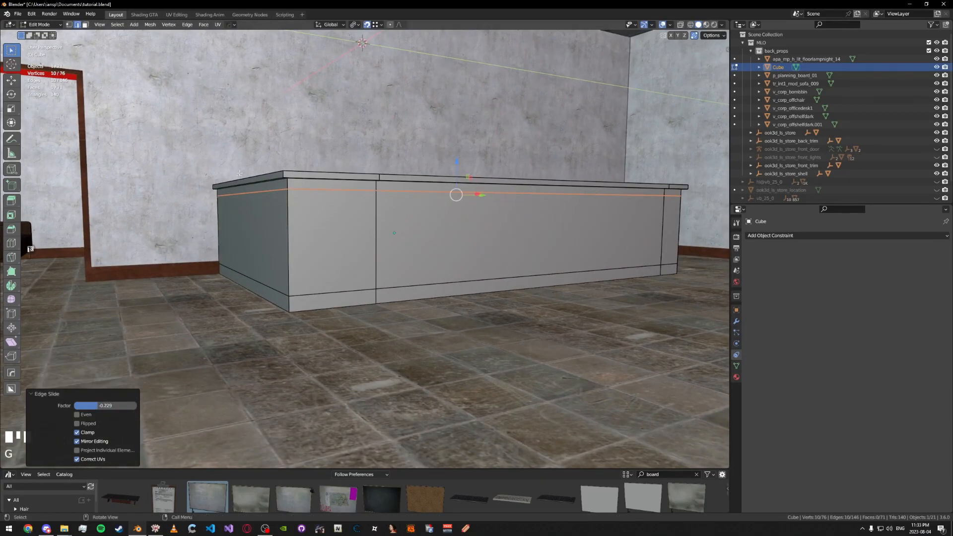
Add a centred horizontal loop cut between the two loops, bevel it 0.0408 m wide with one segment, and save the file
left_click(272, 234)
left_click(272, 234)
middle_click_drag(273, 234, 284, 227)
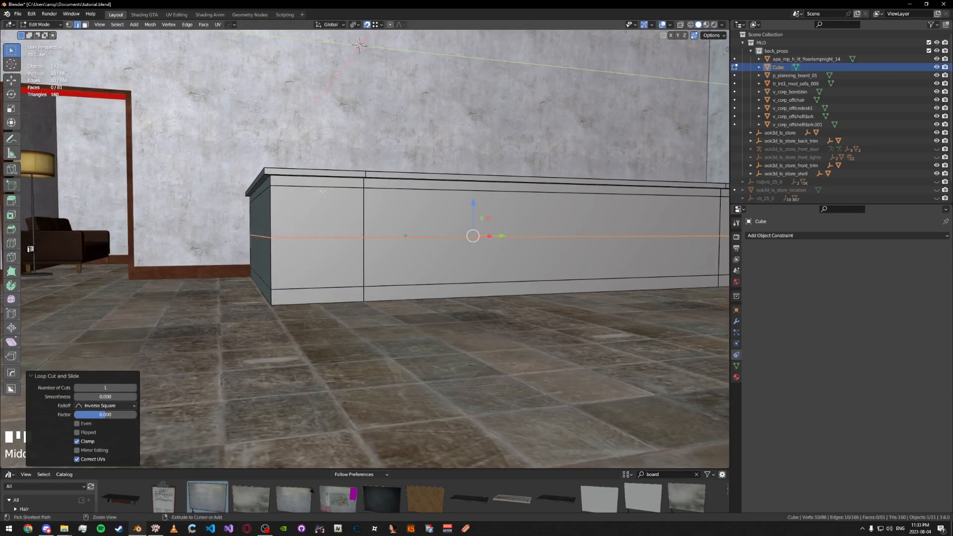
key("ctrl+b")
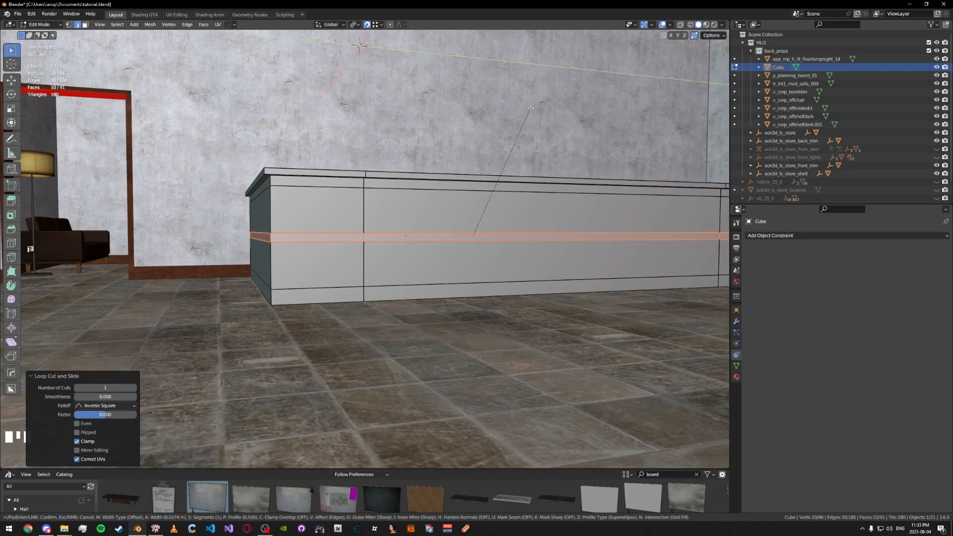
left_click(531, 108)
mouse_move(472, 224)
middle_mouse_down()
mouse_move(439, 228)
mouse_move(476, 213)
middle_mouse_up()
scroll(476, 214, "down", 5)
key("ctrl+s")
Add three vertical loop cuts across the long leg's front to split it into four equal sections
key("Tab")
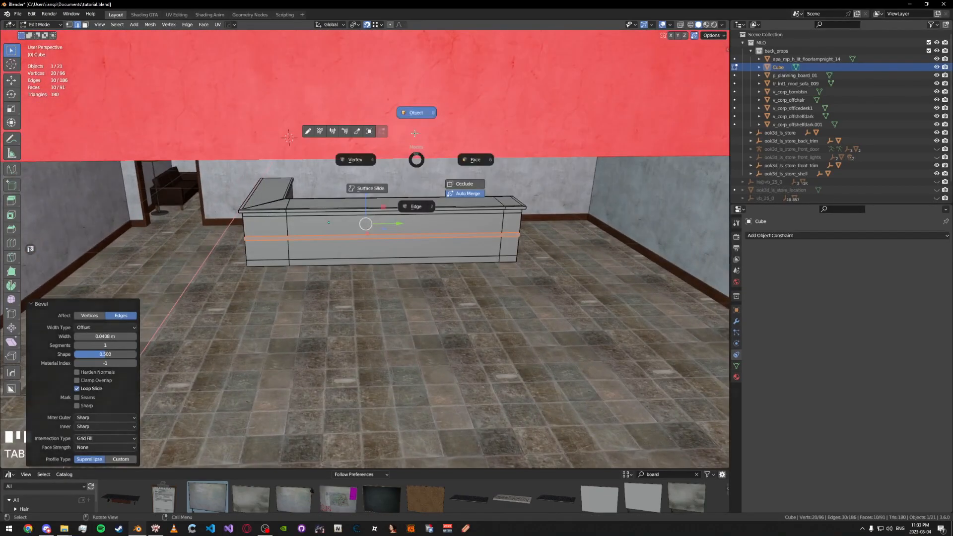
left_click(450, 202)
left_click(392, 225)
key("ctrl+r")
scroll(392, 242, "up", 2)
left_click(327, 240)
left_click(328, 239)
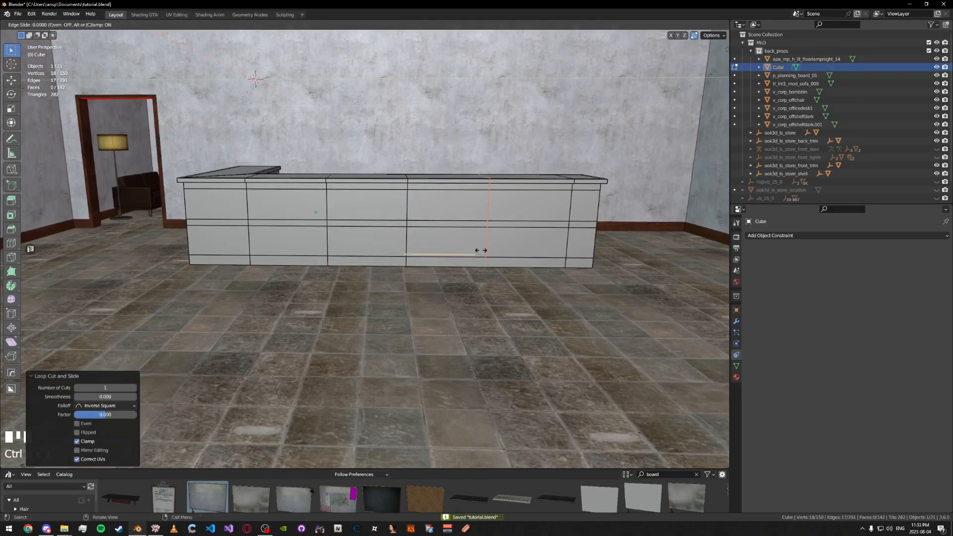
Select the three vertical edge loops and bevel them into narrow divider strips
key("Tab")
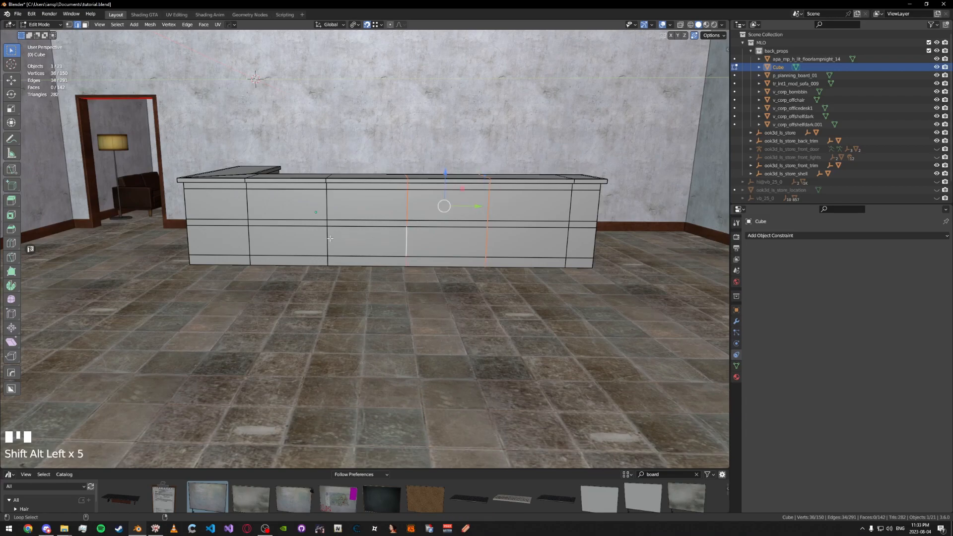
key("ctrl+b")
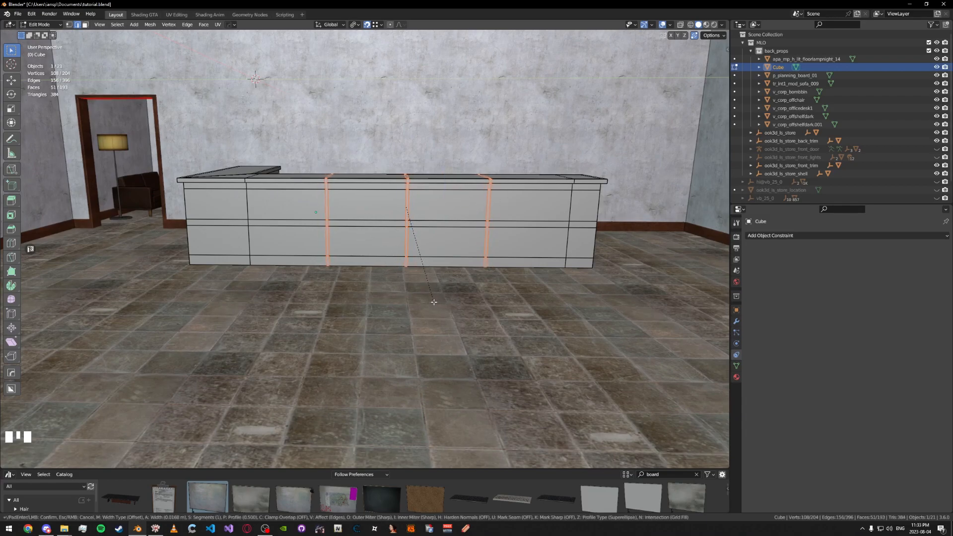
left_click(434, 302)
Select the eight large front panel faces and extrude them about 0.2 m inward along X to form shelf compartments
left_click(447, 206)
left_click(529, 205, "shift")
left_click(528, 243, "shift")
left_click(420, 241, "shift")
left_click(361, 248, "shift")
left_click(287, 209, "shift")
left_click(287, 243, "shift")
middle_click_drag(287, 243, 368, 242)
scroll(367, 242, "up", 3)
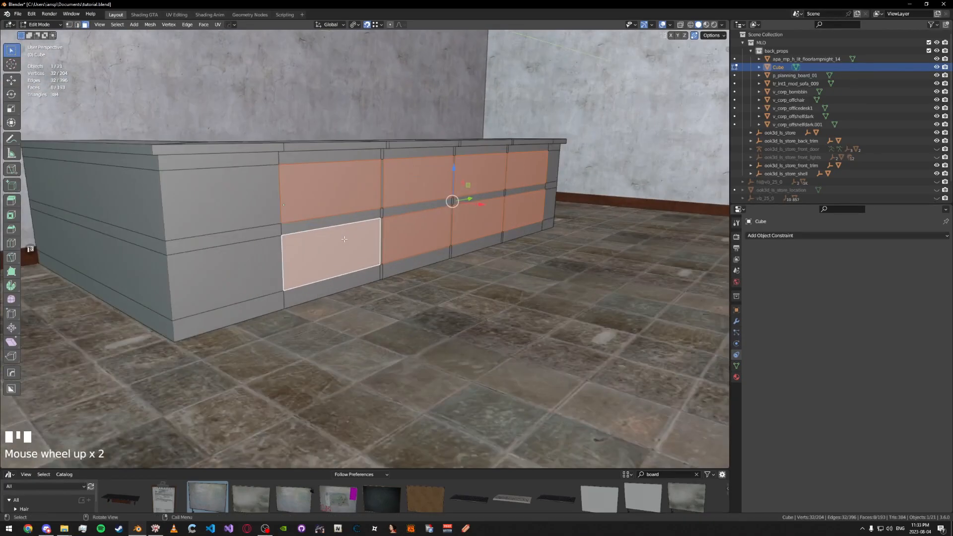
middle_click(385, 205, "alt")
middle_click_drag(385, 205, 419, 196)
key("e")
key("y")
key("x")
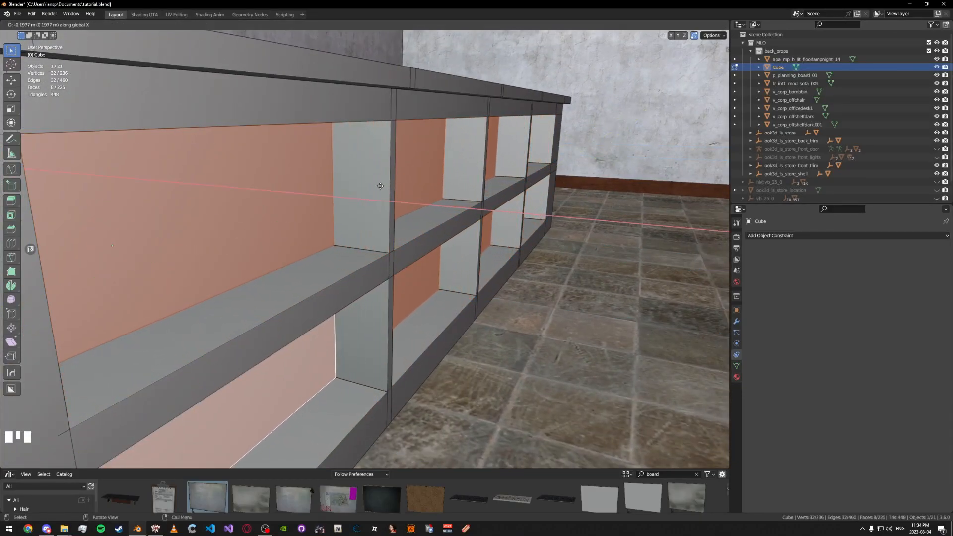
left_click(367, 183)
Return to object mode, check the shelf compartments from several angles, and save the file
key("Tab")
middle_click_drag(366, 183, 386, 204)
key("ctrl+s")
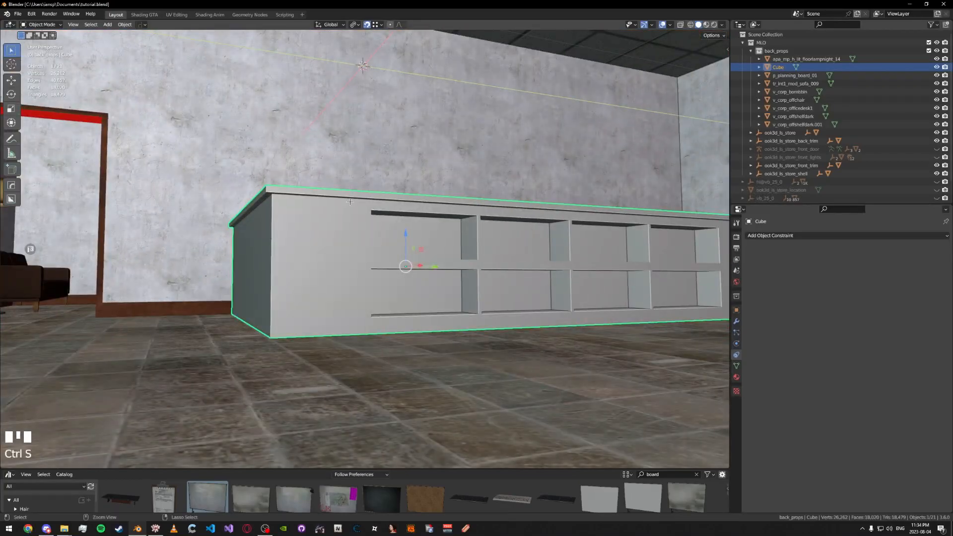
middle_click_drag(350, 201, 337, 227)
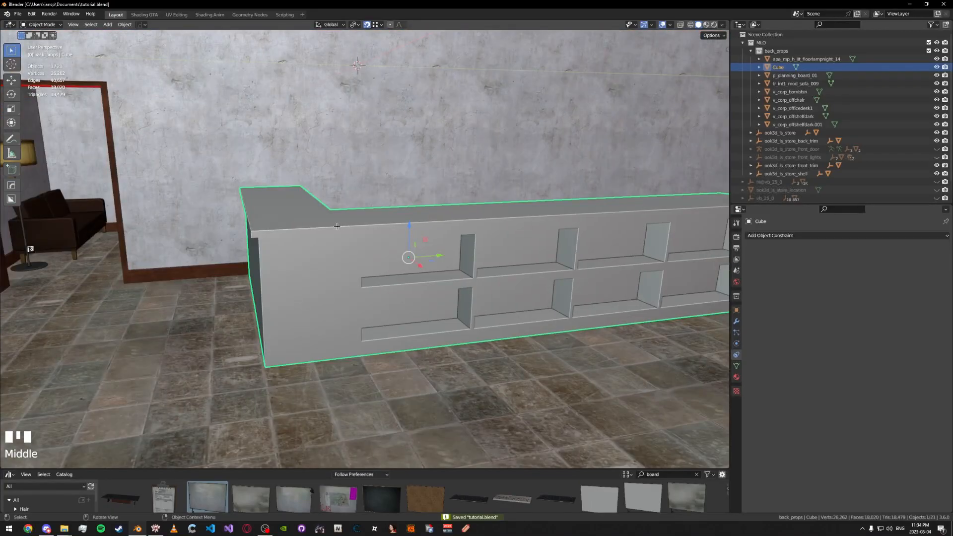
key("ctrl+s")
Show the material properties and copy the name of the front trim's material, normal_spec.010
left_click(305, 271)
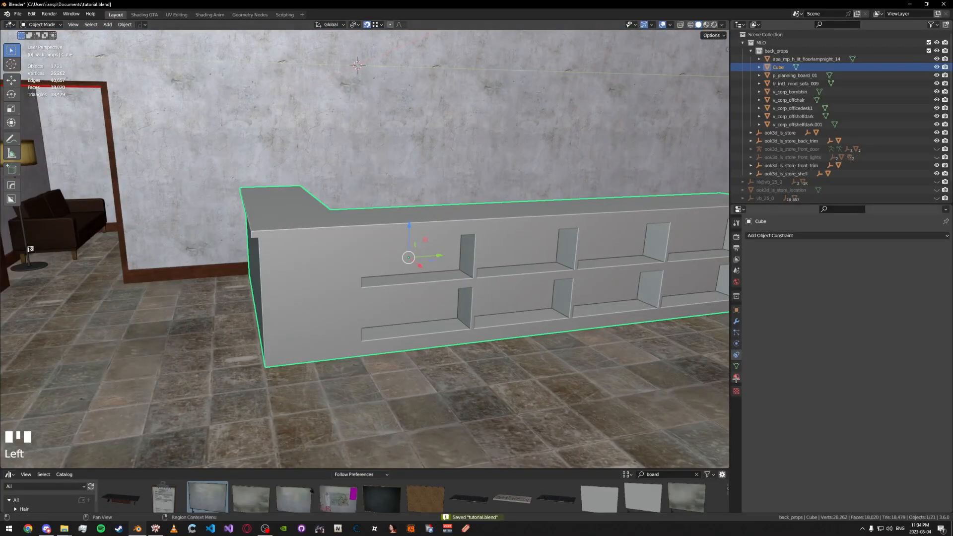
left_click(737, 377)
key("n")
key("n")
key("n")
key("n")
key("n")
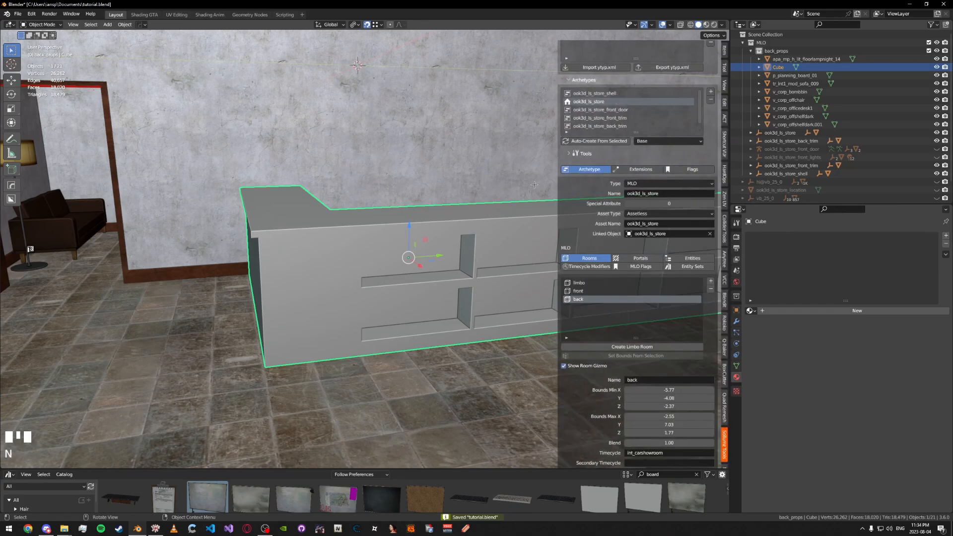
middle_click_drag(294, 242, 381, 234, "ctrl")
left_click(381, 234)
double_click(795, 311)
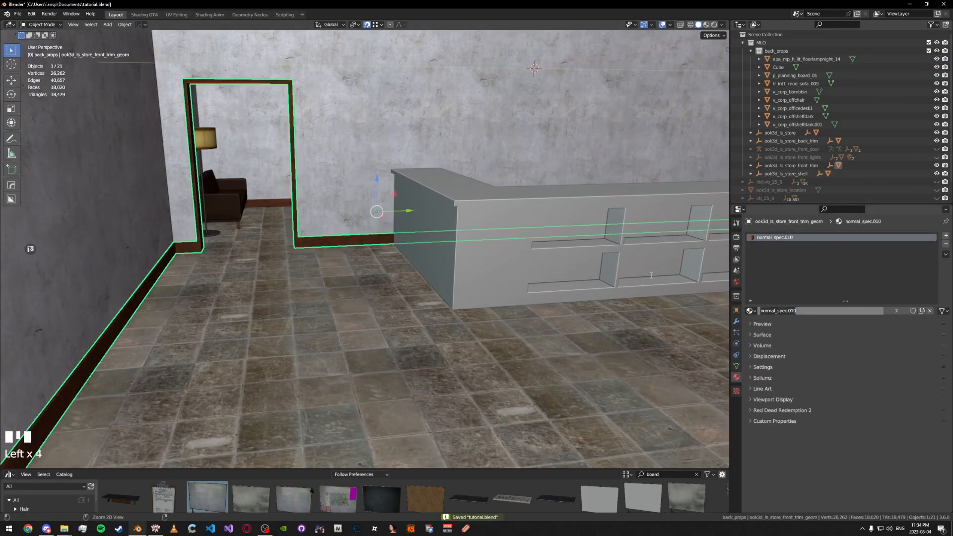
Add a material slot to the counter, assign the existing normal_spec.010 material to it, and save the file
left_click(464, 198)
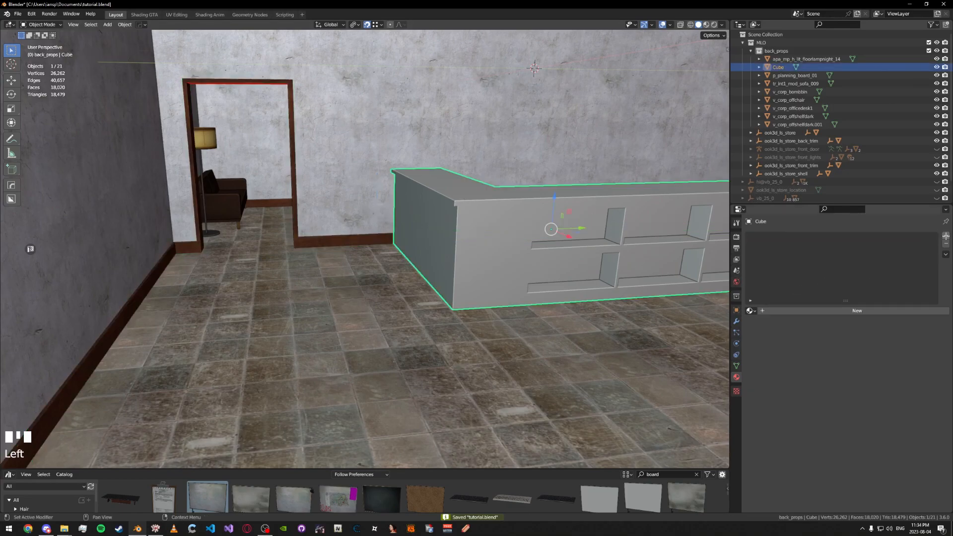
left_click(946, 237)
key("ctrl+v")
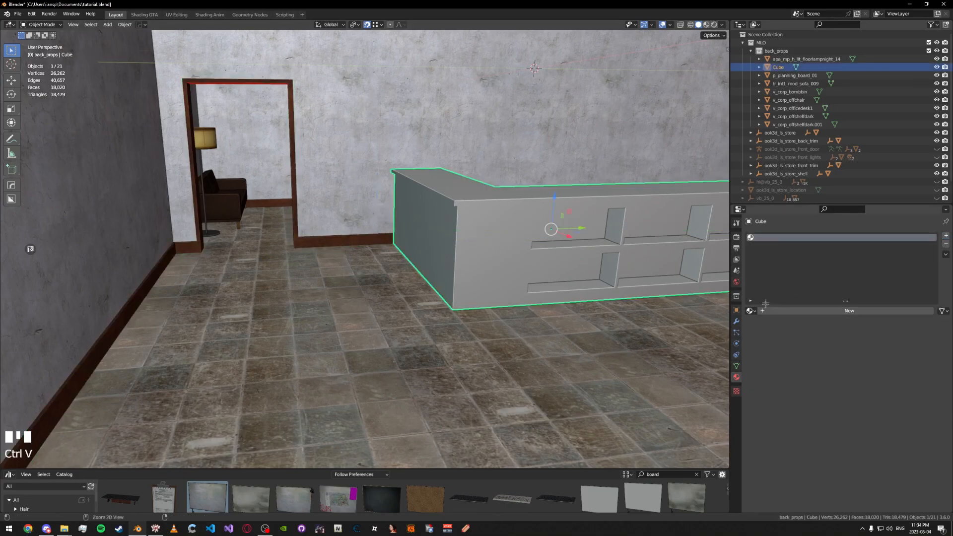
left_click(751, 310)
left_click(774, 331)
middle_click_drag(526, 248, 396, 239, "shift")
key("ctrl+s")
key("ctrl+s")
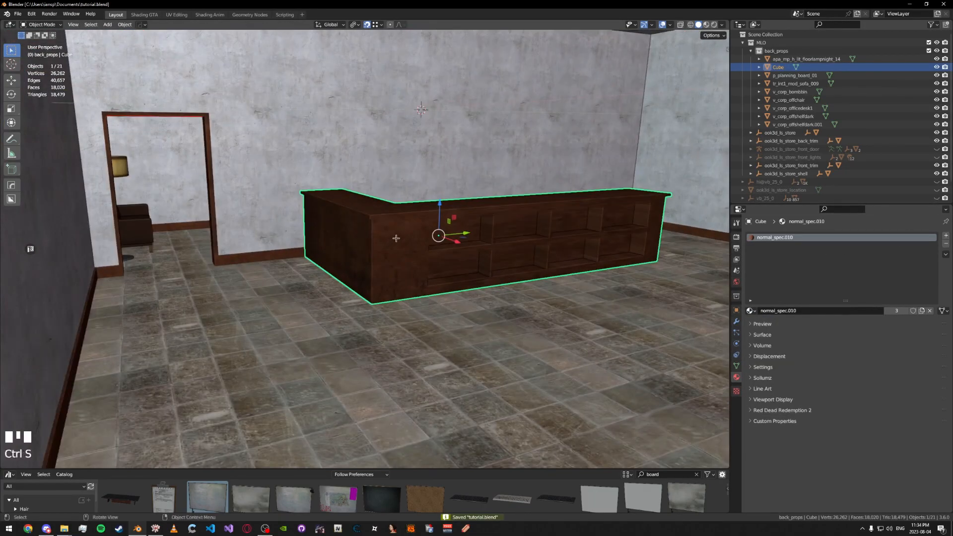
Inspect the wood-textured counter within the room from near and far, and save the file
middle_click_drag(522, 339, 540, 311)
key("ctrl+s")
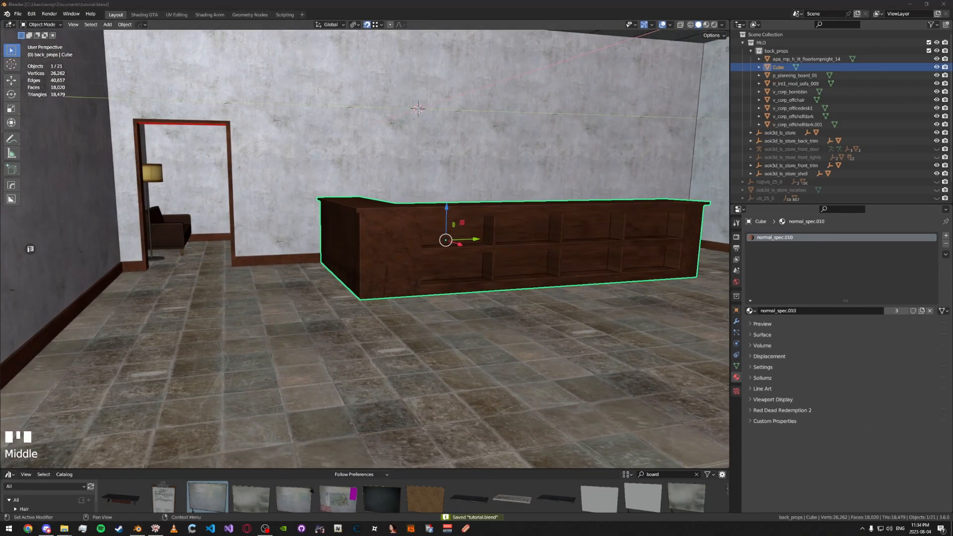
scroll(489, 335, "down", 3)
middle_click_drag(489, 336, 523, 400)
left_click(506, 367)
scroll(507, 348, "up", 1)
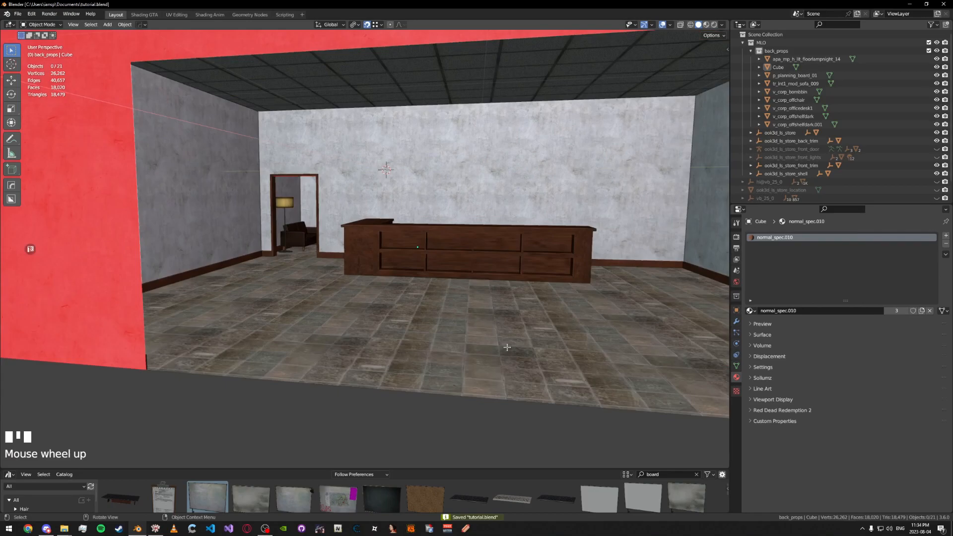
scroll(507, 348, "up", 2)
middle_click_drag(507, 347, 518, 340, "shift")
key("ctrl+s")
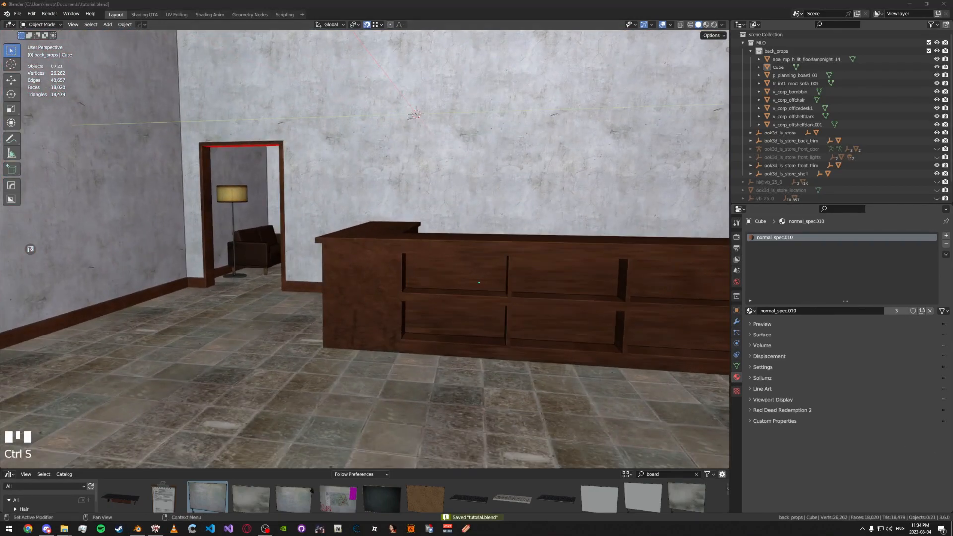
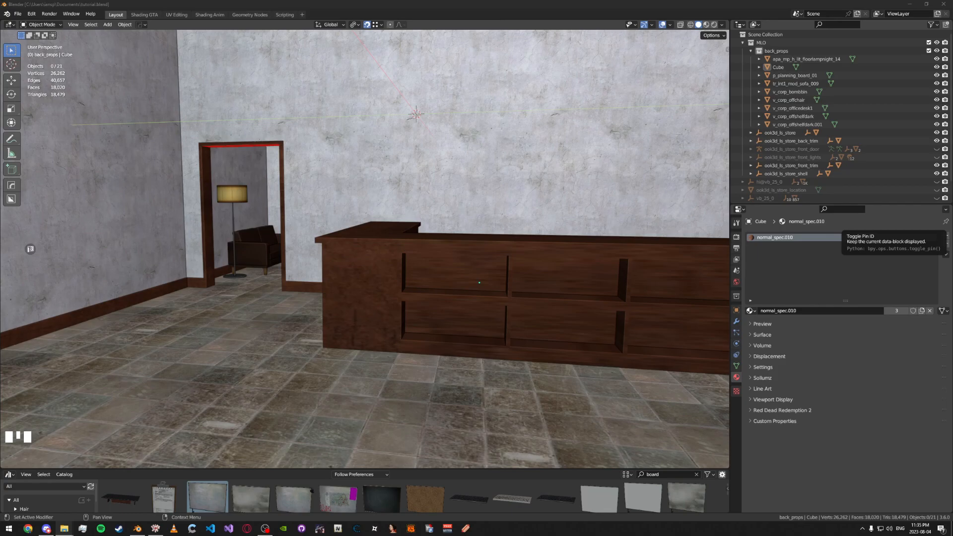
Select the counter and open the Sollumz shader tools for drawables
left_click(439, 277)
key("n")
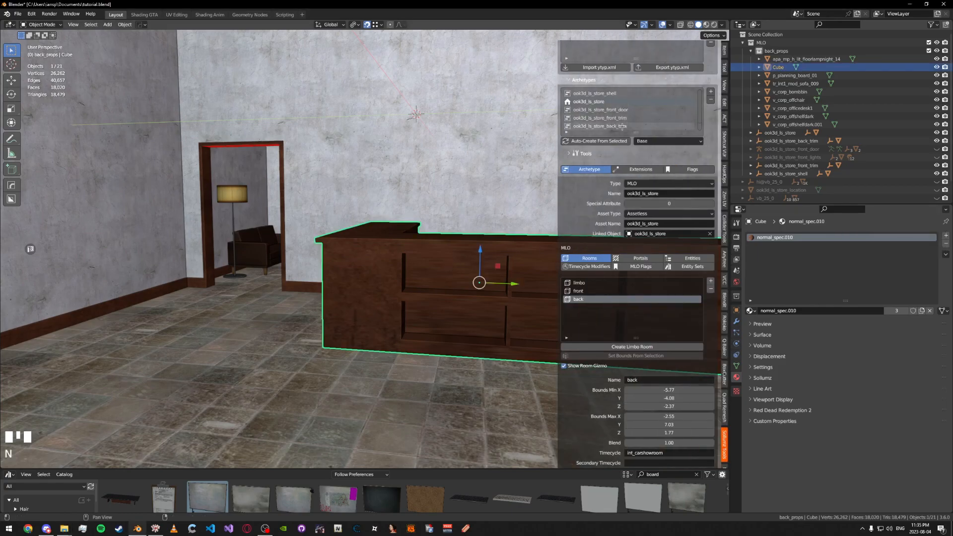
scroll(621, 156, "up", 7)
scroll(622, 156, "up", 1)
left_click(578, 43)
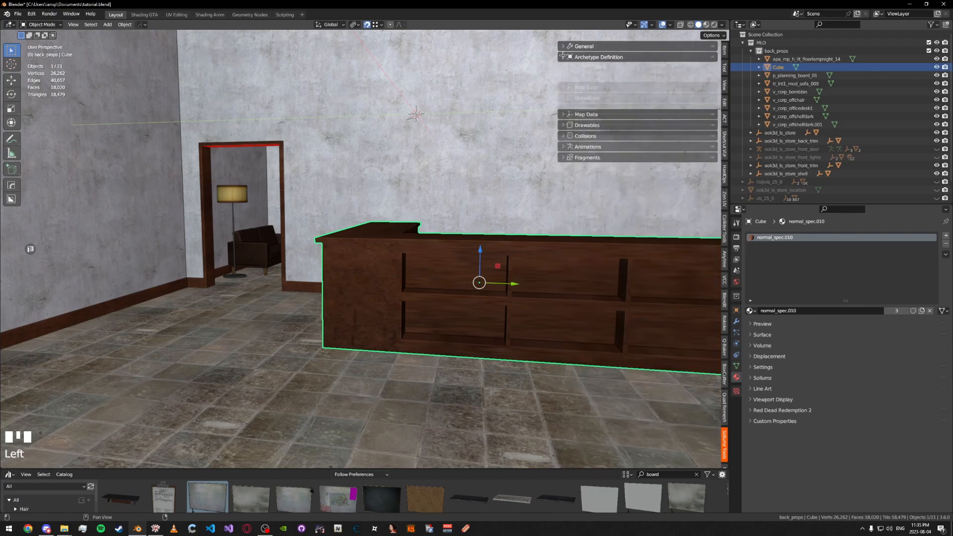
left_click(578, 80)
left_click(580, 99)
left_click(590, 118)
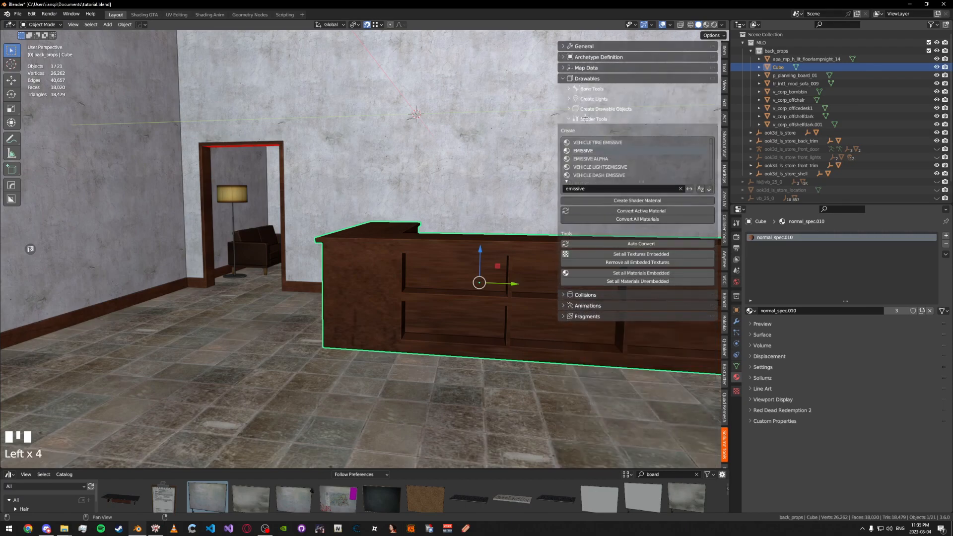
Filter the shader list by "defa" and create a DEFAULT shader material on the counter
left_click(627, 189)
type("emissive")
key("BackSpace")
key("BackSpace")
key("BackSpace")
key("BackSpace")
key("BackSpace")
key("BackSpace")
key("BackSpace")
key("BackSpace")
type("defua")
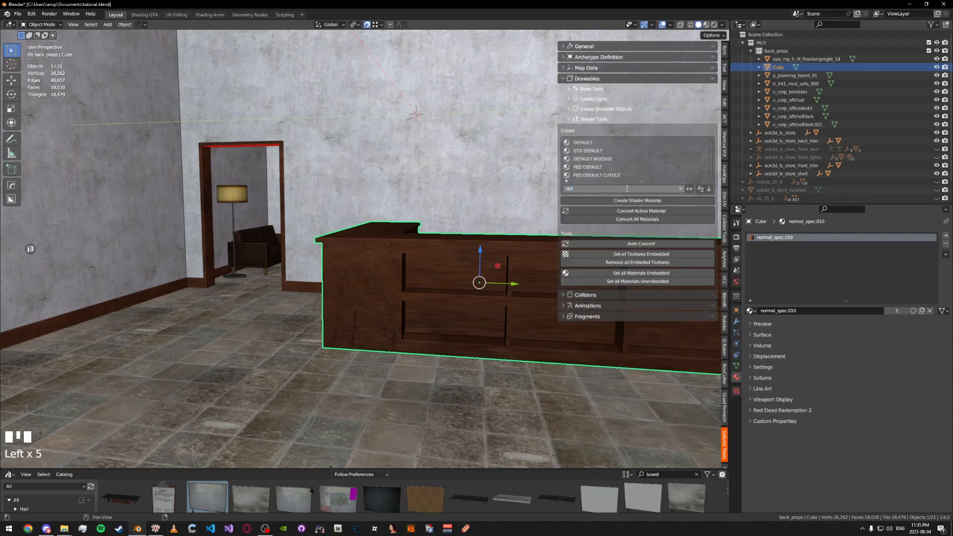
key("BackSpace")
type("a")
left_click(599, 142)
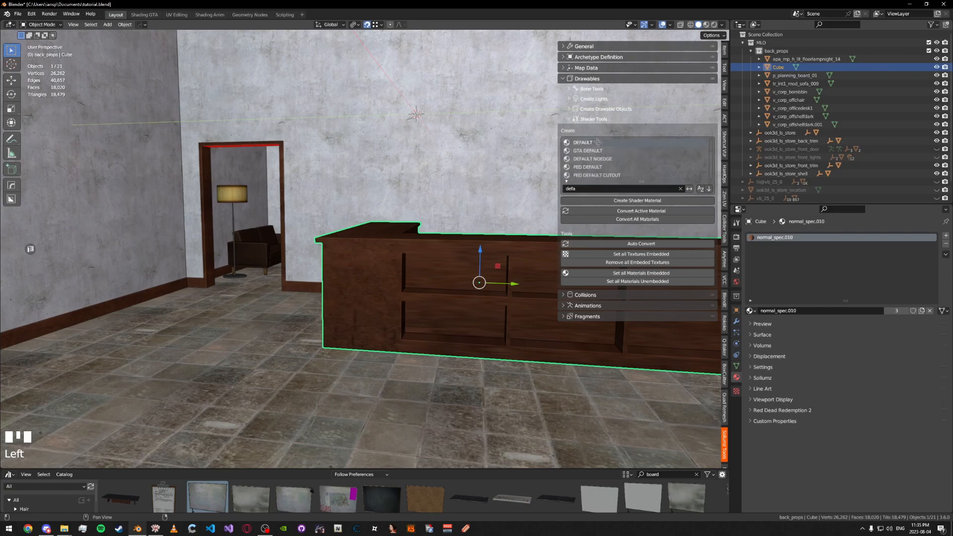
left_click(599, 201)
key("n")
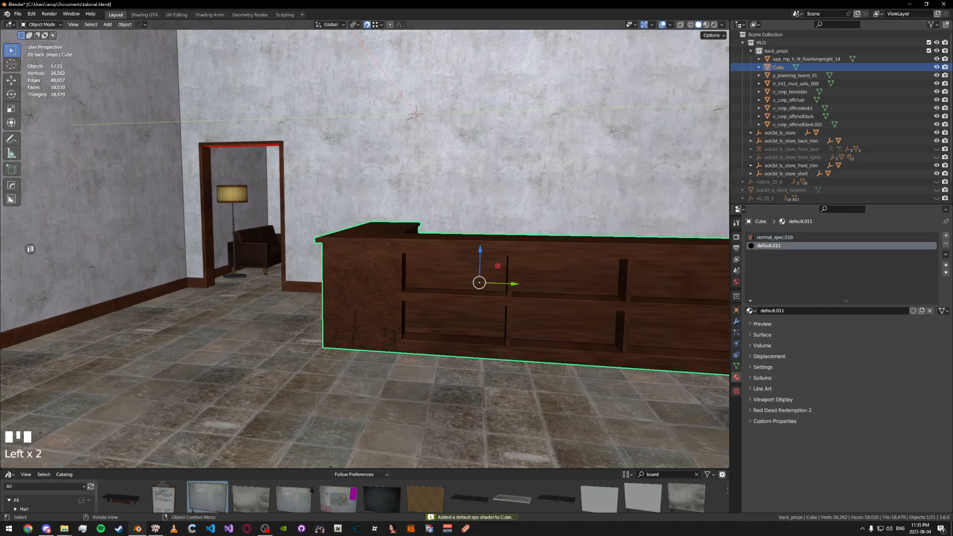
Load a texture from the desktop's sollumz import\tutorial folder into the default.011 material's image texture node
left_click(148, 14)
left_click(345, 321)
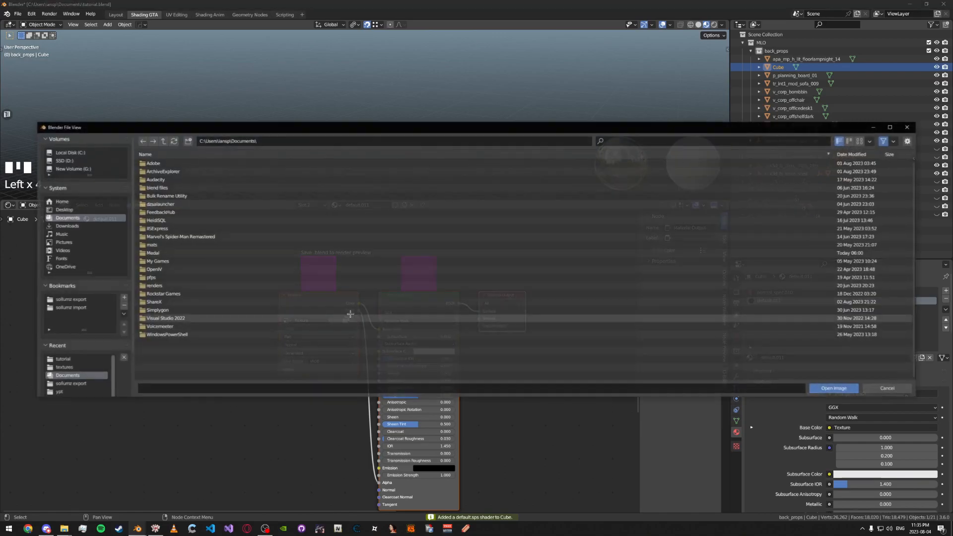
left_click(349, 143)
type("C:\\Users\\iansp\\Desktop\\sollumz import\\tutorial")
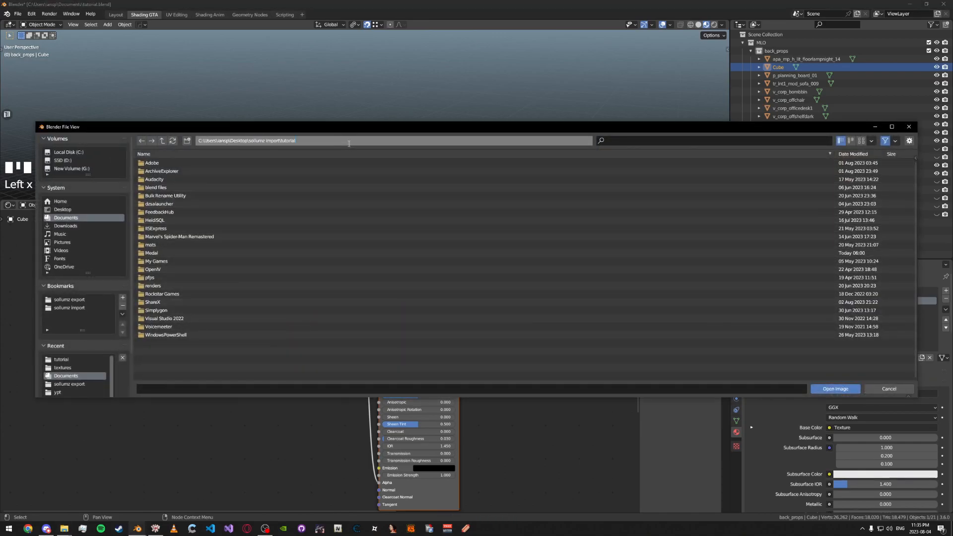
key("Return")
double_click(166, 171)
Return to the Layout workspace, isolate the counter in local view, and enter edit mode
left_click(116, 14)
middle_click_drag(377, 268, 401, 281)
key("slash")
mouse_move(334, 241)
middle_mouse_down("alt")
mouse_move(297, 238)
mouse_move(426, 228)
middle_mouse_up("alt")
key("Tab")
Select all counter body faces below the countertop lip in wireframe side view and assign the default.011 material to them
left_click(472, 228)
key("z")
left_click(199, 224)
scroll(163, 186, "up", 4)
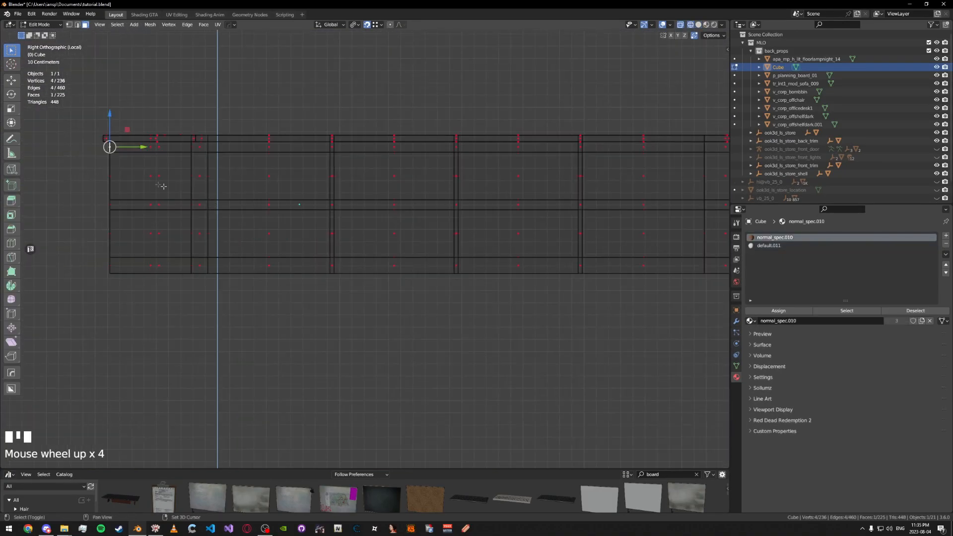
left_click_drag(93, 147, 546, 295)
middle_click_drag(477, 333, 398, 329, "shift")
left_click_drag(577, 336, 488, 141)
key("z")
mouse_move(139, 198)
middle_mouse_down("shift")
mouse_move(366, 221)
mouse_move(475, 288)
middle_mouse_up("shift")
key("z")
middle_click_drag(442, 343, 711, 276)
left_click(768, 245)
left_click(778, 311)
Check the two-material counter in object mode and save the file
key("Tab")
middle_click_drag(497, 258, 517, 251)
key("ctrl+s")
middle_click_drag(497, 214, 484, 238)
Cube-project the UVs of the whole counter and set their texel density to 256 px/m
key("Tab")
key("a")
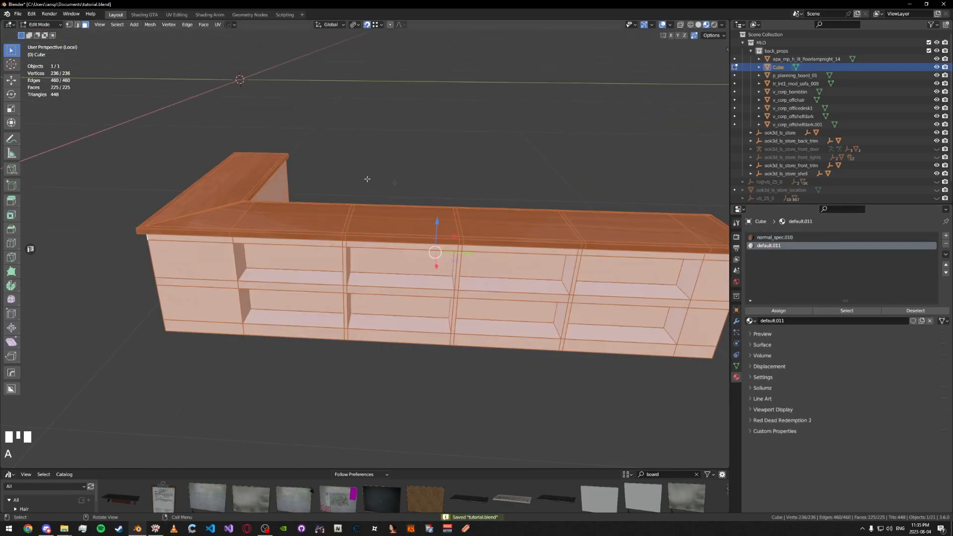
left_click(176, 15)
key("u")
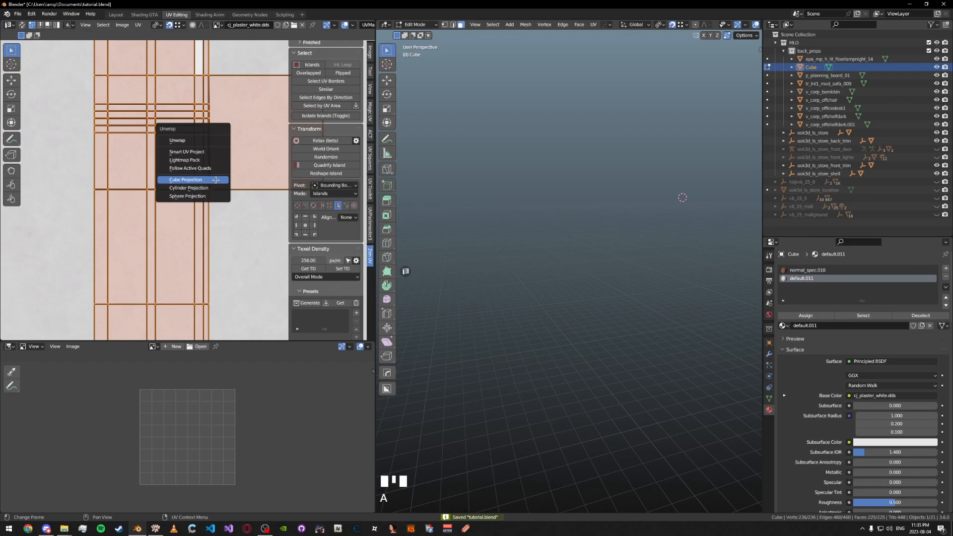
left_click(193, 181)
left_click(342, 268)
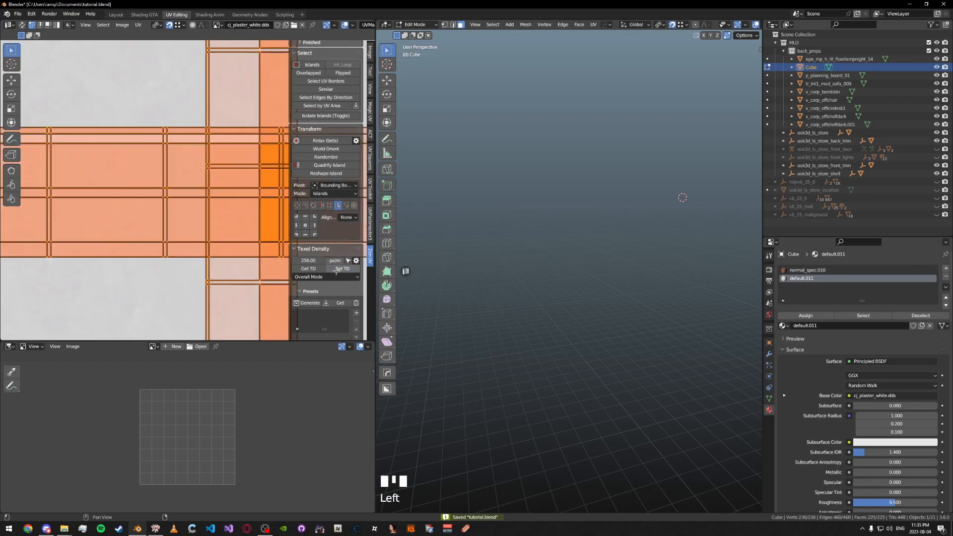
Select the normal_spec.010 countertop faces, cube-project their UVs, set their texel density to 512 px/m, and save the file
left_click(116, 14)
scroll(362, 170, "up", 3)
middle_click_drag(362, 170, 490, 198)
middle_click_drag(489, 198, 477, 268)
key("Tab")
left_click(422, 281)
left_click(847, 310)
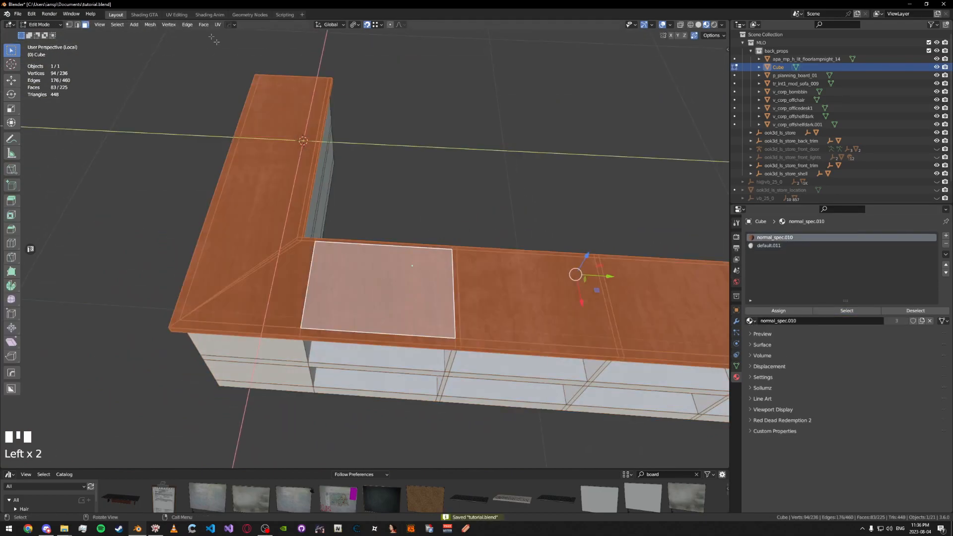
left_click(176, 14)
key("u")
left_click(195, 133)
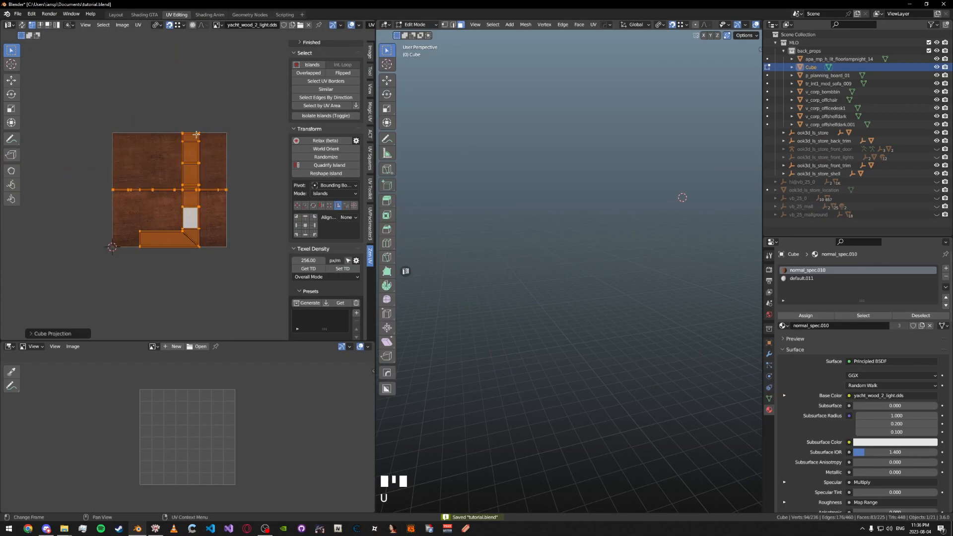
left_click(312, 259)
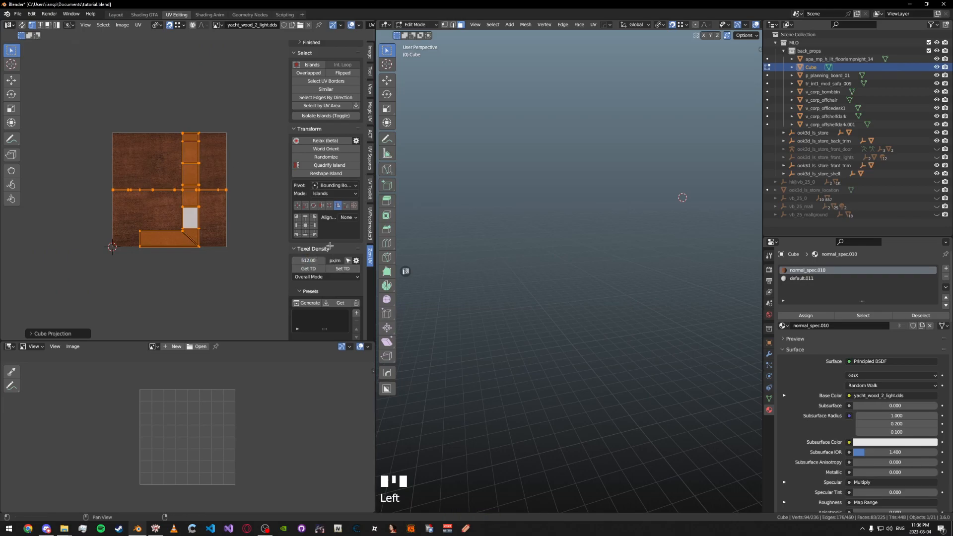
left_click(343, 269)
key("ctrl+s")
Check the wood grain on both arms of the countertop in object mode in the Layout workspace
left_click(116, 15)
middle_click_drag(226, 132, 243, 158)
middle_click_drag(243, 158, 277, 165)
key("Tab")
left_click(301, 276)
middle_click_drag(410, 254, 392, 225)
key("ctrl+z")
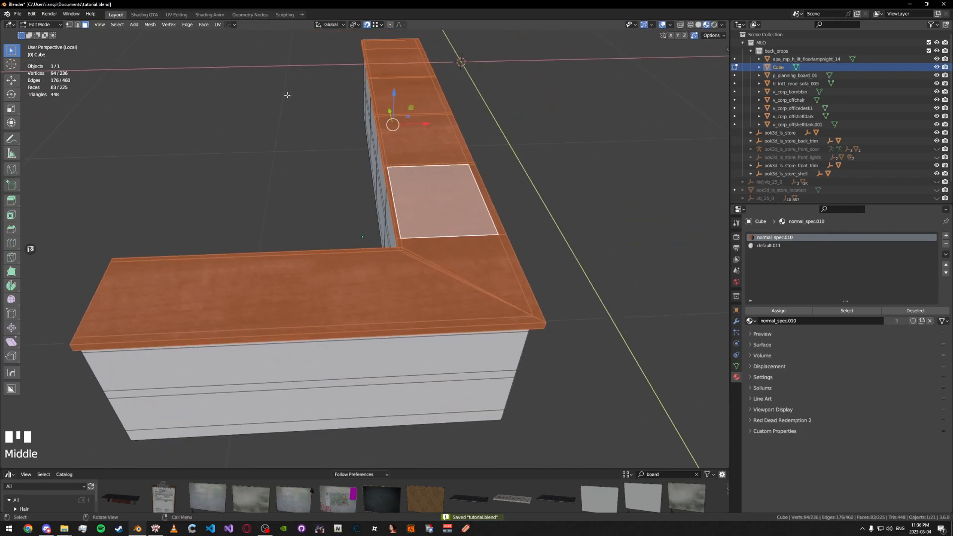
Try rotating the countertop UVs by 90 degrees, check the wood grain in the viewport, and undo the rotation
left_click(164, 14)
key("r")
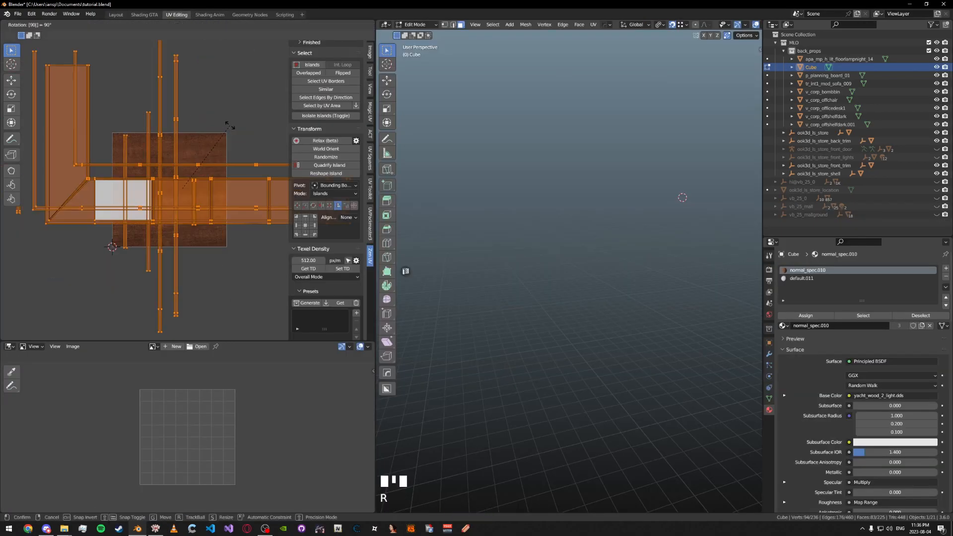
left_click(245, 102)
left_click(116, 14)
middle_click_drag(298, 132, 297, 171)
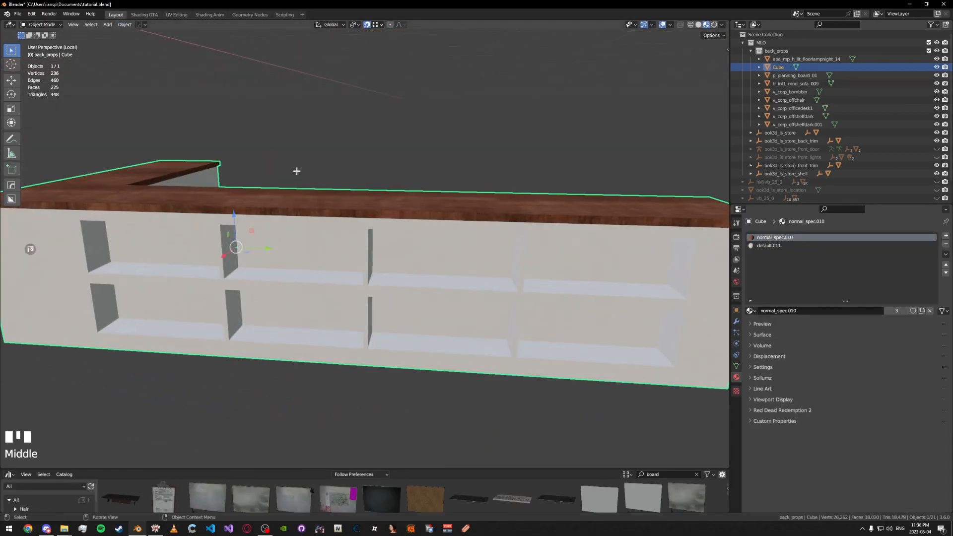
key("ctrl+2")
key("ctrl+2")
key("ctrl+2")
Rotate the countertop UVs 90 degrees around the bounding box center and save the file in the Layout workspace
left_click(170, 15)
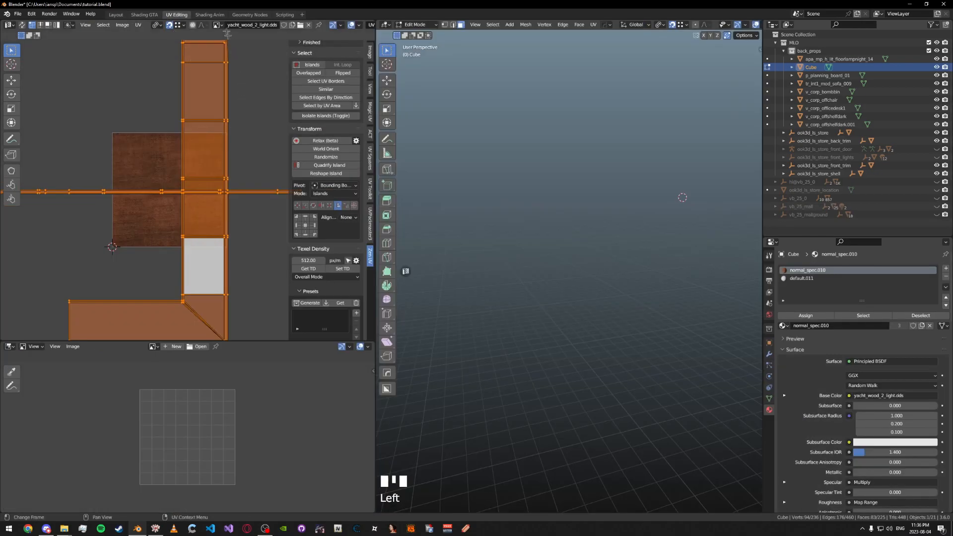
left_click(154, 27)
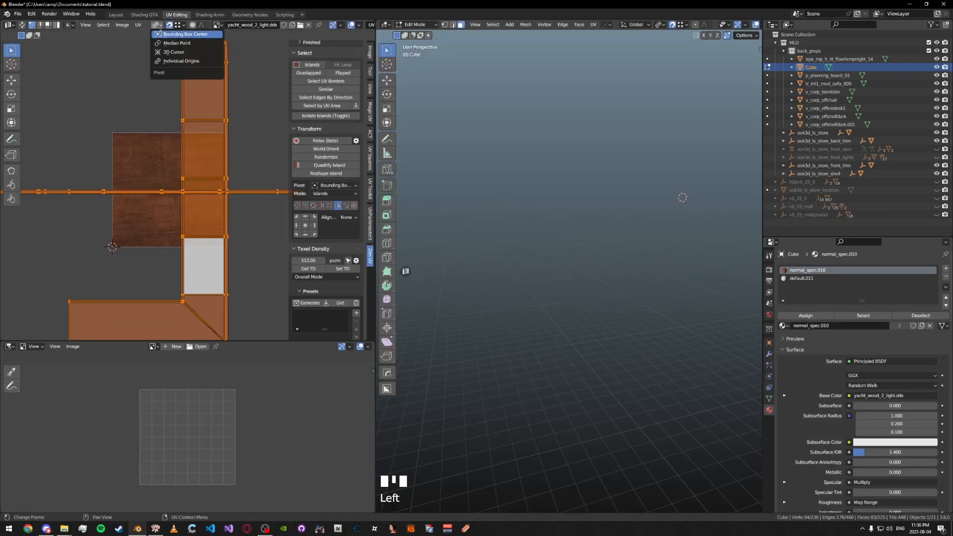
key("r")
left_click(161, 93)
type("ar90")
right_click(161, 93)
type("r")
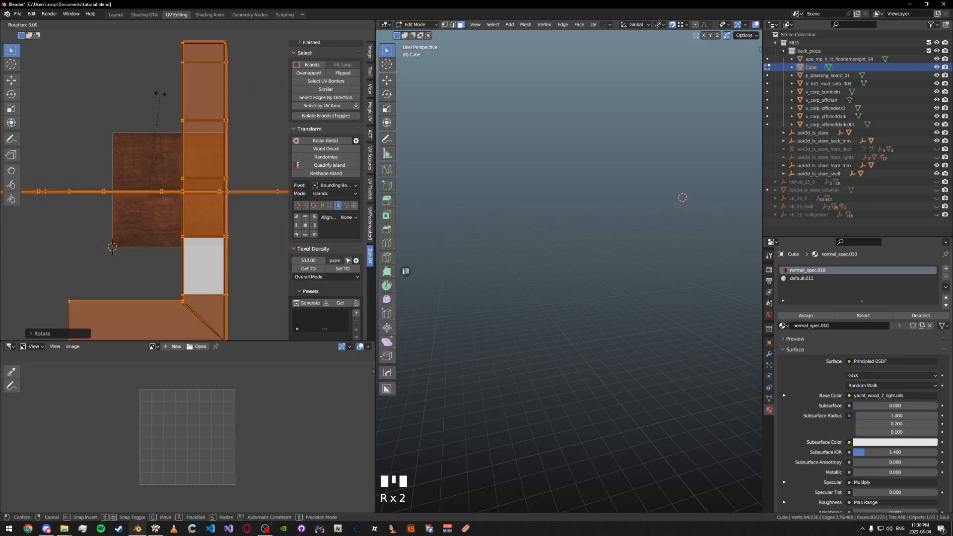
type("90")
left_click(144, 67)
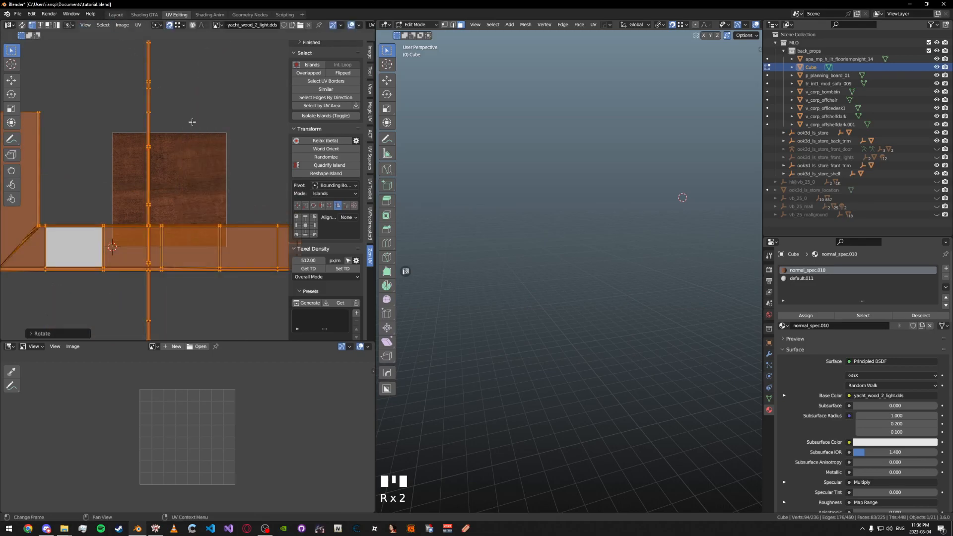
key("Tab")
left_click(116, 15)
key("ctrl+s")
Leave local view, switch the viewport to solid shading to check the counter inside the store, and save the file
middle_click_drag(198, 78, 302, 106)
key("slash")
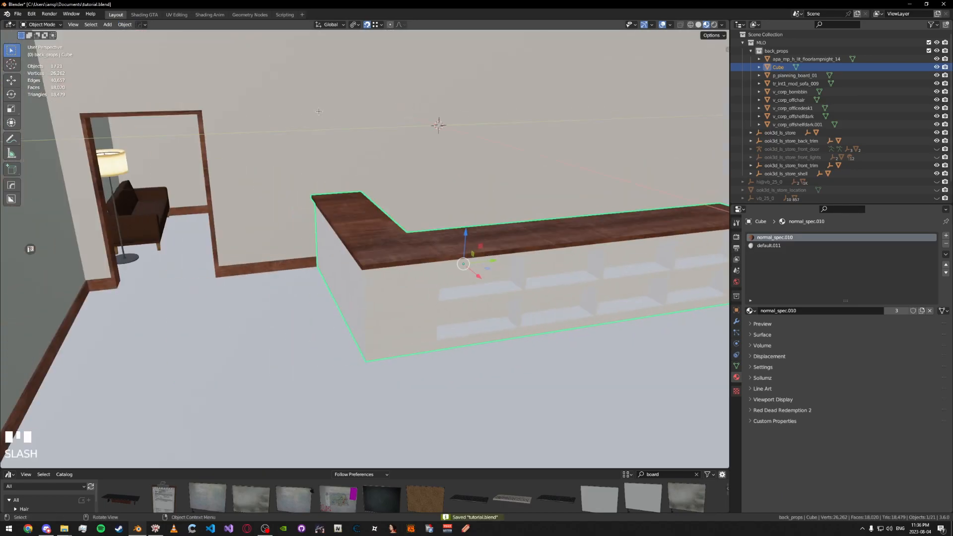
scroll(321, 99, "down", 4)
key("z")
middle_click_drag(437, 170, 417, 184)
scroll(389, 319, "down", 3, "shift")
scroll(390, 319, "down", 2)
left_click(368, 392)
scroll(391, 305, "up", 5)
scroll(382, 268, "up", 1)
middle_click_drag(391, 305, 316, 261)
scroll(407, 223, "up", 2)
scroll(316, 261, "down", 2)
key("ctrl+s")
Enlarge the outliner, rename the Cube object as ook3d_ls_store_front_desk, and save the file
left_click(778, 67)
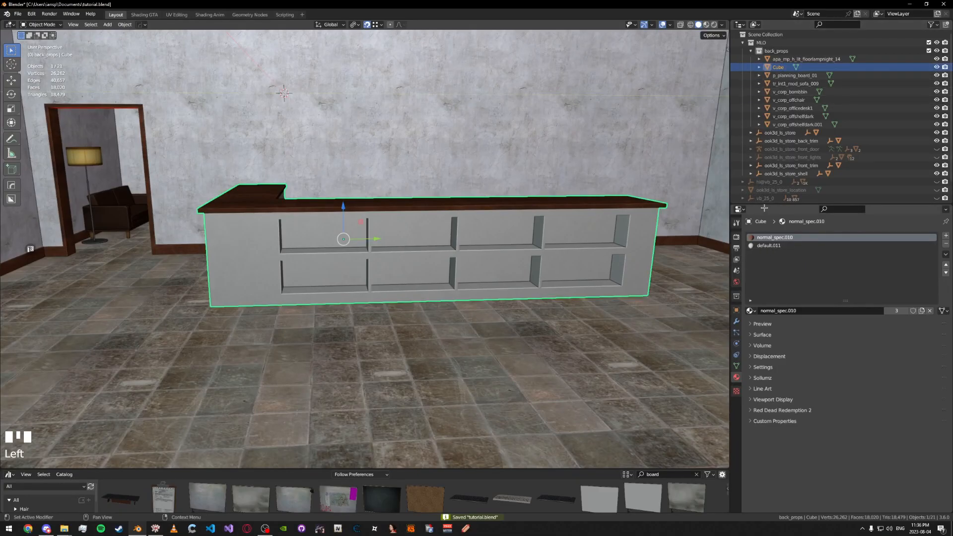
left_click_drag(766, 205, 780, 258)
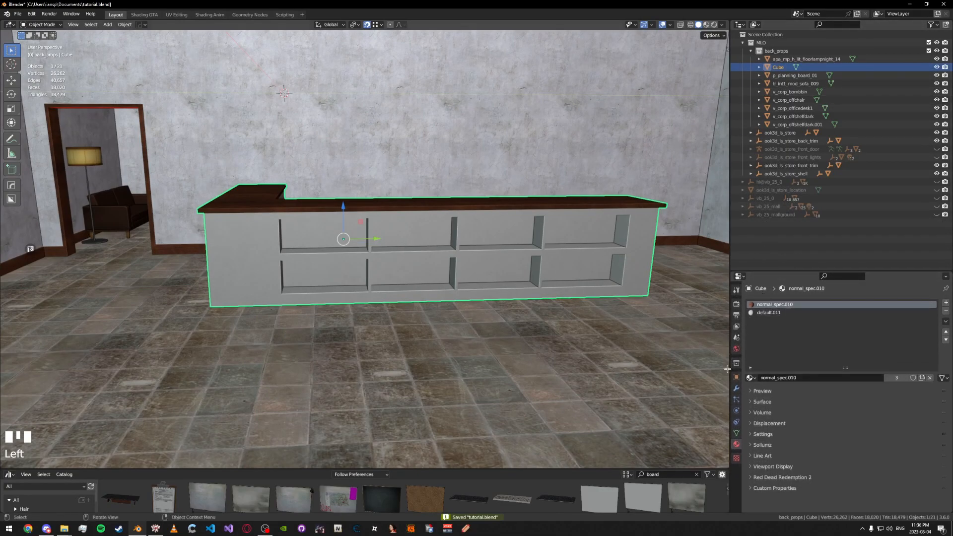
left_click(737, 378)
double_click(778, 67)
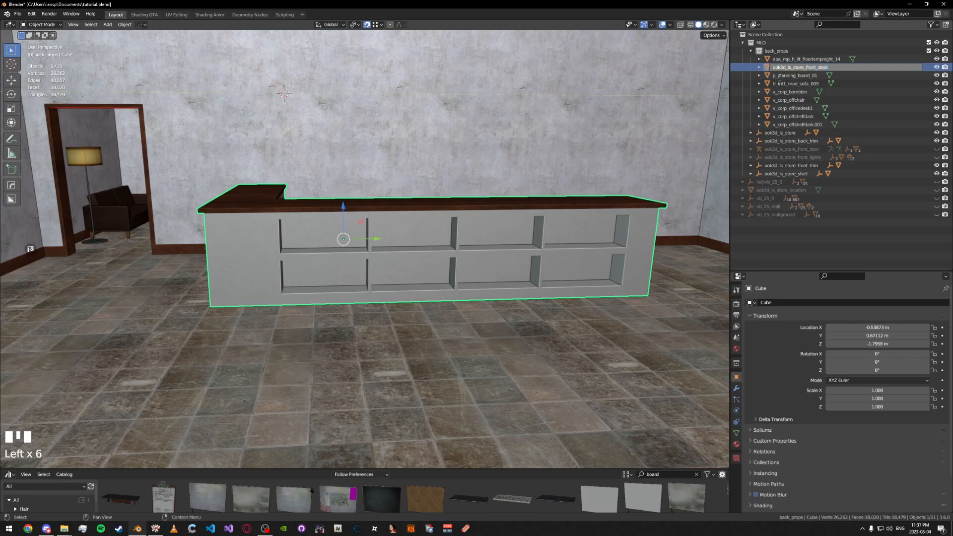
key("Return")
key("ctrl+s")
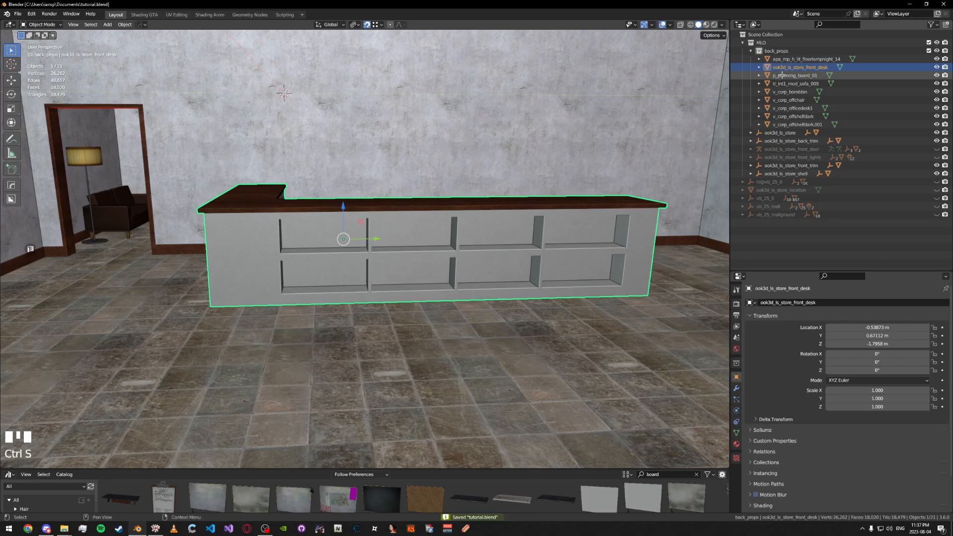
left_click(792, 67)
key("ctrl+s")
Set the front desk's origin to its geometry
scroll(463, 180, "down", 1)
middle_click_drag(462, 181, 442, 188)
key("ctrl+a")
left_click(442, 232)
key("shift+s")
left_click(500, 205)
left_click(501, 204)
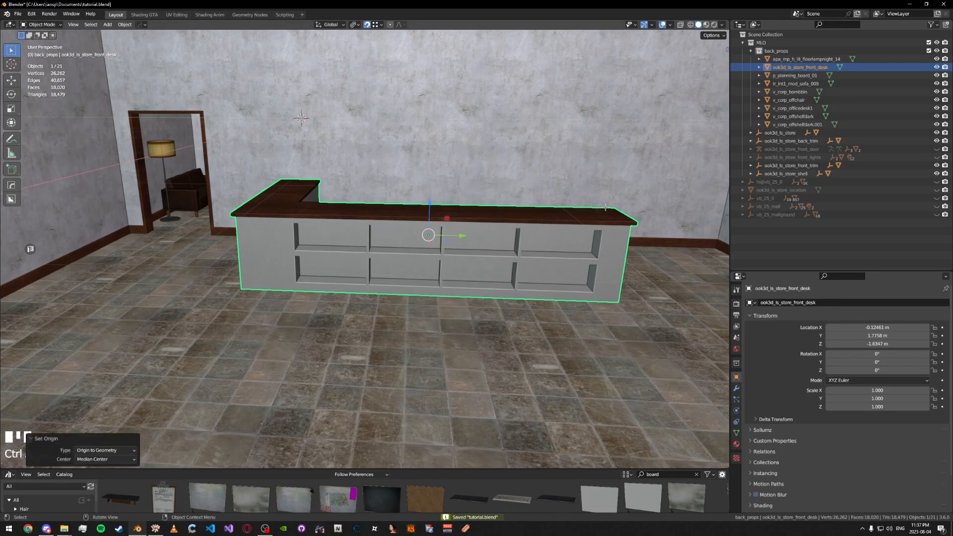
Apply the rotation and scale of the front desk and save the file
middle_click_drag(503, 202, 517, 221)
key("ctrl+a")
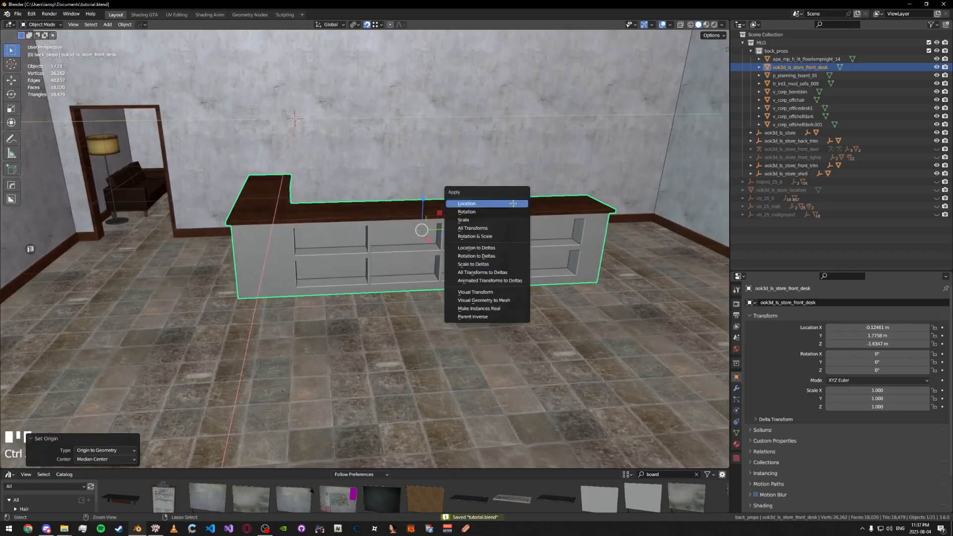
left_click(514, 231)
key("ctrl+s")
middle_click_drag(599, 217, 571, 192)
key("ctrl+s")
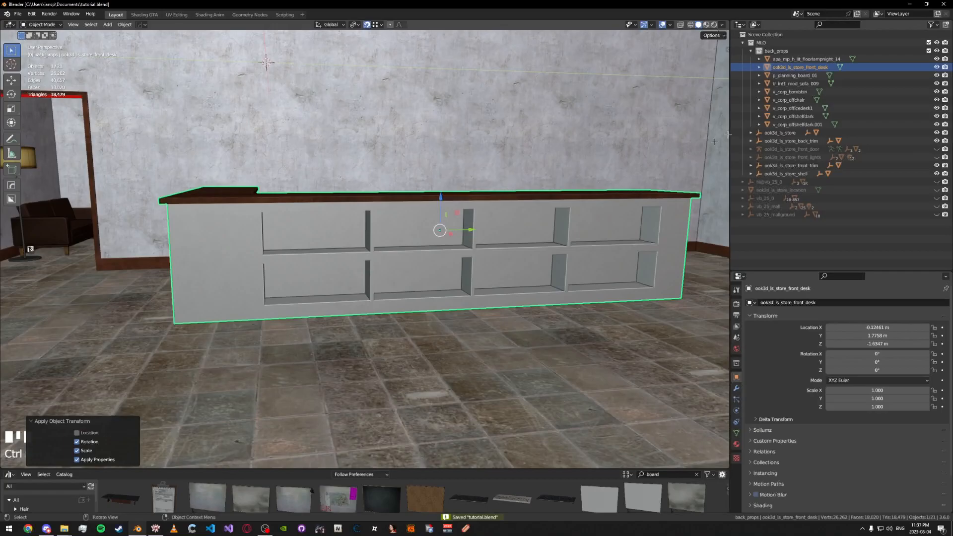
Try converting the ook3d_ls_store_front_desk mesh to a drawable and examine its .model child in the outliner
left_click(794, 68)
key("v")
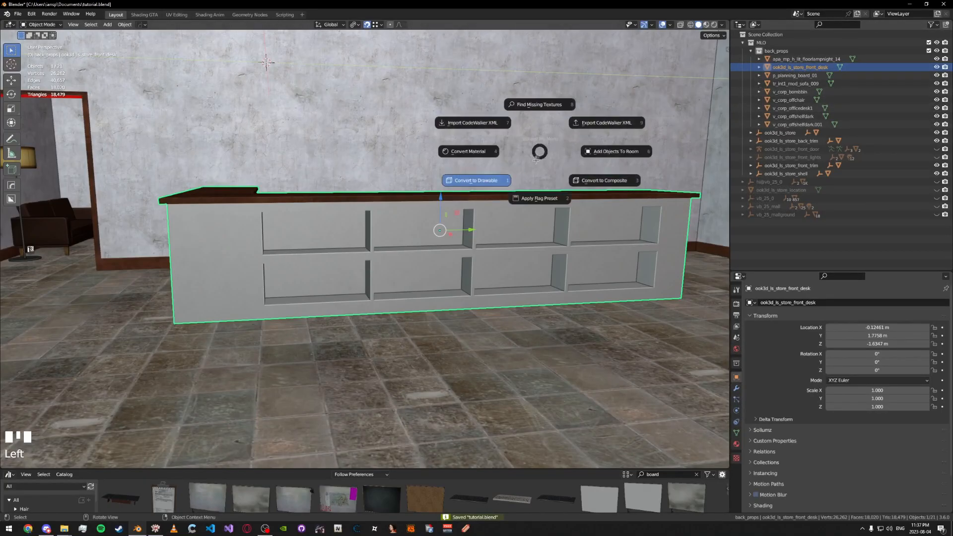
left_click(486, 186)
left_click(768, 76)
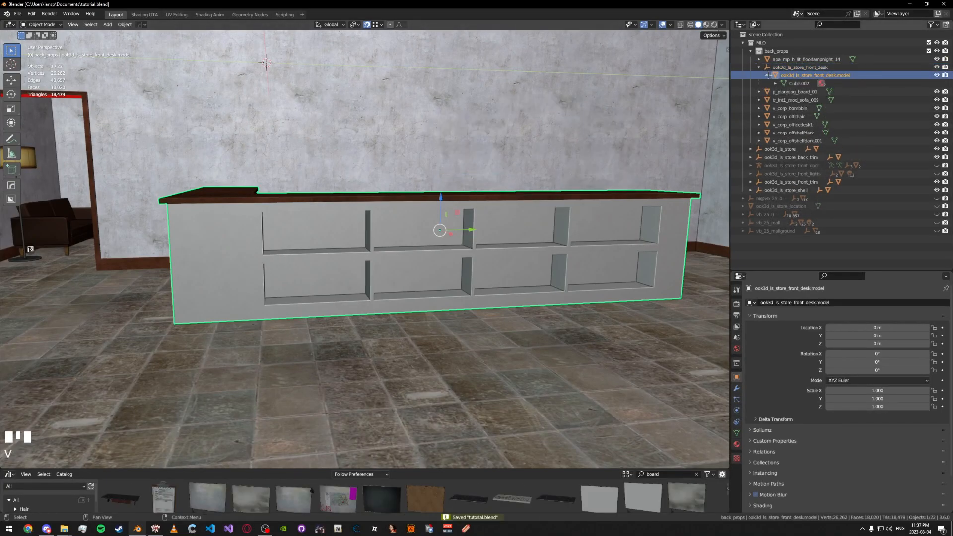
left_click(768, 76)
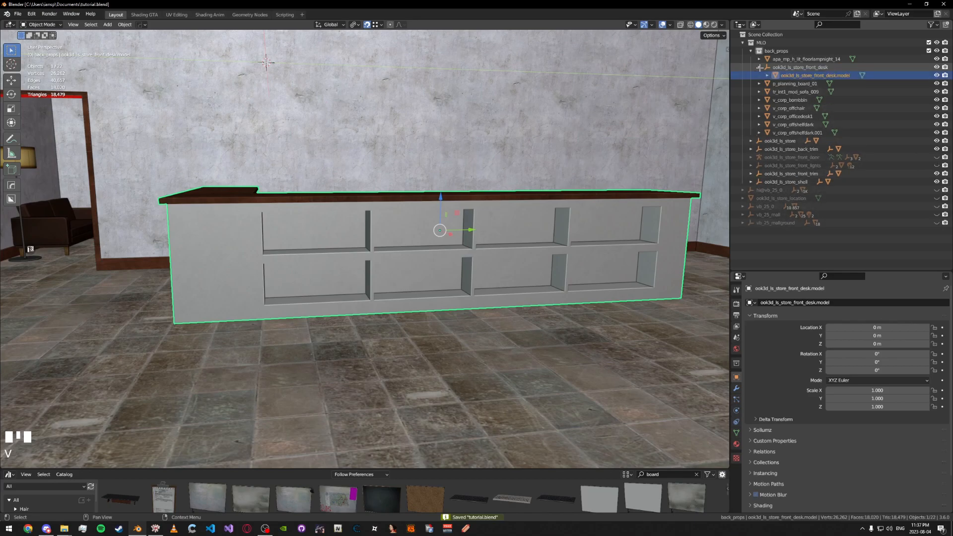
double_click(797, 75)
key("Left")
key("Left")
key("Left")
key("Left")
key("Left")
key("Left")
key("Left")
key("Left")
key("Left")
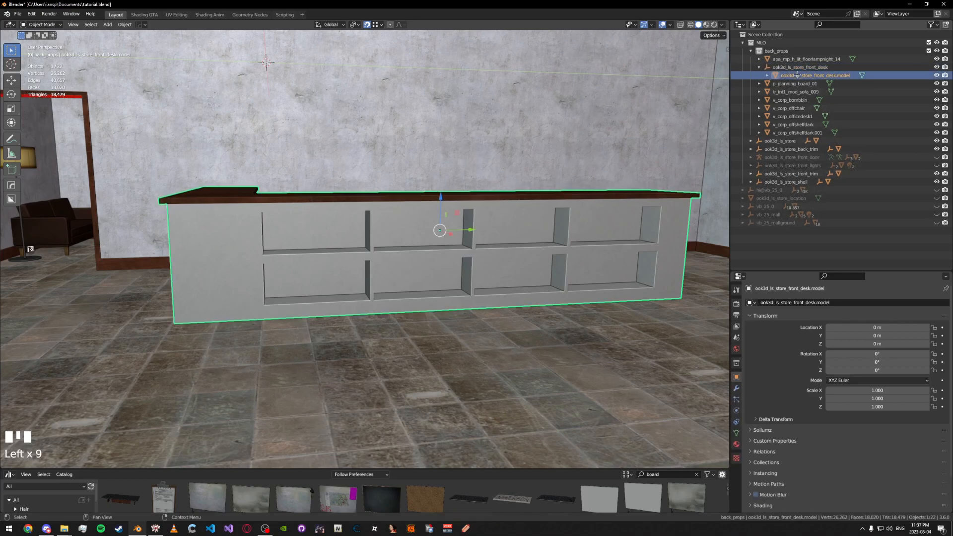
Undo the drawable conversion of the front desk and look over the Sollumz tools
key("ctrl+s")
key("ctrl+z")
key("ctrl+z")
key("ctrl+z")
key("ctrl+z")
key("ctrl+z")
key("ctrl+z")
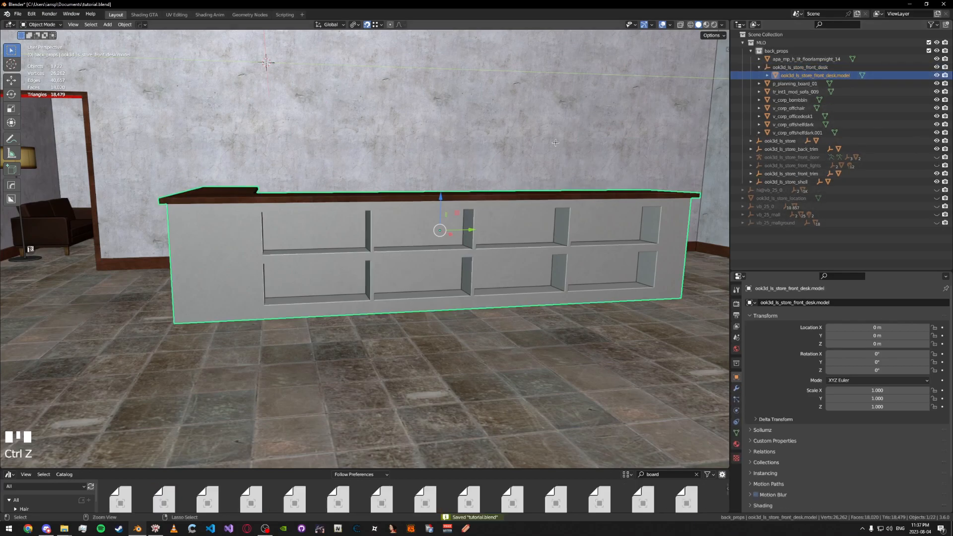
key("ctrl+z")
key("n")
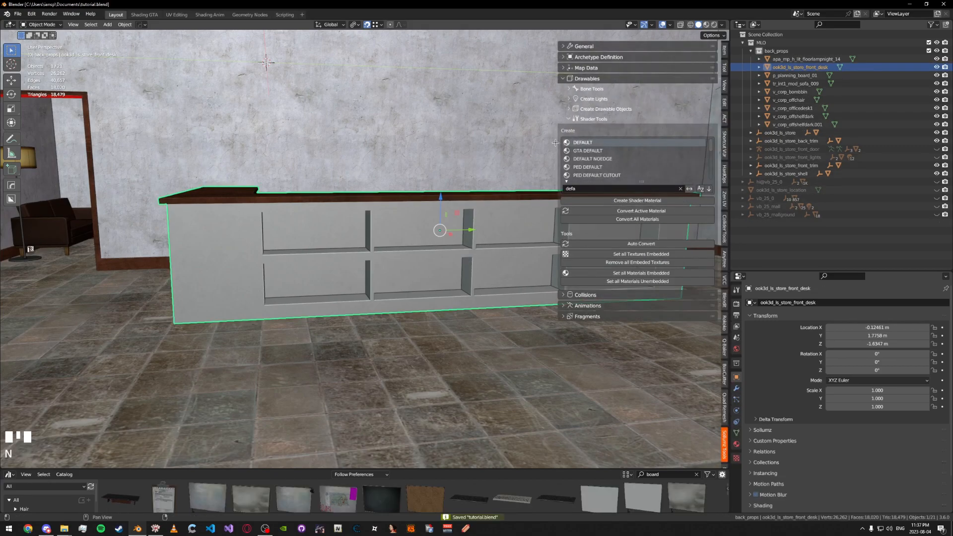
key("n")
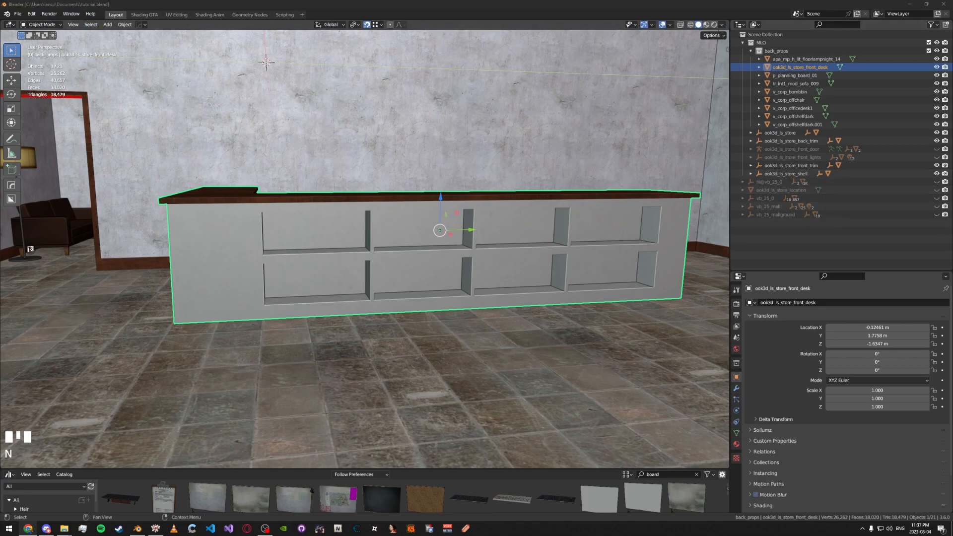
Find the Sollumz add-on in the preferences by searching for "Soll", remove it, and save the file
left_click(31, 14)
left_click(71, 133)
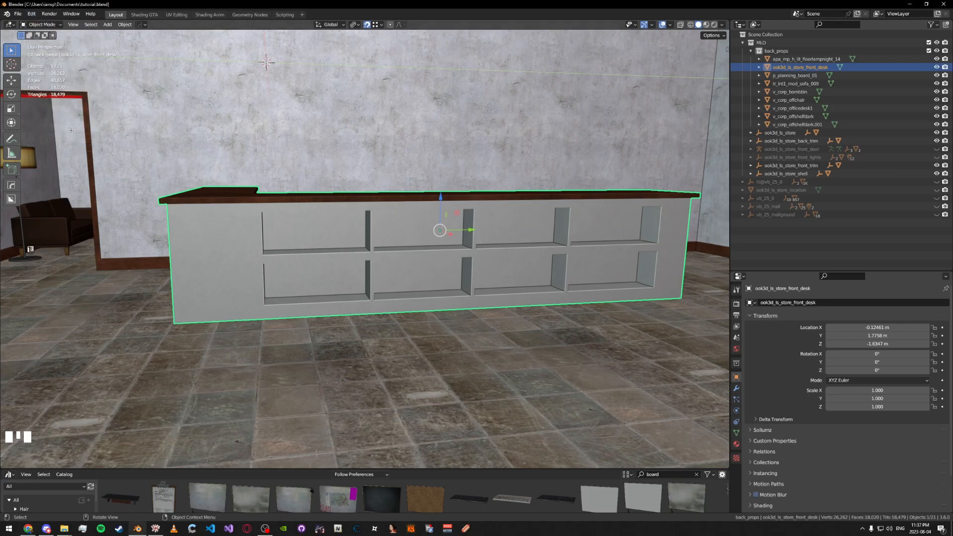
left_click(30, 14)
left_click(71, 137)
left_click(258, 47)
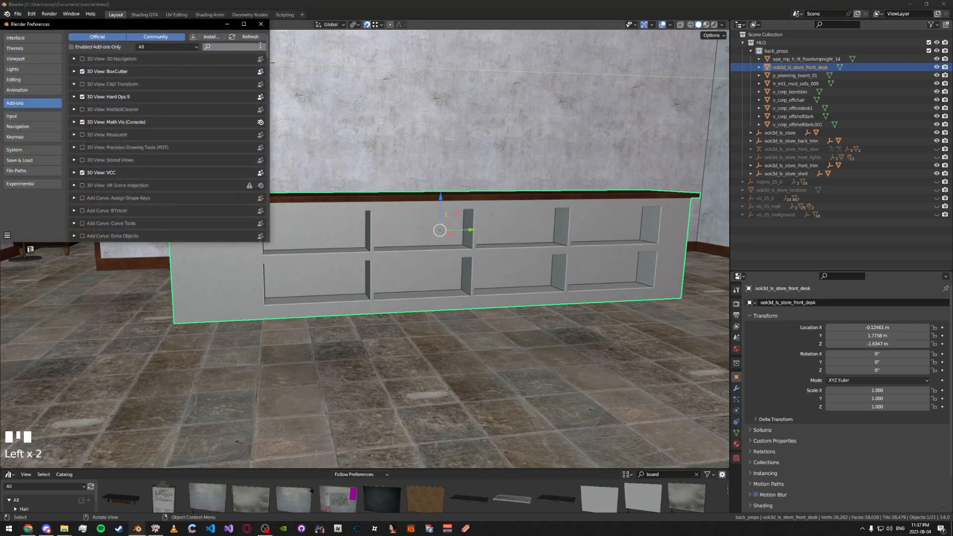
type("Soll")
left_click(74, 59)
left_click(148, 118)
left_click(149, 132)
left_click(347, 124)
key("ctrl+s")
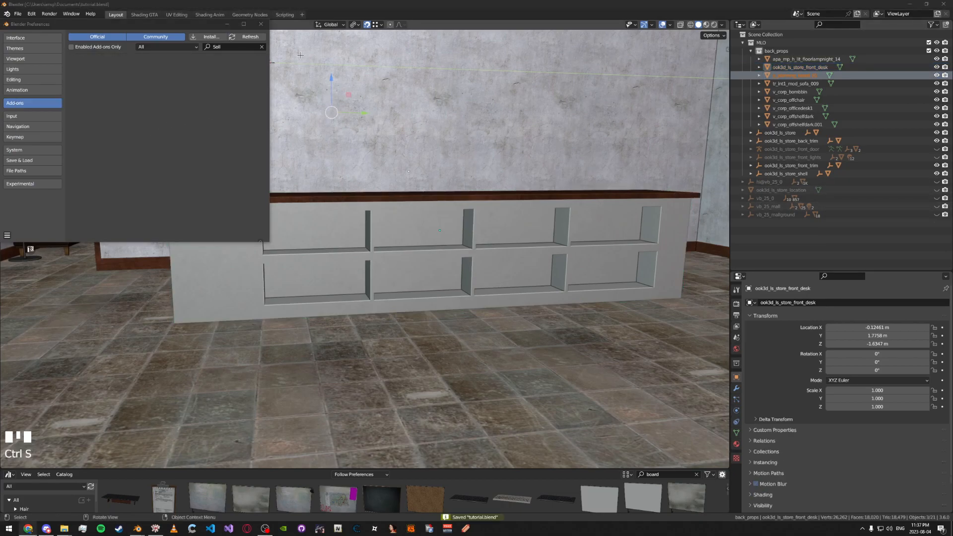
Install the Sollumz add-on from Sollumz-main.zip in the Downloads folder, enable it, and save the file
left_click(240, 46)
key("BackSpace")
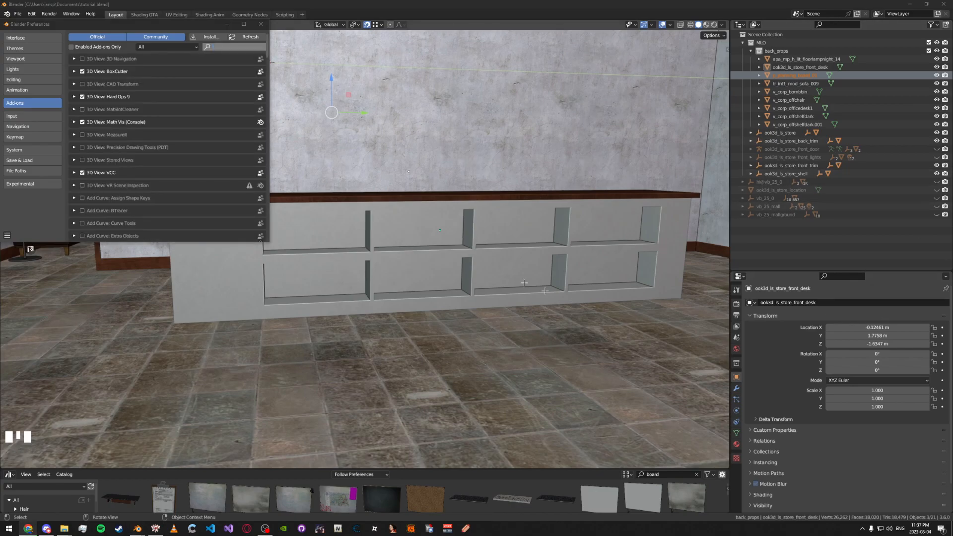
left_click(210, 36)
left_click(30, 105)
double_click(144, 52)
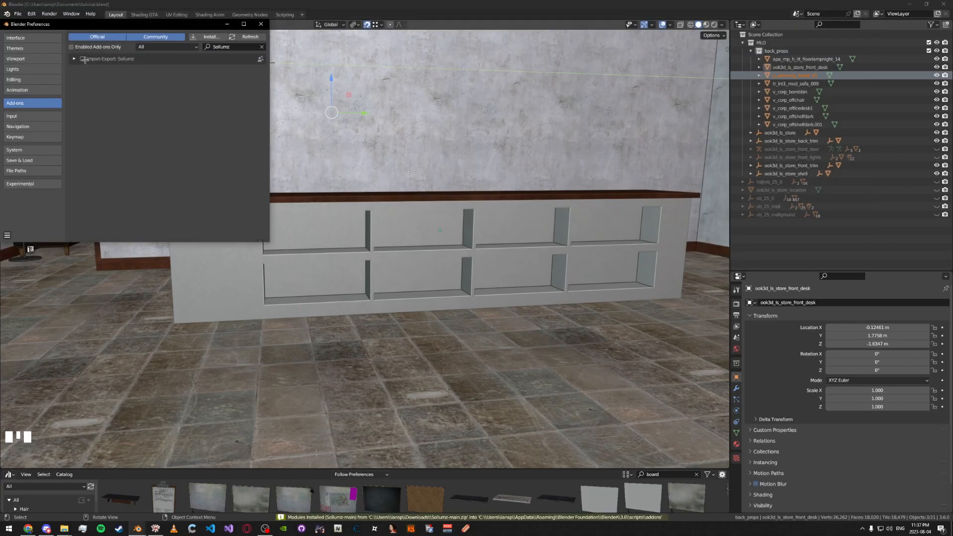
left_click(261, 23)
key("ctrl+s")
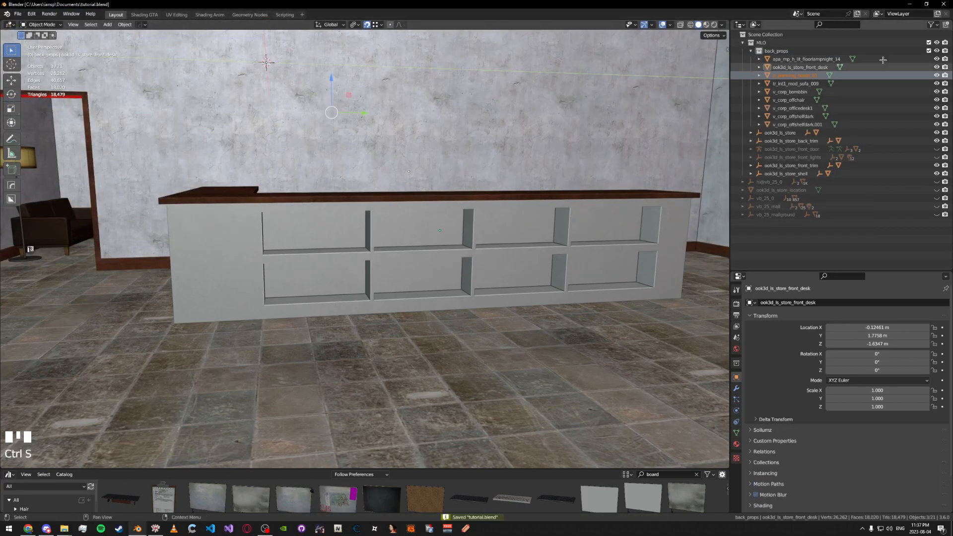
Relaunch Blender and reopen the recent file tutorial.blend
key("alt+Tab")
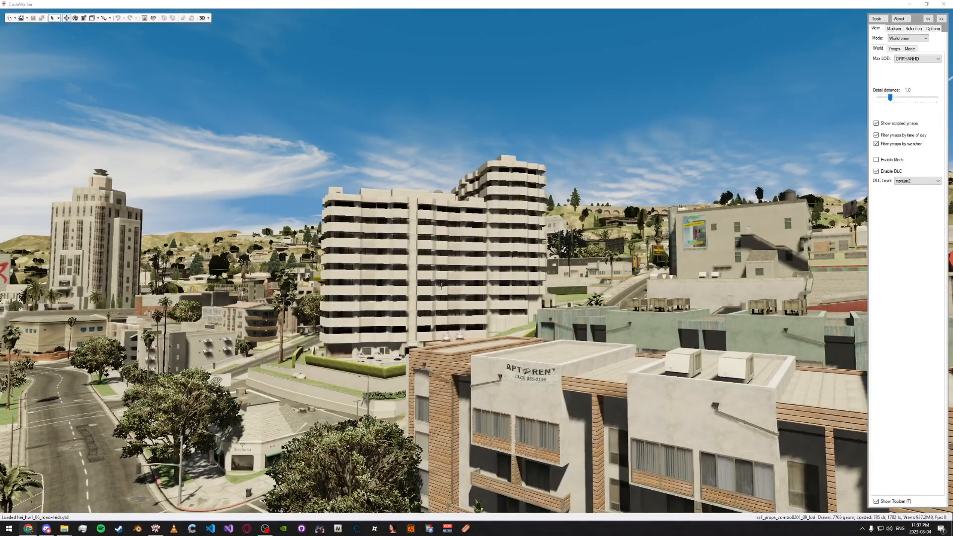
left_click(137, 529)
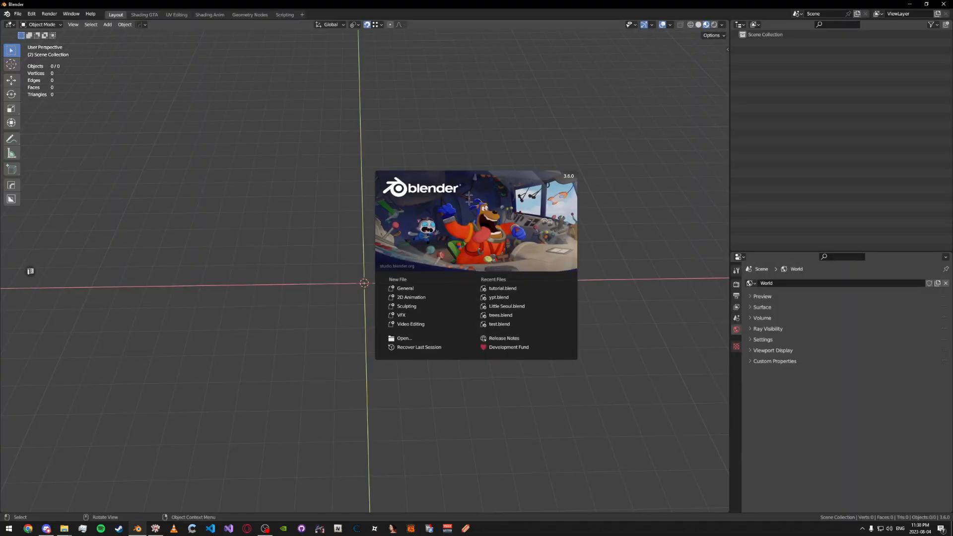
left_click(521, 289)
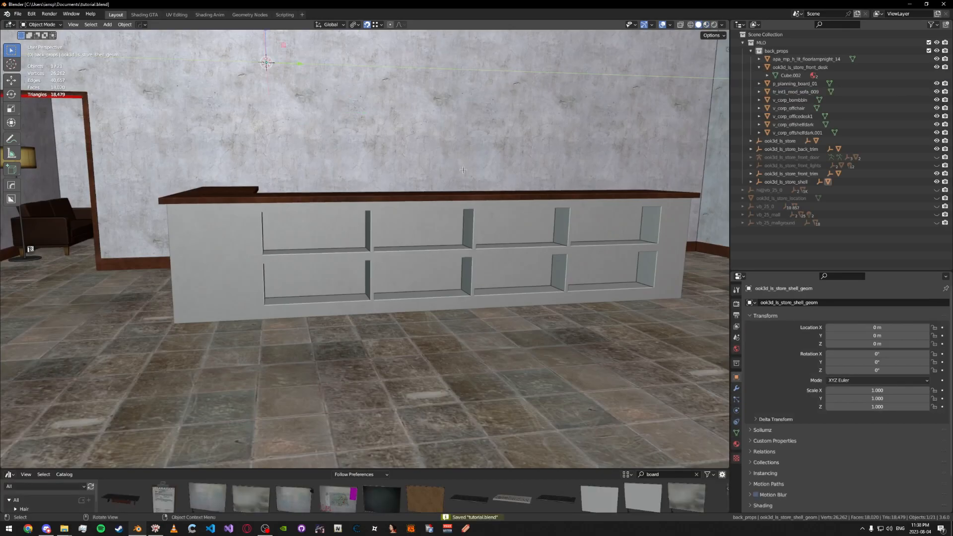
Convert the ook3d_ls_store_front_desk mesh to a Sollumz drawable and save the file
middle_click_drag(465, 175, 474, 179)
left_click(760, 67)
left_click(784, 68)
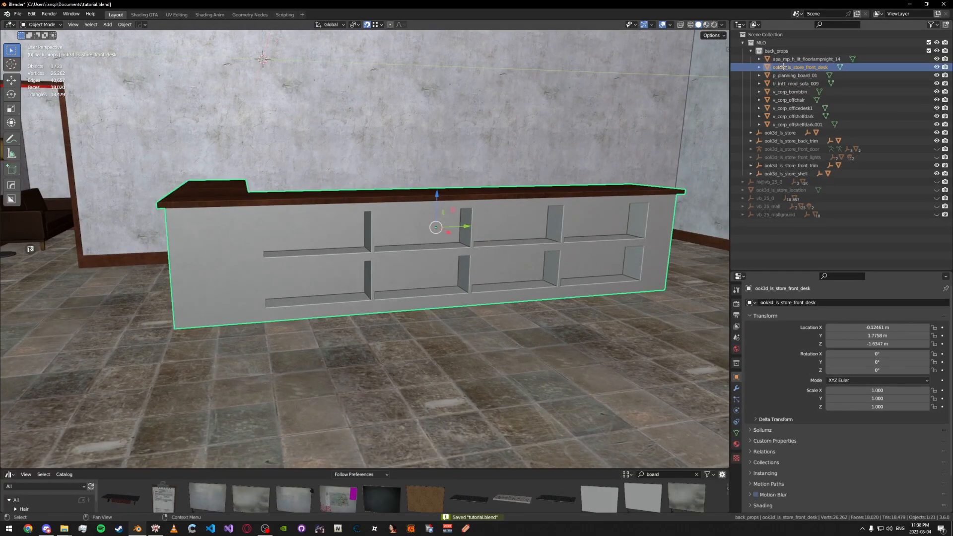
left_click_drag(781, 271, 772, 201)
middle_click_drag(378, 227, 362, 229)
key("v")
left_click(397, 181)
key("ctrl+s")
Compare the front desk's drawable hierarchy with that of ook3d_ls_store_back_trim, including the Sollumz properties of its drawable model
left_click(760, 67)
left_click(767, 75)
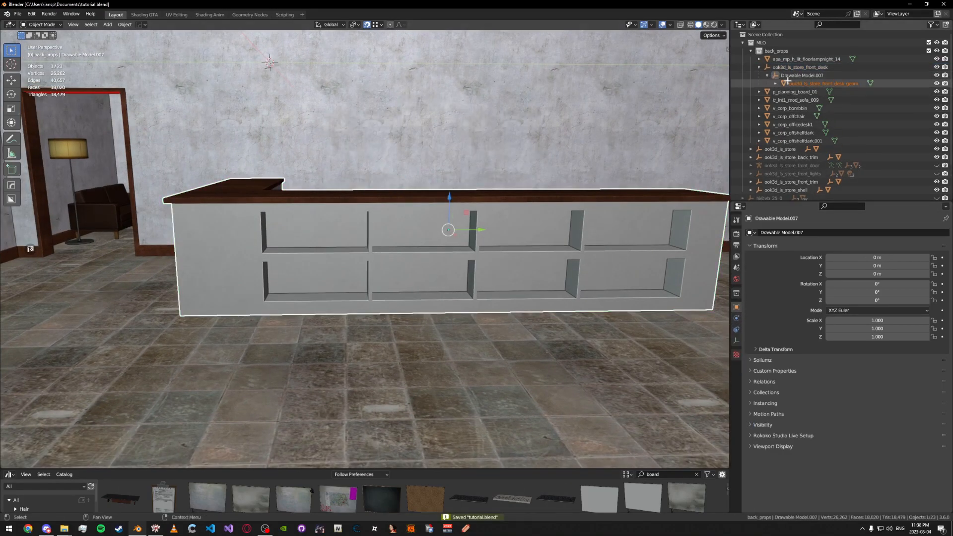
left_click(782, 83)
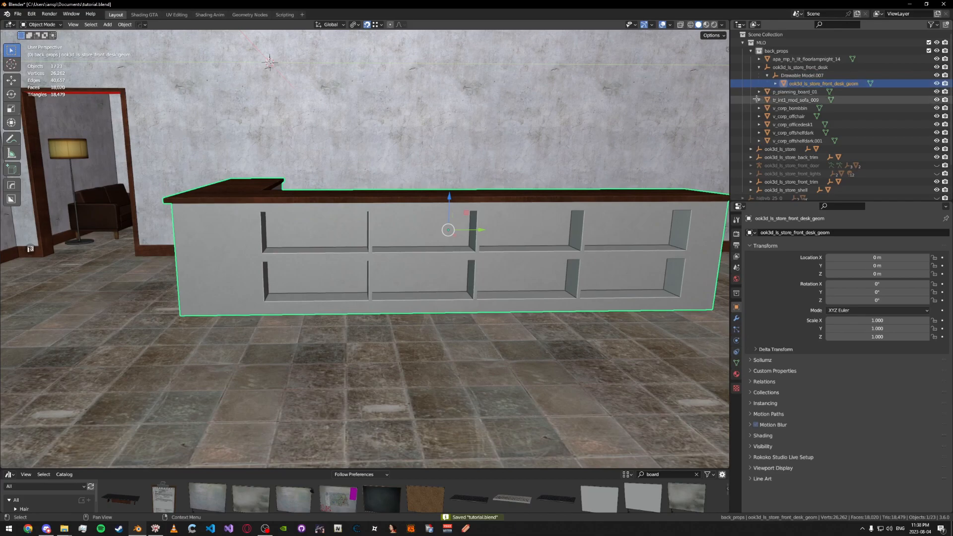
left_click(751, 157)
double_click(790, 165)
scroll(774, 163, "down", 2)
left_click(784, 117)
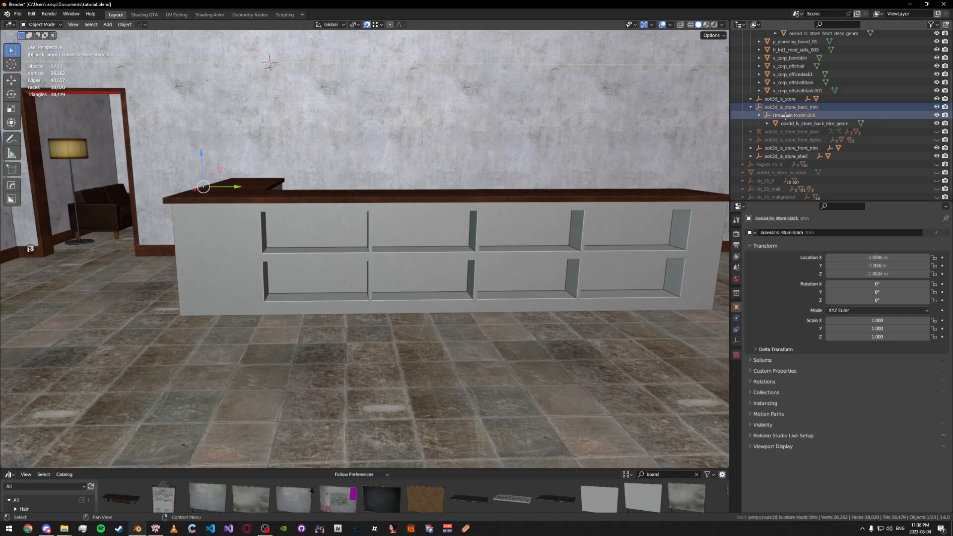
left_click(763, 360)
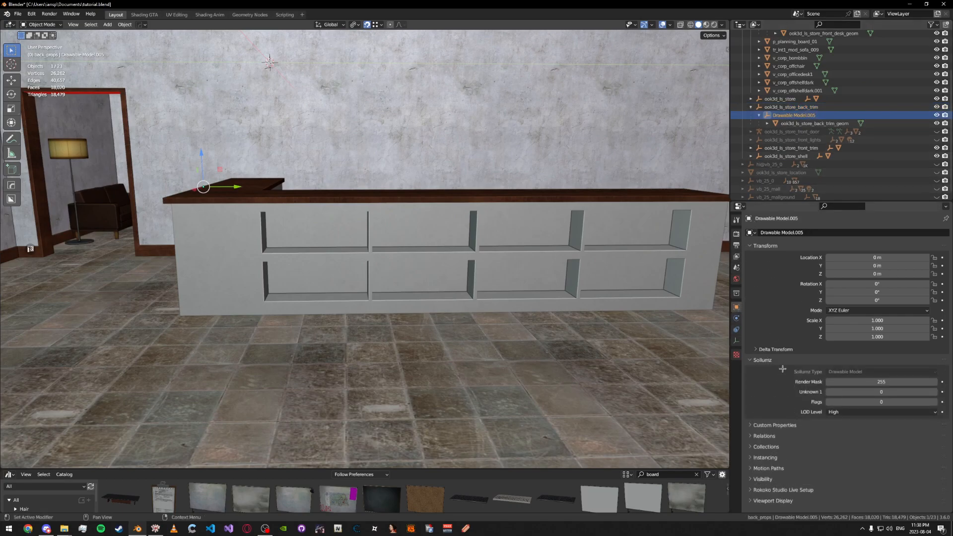
left_click(785, 124)
left_click(751, 107)
Save the file and check the Sollumz properties of the front desk's drawable and its geometry child
scroll(778, 94, "up", 4)
key("ctrl+s")
left_click(794, 75)
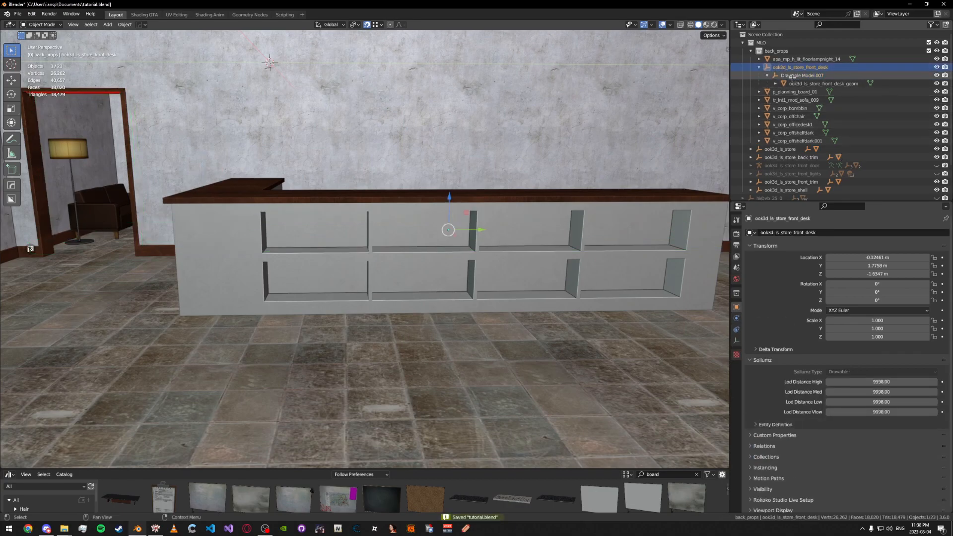
left_click(822, 83)
middle_click_drag(546, 238, 517, 233)
left_click(757, 67)
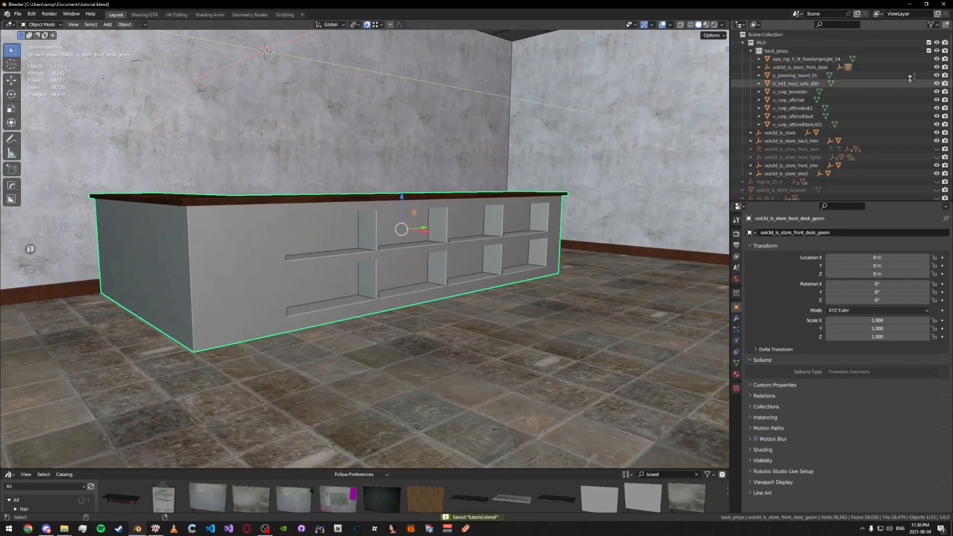
Hide the front desk hierarchy, look over the empty store room, and show the desk again
left_click(937, 67, "shift")
middle_click_drag(496, 199, 552, 199)
scroll(553, 199, "down", 5)
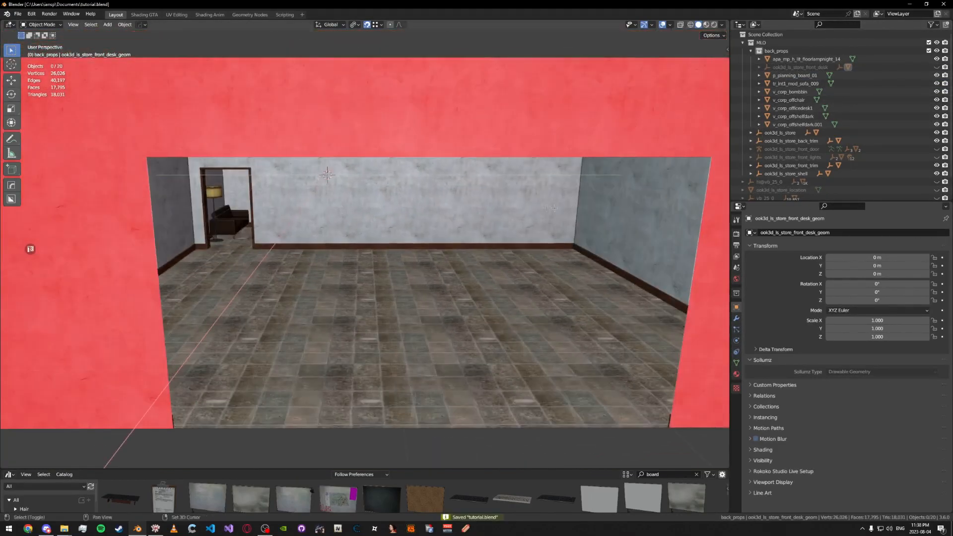
key("ctrl+s")
scroll(506, 134, "up", 5)
scroll(506, 134, "up", 6)
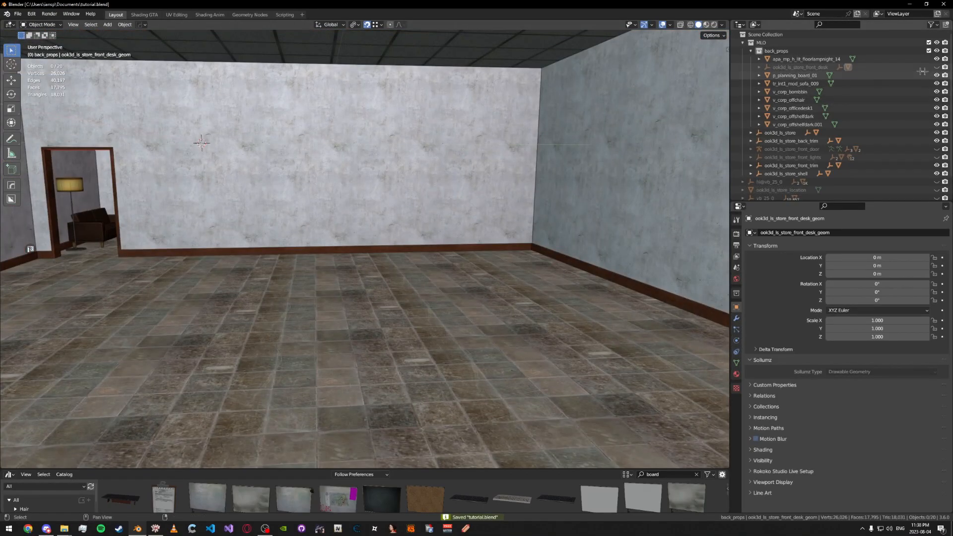
left_click(937, 67, "shift")
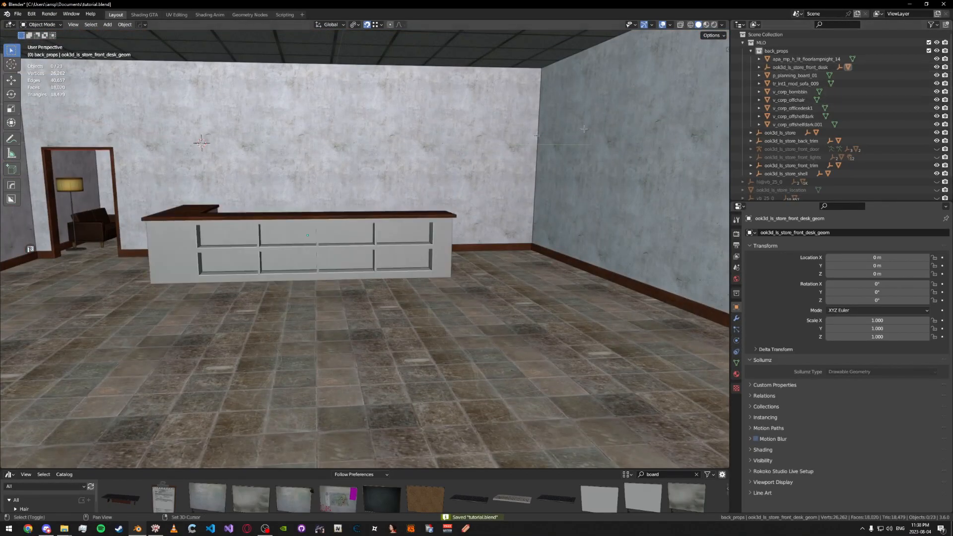
Duplicate the front desk geometry in place, clear its parent while keeping the transformation, and save the file
left_click(359, 212)
key("KP_Decimal")
key("shift+d")
key("z")
key("Escape")
key("alt+p")
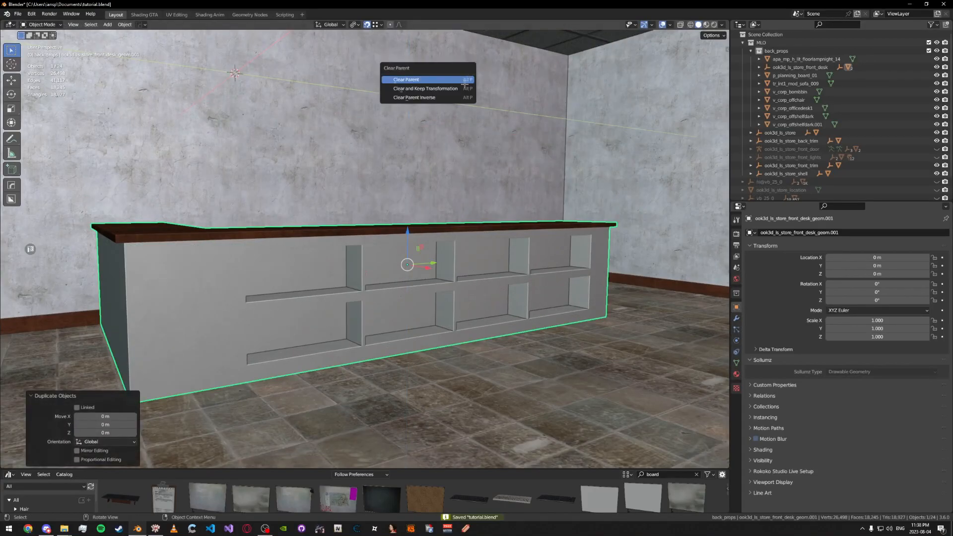
left_click(459, 89)
key("ctrl+s")
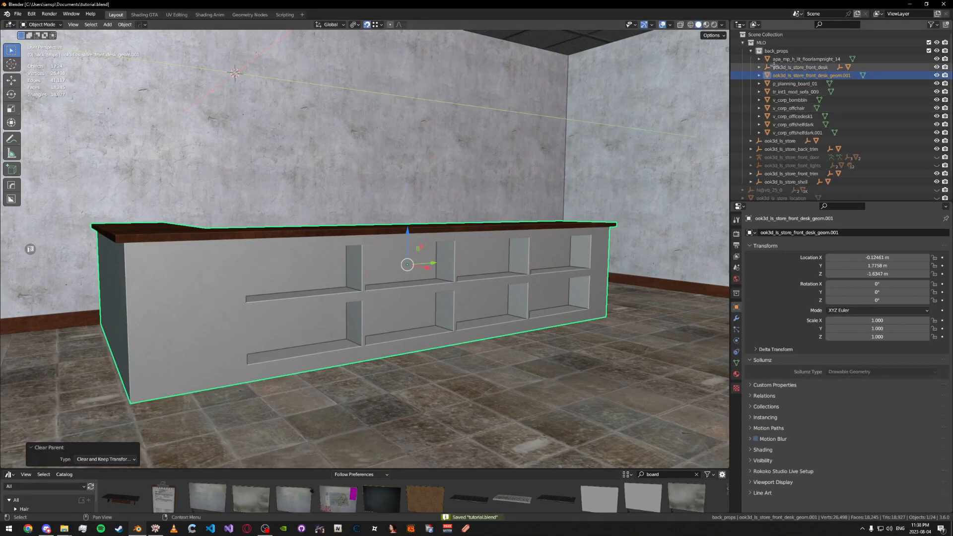
Rename the duplicated desk mesh as ook3d_ls_store_front_desk_col and save the file
double_click(807, 75)
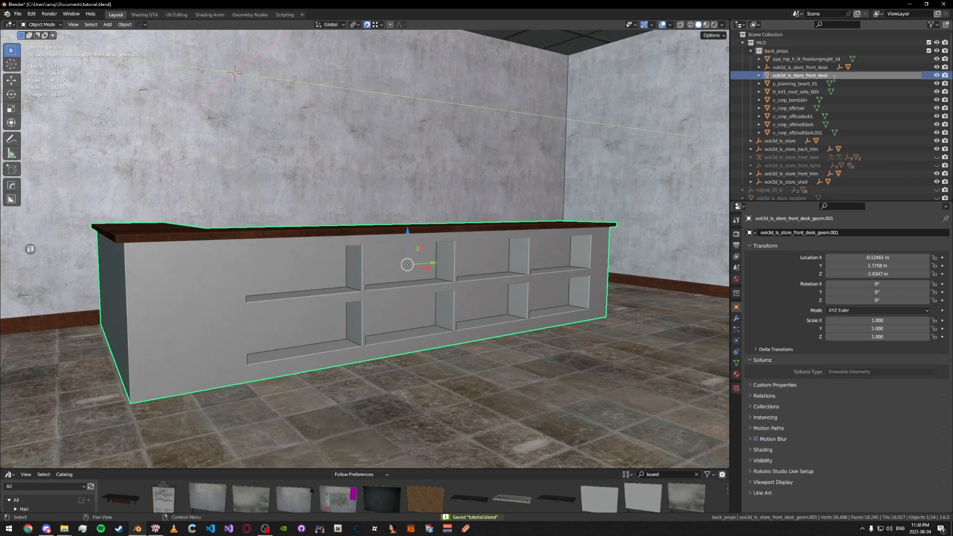
type("_col")
key("Return")
key("ctrl+s")
Hide every object in the MLO collection except ook3d_ls_store_front_desk_col and the ook3d_ls_store collision
left_click(938, 67)
scroll(768, 135, "down", 1)
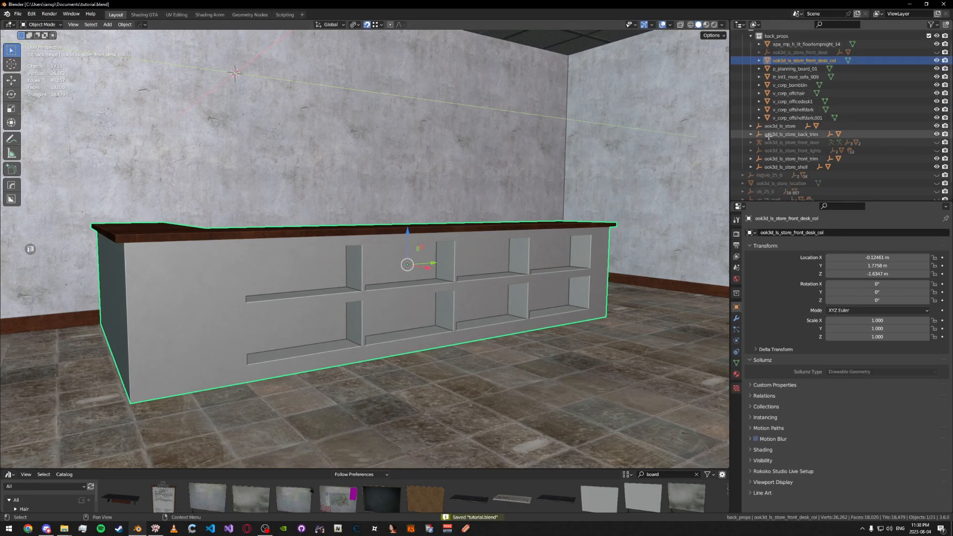
left_click(775, 126)
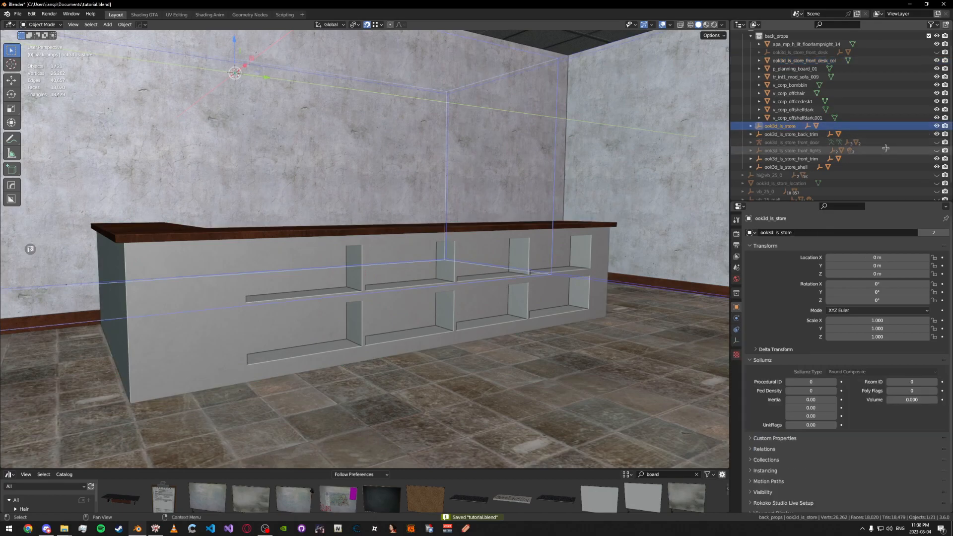
left_click(936, 159)
left_click(937, 167)
left_click(937, 134)
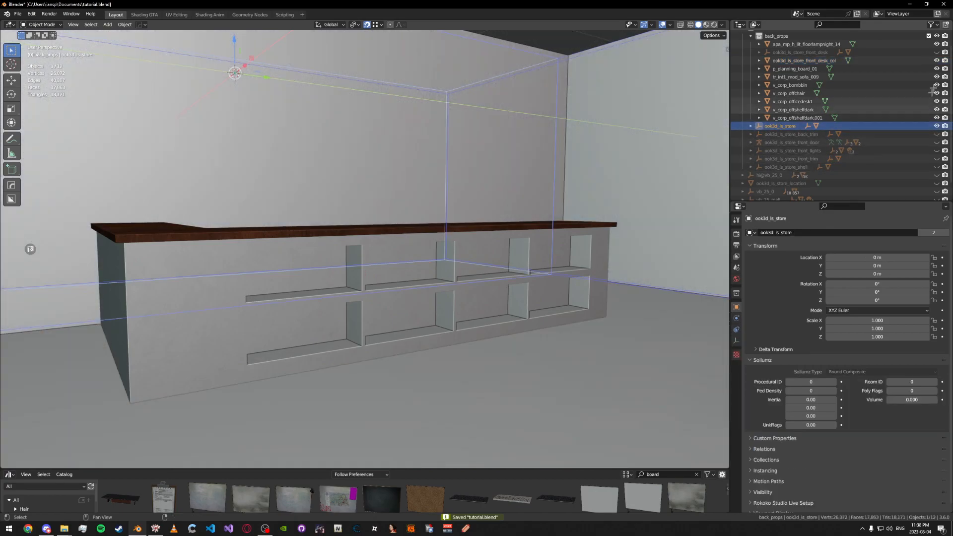
scroll(924, 81, "up", 1)
left_click_drag(937, 59, 937, 132)
left_click(937, 75)
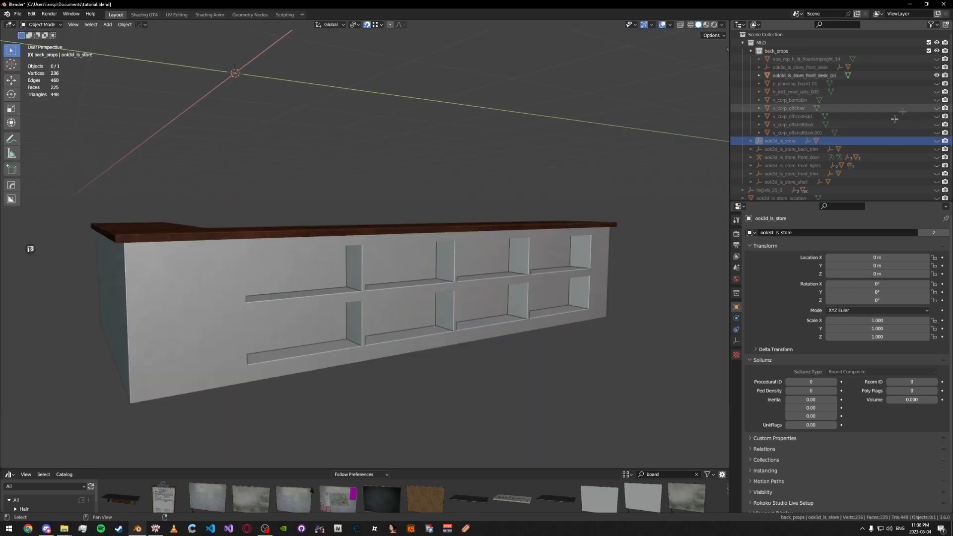
left_click(937, 141)
Join ook3d_ls_store_front_desk_col into the Bound Poly Mesh of ook3d_ls_store and save the file
left_click(750, 141)
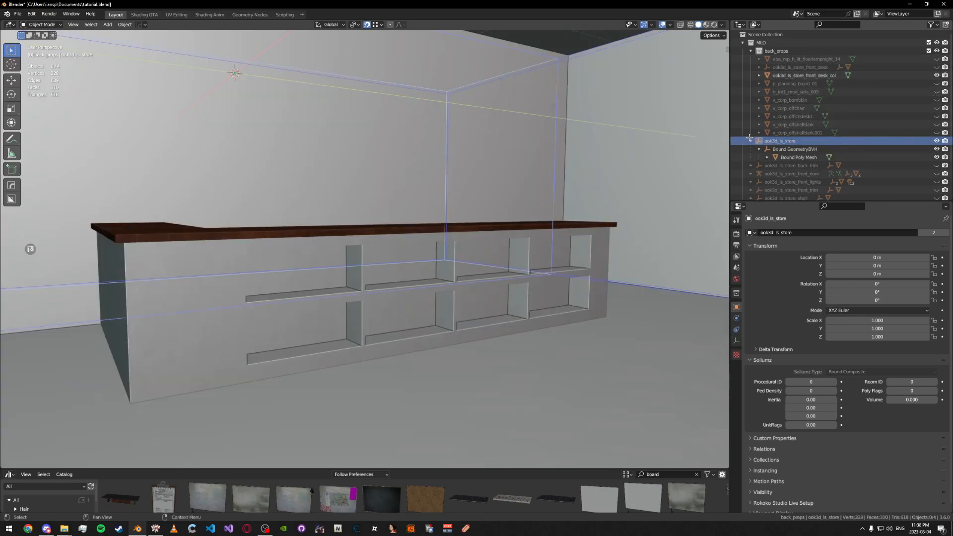
left_click(768, 156)
left_click(784, 156)
left_click(767, 157)
left_click(791, 75)
left_click(797, 157, "ctrl")
key("ctrl+j")
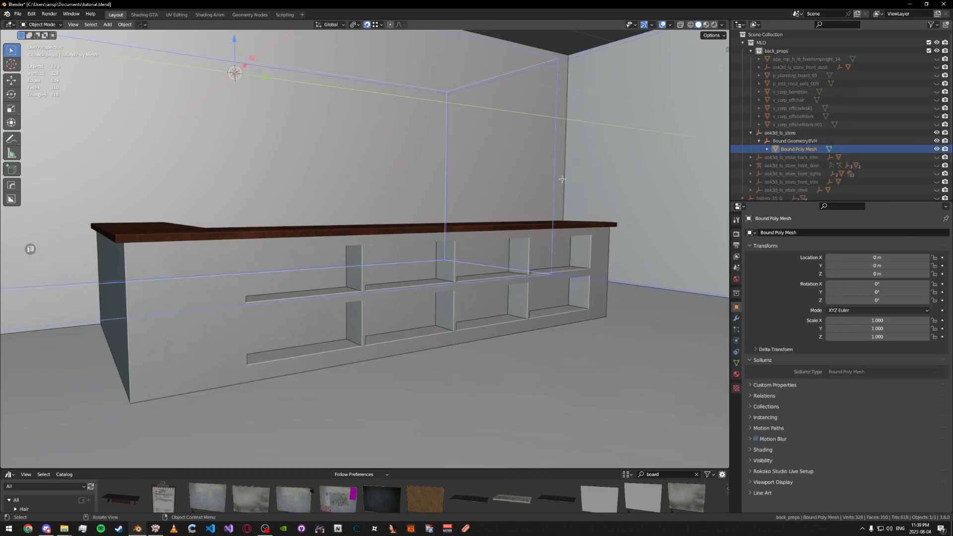
key("ctrl+s")
Search the Sollumz collision materials for "wood" and add a Wood Solid Medium material to the Bound Poly Mesh
middle_click_drag(530, 173, 488, 186)
scroll(494, 176, "up", 2)
scroll(494, 176, "up", 3)
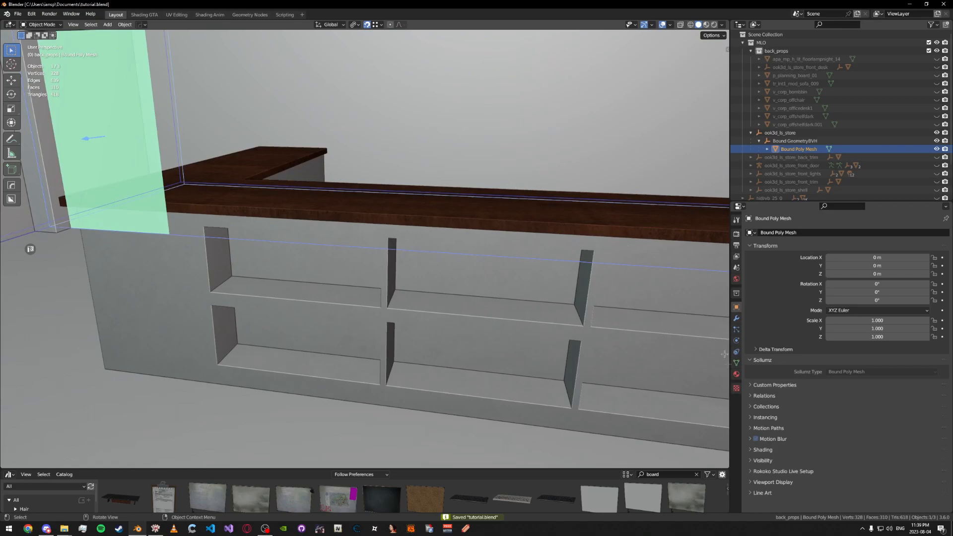
left_click(737, 374)
middle_click_drag(558, 259, 543, 249)
key("n")
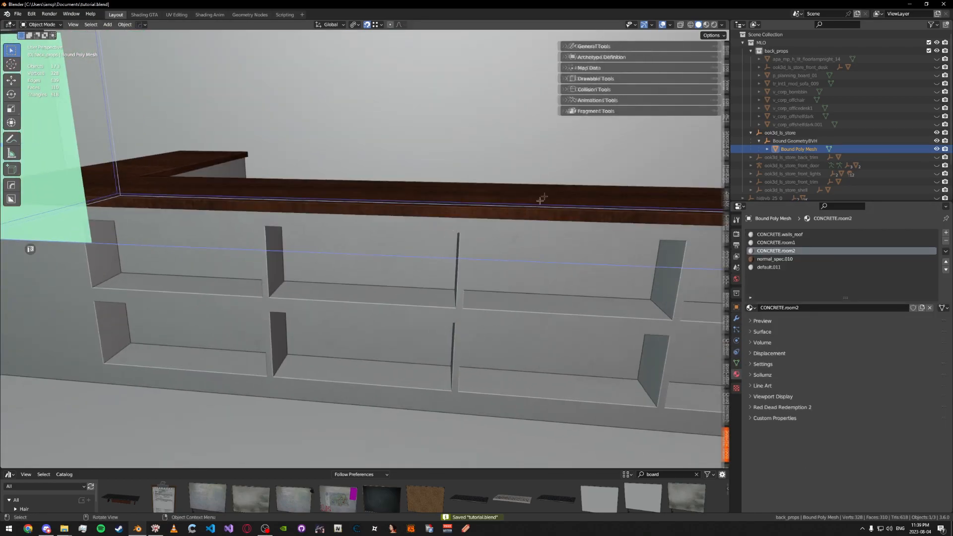
left_click(582, 89)
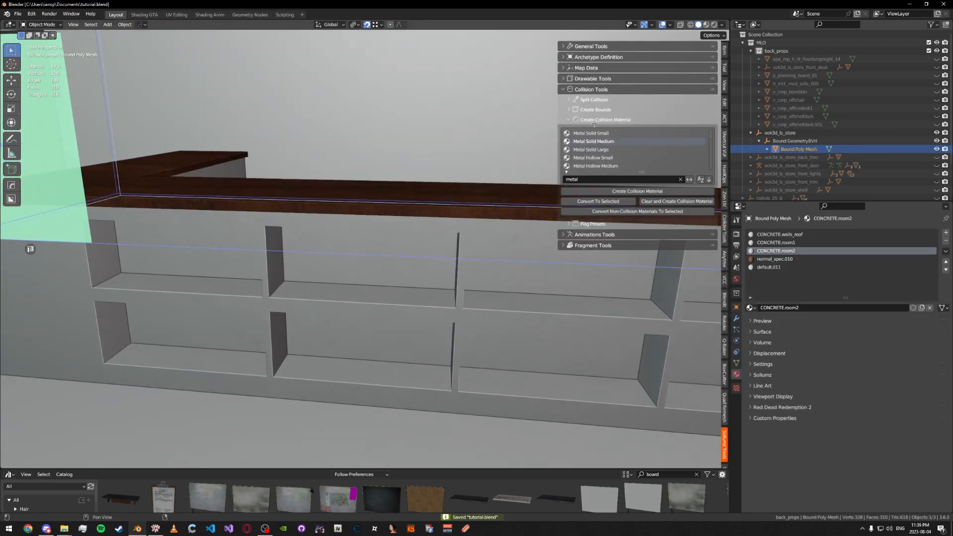
left_click(596, 179)
key("Return")
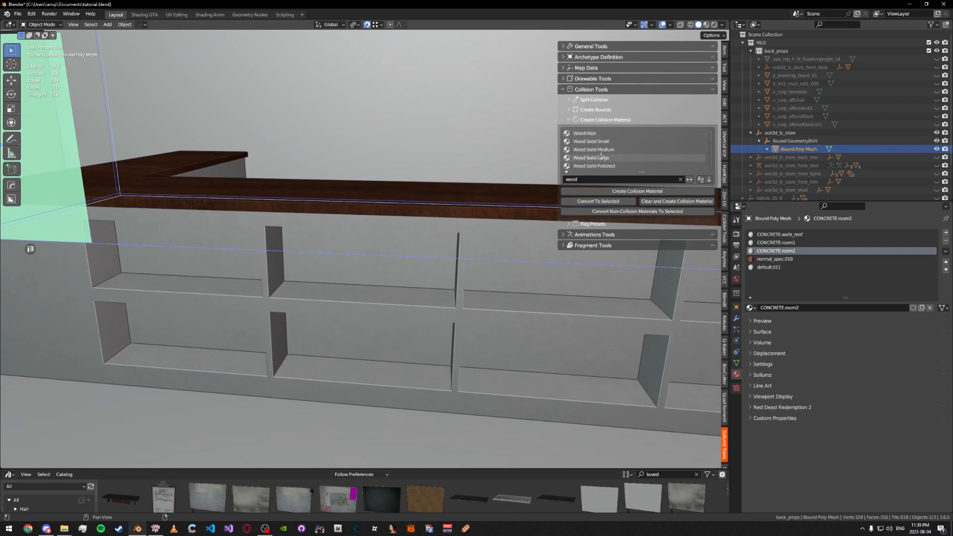
left_click(610, 192)
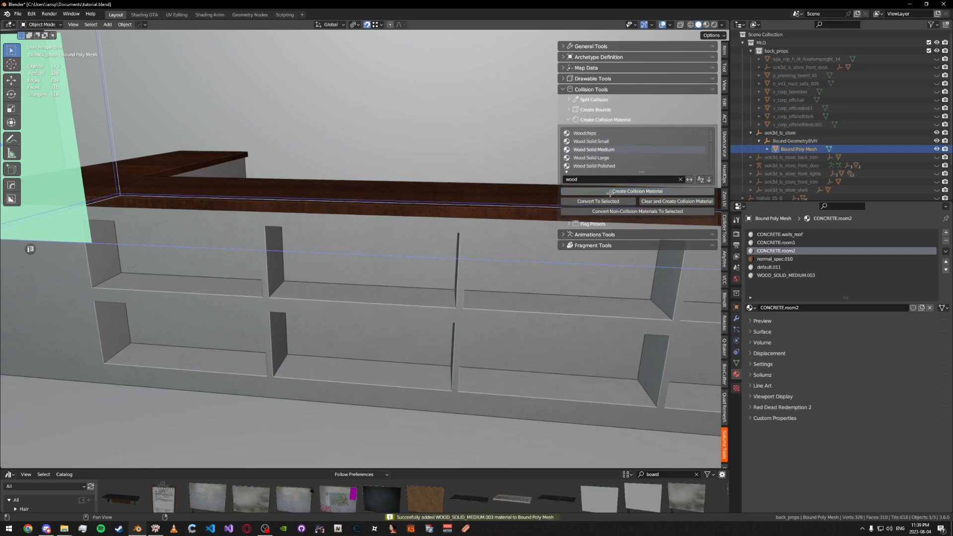
key("n")
Assign WOOD_SOLID_MEDIUM.003 to all countertop faces that use normal_spec.010 and save the file
key("Tab")
left_click(575, 224)
left_click(576, 210)
left_click(830, 308)
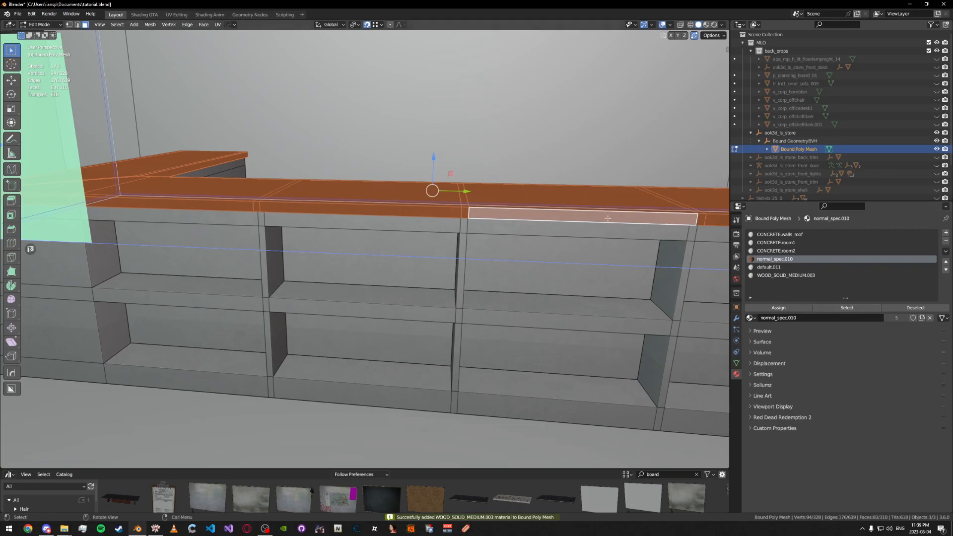
left_click(776, 275)
left_click(769, 307)
key("Tab")
left_click(576, 253)
key("ctrl+s")
Select the desk body faces using default.011, assign them a new Default collision material found with "def", and save
key("Tab")
left_click(576, 236)
left_click(552, 234)
left_click(834, 308)
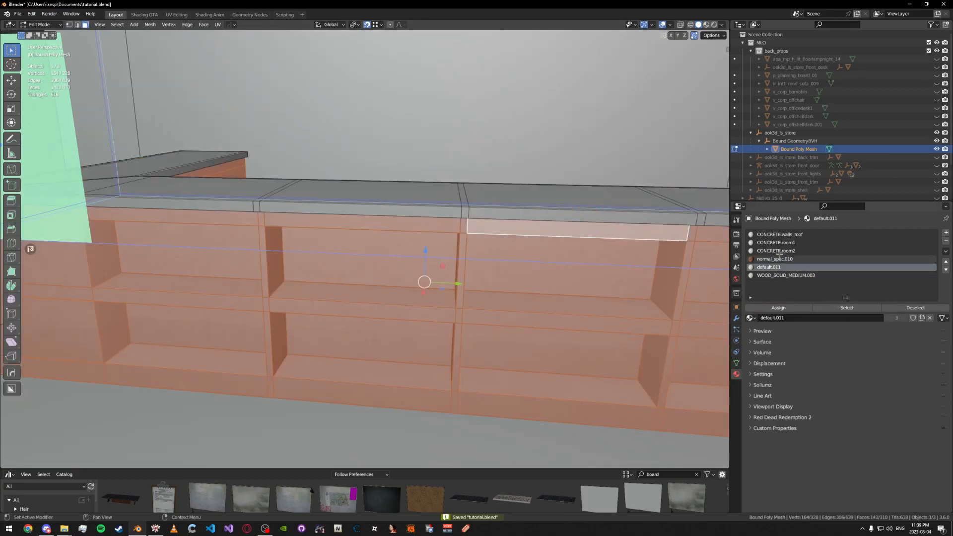
key("n")
left_click(603, 179)
type("d")
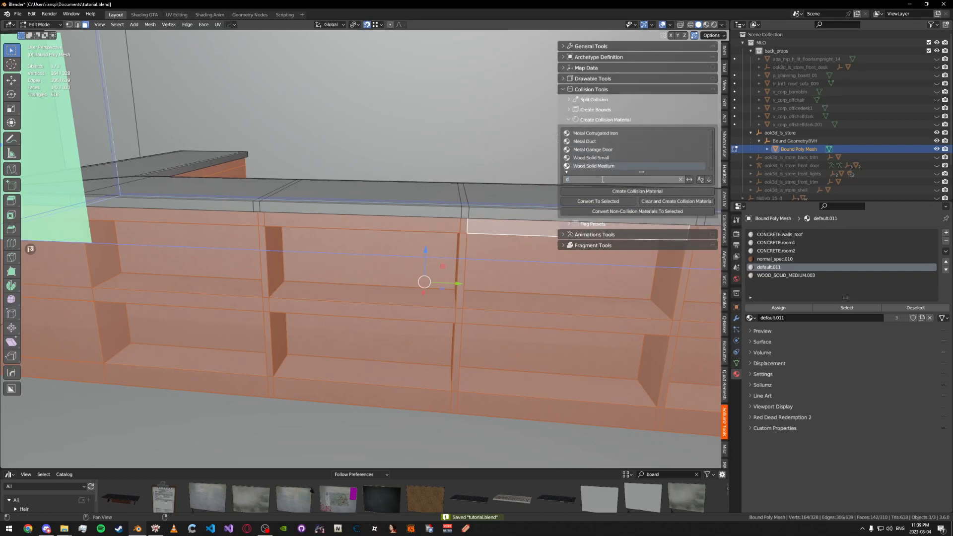
key("Return")
left_click(618, 190)
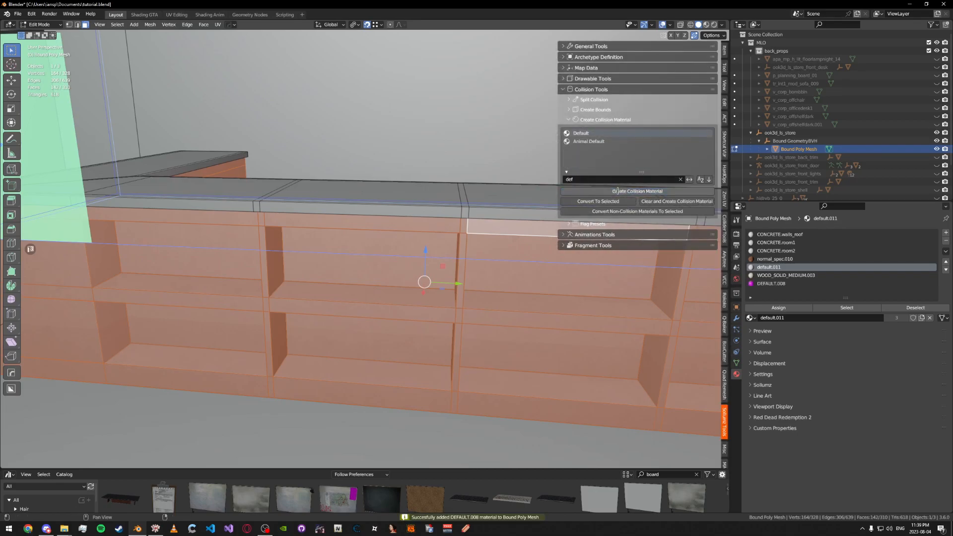
key("n")
key("Tab")
key("ctrl+s")
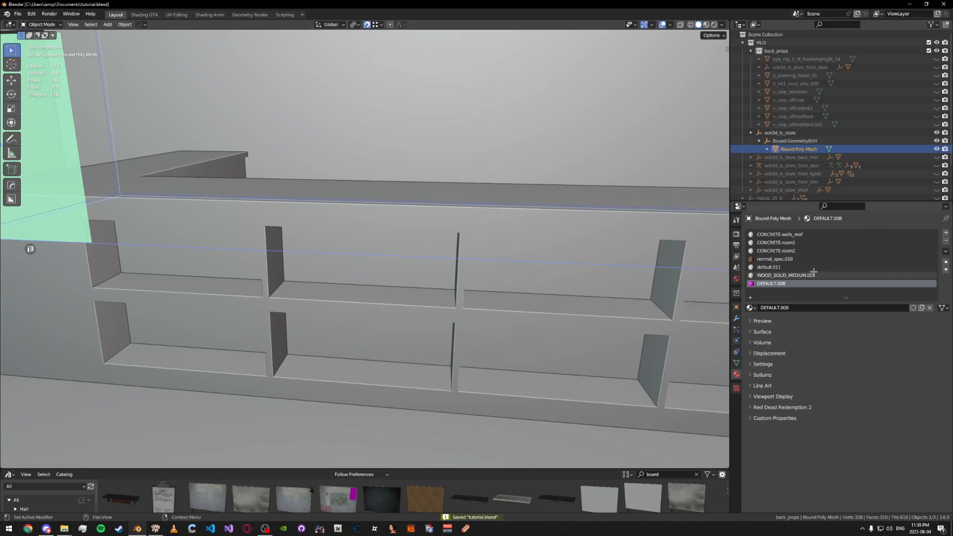
Remove the default.011 and normal_spec.010 material slots from the Bound Poly Mesh and save the file
left_click(815, 268)
left_click(861, 258)
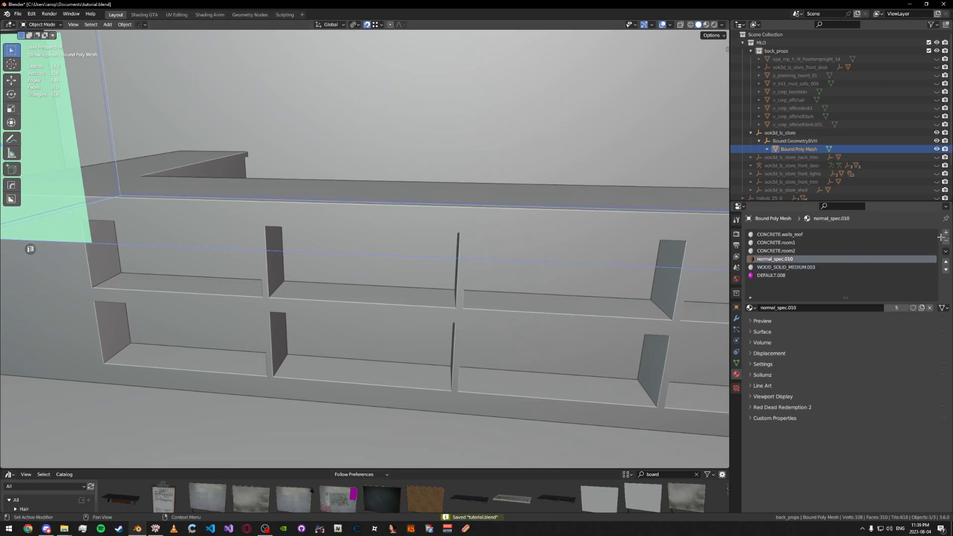
left_click(945, 241)
key("ctrl+s")
Export the full ook3d_ls_store collision hierarchy as CodeWalker XML into the sollumz export tutorial folder and save the blend file
scroll(597, 220, "down", 6)
left_click(750, 132)
right_click(769, 133)
left_click(739, 181)
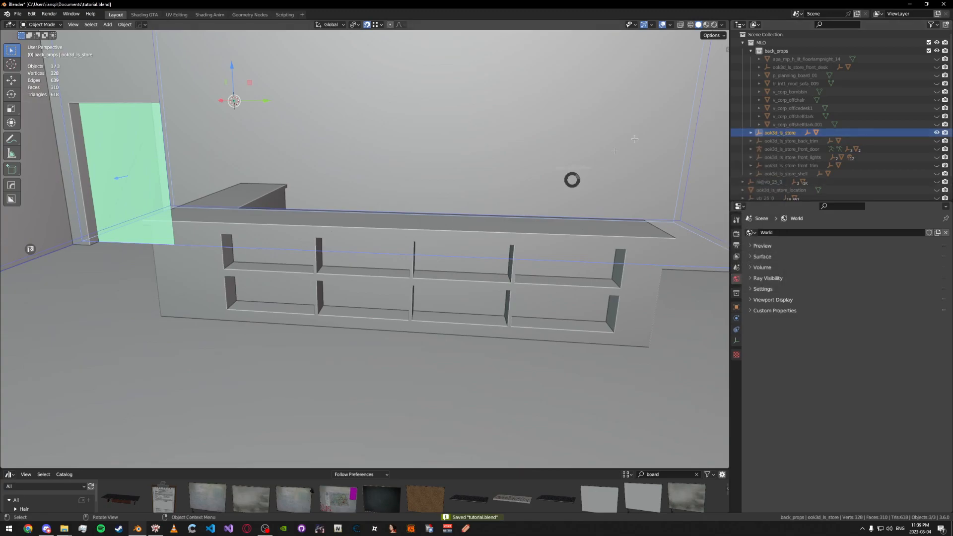
left_click(69, 304)
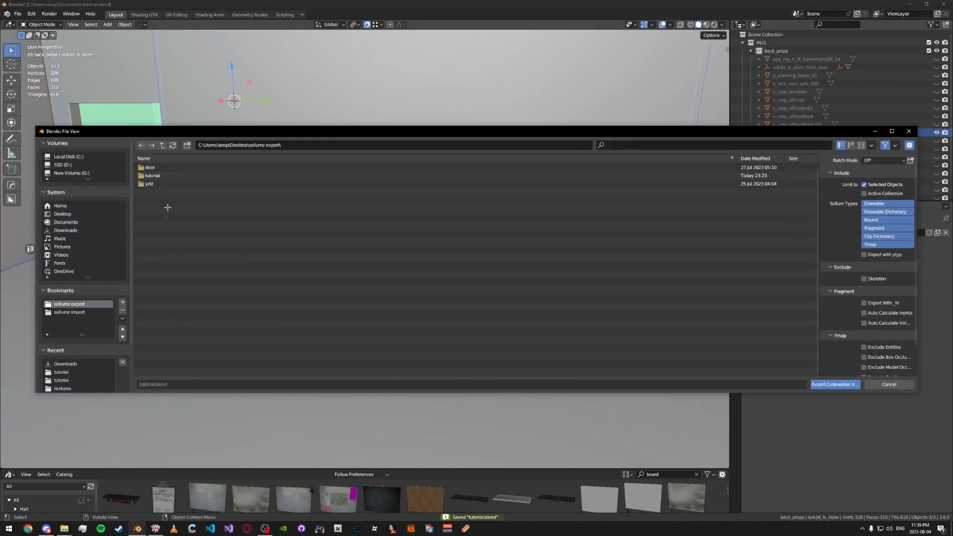
double_click(159, 176)
left_click(829, 383)
scroll(546, 263, "down", 3)
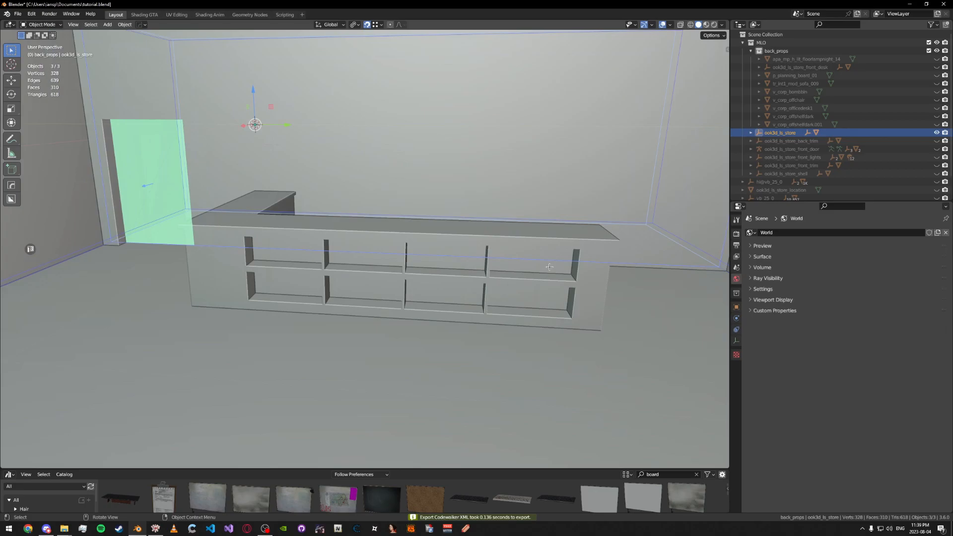
key("ctrl+s")
Hide the ook3d_ls_store collision, show the other store objects and back_props, select the front desk geometry, and save
scroll(517, 267, "up", 4)
middle_click_drag(509, 268, 549, 240)
scroll(549, 240, "down", 2)
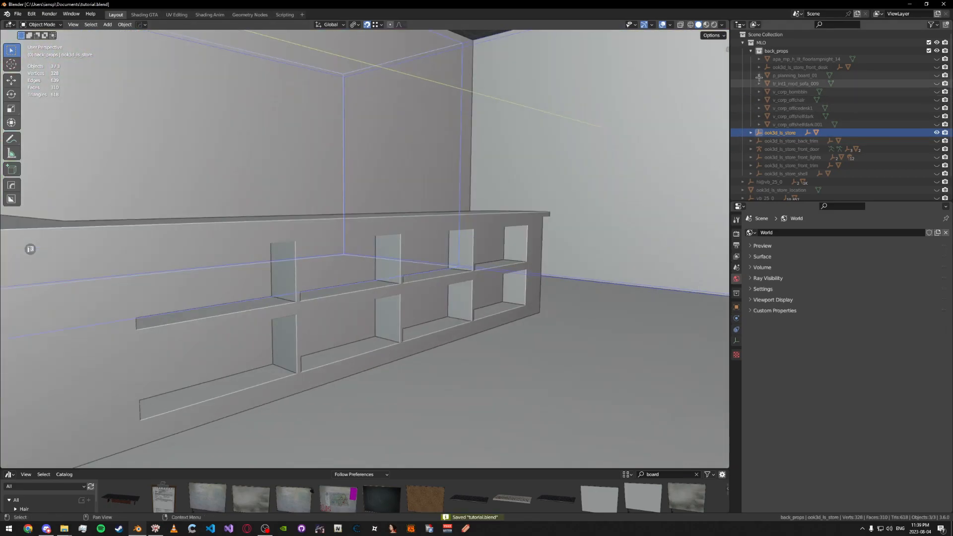
left_click(751, 51)
left_click(937, 59)
left_click_drag(937, 67, 937, 99)
left_click(937, 51, "shift")
left_click(937, 51, "shift")
mouse_move(516, 194)
middle_mouse_down()
mouse_move(463, 200)
mouse_move(447, 217)
mouse_move(502, 201)
middle_mouse_up()
left_click(447, 217)
key("ctrl+s")
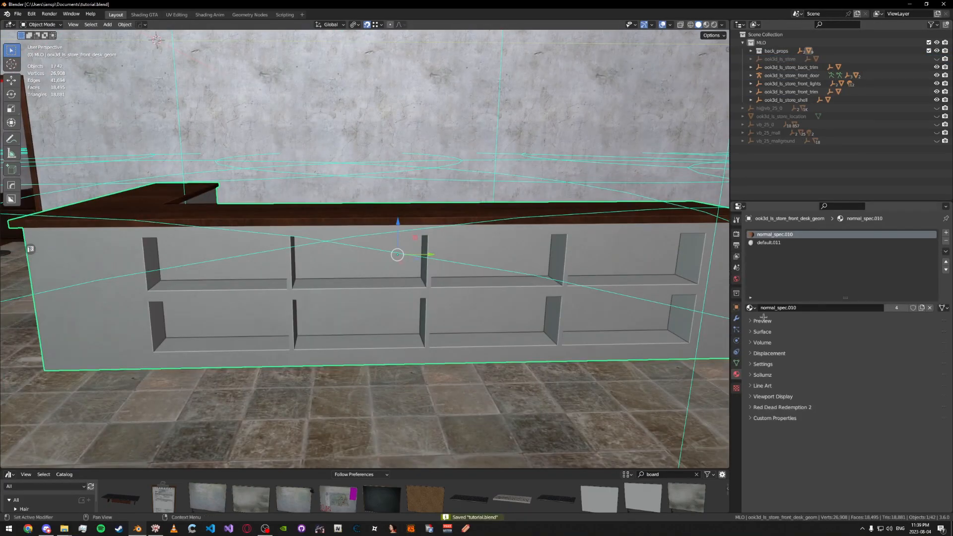
Check the front desk's default.011 material slot and its mesh faces up close
left_click(783, 243)
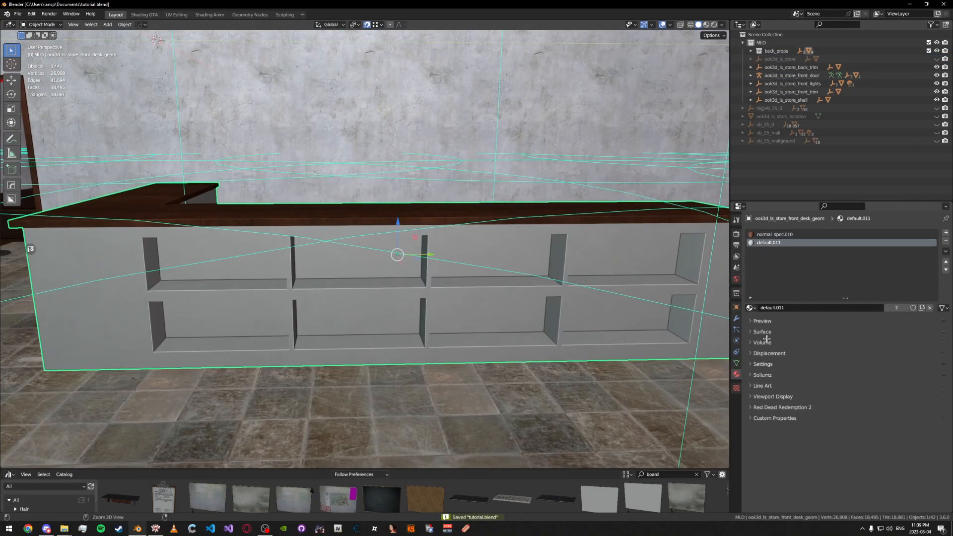
middle_click_drag(393, 241, 414, 258)
scroll(402, 237, "up", 6)
key("Tab")
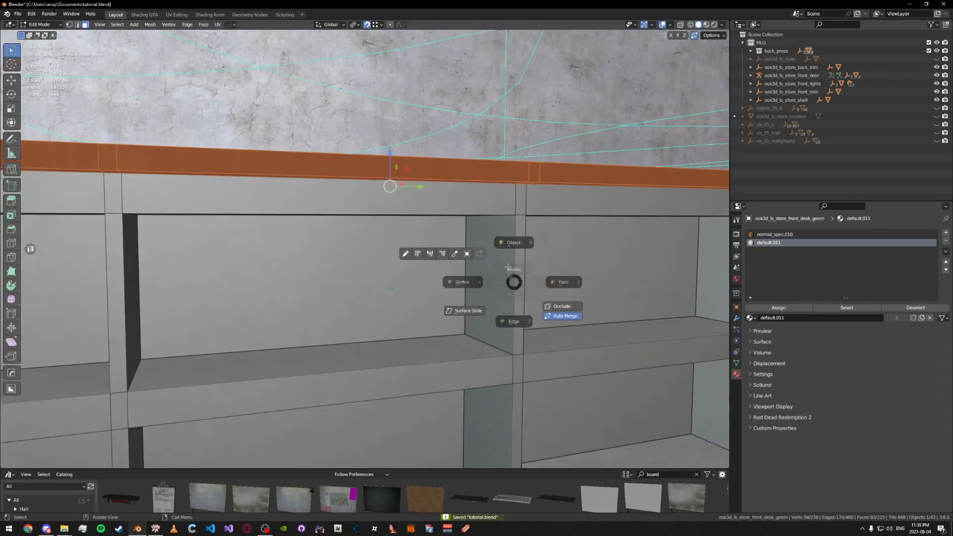
key("Tab")
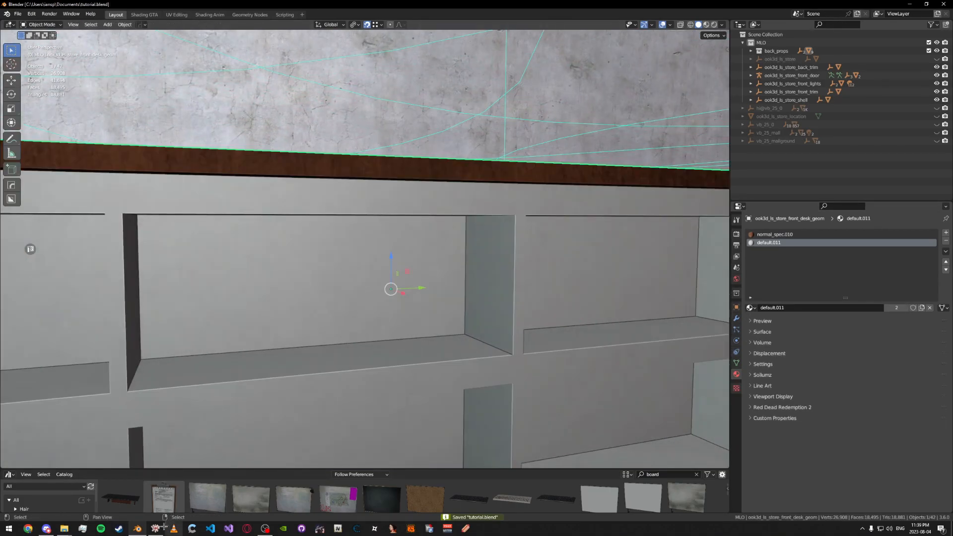
Switch to CodeWalker, launch RPF Explorer, and open the 3dmods.rpf archive
left_click(156, 528)
left_click(875, 19)
left_click(884, 31)
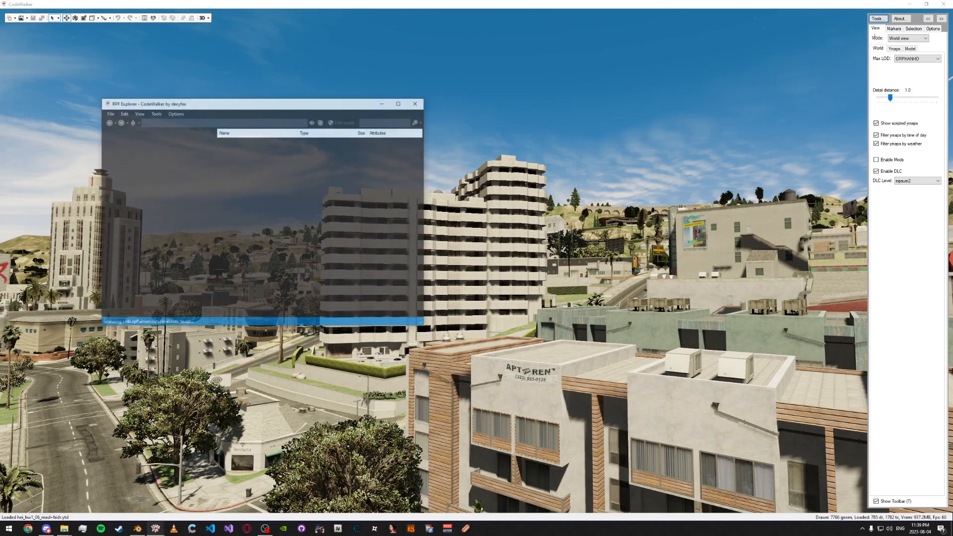
left_click_drag(340, 102, 455, 83)
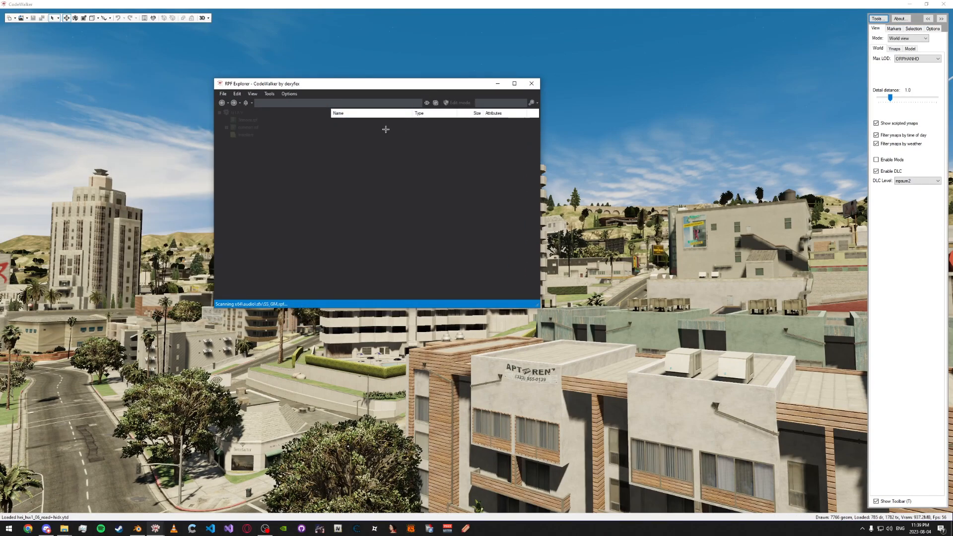
left_click(266, 120)
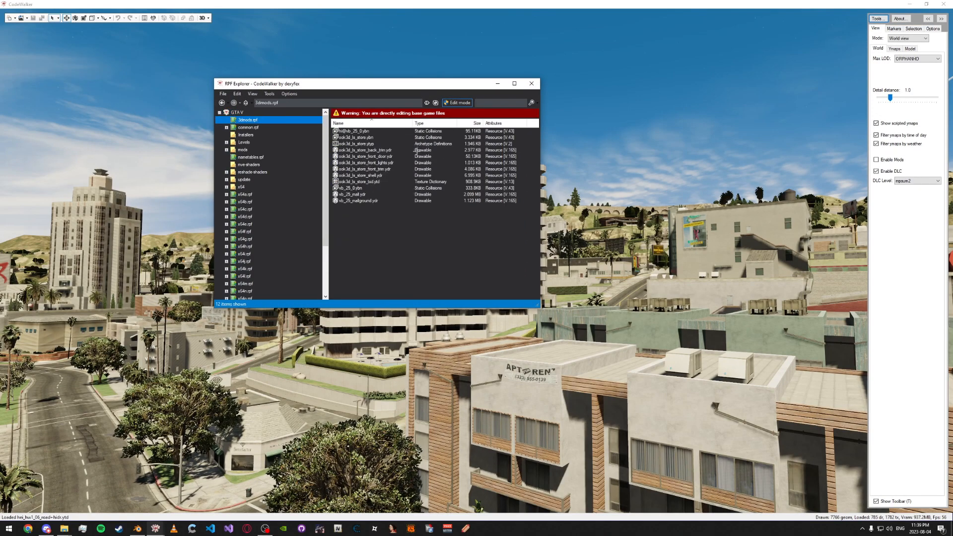
Open the ook3d_ls_store_txd.ytd texture dictionary and add the sj_plaster_white texture from the Desktop's sollumz import tutorial folder
double_click(417, 182)
left_click(124, 312)
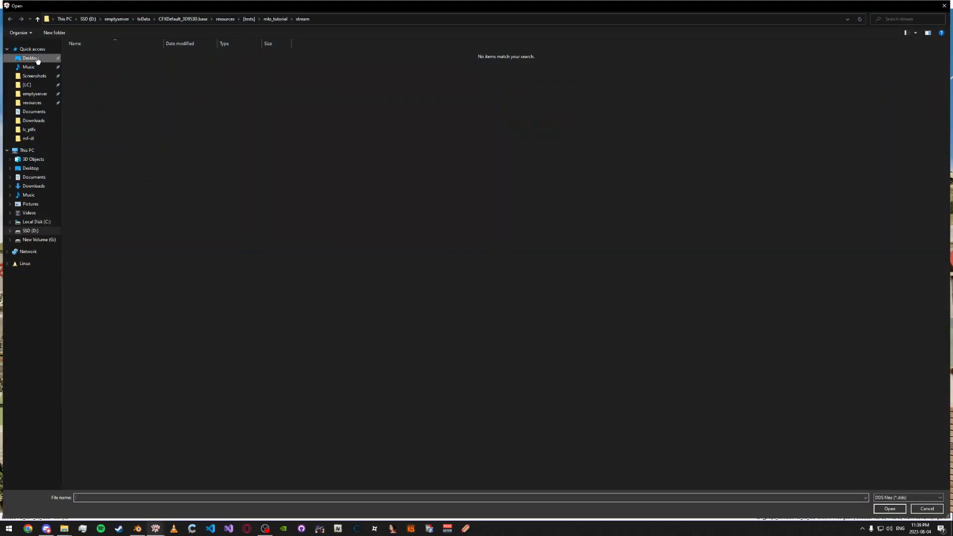
left_click(37, 60)
double_click(130, 178)
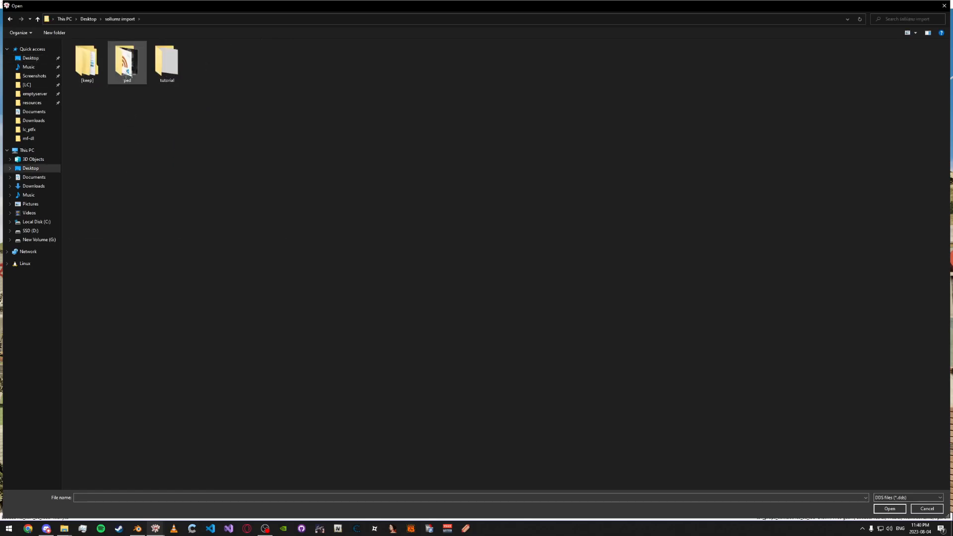
double_click(166, 62)
double_click(127, 65)
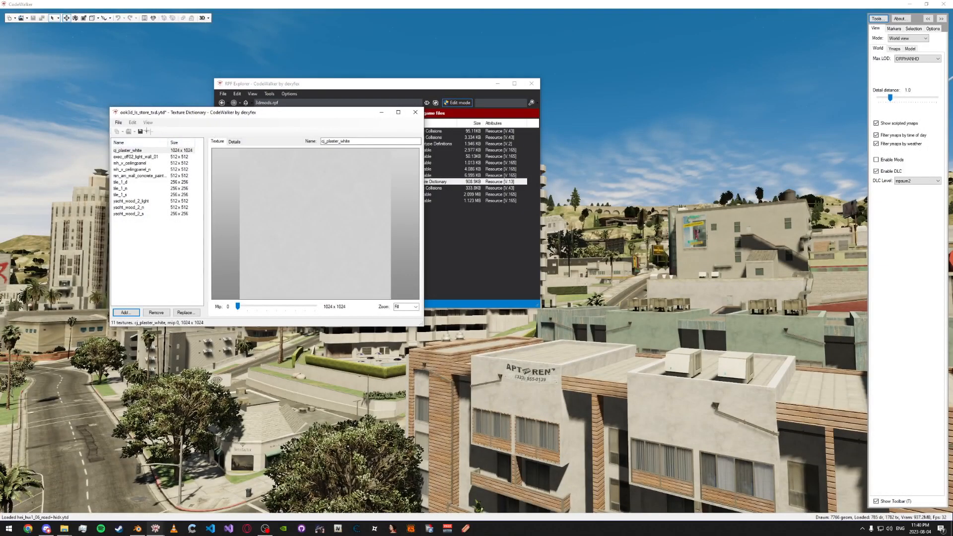
Save the updated texture dictionary, close it along with RPF Explorer, and return to Blender
left_click(143, 132)
left_click(505, 290)
left_click(415, 112)
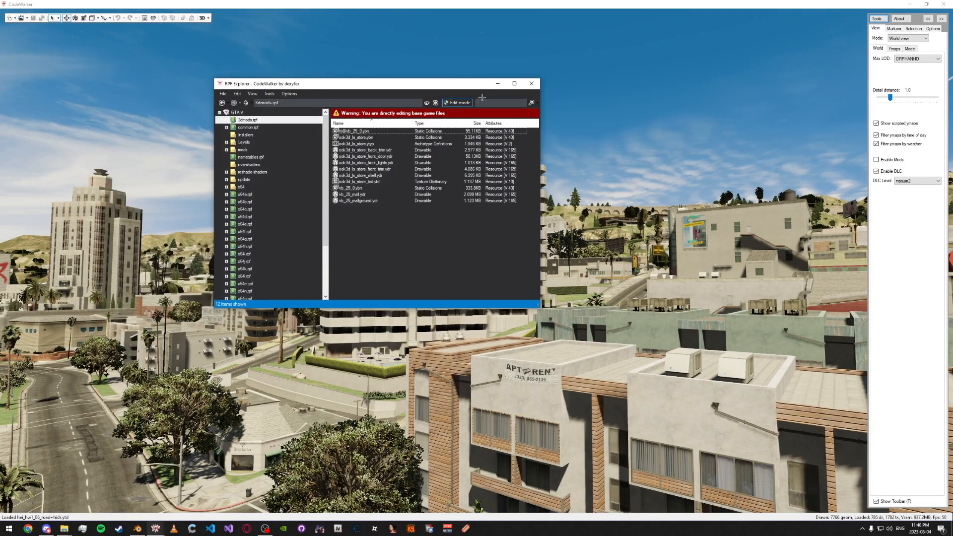
left_click(532, 83)
left_click(909, 4)
Save the blend file and auto-create a Base archetype from the ook3d_ls_store_front_desk drawable in the ook3d_ls_store YTYP
key("ctrl+s")
left_click(797, 67)
key("n")
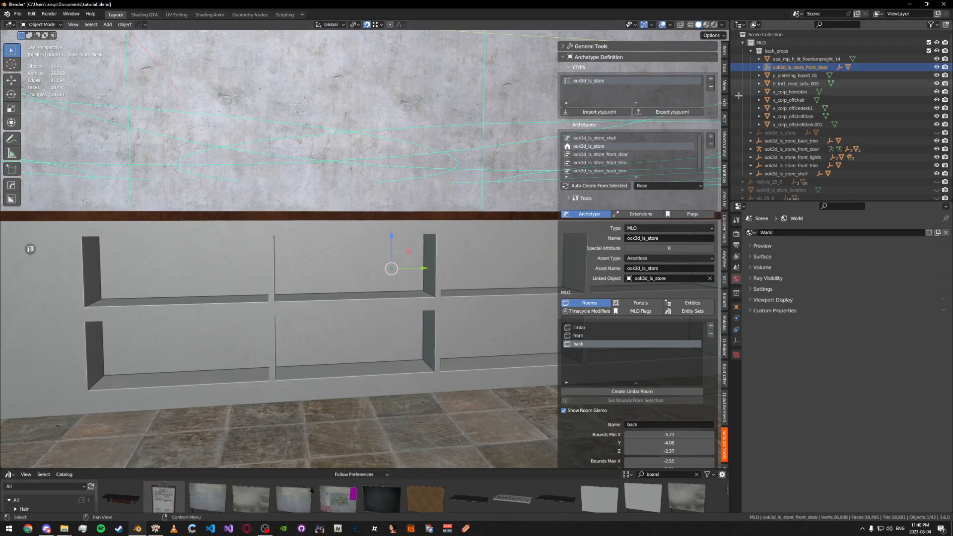
left_click(598, 186)
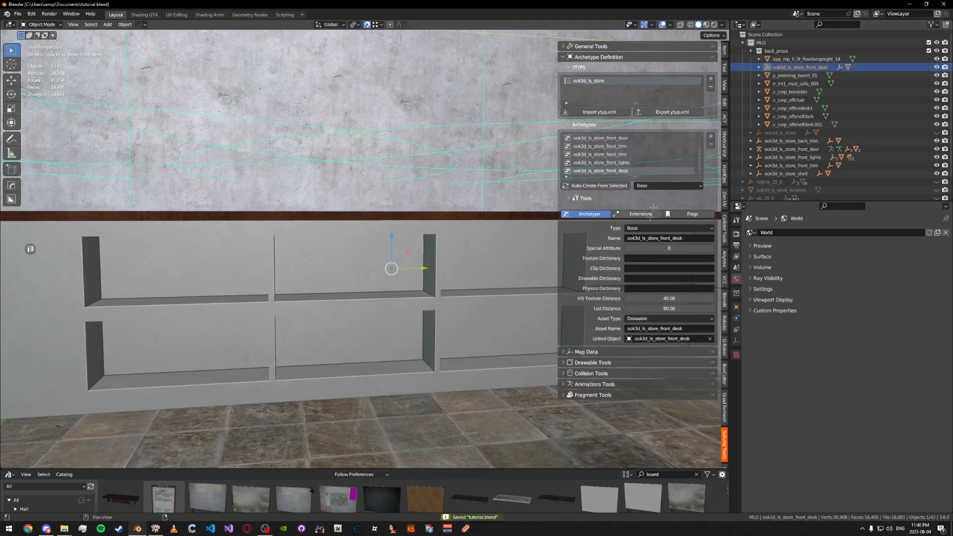
In the ook3d_ls_store MLO archetype, filter the entities by the front room and add ook3d_ls_store_front_desk as an entity
left_click(623, 162)
scroll(626, 164, "up", 2)
left_click(646, 146)
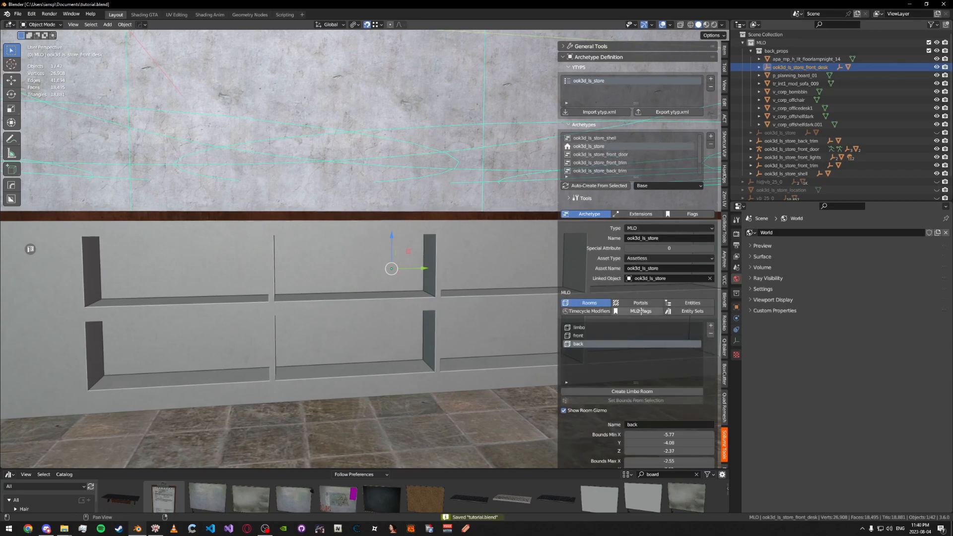
left_click(692, 303)
left_click(676, 375)
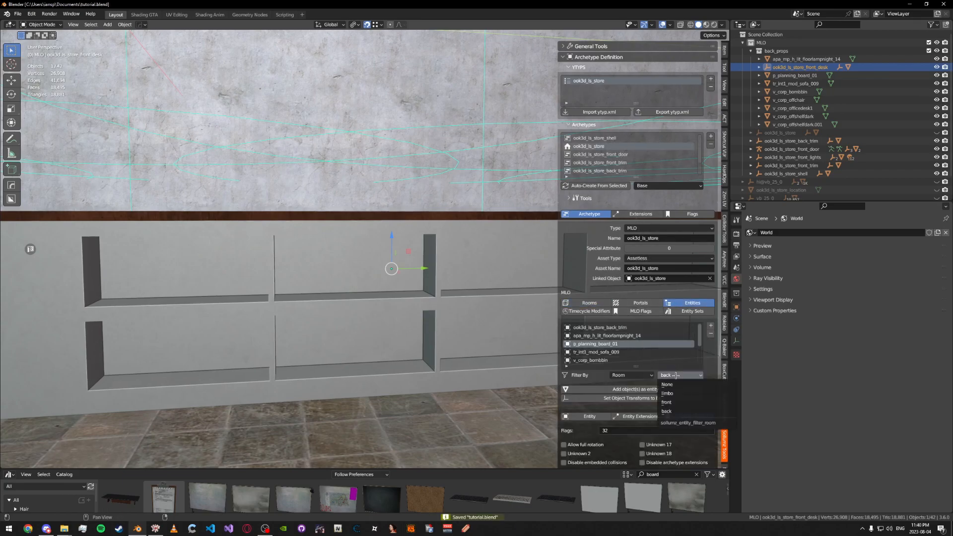
left_click(668, 403)
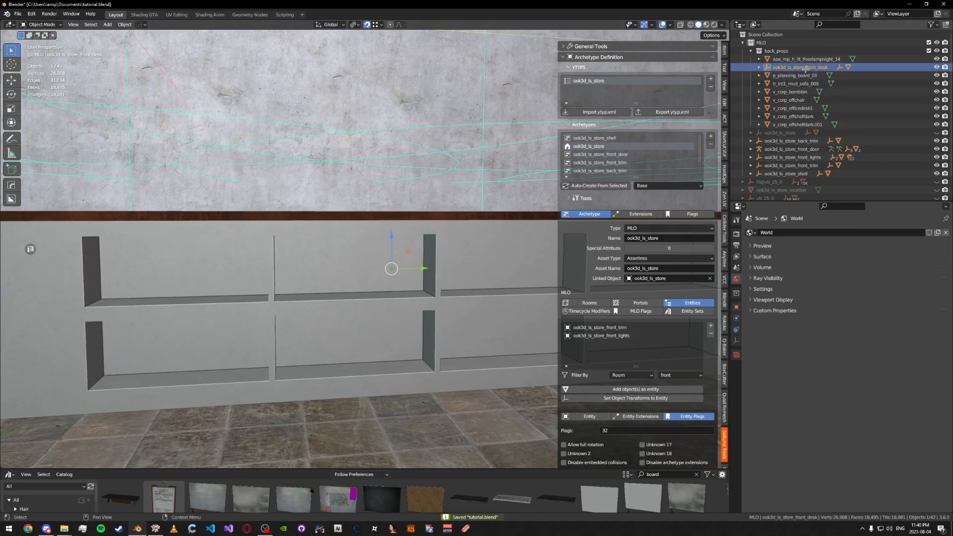
left_click(624, 390)
scroll(615, 324, "down", 5)
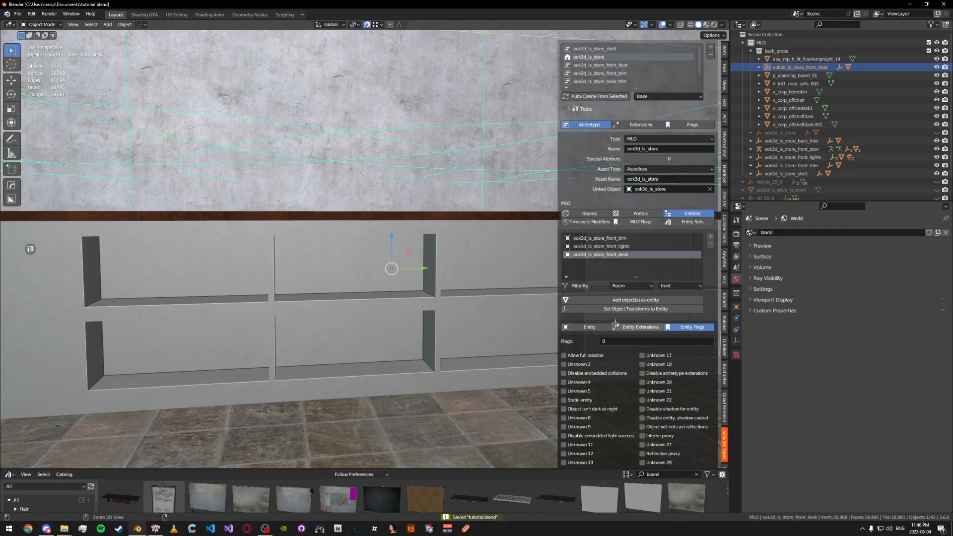
Set the front desk entity's flags to 32 for a static entity
middle_click_drag(546, 298, 472, 266)
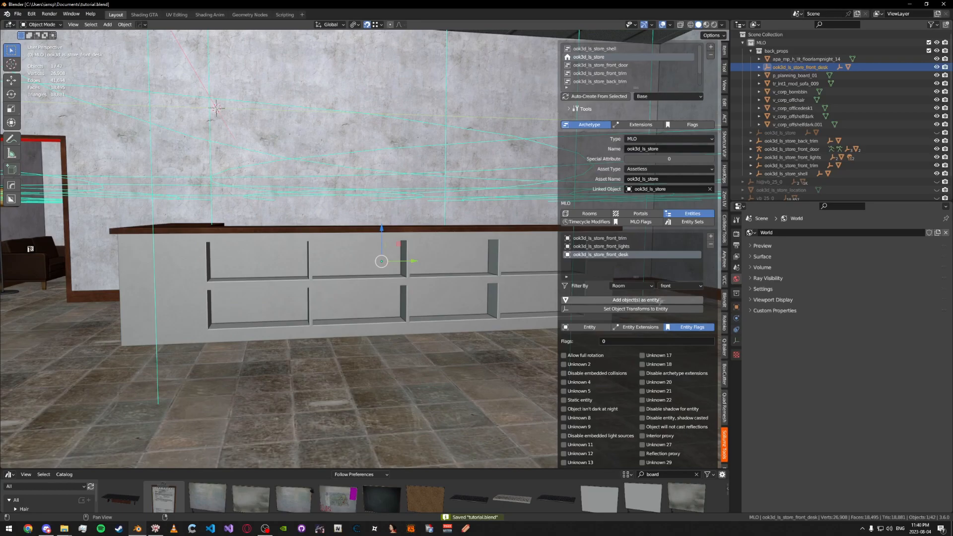
key("Return")
middle_click_drag(526, 297, 428, 265)
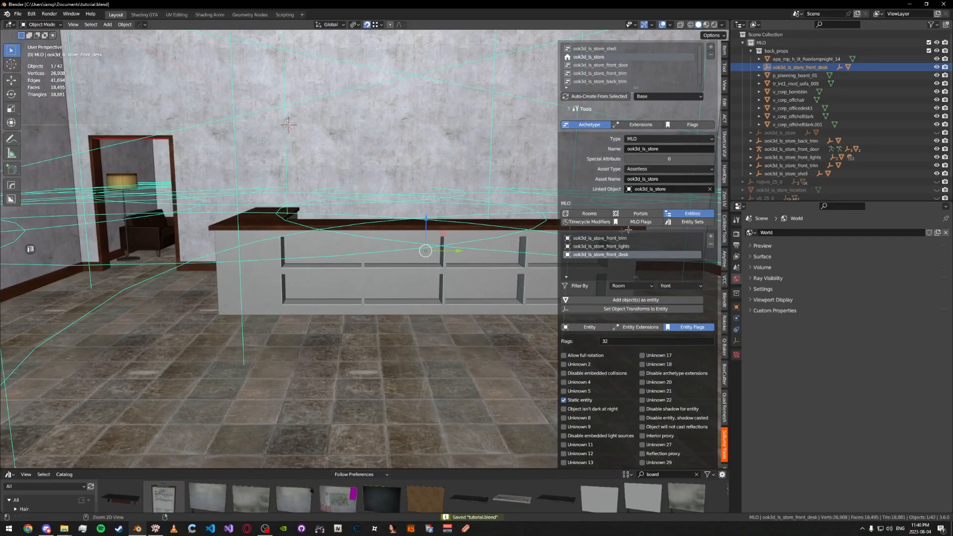
Select the ook3d_ls_store_front_desk hierarchy and export it as CodeWalker XML into the tutorial export folder
right_click(799, 67)
left_click(777, 75)
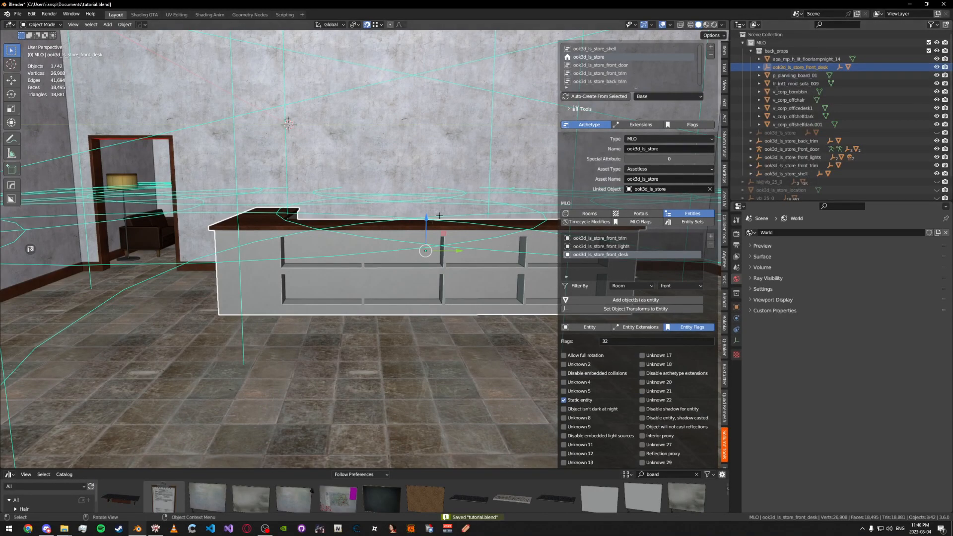
key("v")
left_click(503, 190)
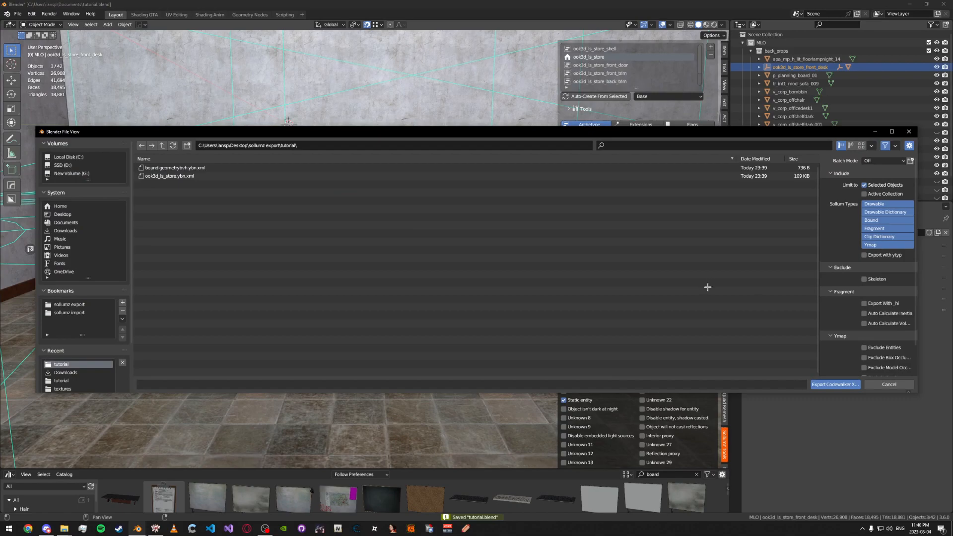
left_click(841, 384)
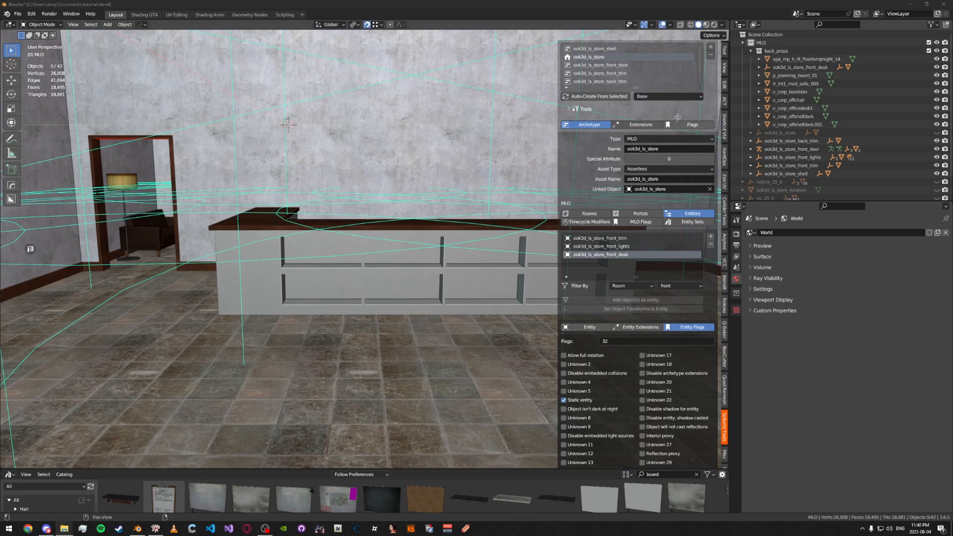
Collapse back_props, unhide the ook3d_ls_store collision, and show its object properties with the Transform section collapsed
left_click(751, 50)
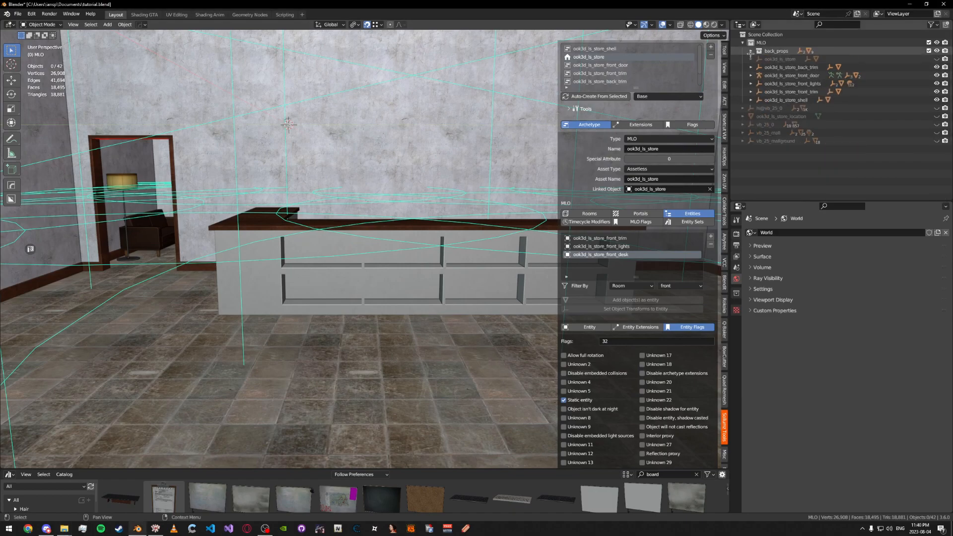
left_click(774, 99)
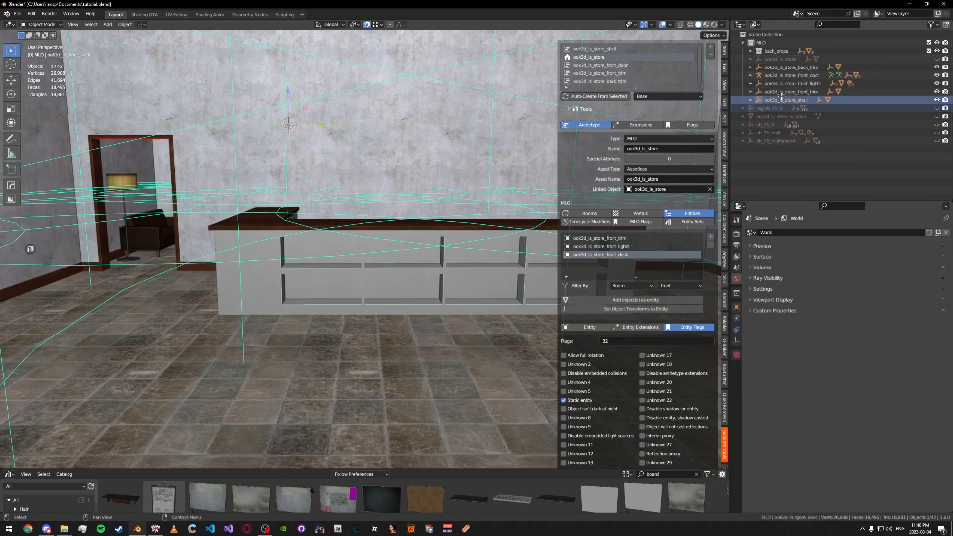
left_click(782, 58)
left_click(786, 59)
left_click(736, 305)
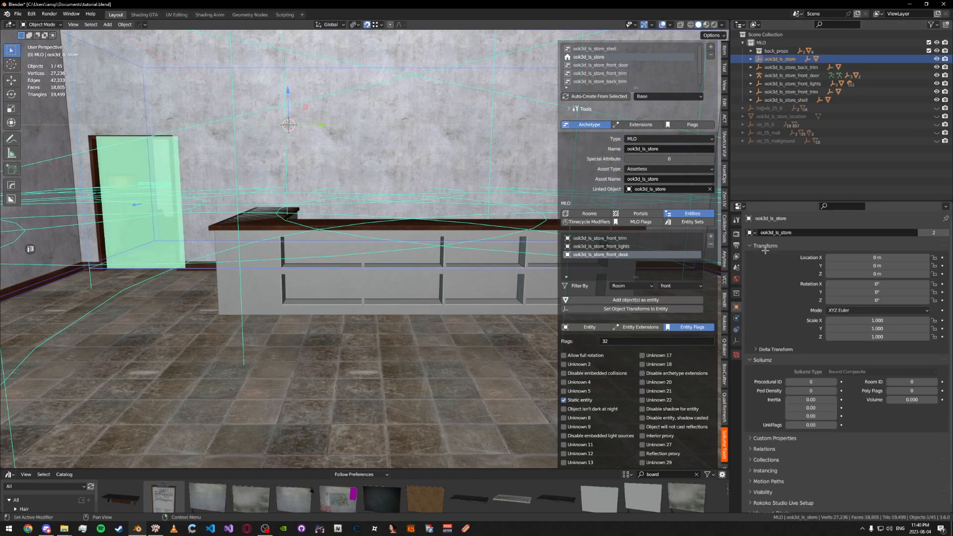
left_click(765, 245)
Inspect the Sollumz types of the Bound GeometryBVH and Bound Poly Mesh under ook3d_ls_store
left_click(751, 59)
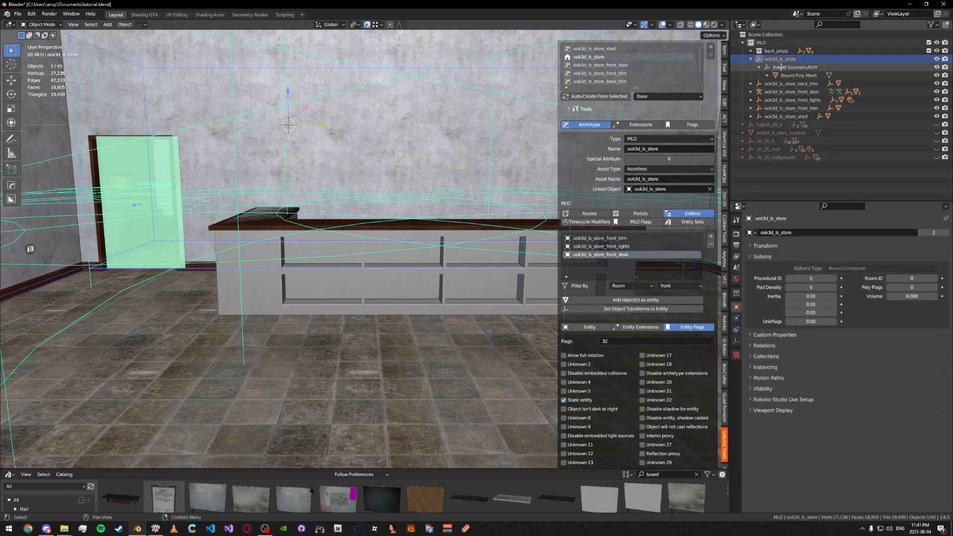
left_click(781, 67)
left_click(799, 75)
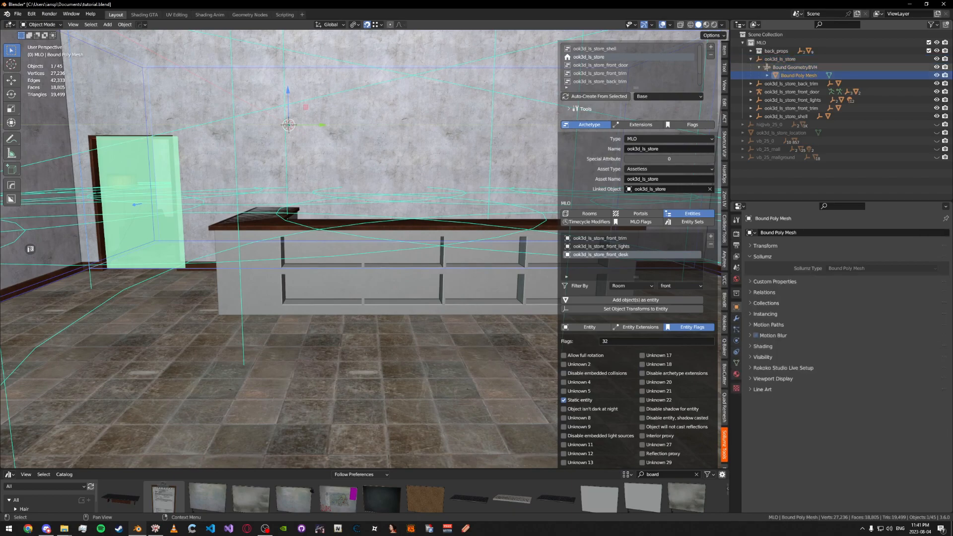
left_click(751, 59)
Export the ook3d_ls_store collision hierarchy again as CodeWalker XML and save the blend file
left_click(779, 59)
key("alt+e")
left_click(534, 134)
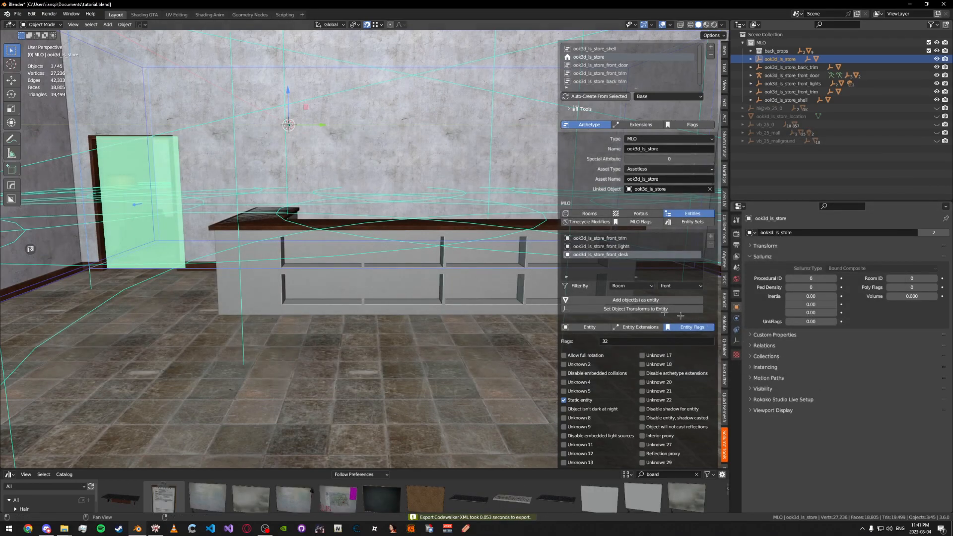
key("alt+Tab")
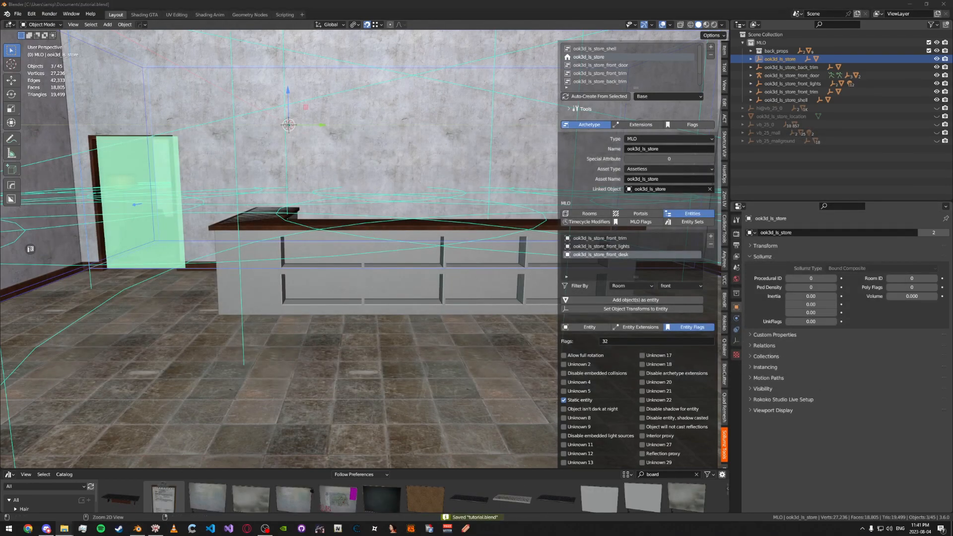
key("alt+Tab")
left_click(446, 209)
key("n")
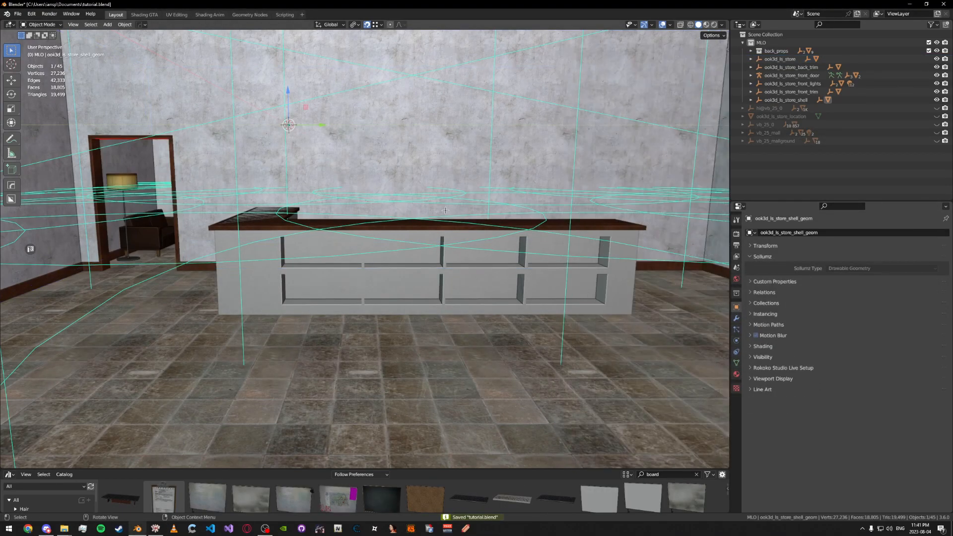
key("n")
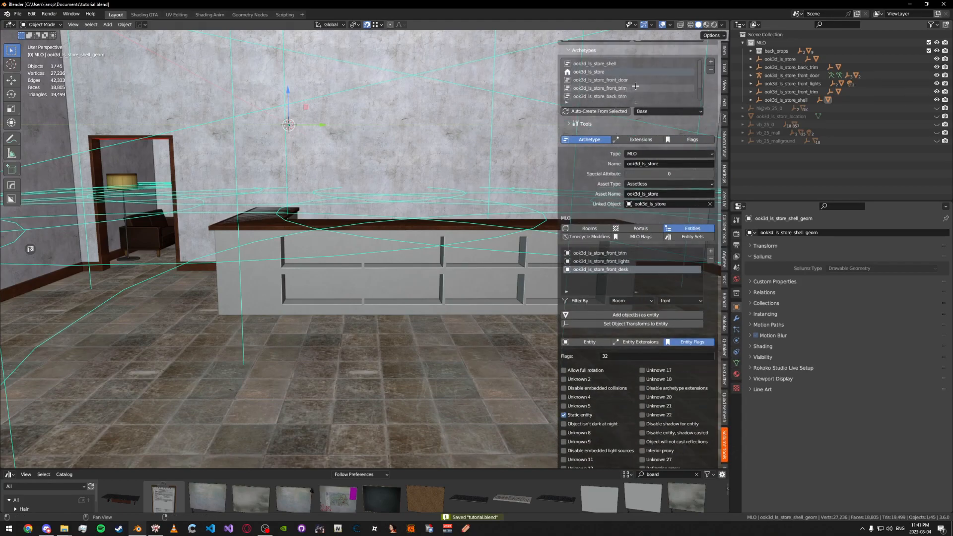
Export the ook3d_ls_store archetype definition as ytyp.xml into the tutorial export folder and save the blend file
scroll(631, 89, "up", 5)
left_click(672, 111)
left_click(95, 312)
left_click(94, 306)
double_click(214, 175)
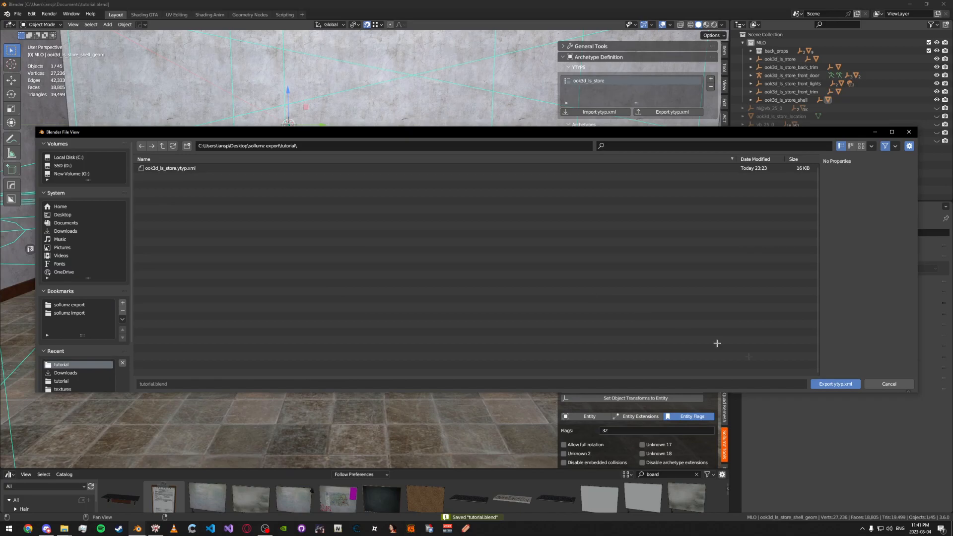
left_click(838, 383)
key("m")
key("n")
left_click_drag(496, 277, 526, 268)
key("ctrl+s")
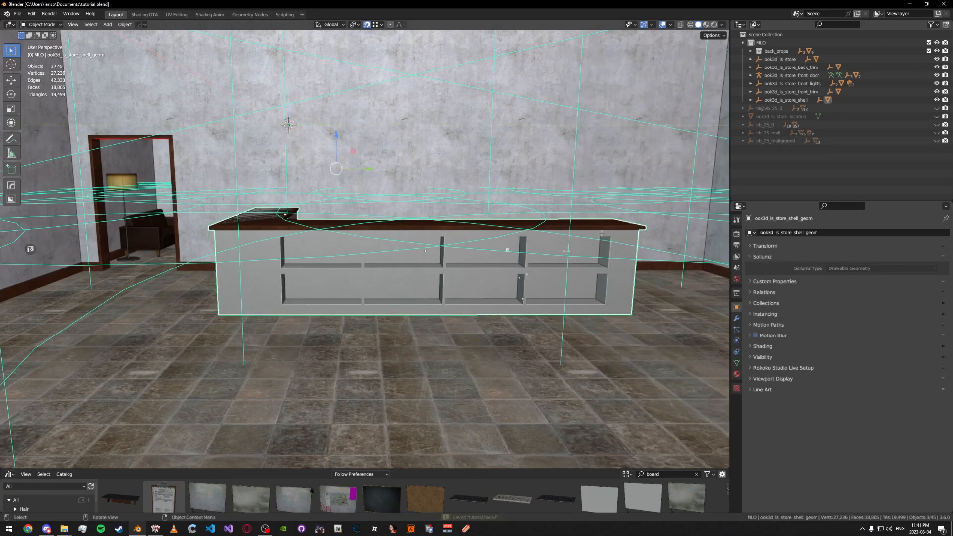
Switch to CodeWalker's RPF Explorer and import the exported store files, including the front desk drawable, into 3dmods.rpf
key("super+d")
left_click(155, 528)
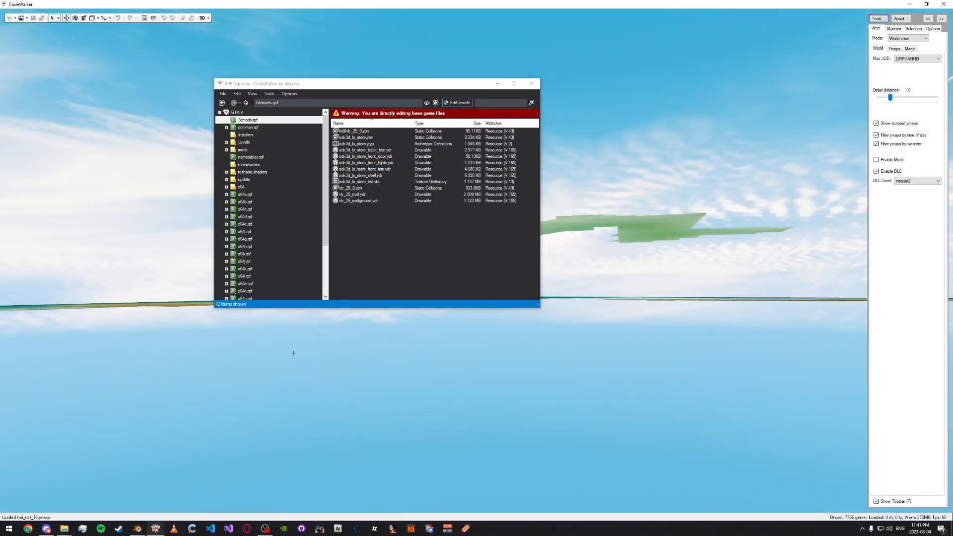
left_click_drag(155, 529, 435, 218)
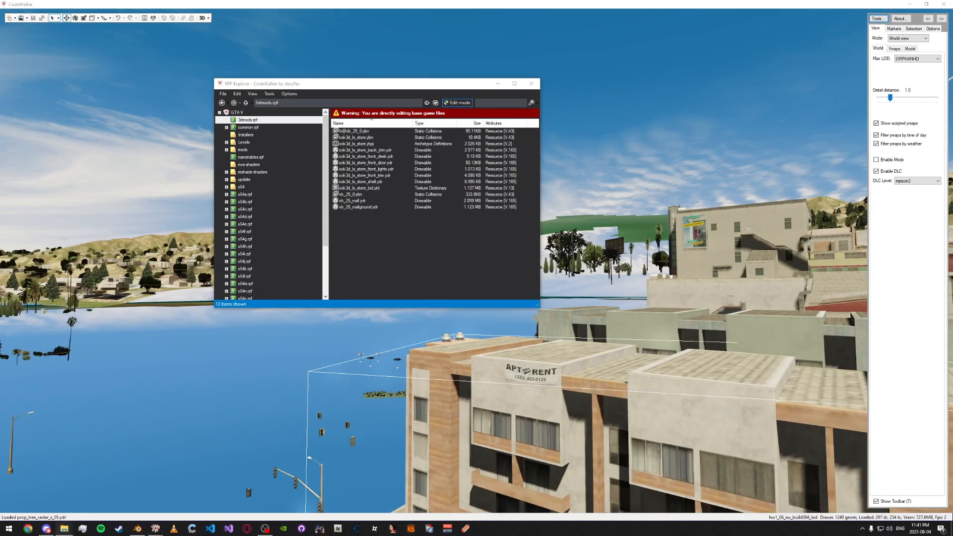
Sort the contents of 3dmods.rpf by type, select all of its files, and minimise CodeWalker
left_click(436, 124)
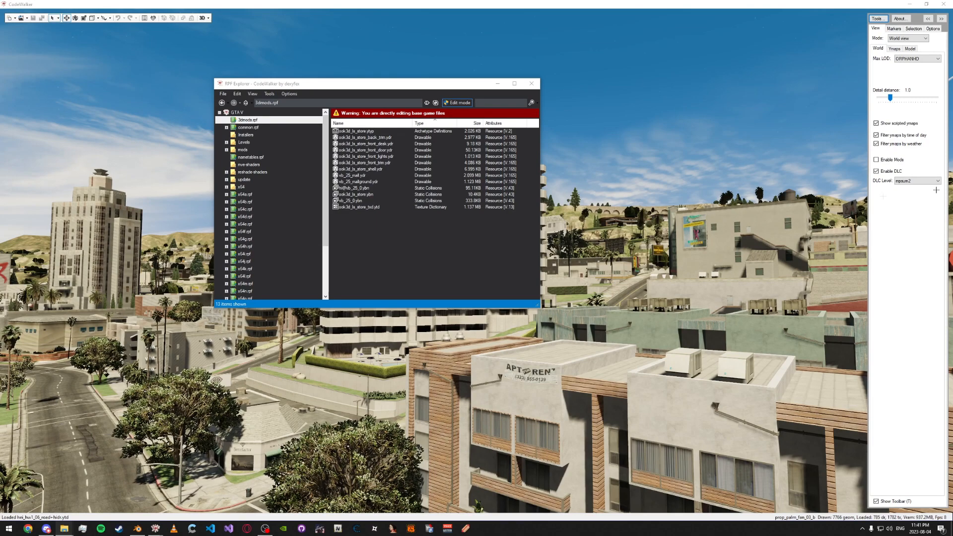
left_click_drag(353, 221, 371, 137)
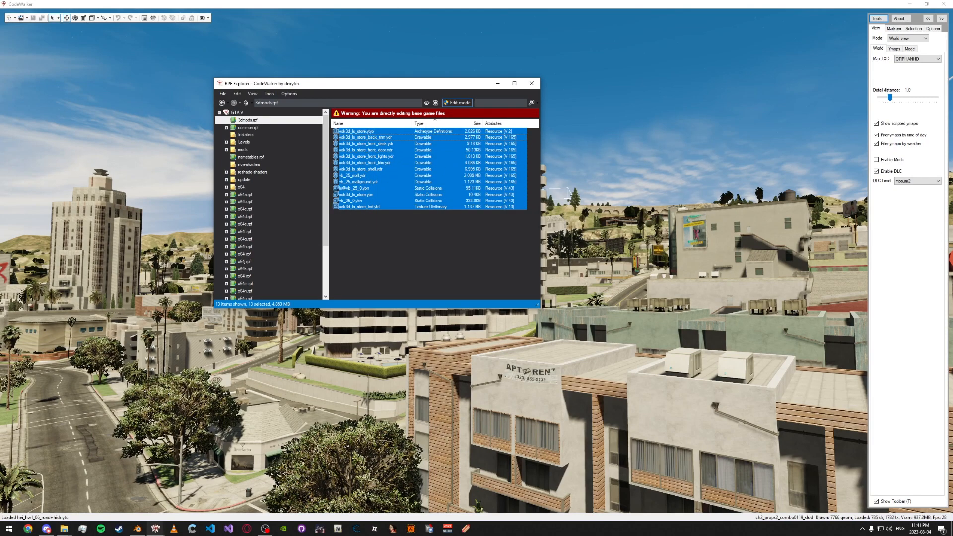
key("alt+Tab")
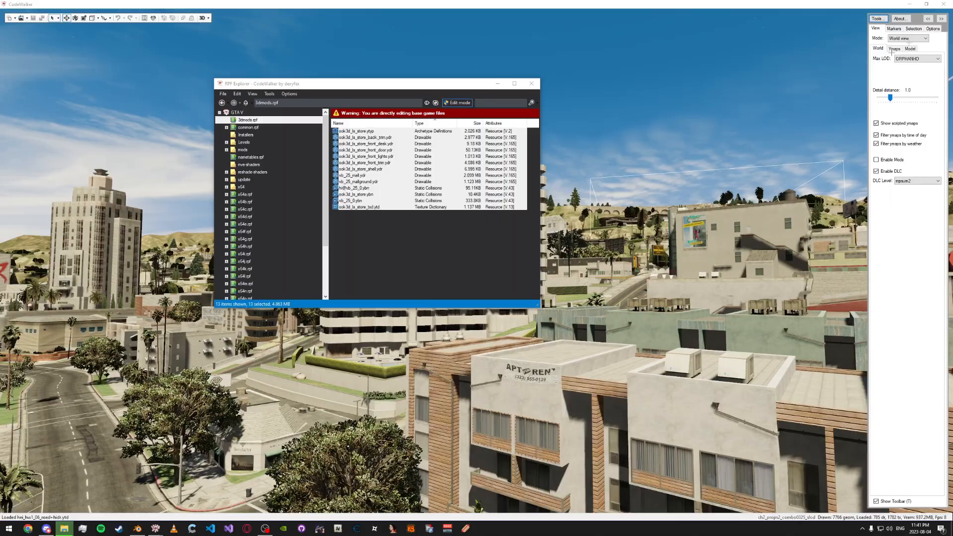
left_click(913, 4)
double_click(647, 13)
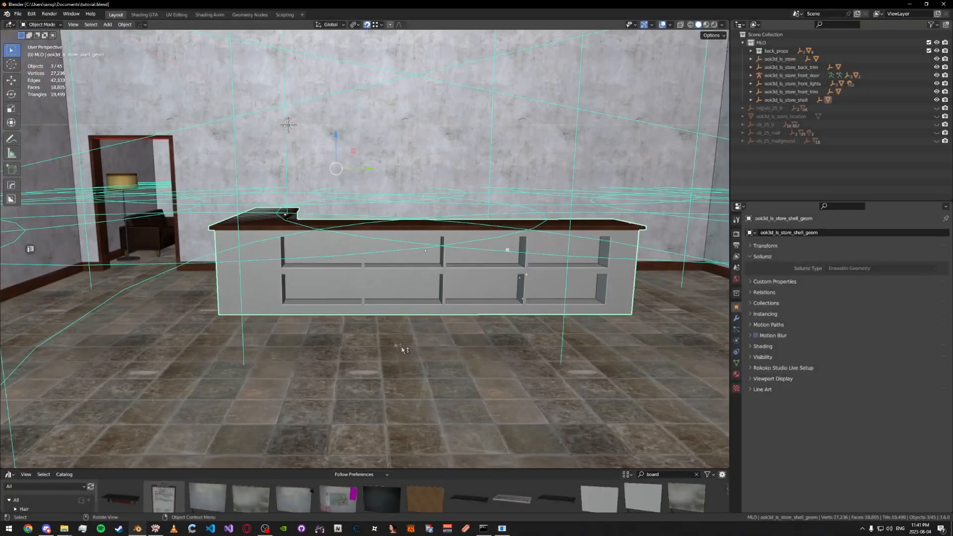
In Blender, clear the selection, hide all light objects from the viewport by object type, and save the blend file
scroll(395, 338, "down", 3)
left_click(490, 353)
key("ctrl+s")
scroll(506, 323, "up", 5)
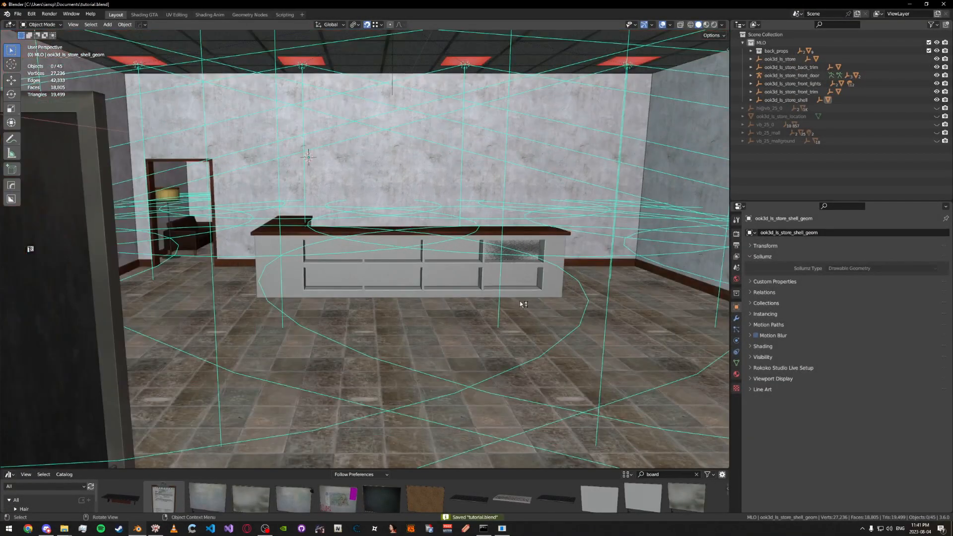
left_click(651, 25)
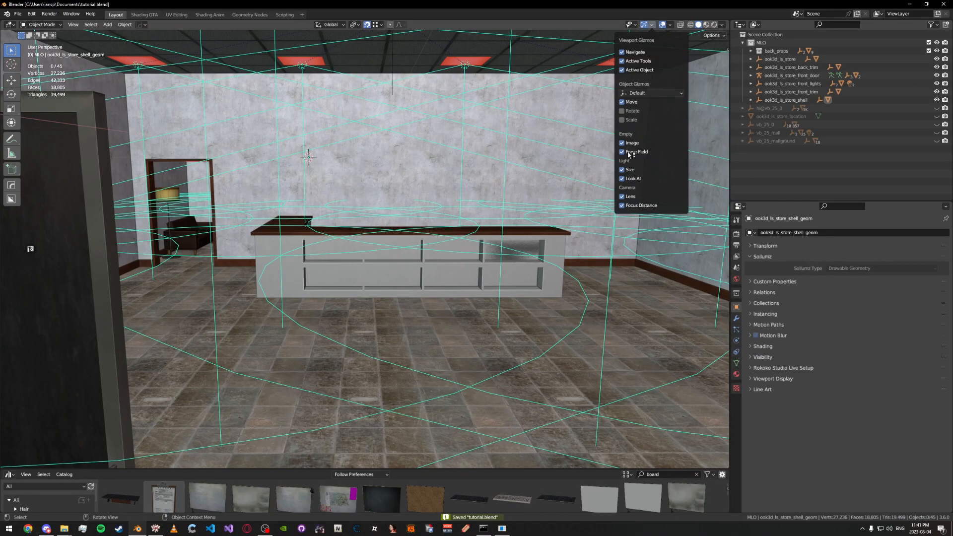
mouse_move(631, 26)
left_click(648, 164)
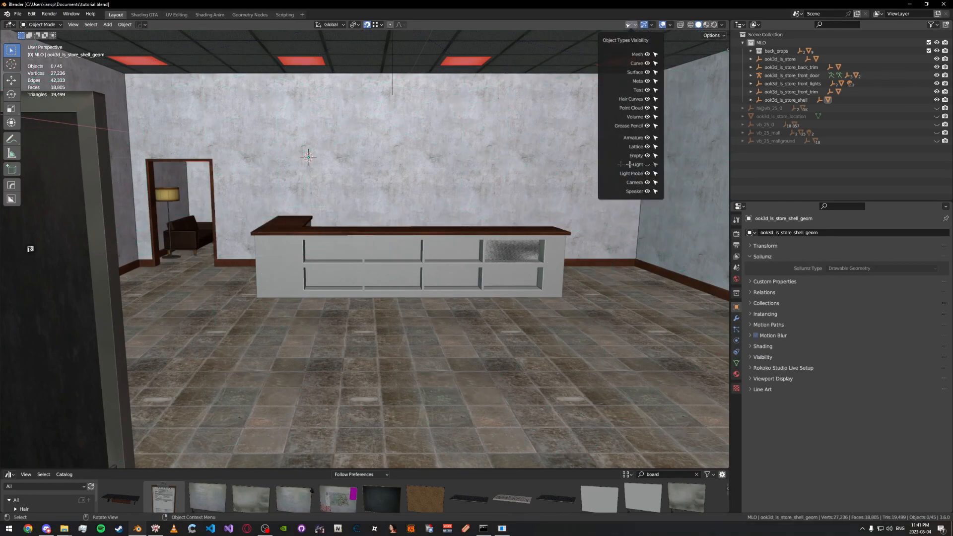
key("ctrl+s")
Hide ook3d_ls_store_front_door and ook3d_ls_store_front_lights and save the blend file
left_click(520, 164)
scroll(520, 164, "down", 3)
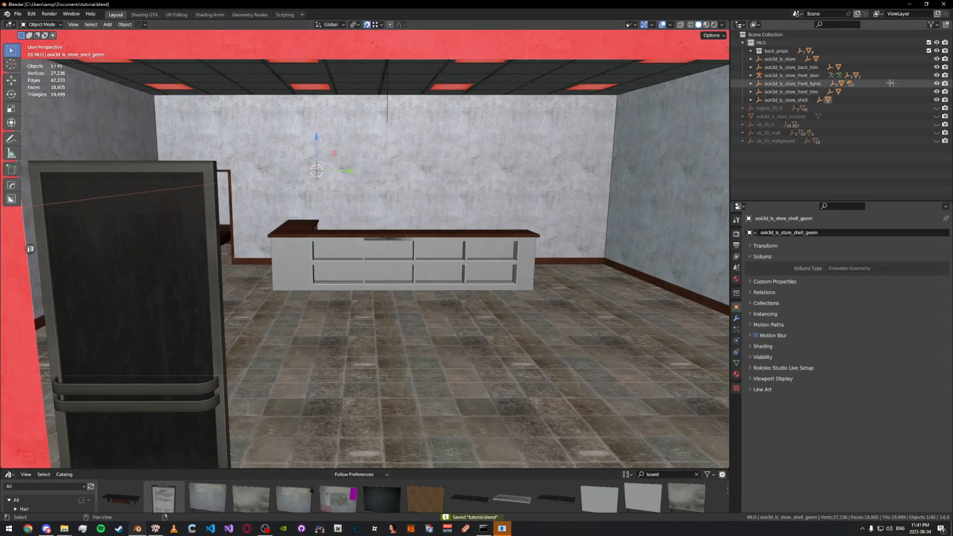
left_click(937, 75)
left_click(936, 83)
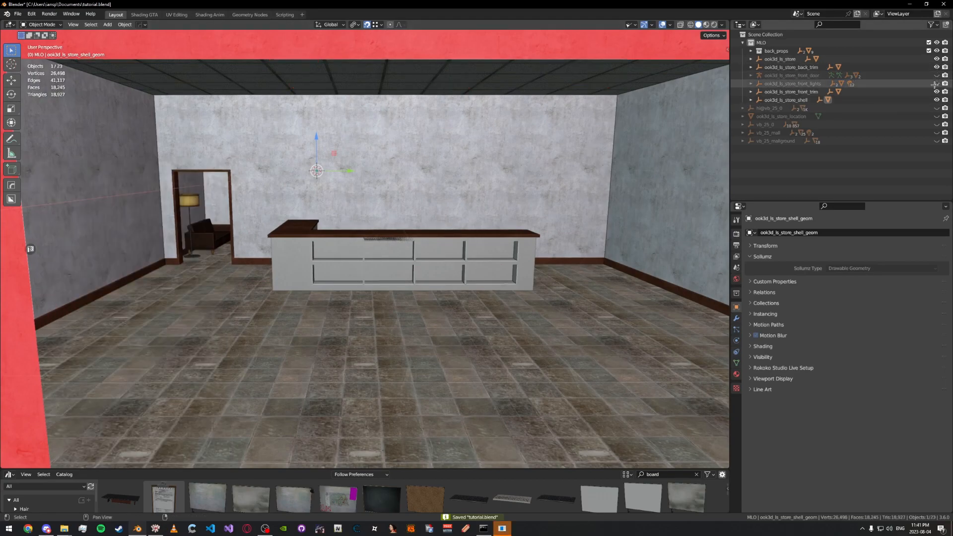
left_click(535, 198)
key("ctrl+s")
scroll(535, 197, "down", 4)
scroll(535, 198, "down", 1)
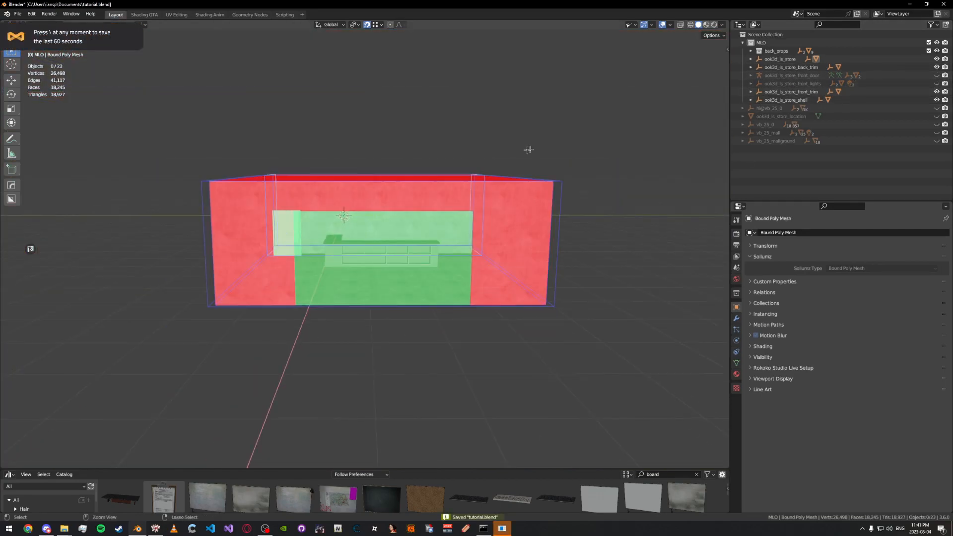
Switch to FiveM and teleport the character to the store's preconfigured location using Teleport Locations
left_click(909, 4)
left_click(252, 134)
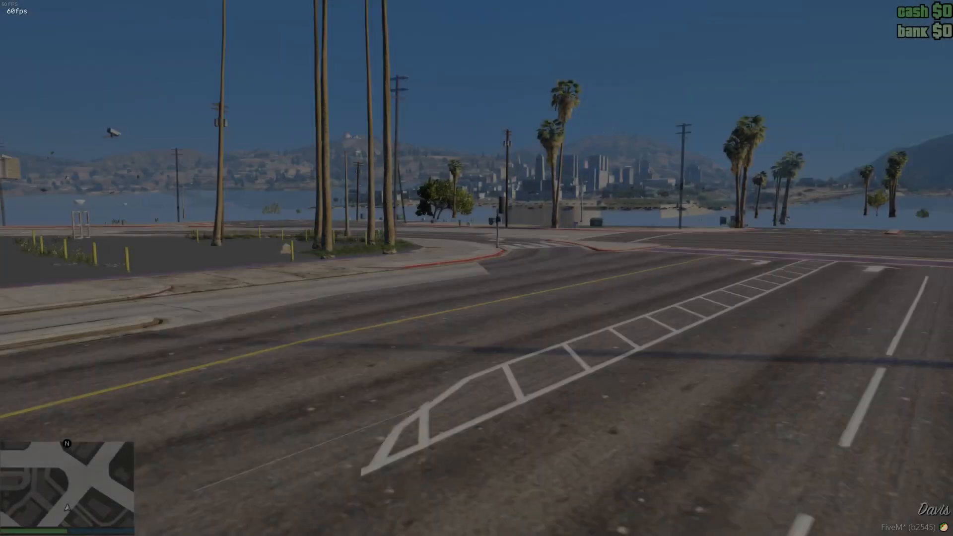
key("m")
key("Up")
key("Up")
key("Return")
key("Return")
key("Down")
key("Down")
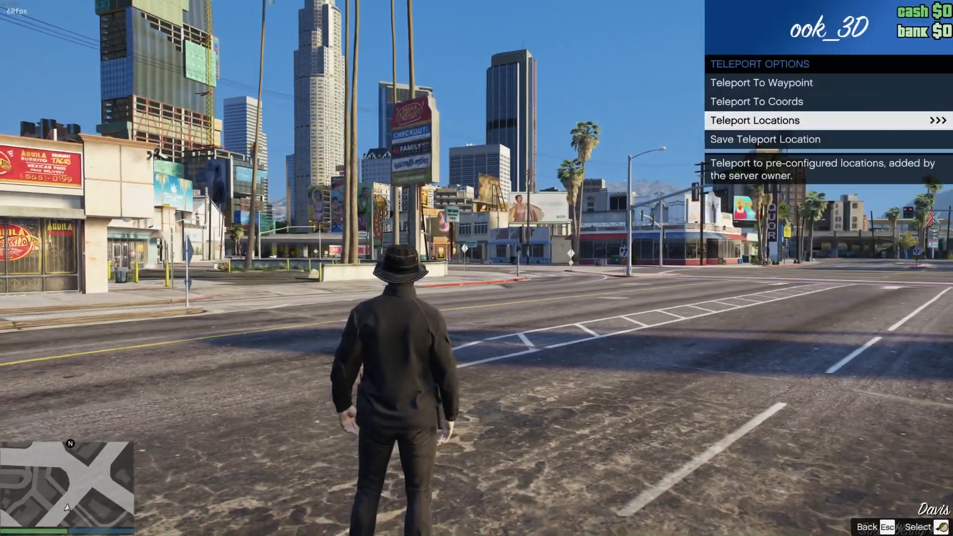
key("Return")
key("Up")
key("Up")
key("Up")
key("Return")
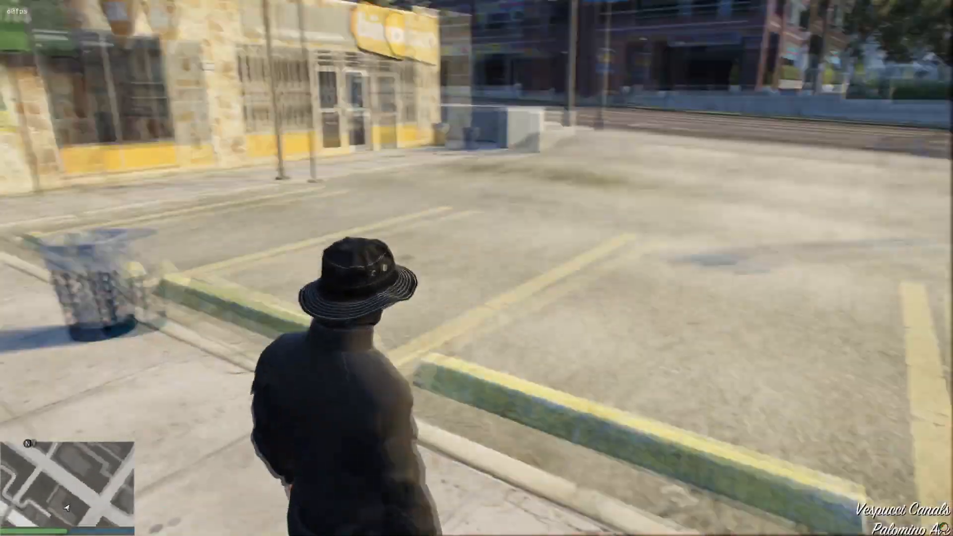
key("w")
key("w")
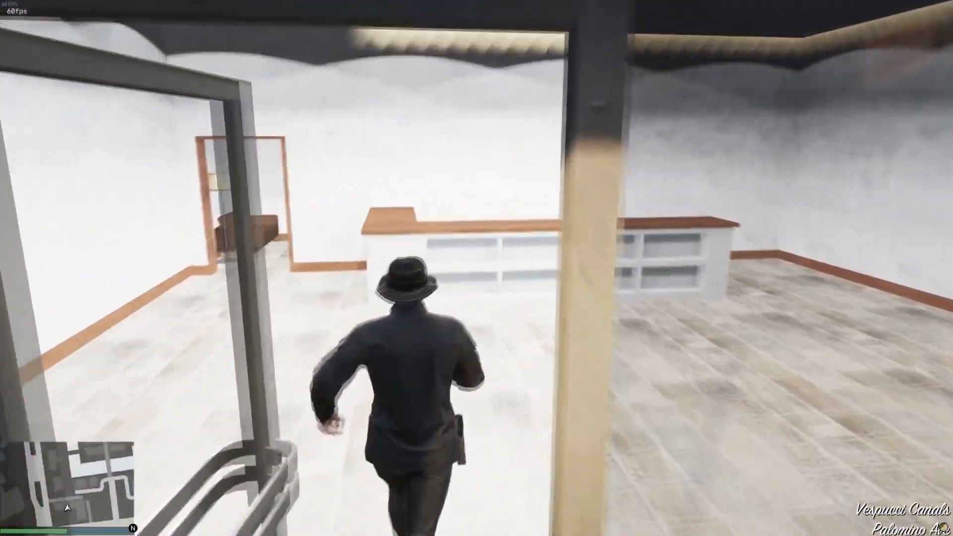
key("space")
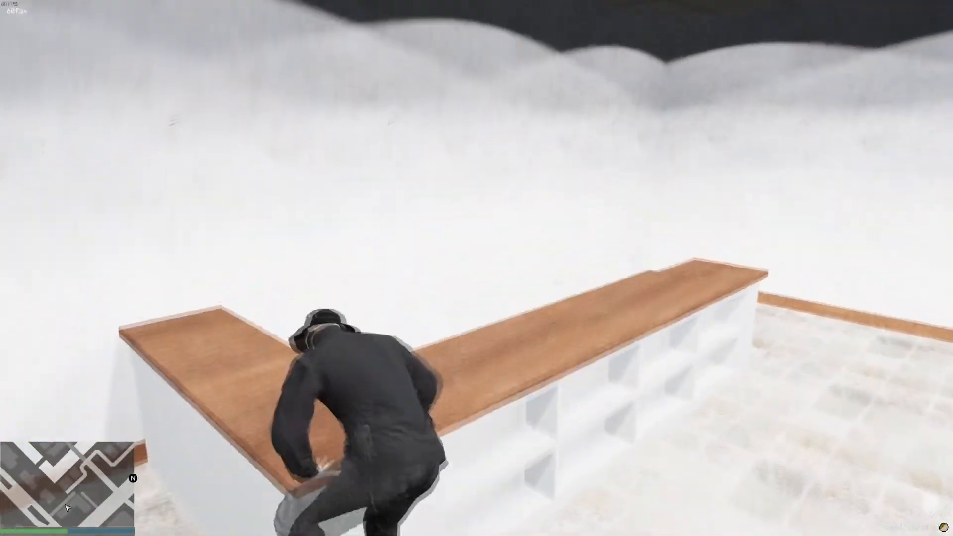
key("w")
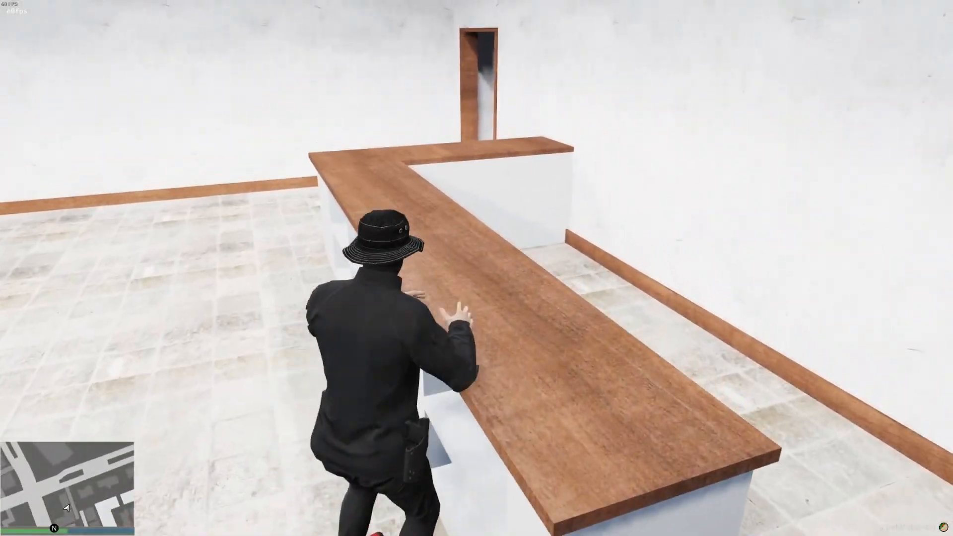
key("space")
key("w")
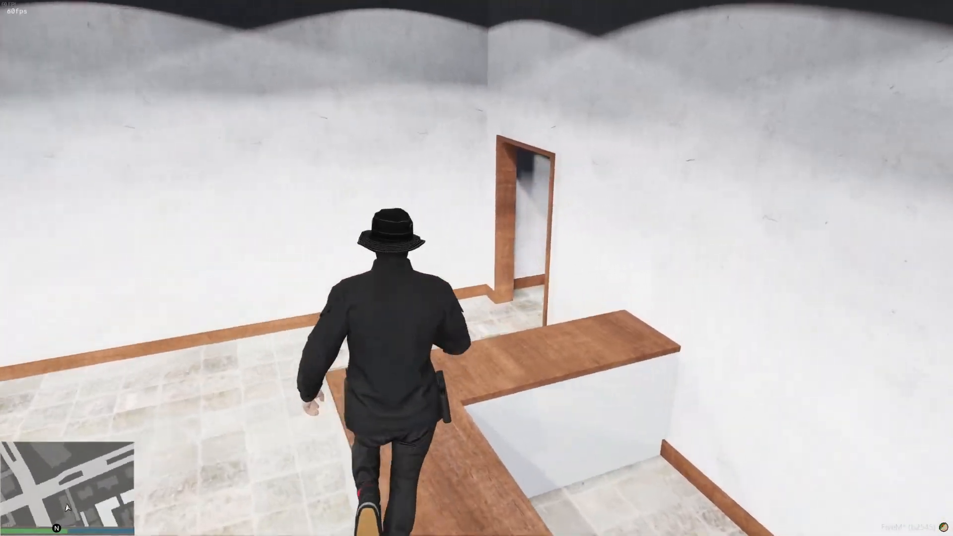
key("d")
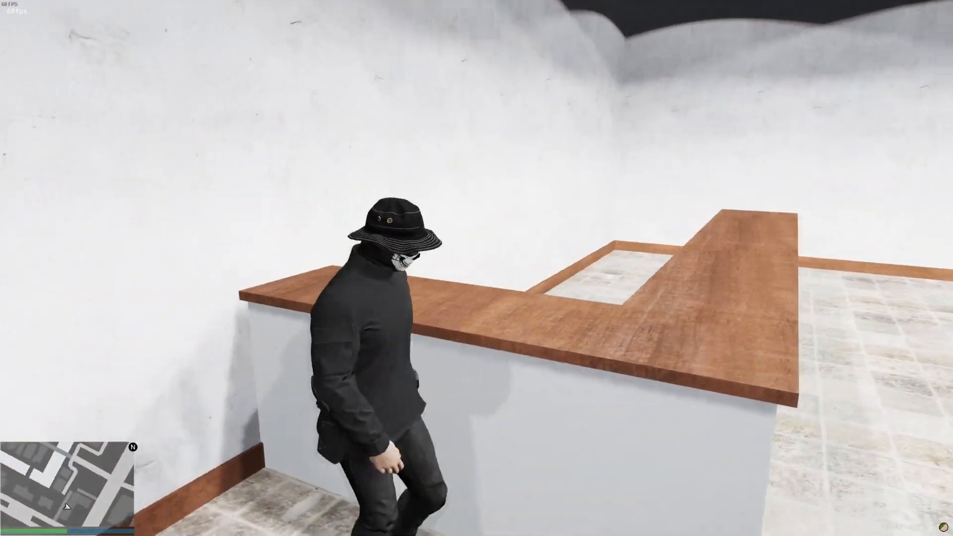
key("w")
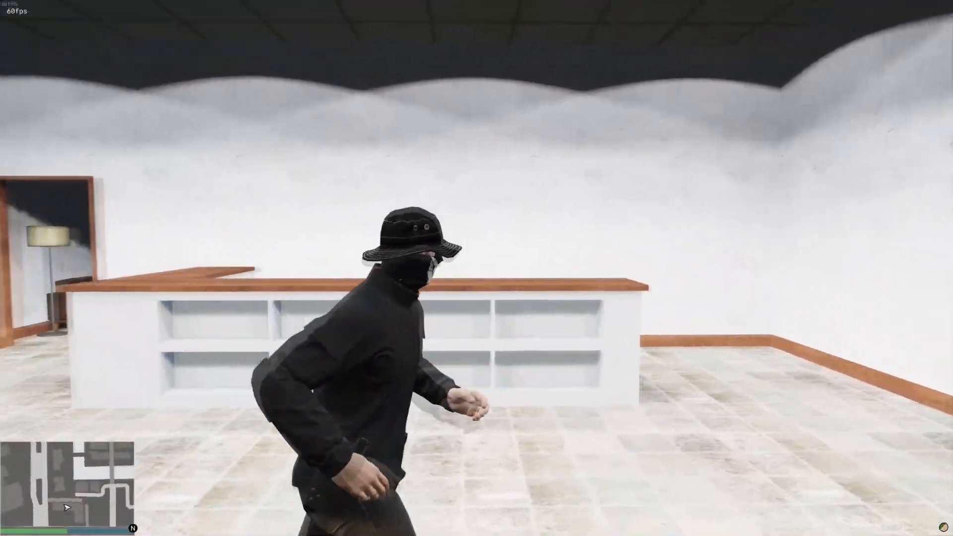
key("space")
key("w")
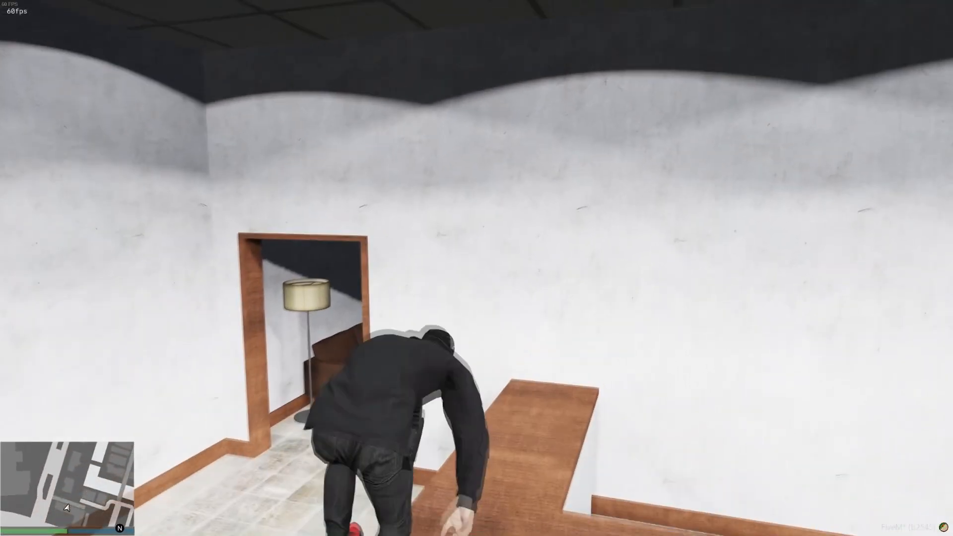
key("w")
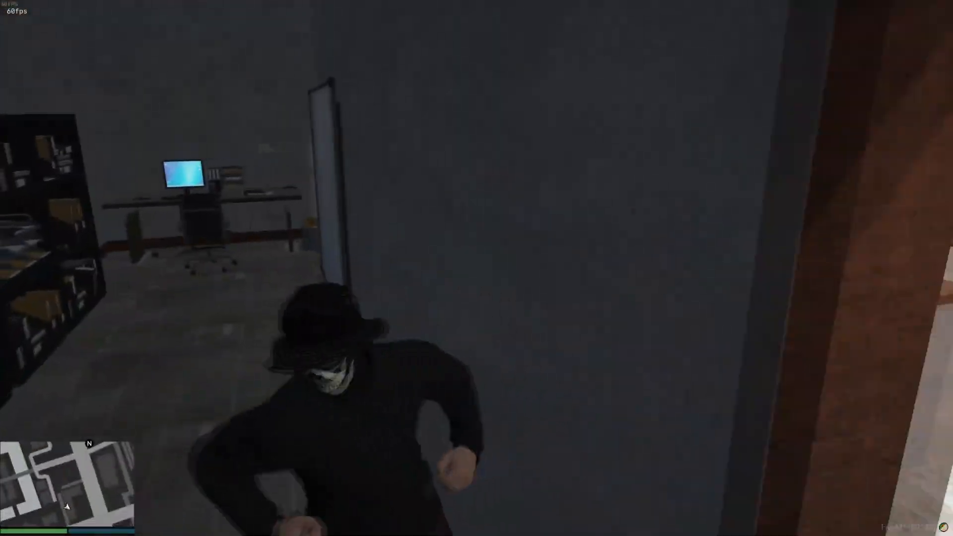
key("w")
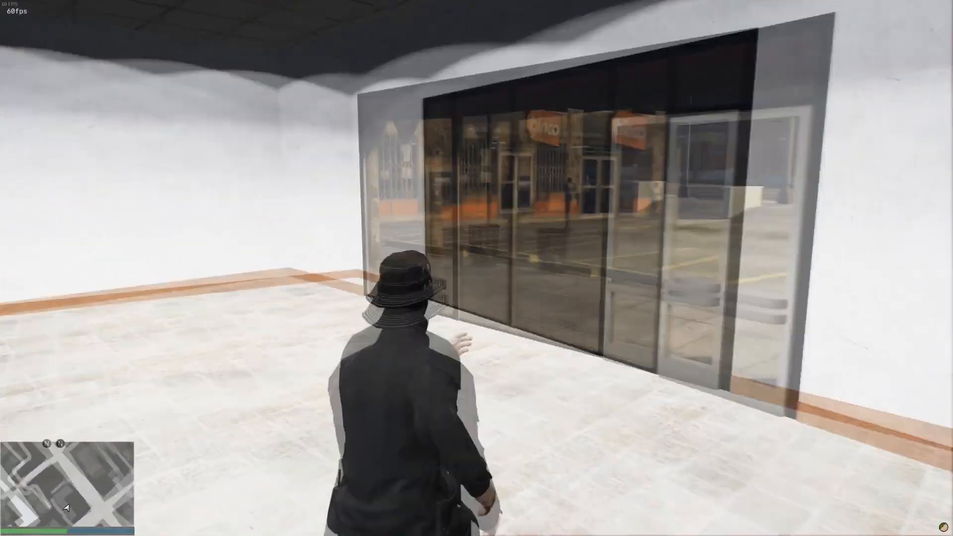
key("w")
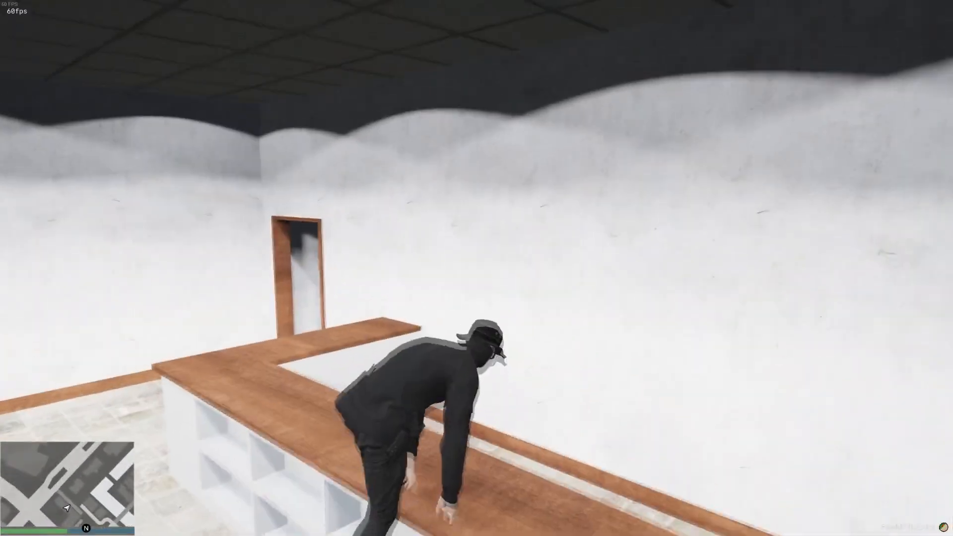
key("w")
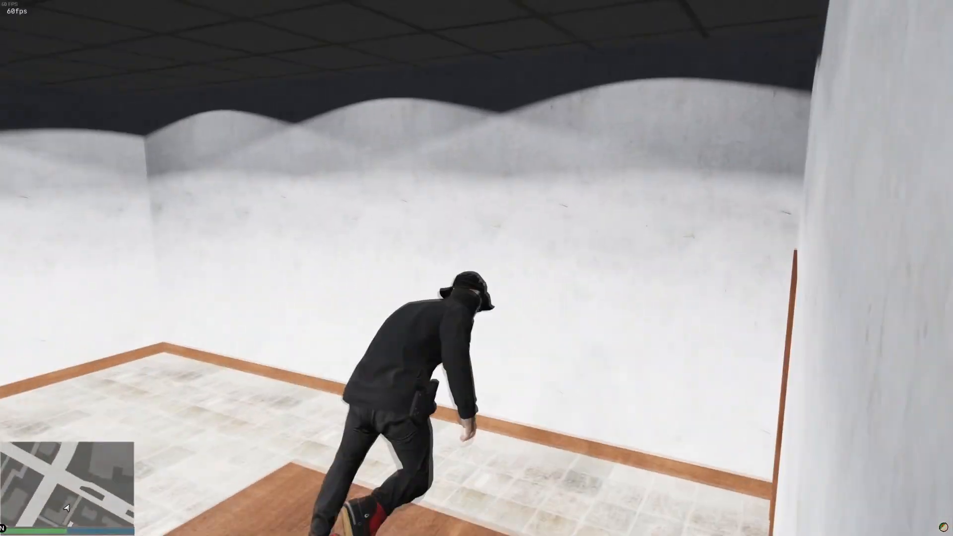
key("w")
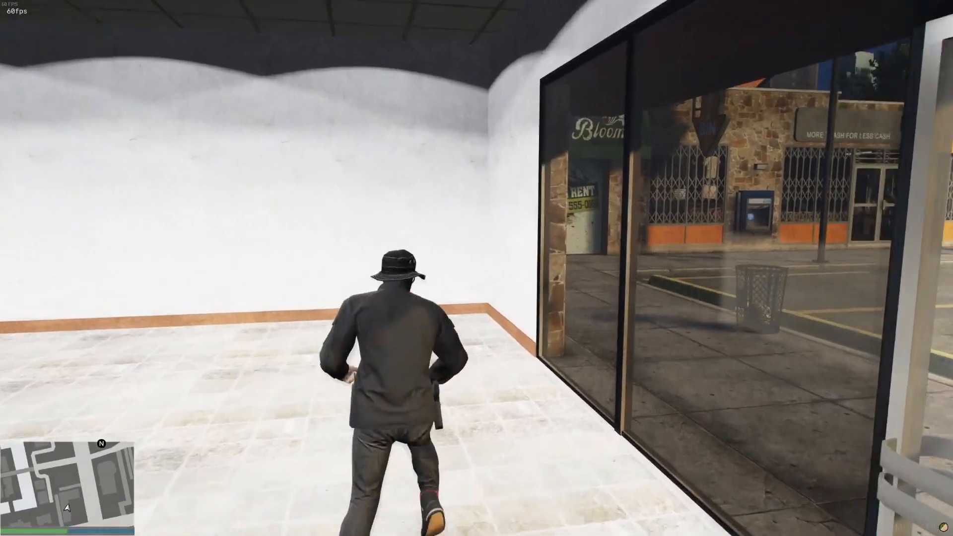
key("space")
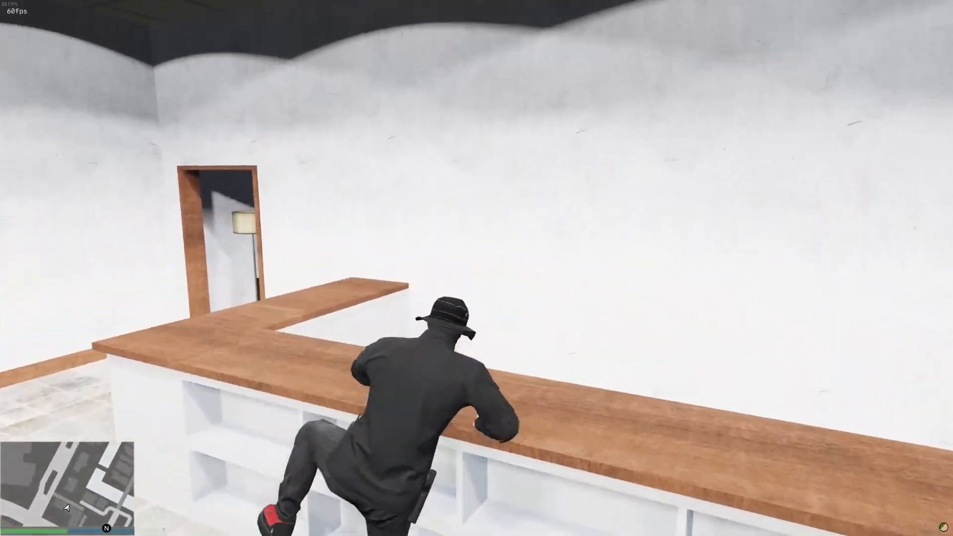